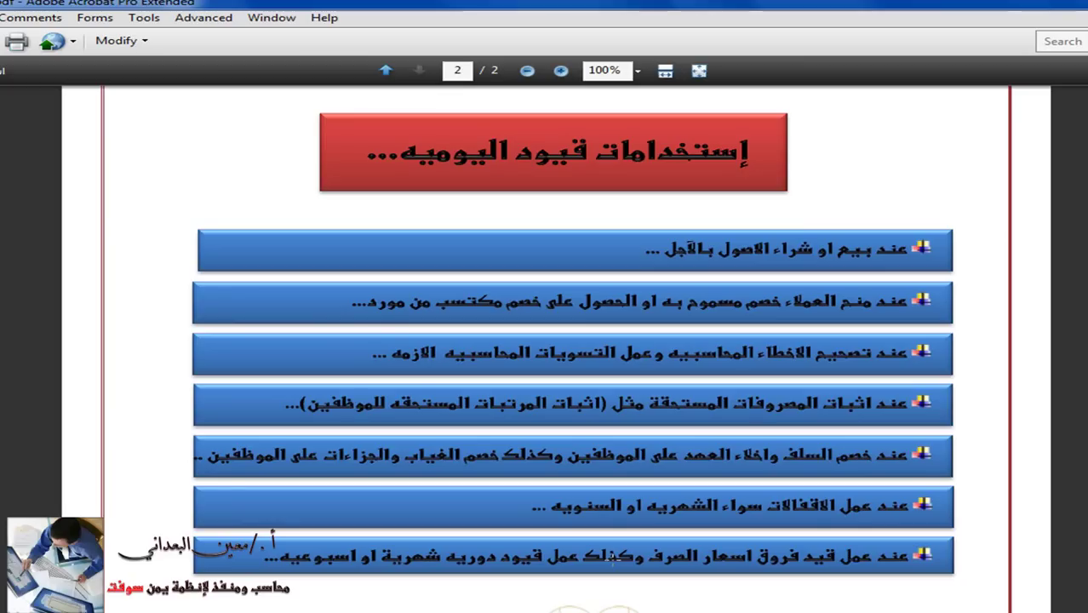
- Bring the Al-Motakamel daily journal form to the front and add a new journal entry
{"action": "key", "text": "super+Tab"}
{"action": "key", "text": "super+Tab"}
{"action": "key", "text": "super+Tab"}
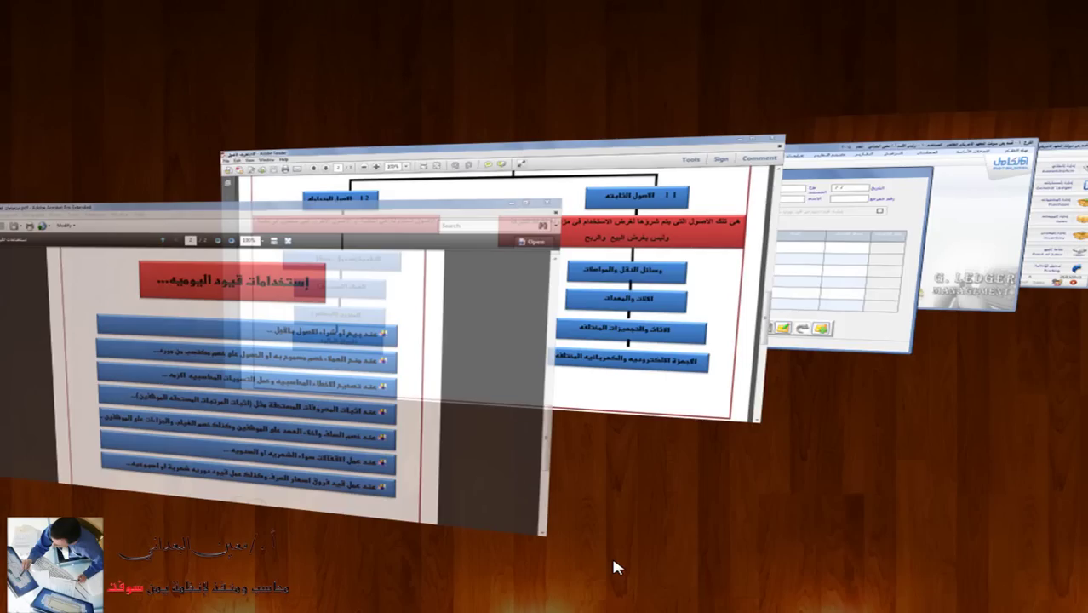
{"action": "key", "text": "Return"}
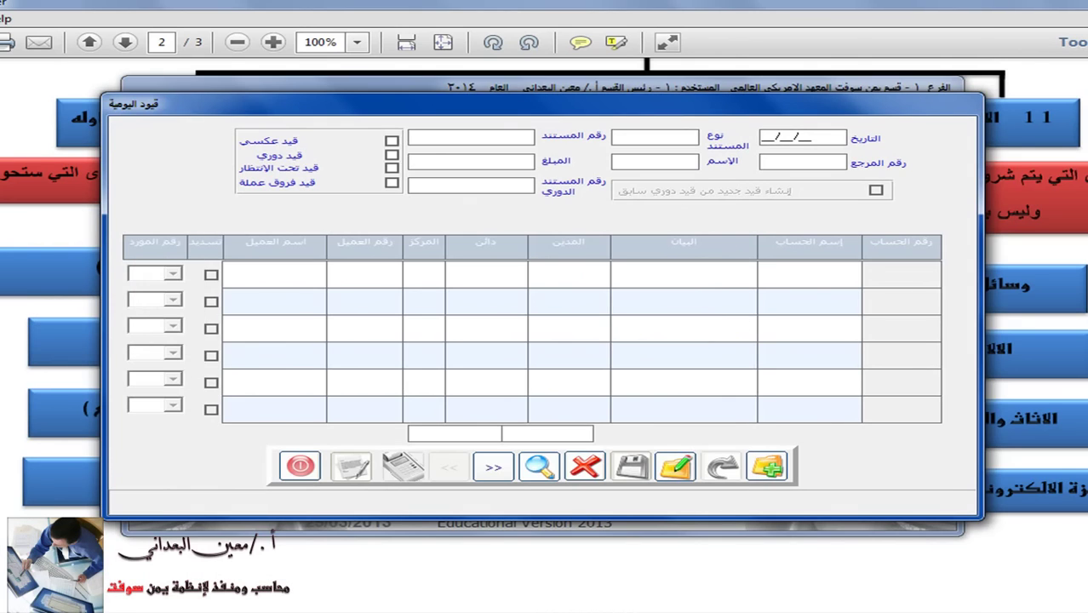
{"action": "key", "text": "super+d"}
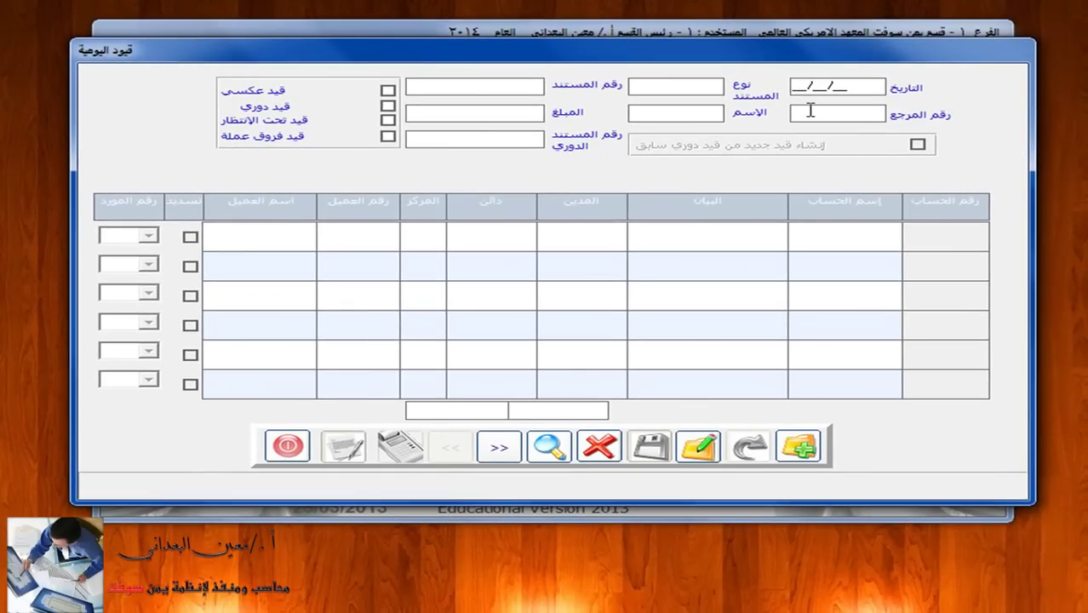
{"action": "left_click", "coordinate": [799, 446]}
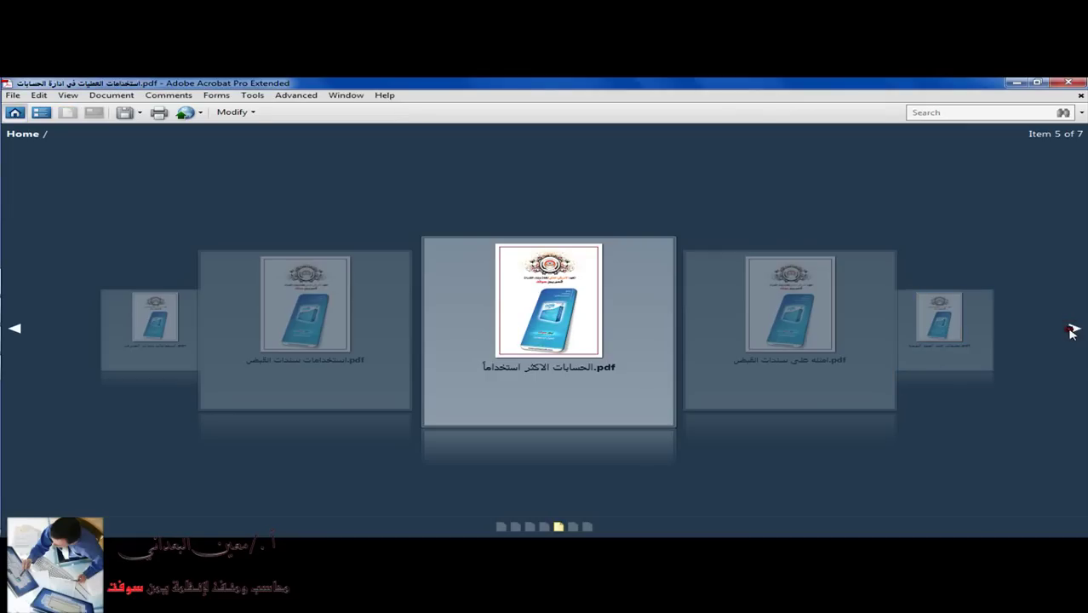
- Open the last portfolio PDF, the journal practice file, and scroll to the DELL laptop example
{"action": "left_click", "coordinate": [1073, 331]}
{"action": "left_click", "coordinate": [1074, 331]}
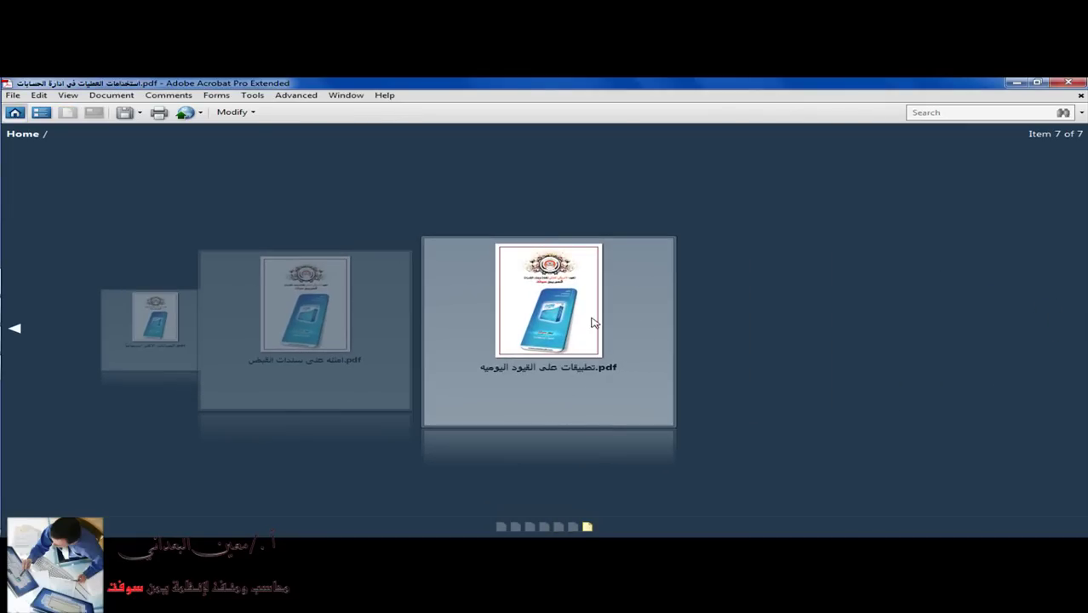
{"action": "double_click", "coordinate": [577, 319]}
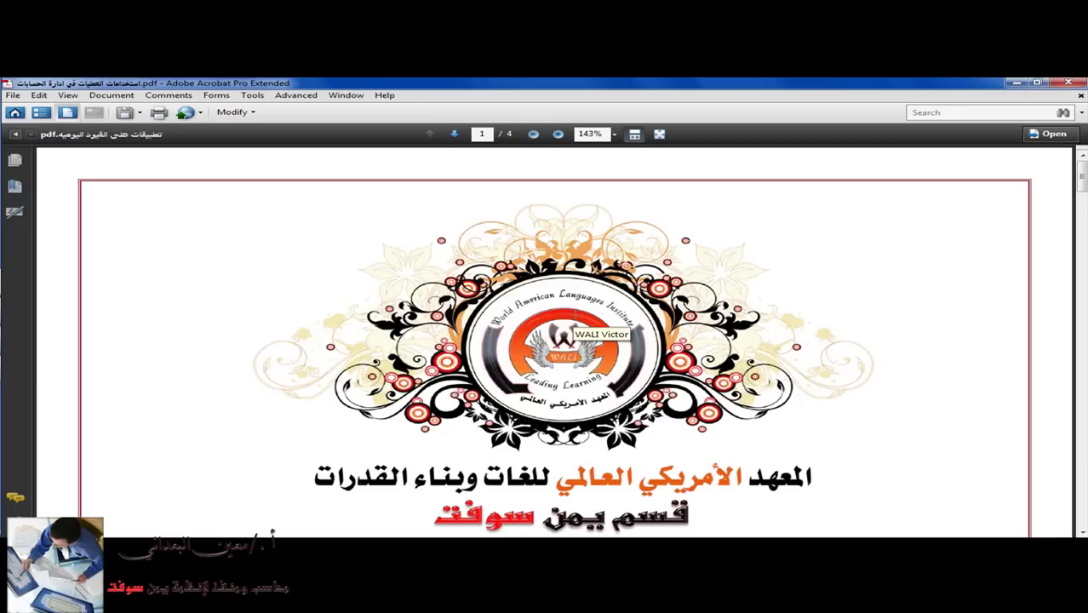
{"action": "scroll", "coordinate": [582, 320], "scroll_direction": "down", "scroll_amount": 3}
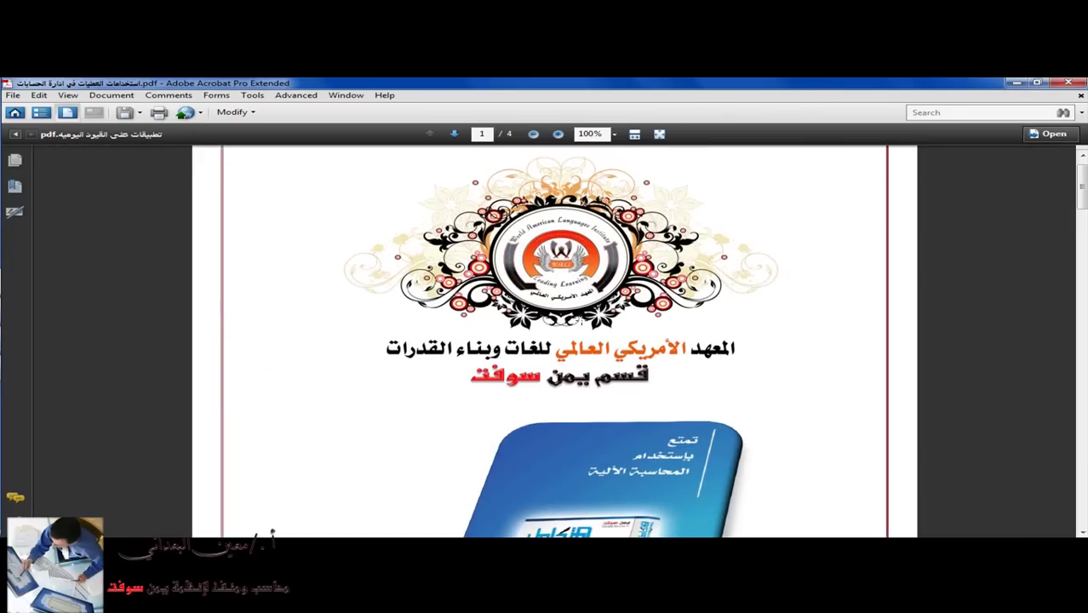
{"action": "scroll", "coordinate": [582, 319], "scroll_direction": "down", "scroll_amount": 15}
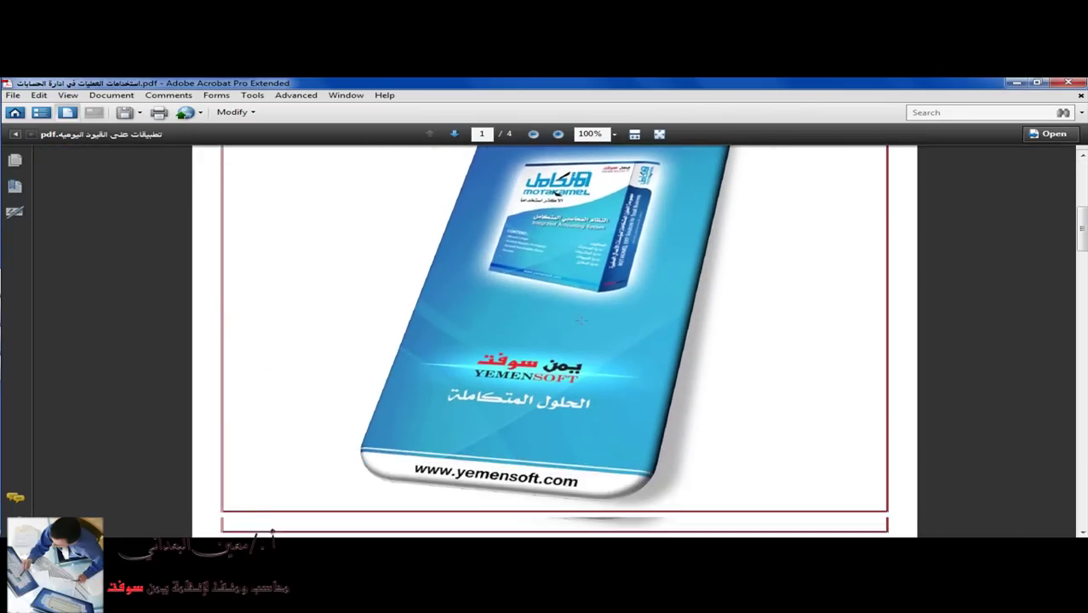
{"action": "scroll", "coordinate": [582, 319], "scroll_direction": "down", "scroll_amount": 5}
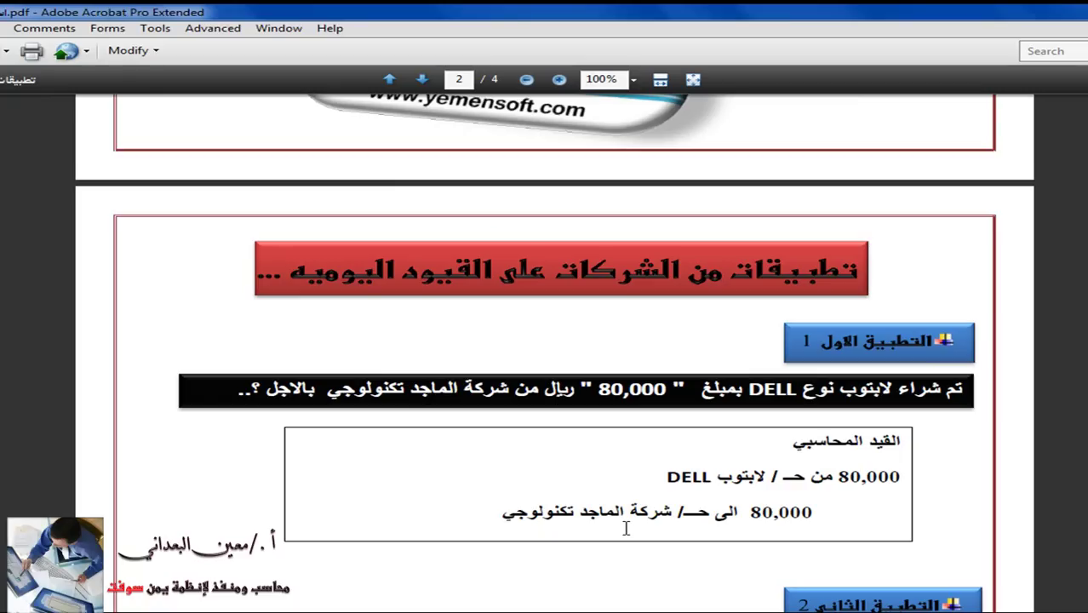
- Switch to the photo viewer slide reading 'الحسابات مضافة في الدليل المحاسبي'
{"action": "key", "text": "super+Tab"}
{"action": "key", "text": "super+Tab"}
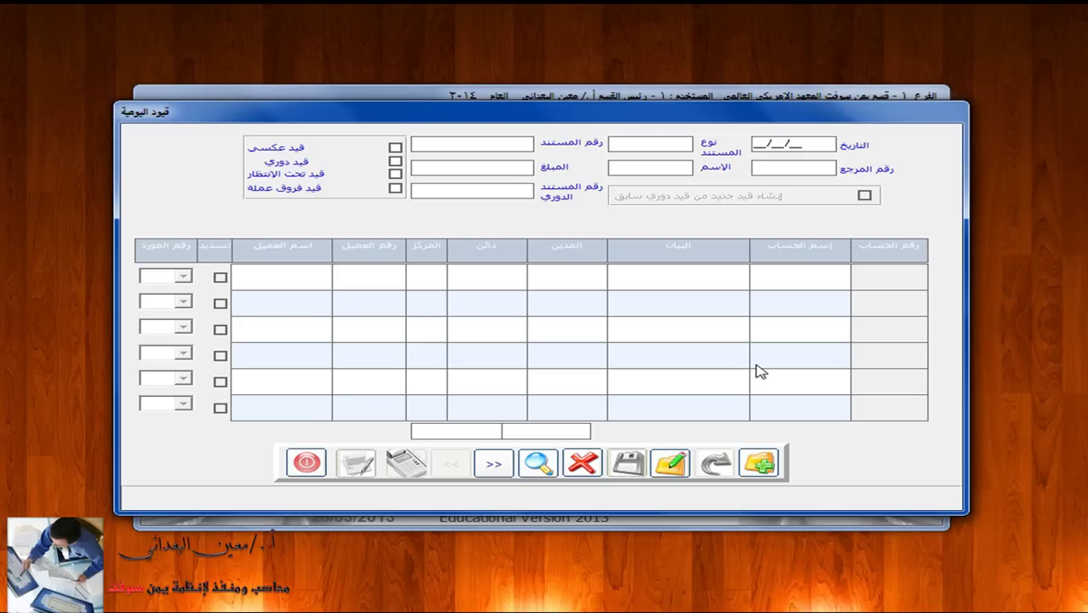
{"action": "key", "text": "super+Tab"}
{"action": "key", "text": "Tab"}
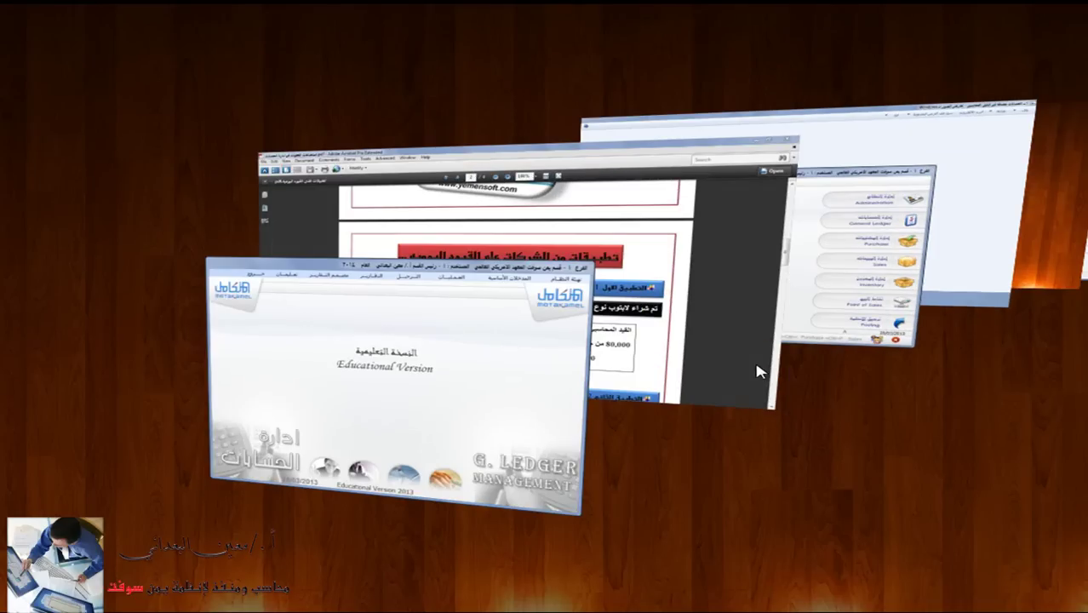
{"action": "key", "text": "Tab"}
{"action": "key", "text": "Tab"}
{"action": "key", "text": "Tab"}
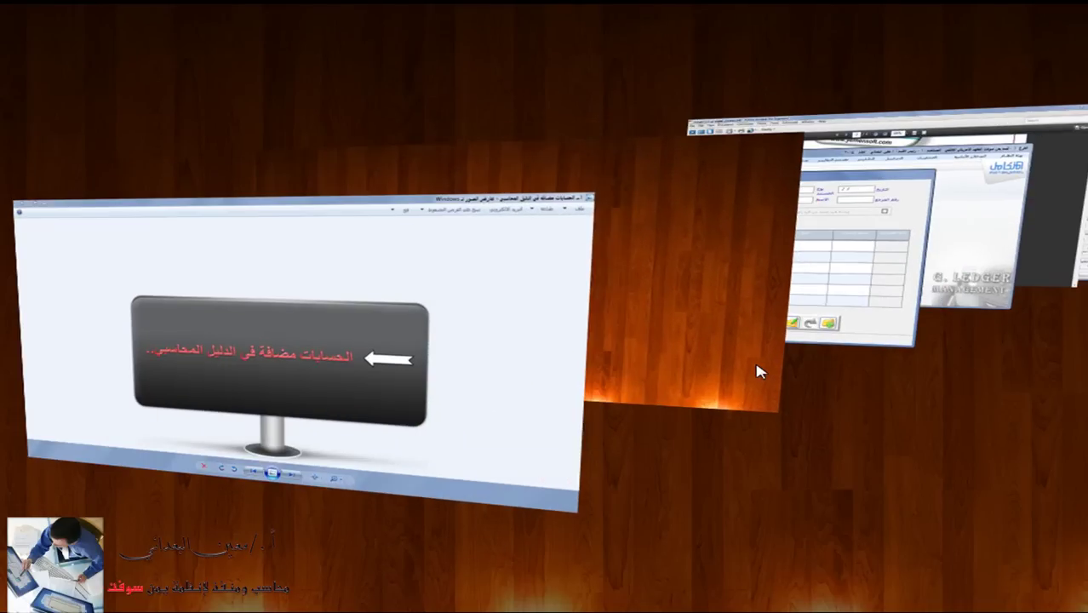
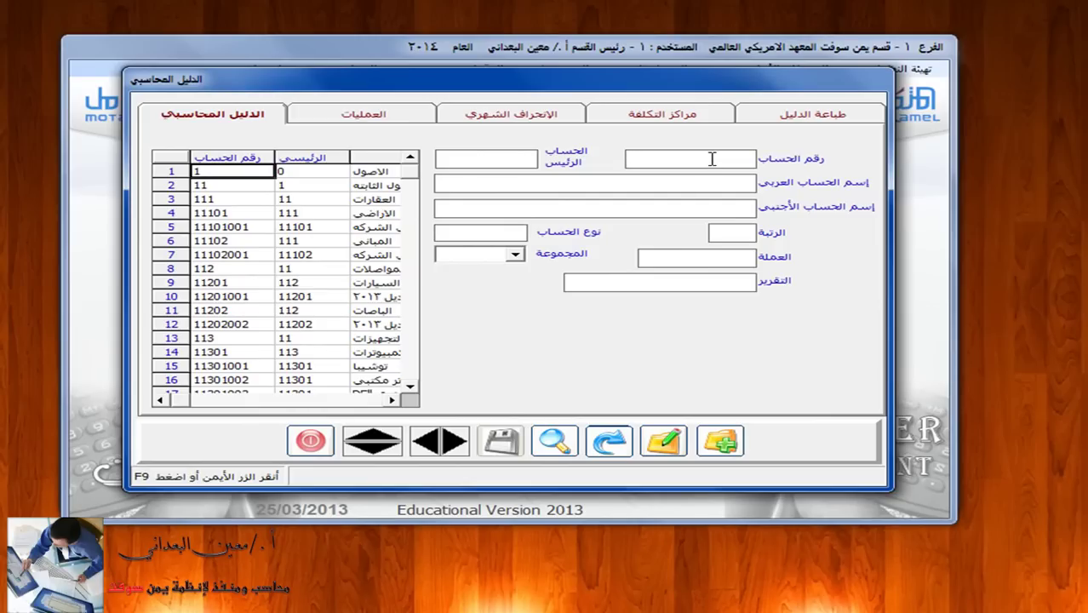
- Enter account number 22101 in the Chart of Accounts
{"action": "type", "text": "22101"}
- Expand local suppliers 22101 in the tree to list 22101001–22101052, then begin a new account
{"action": "key", "text": "Return"}
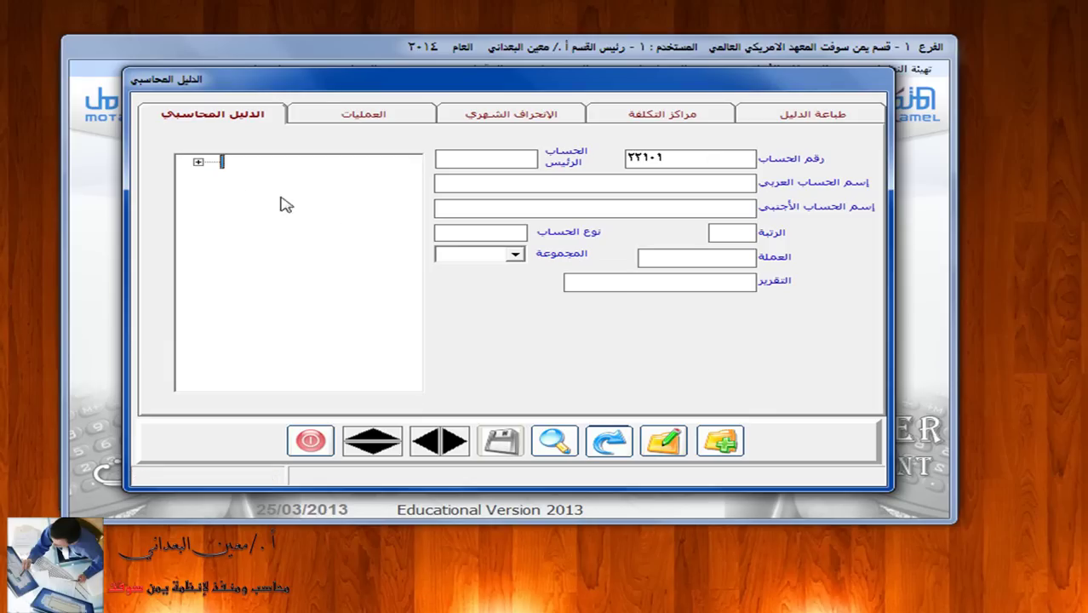
{"action": "left_click", "coordinate": [199, 163]}
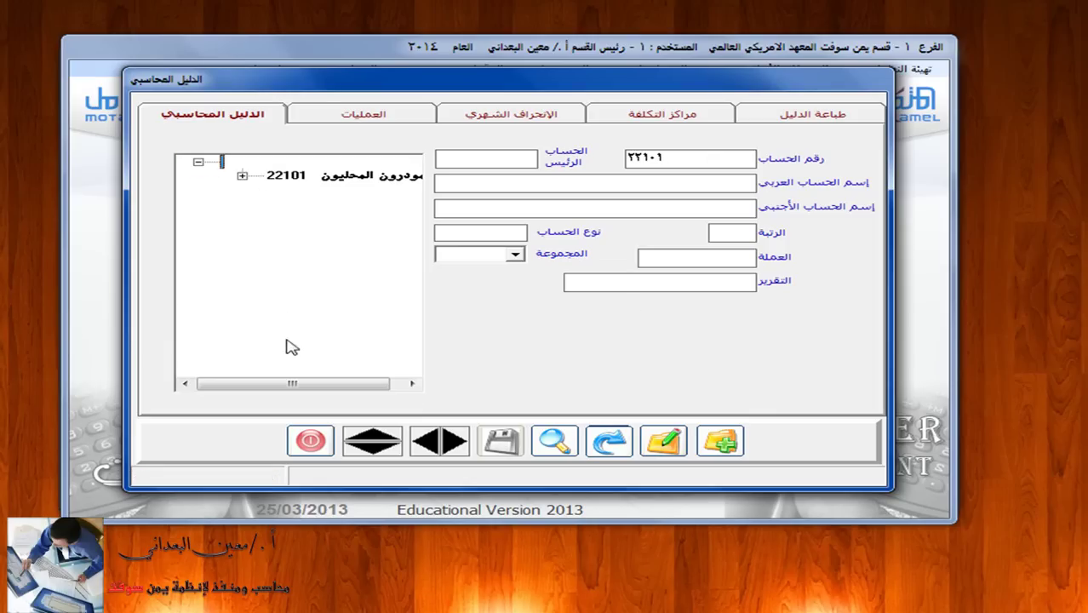
{"action": "left_click_drag", "start_coordinate": [298, 387], "coordinate": [312, 387]}
{"action": "left_click", "coordinate": [242, 174]}
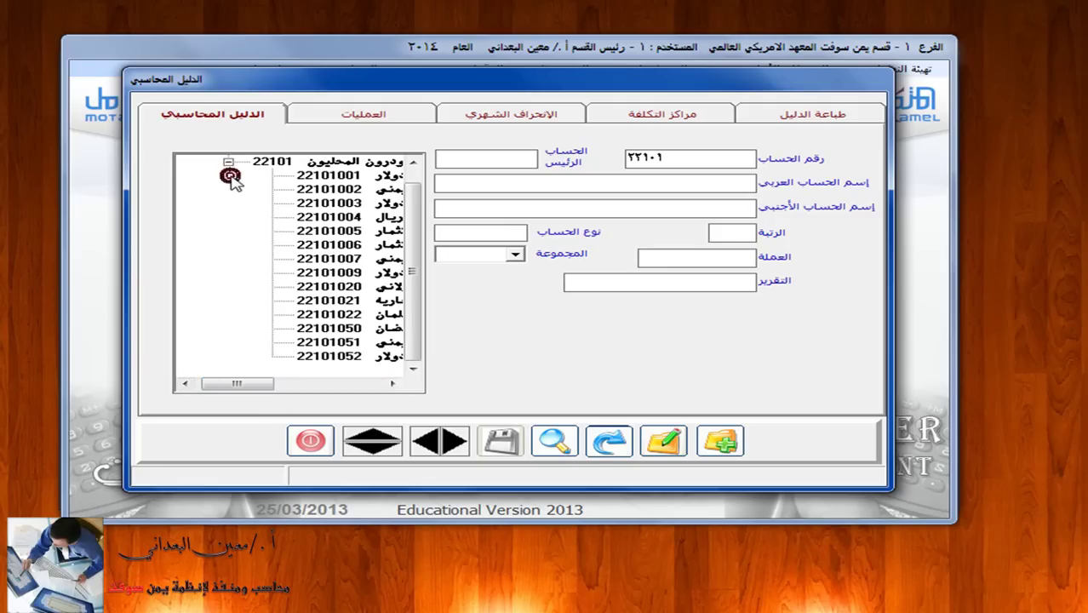
{"action": "mouse_move", "coordinate": [235, 384]}
{"action": "left_mouse_down"}
{"action": "mouse_move", "coordinate": [287, 388]}
{"action": "mouse_move", "coordinate": [254, 389]}
{"action": "left_mouse_up"}
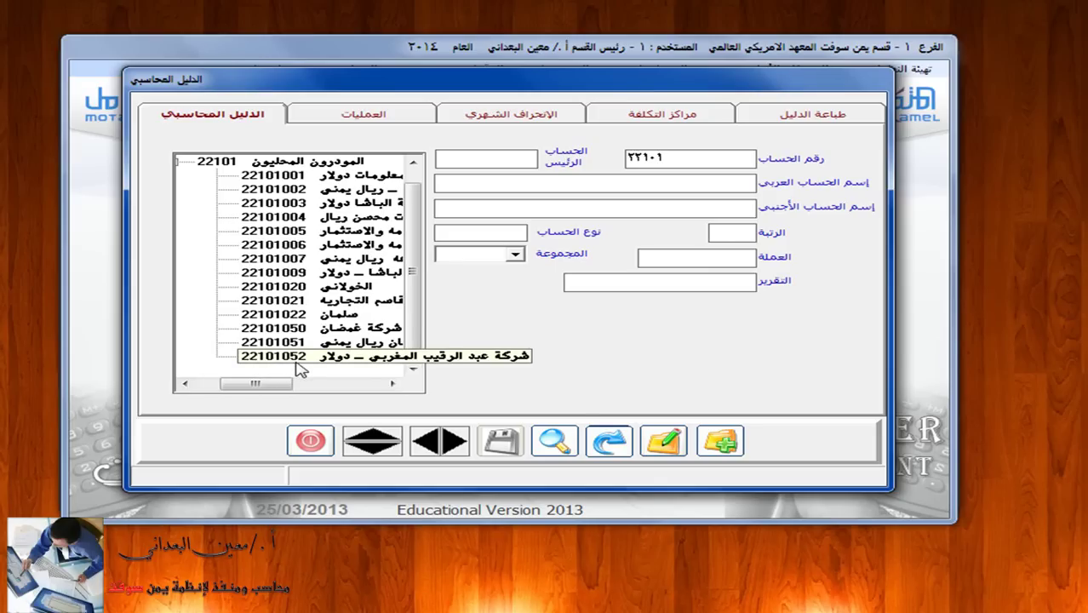
{"action": "left_click", "coordinate": [726, 441]}
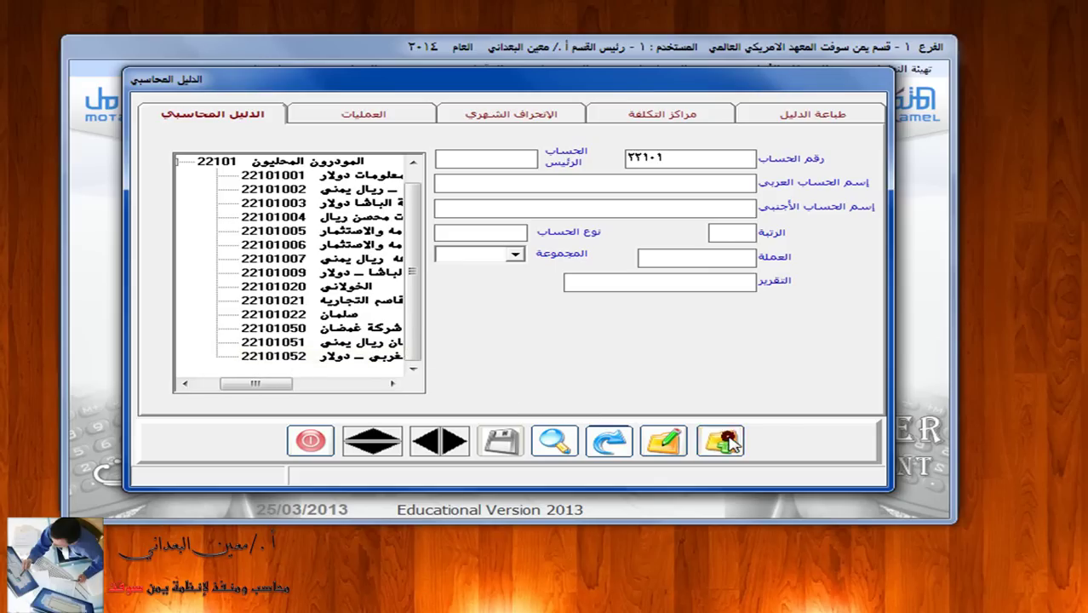
- Save account 22101053 'شركة الماجد تكنولوجي' under parent 22101, sub-account type 2, currency ري
{"action": "type", "text": "22101"}
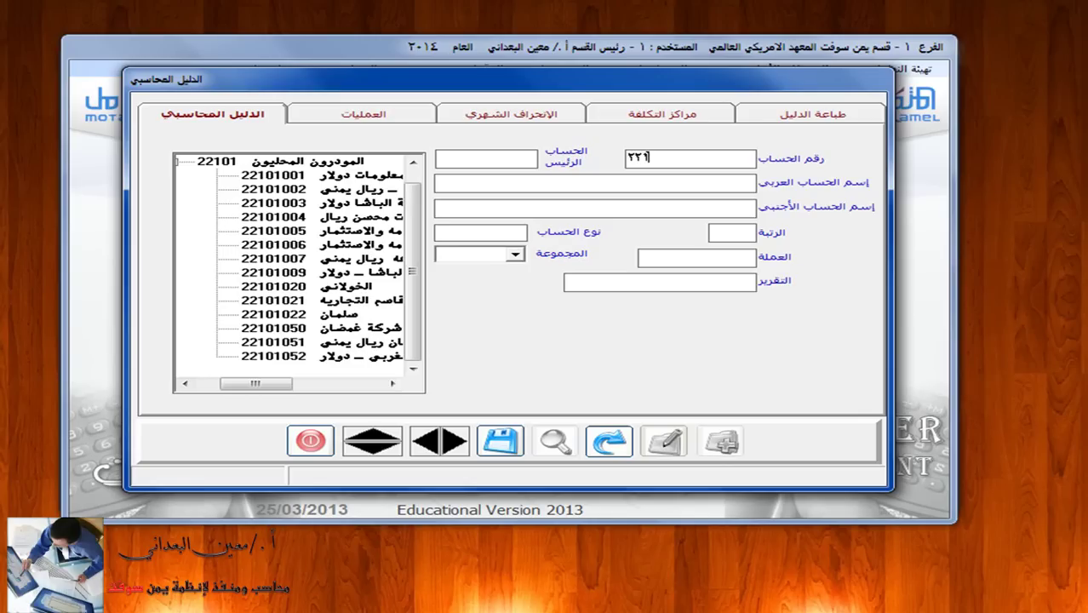
{"action": "type", "text": "052"}
{"action": "left_click", "coordinate": [508, 161]}
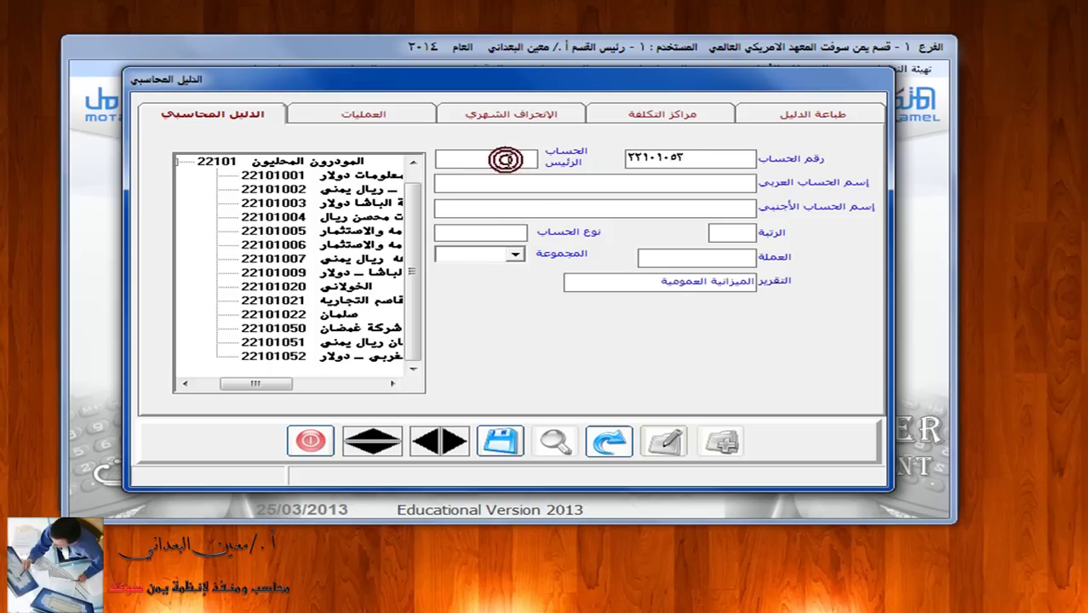
{"action": "left_click_drag", "start_coordinate": [412, 235], "coordinate": [418, 202]}
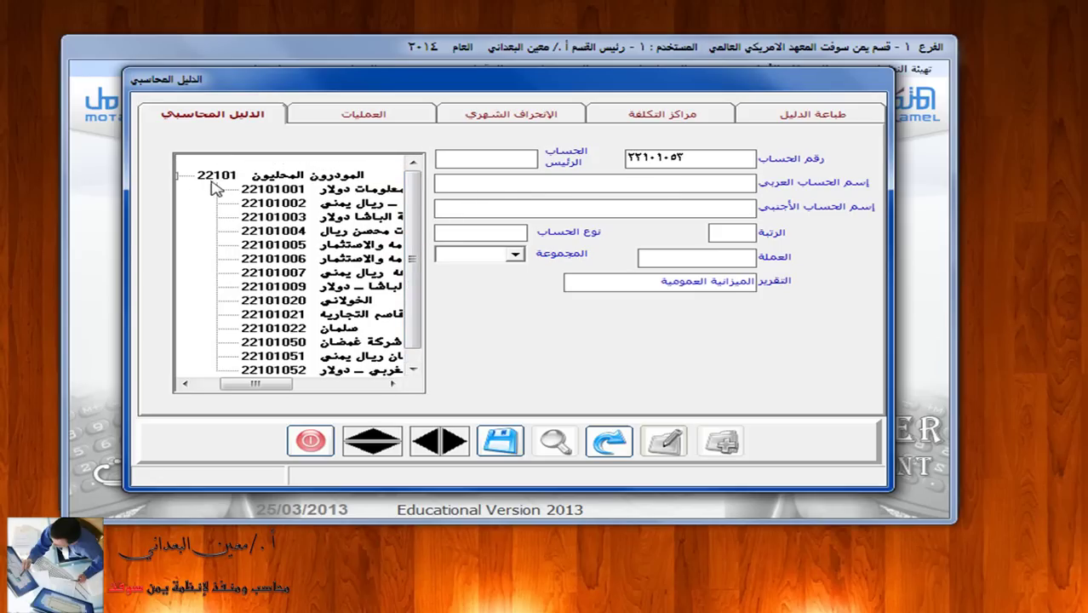
{"action": "type", "text": "22101"}
{"action": "key", "text": "Return"}
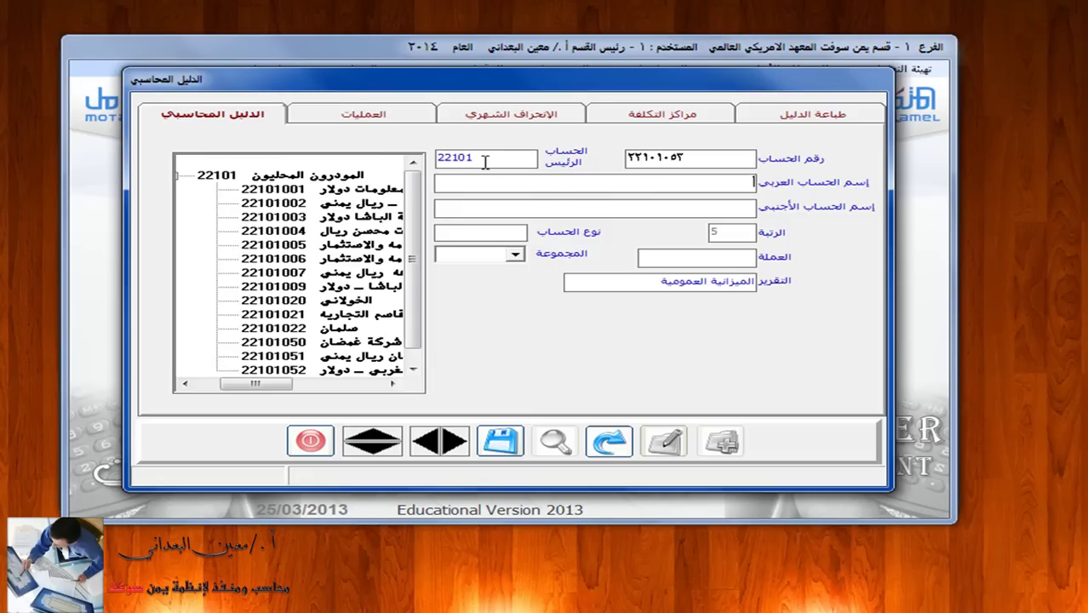
{"action": "type", "text": "شركة الماجد تكنولوجي"}
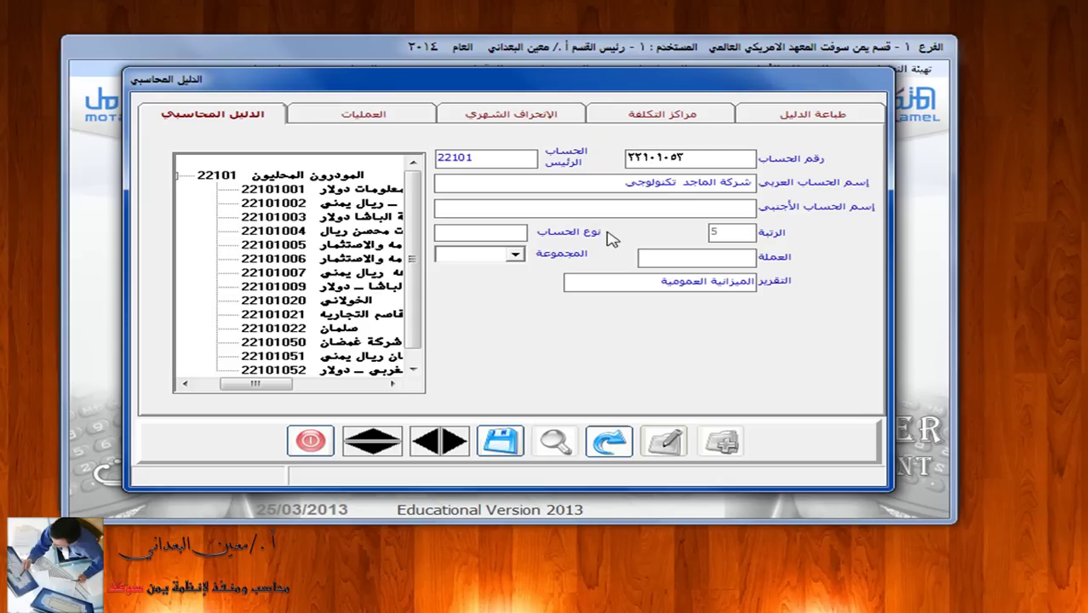
{"action": "left_click", "coordinate": [504, 231]}
{"action": "left_click", "coordinate": [493, 257]}
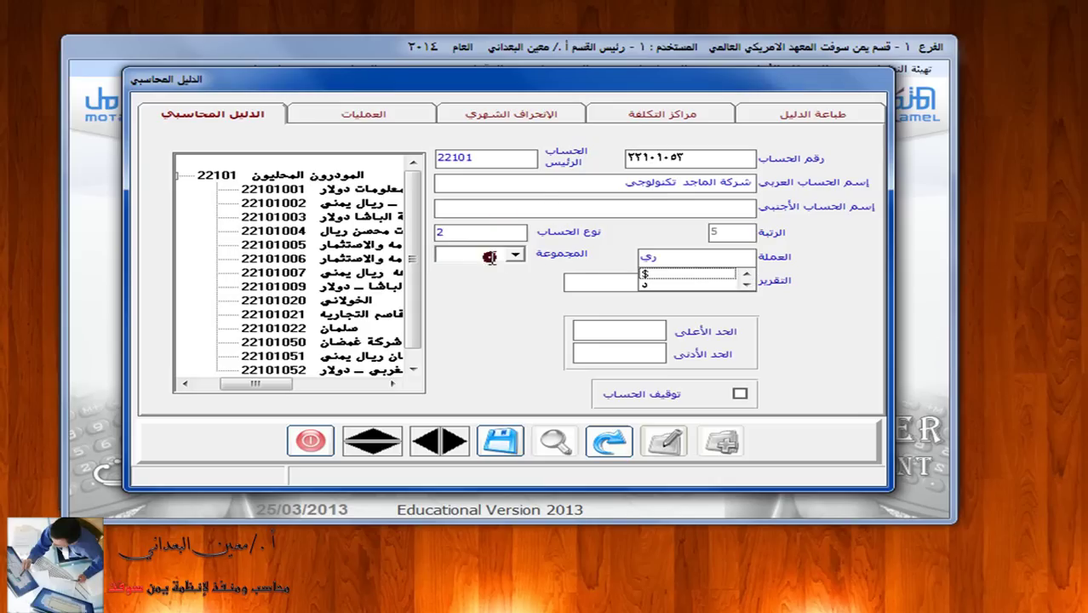
{"action": "left_click", "coordinate": [746, 288]}
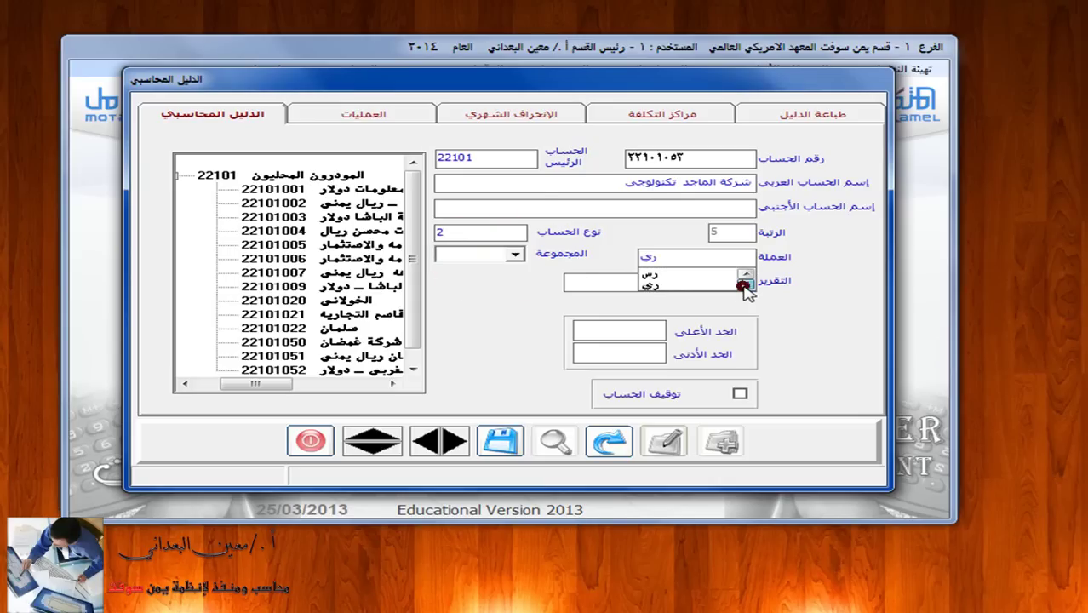
{"action": "left_click", "coordinate": [662, 286]}
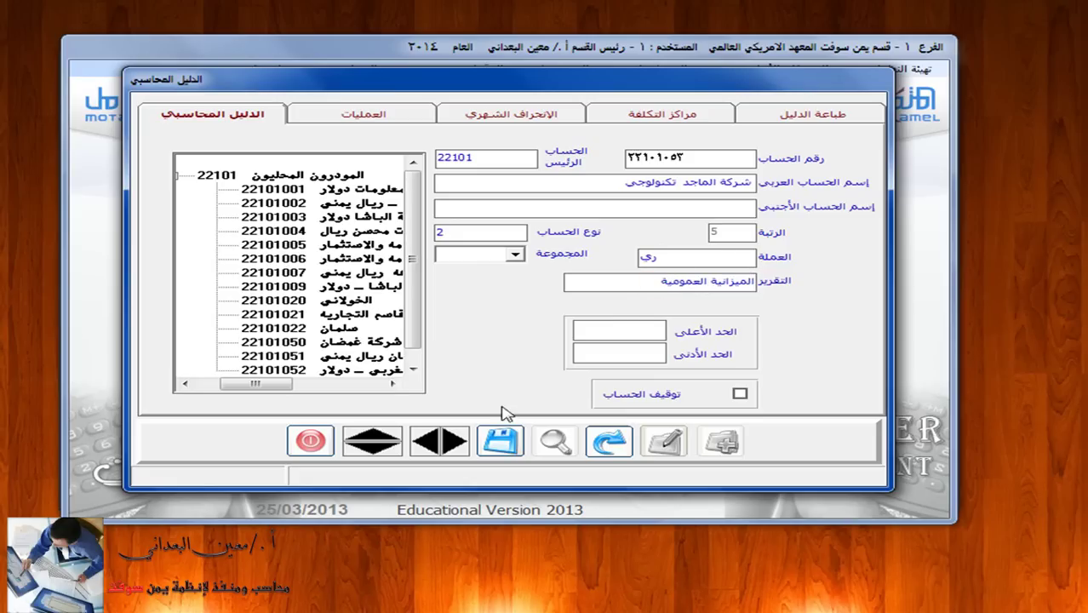
{"action": "left_click", "coordinate": [502, 441]}
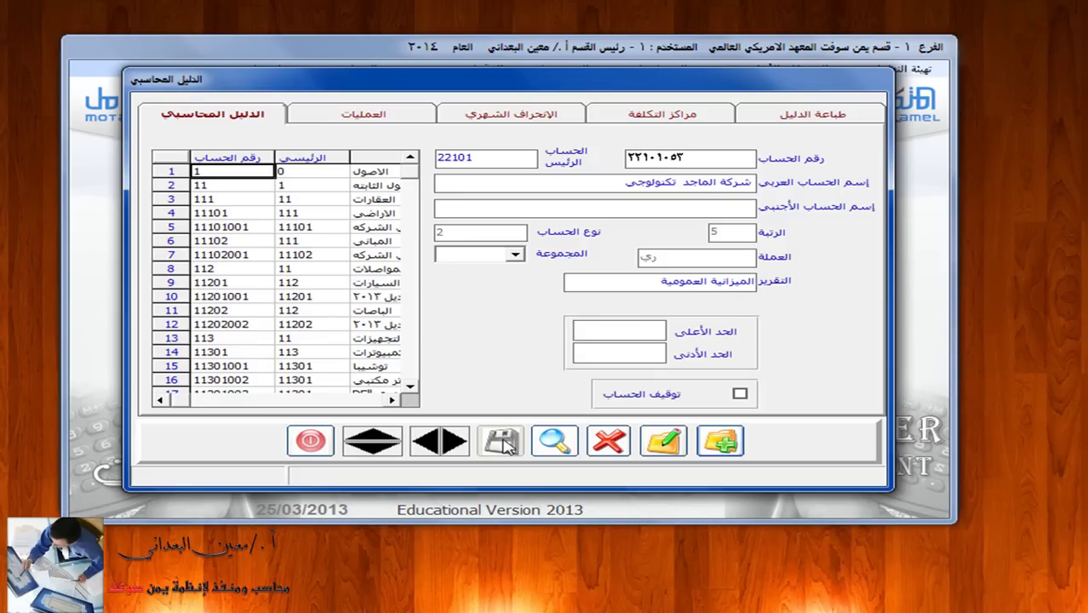
- Expand the account tree through 2, 22 and 221 to list suppliers under 22101, including 22101053
{"action": "left_click", "coordinate": [552, 442]}
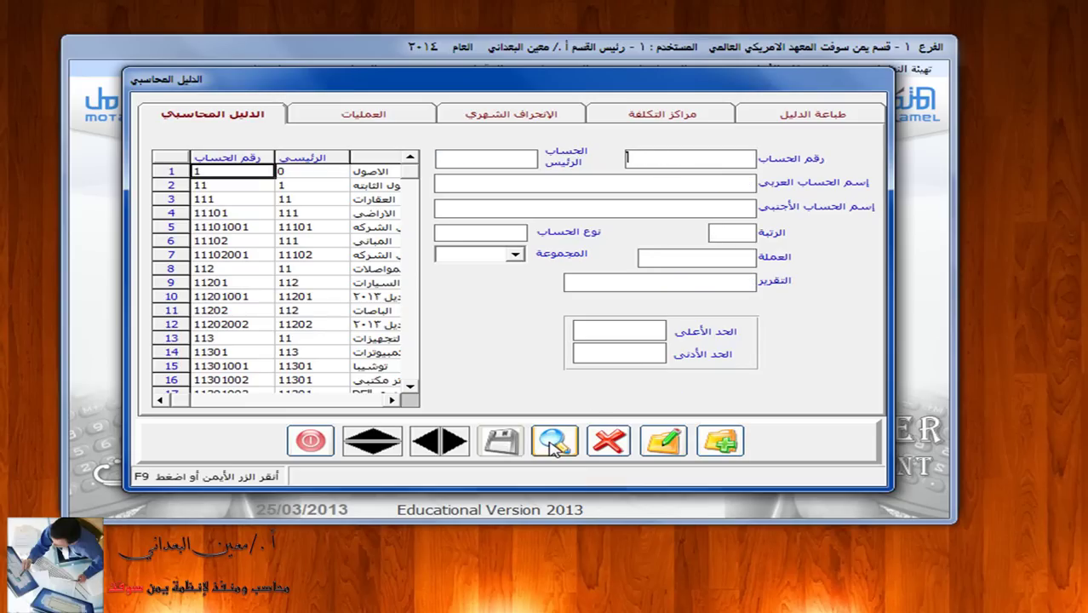
{"action": "key", "text": "F9"}
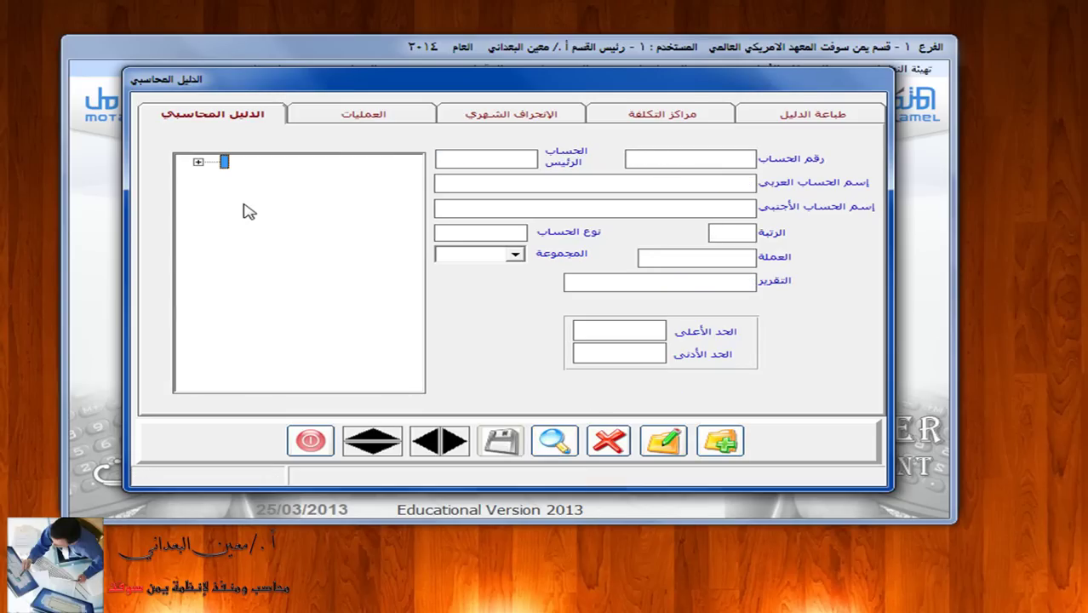
{"action": "left_click", "coordinate": [199, 162]}
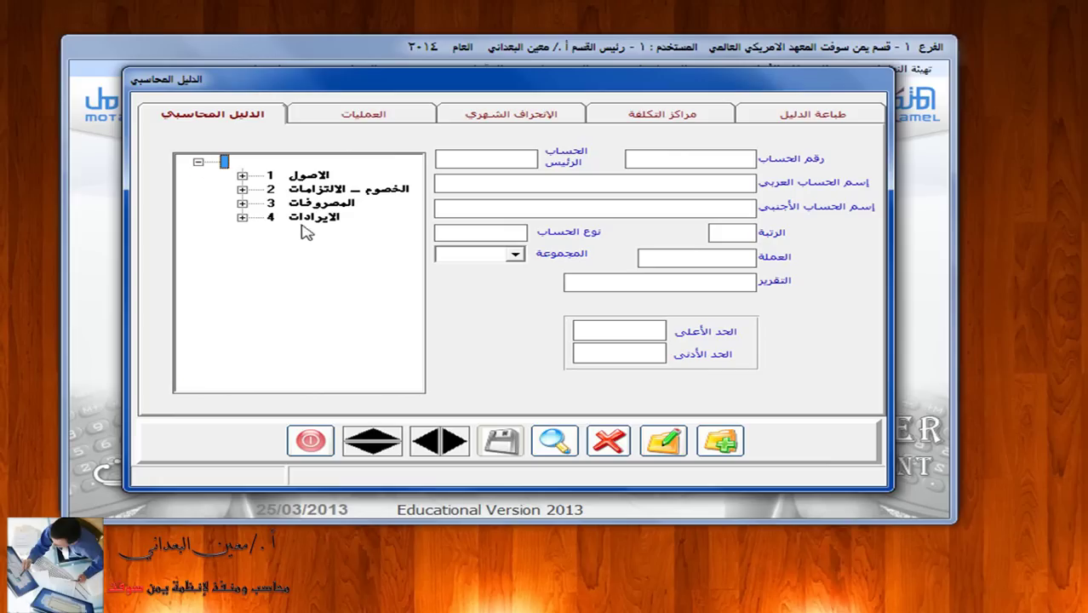
{"action": "left_click", "coordinate": [242, 189]}
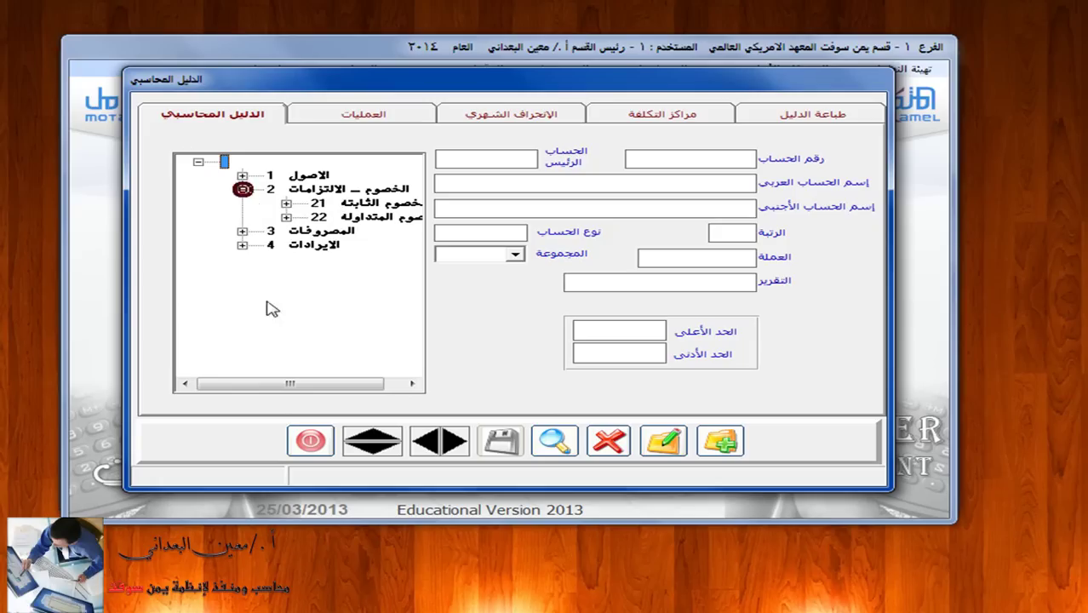
{"action": "left_click_drag", "start_coordinate": [285, 383], "coordinate": [332, 394]}
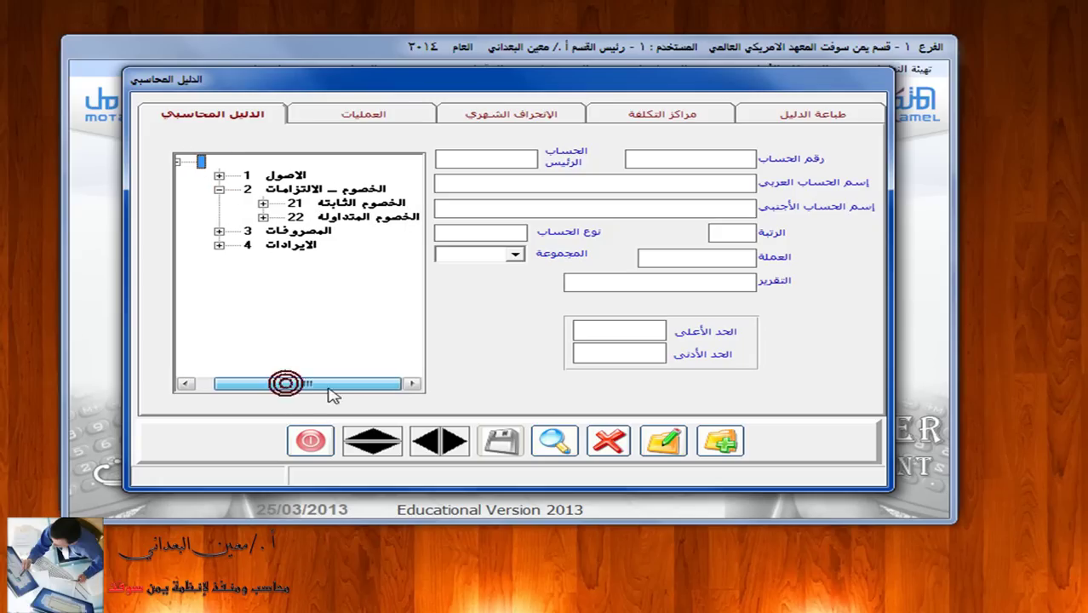
{"action": "left_click", "coordinate": [263, 217]}
{"action": "left_click_drag", "start_coordinate": [323, 384], "coordinate": [353, 384]}
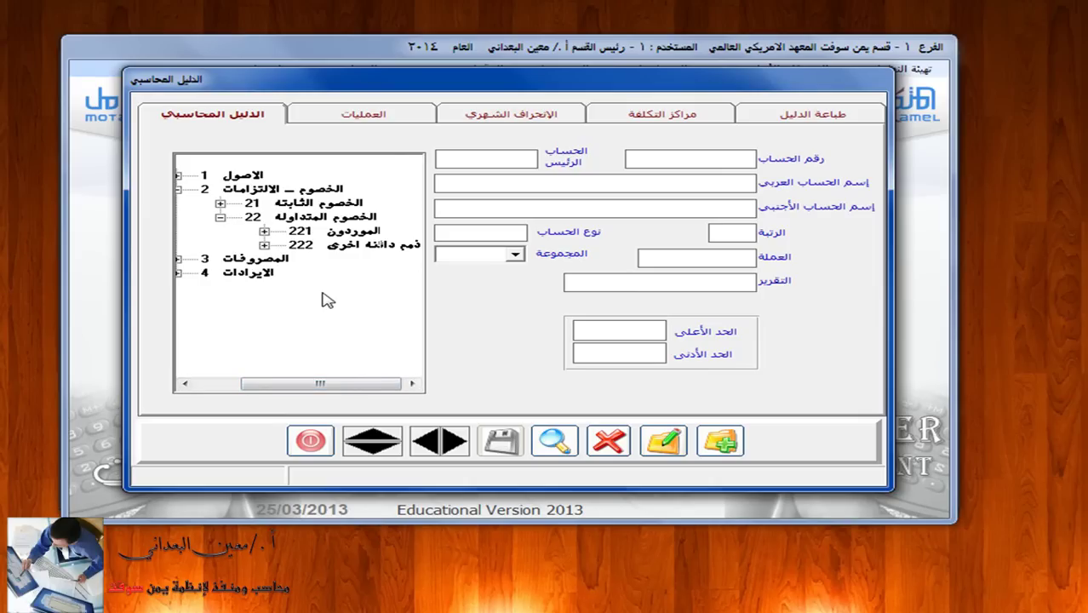
{"action": "left_click", "coordinate": [264, 231]}
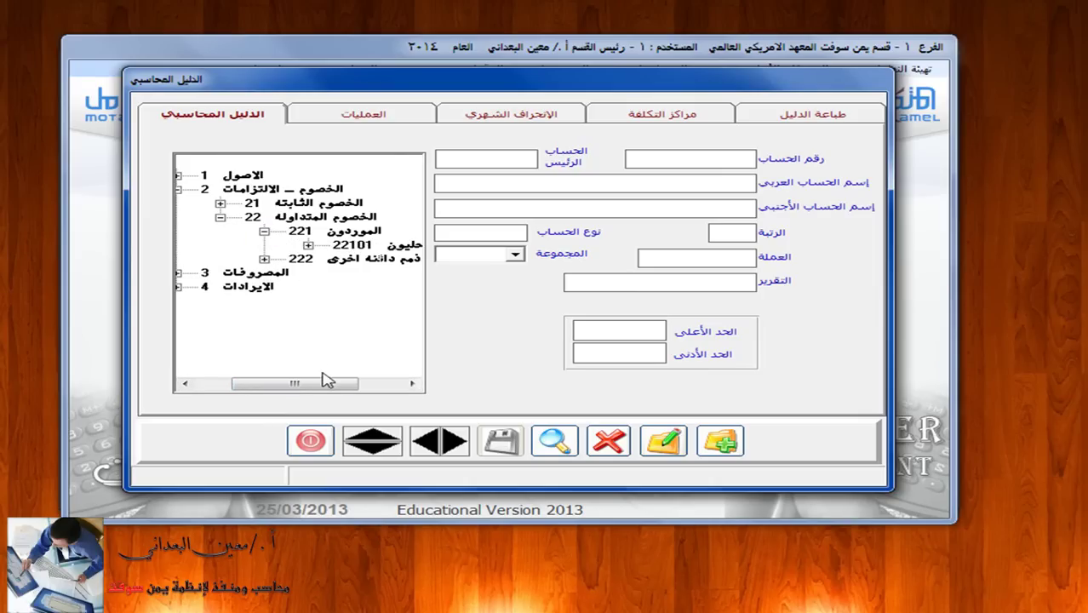
{"action": "left_click_drag", "start_coordinate": [325, 384], "coordinate": [368, 383]}
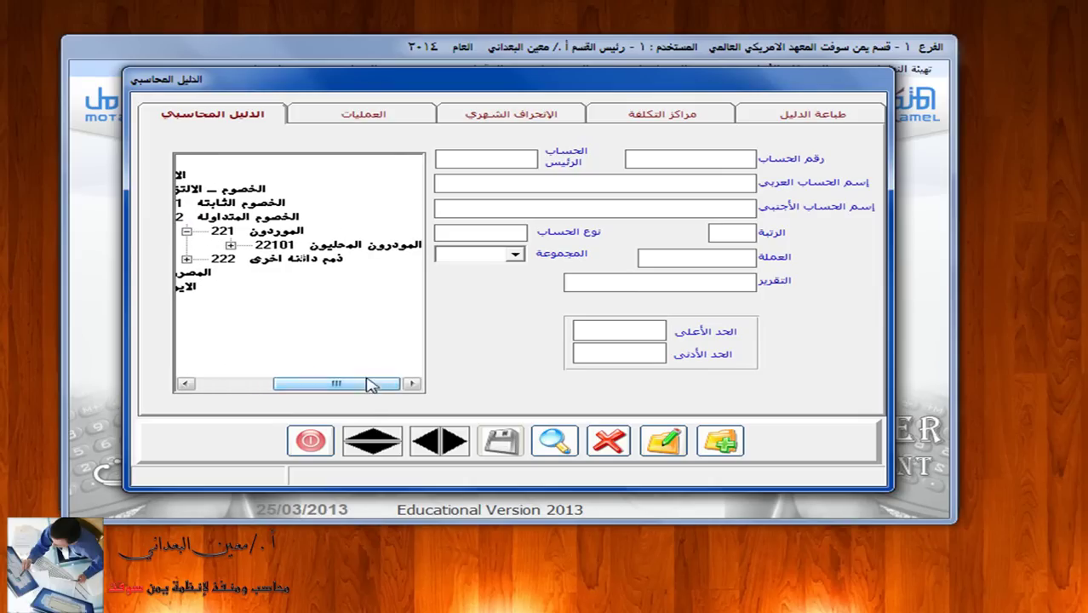
{"action": "left_click", "coordinate": [229, 245]}
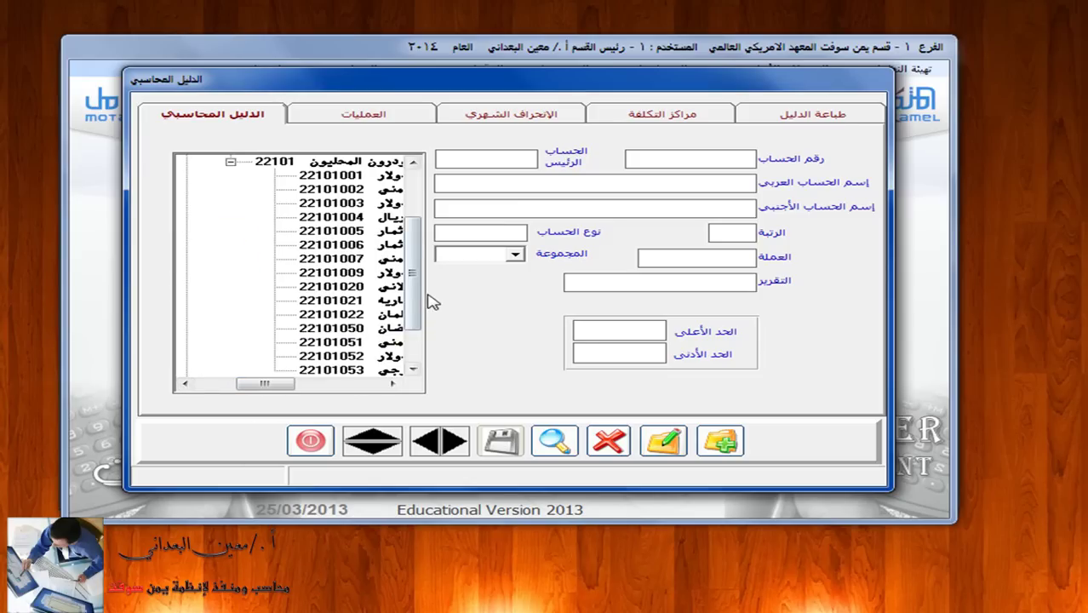
{"action": "left_click_drag", "start_coordinate": [417, 285], "coordinate": [416, 313]}
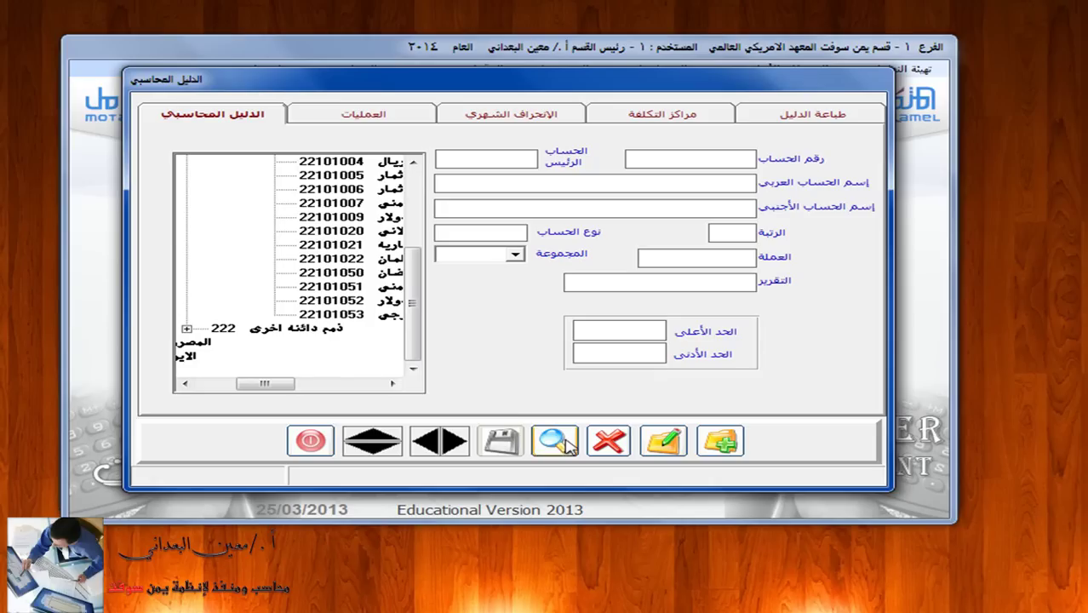
- Look up account 22101 by number and scroll through its supplier names
{"action": "left_click", "coordinate": [664, 154]}
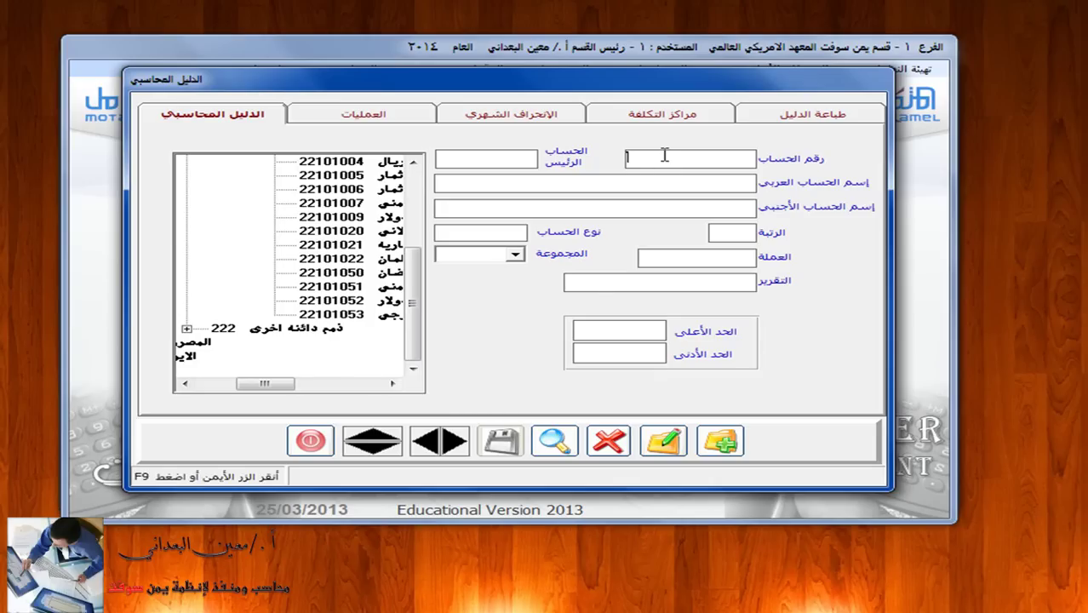
{"action": "type", "text": "22101"}
{"action": "key", "text": "Return"}
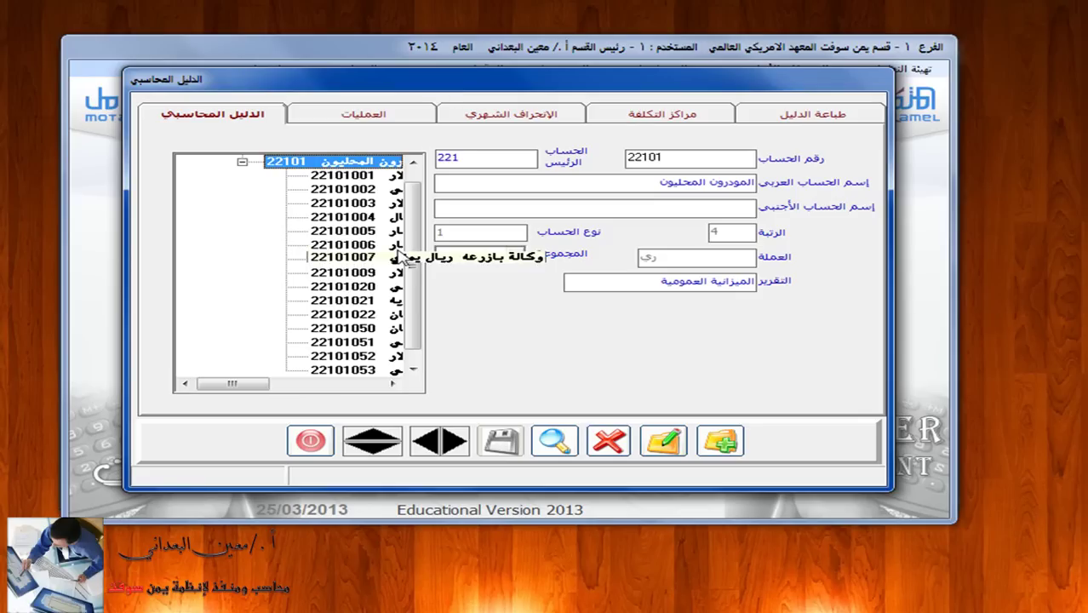
{"action": "left_click_drag", "start_coordinate": [260, 382], "coordinate": [290, 408]}
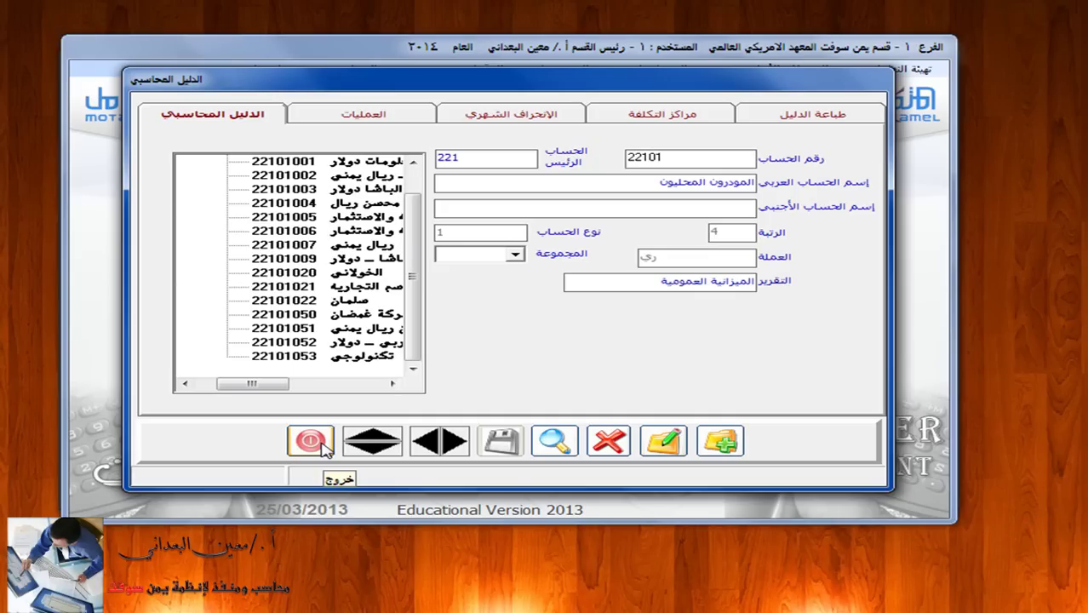
- Close the chart of accounts and start a new entry in the daily journal entries window
{"action": "left_click", "coordinate": [325, 448]}
{"action": "left_click", "coordinate": [654, 70]}
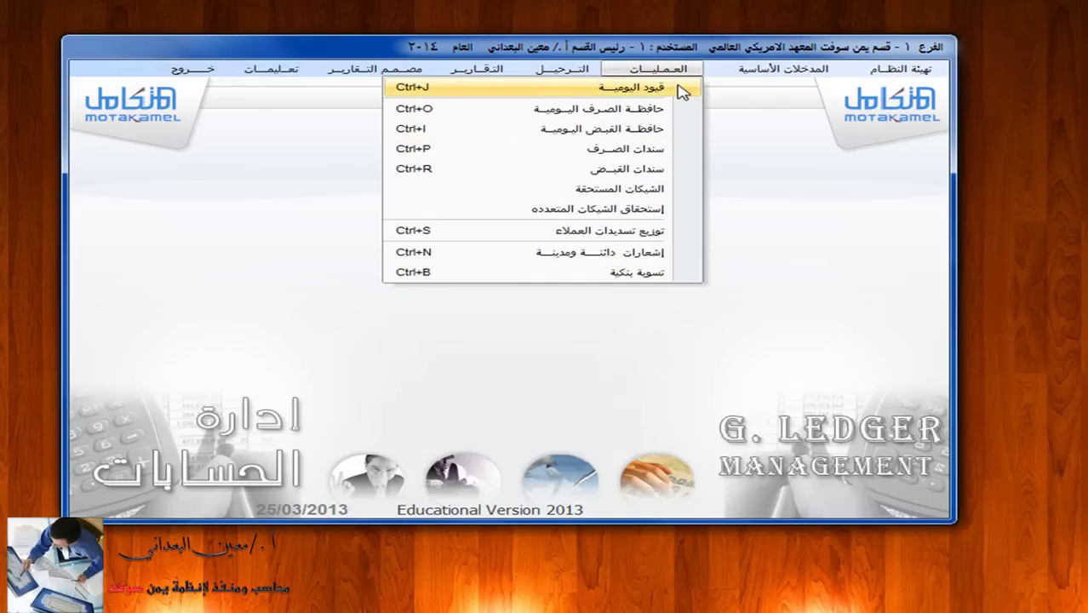
{"action": "left_click", "coordinate": [682, 92]}
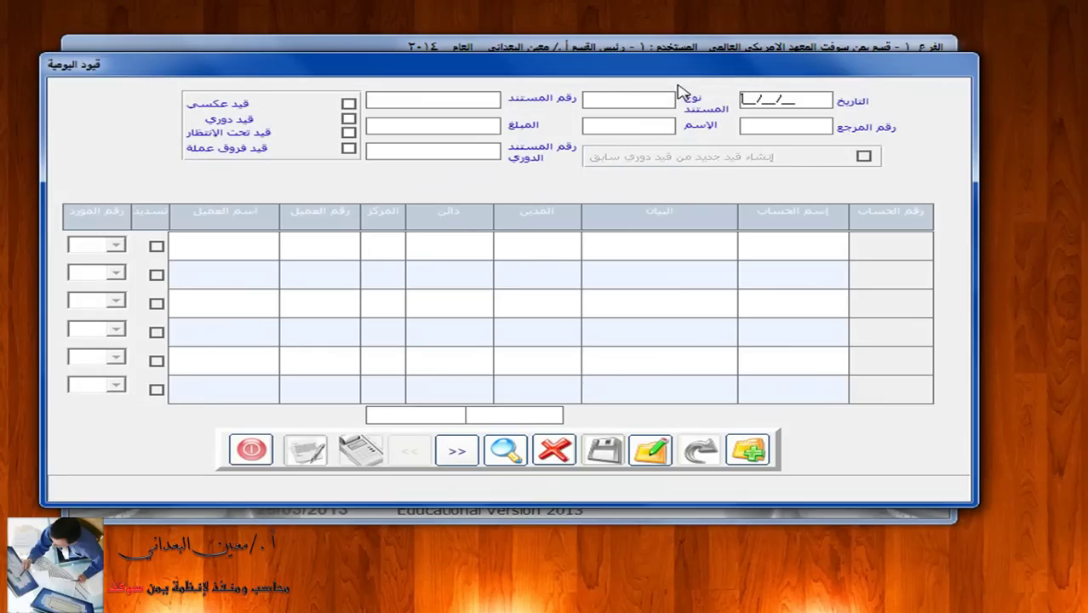
{"action": "left_click", "coordinate": [748, 451]}
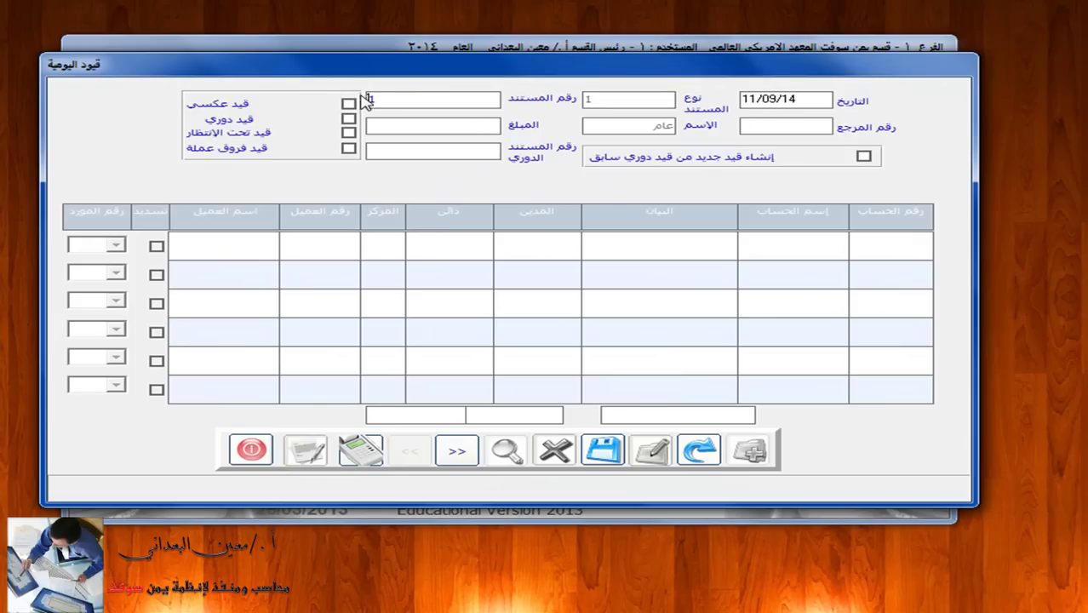
- Enter 80000 as the journal entry's amount
{"action": "left_click", "coordinate": [420, 124]}
{"action": "type", "text": "80000"}
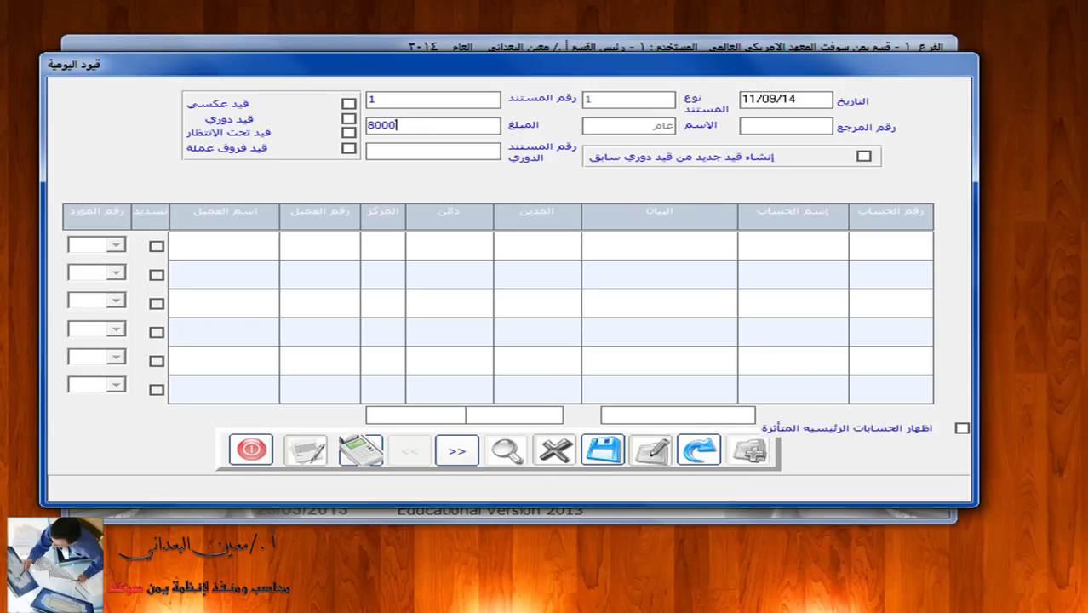
{"action": "key", "text": "Tab"}
{"action": "key", "text": "Tab"}
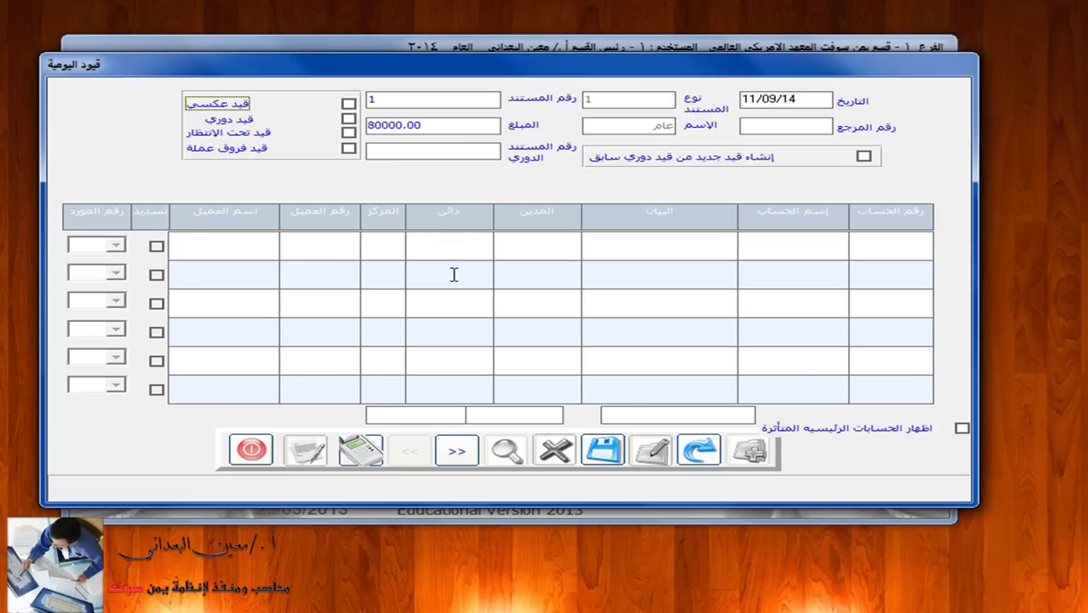
{"action": "left_click", "coordinate": [871, 249]}
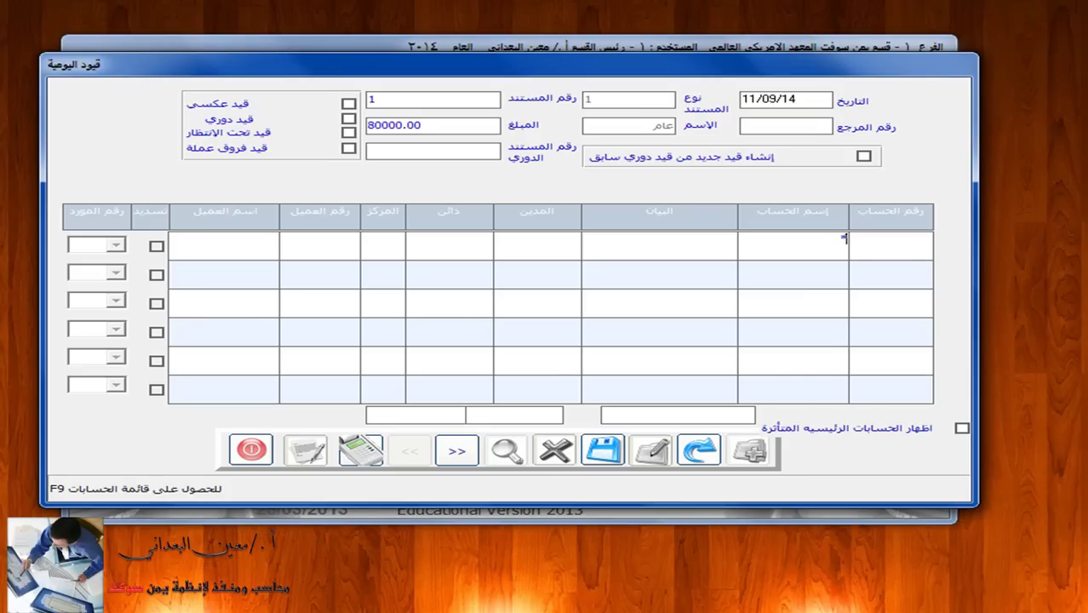
- Debit 80000 to Dell laptop account 11301003 on line one, described as a laptop bought on credit
{"action": "type", "text": "لابتوب"}
{"action": "key", "text": "F9"}
{"action": "left_click_drag", "start_coordinate": [407, 154], "coordinate": [467, 152]}
{"action": "double_click", "coordinate": [468, 153]}
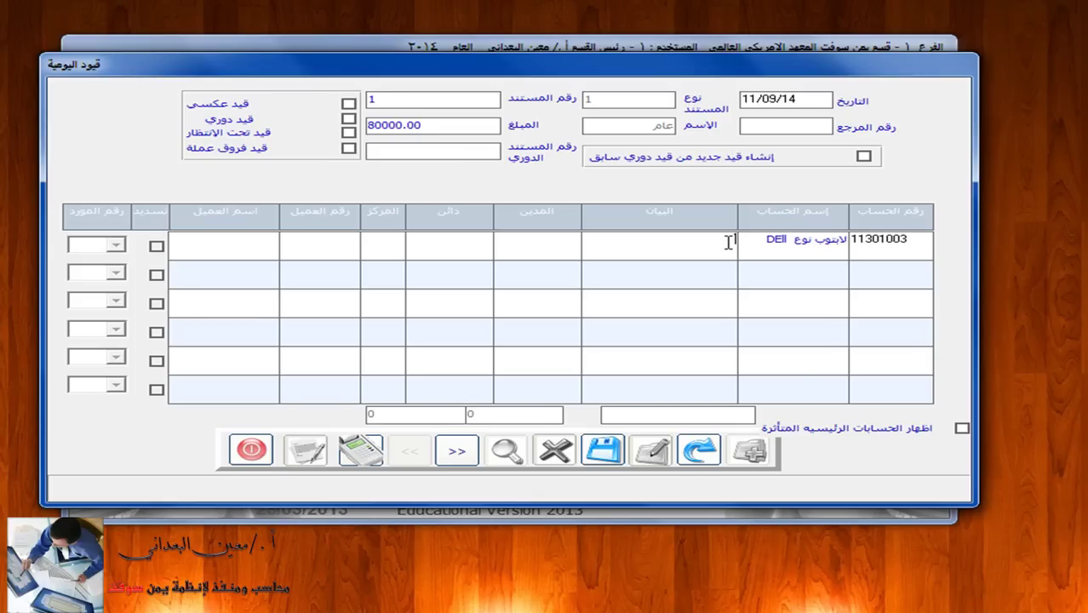
{"action": "type", "text": "شراء"}
{"action": "type", "text": "لابتوب من شركة الماجد بالاجل نوع DELL"}
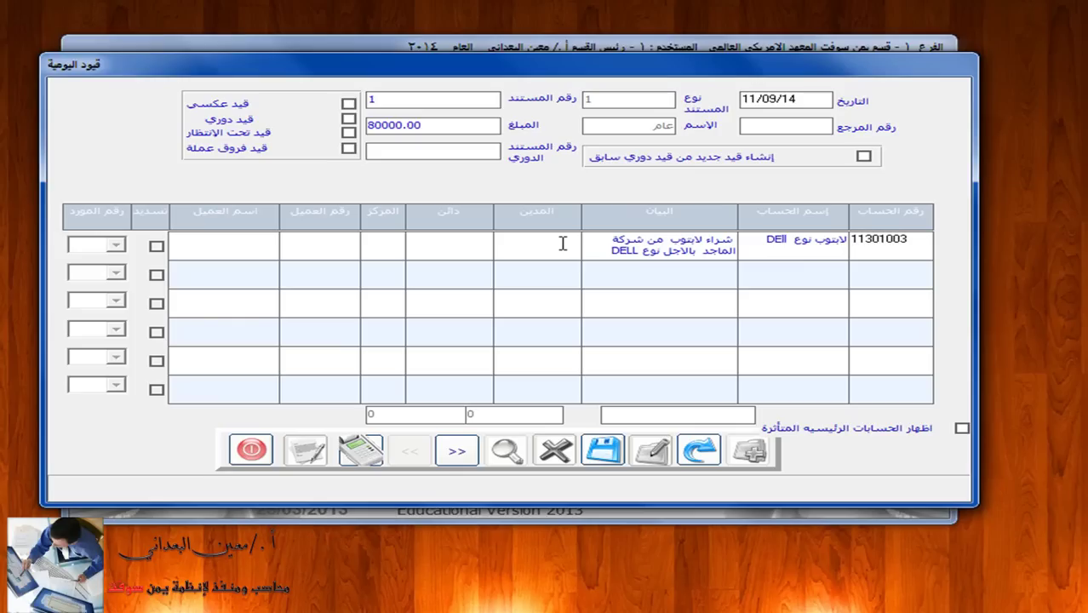
{"action": "left_click", "coordinate": [562, 243]}
{"action": "type", "text": "80000"}
{"action": "left_click", "coordinate": [391, 240]}
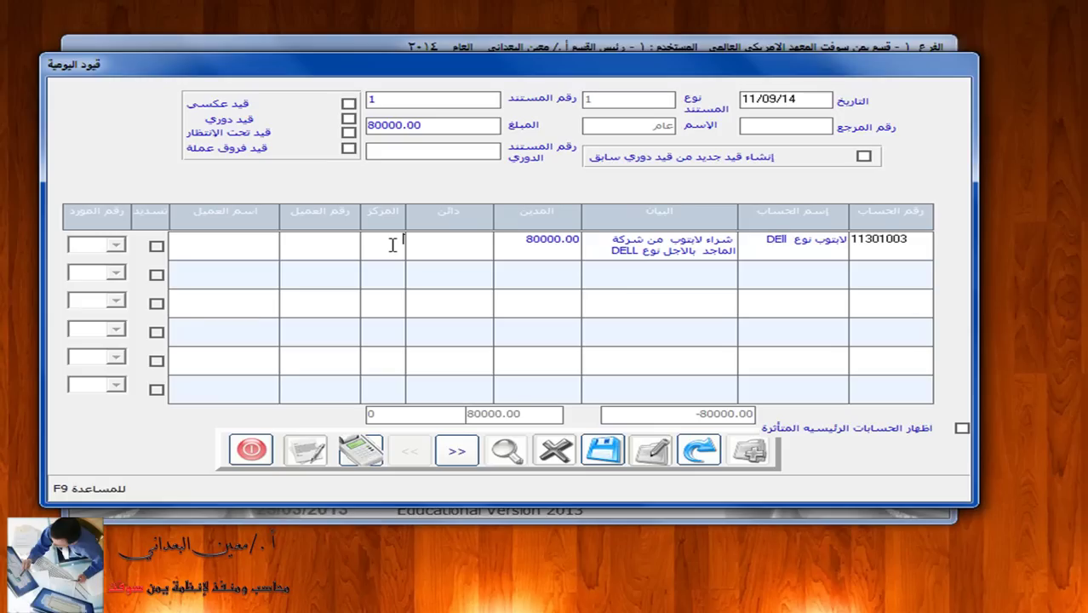
{"action": "key", "text": "F9"}
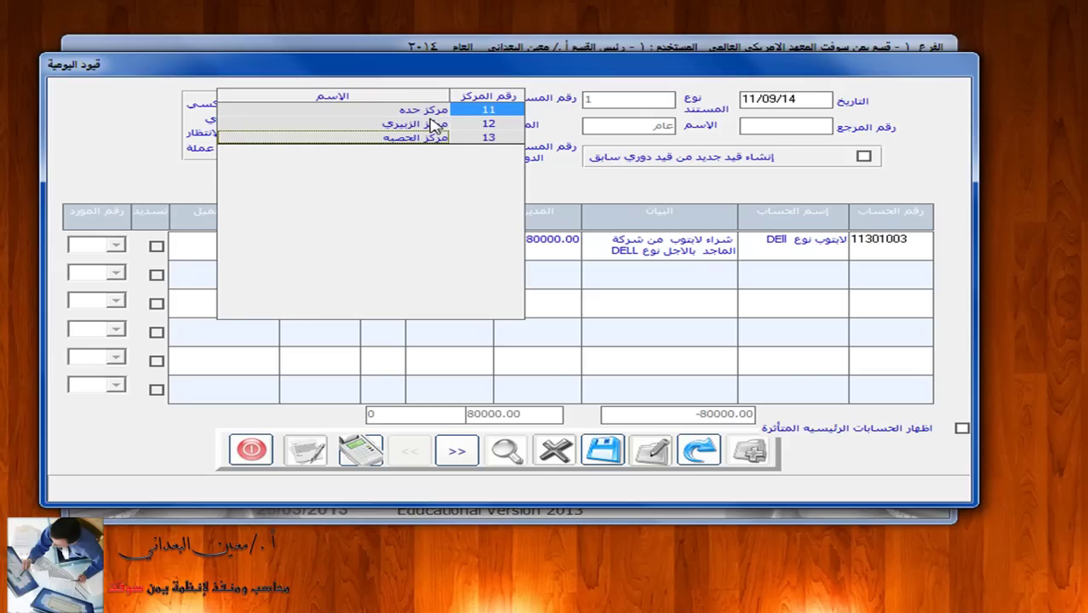
{"action": "left_click", "coordinate": [570, 274]}
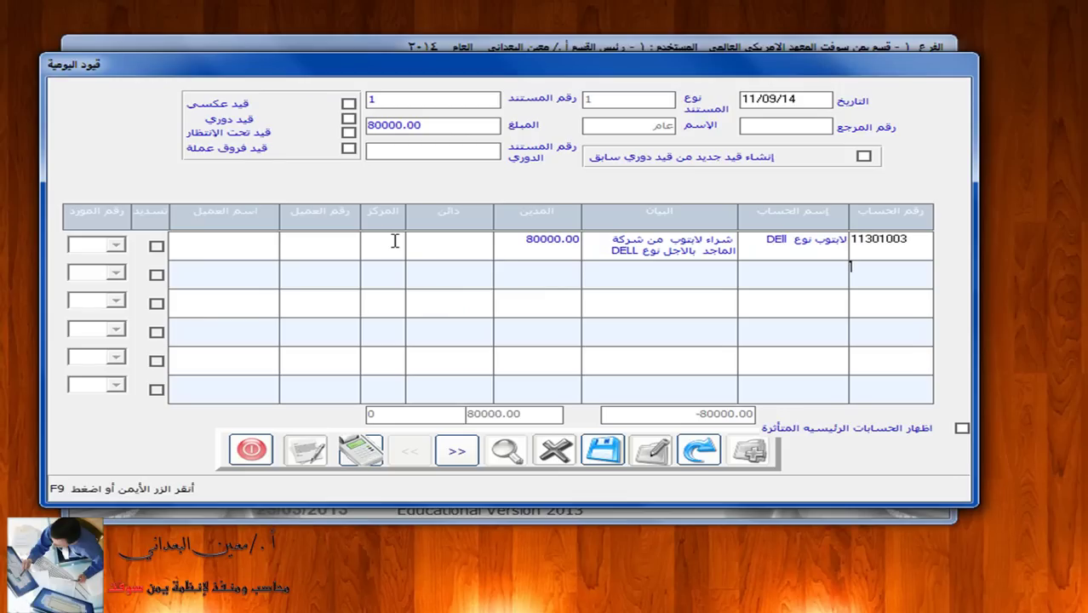
{"action": "left_click", "coordinate": [822, 275]}
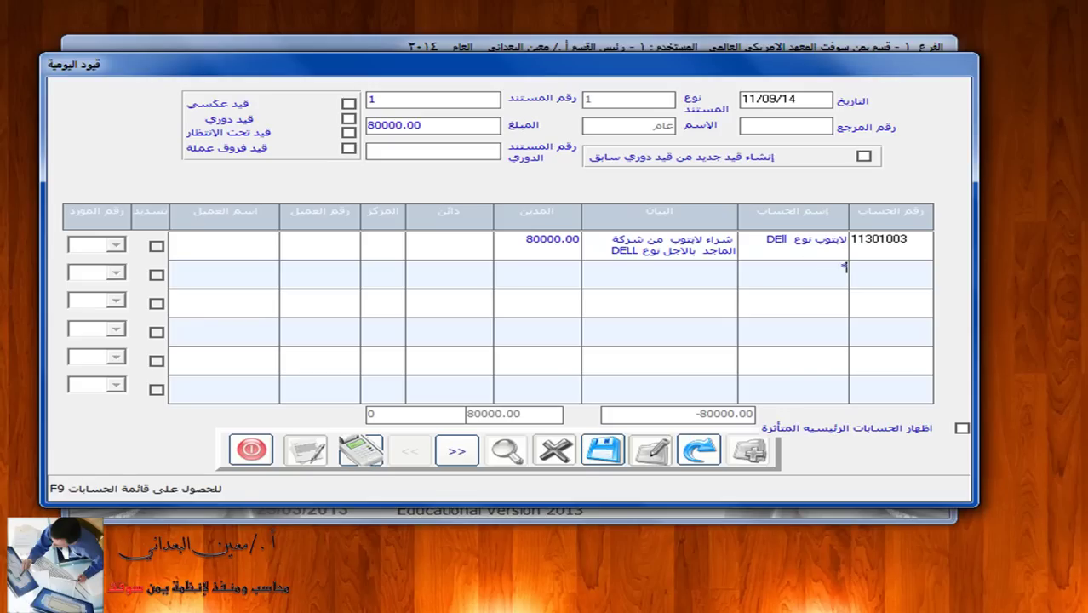
{"action": "left_click", "coordinate": [822, 274]}
{"action": "type", "text": "شركة الماجد"}
{"action": "key", "text": "F9"}
{"action": "left_click_drag", "start_coordinate": [546, 155], "coordinate": [364, 154]}
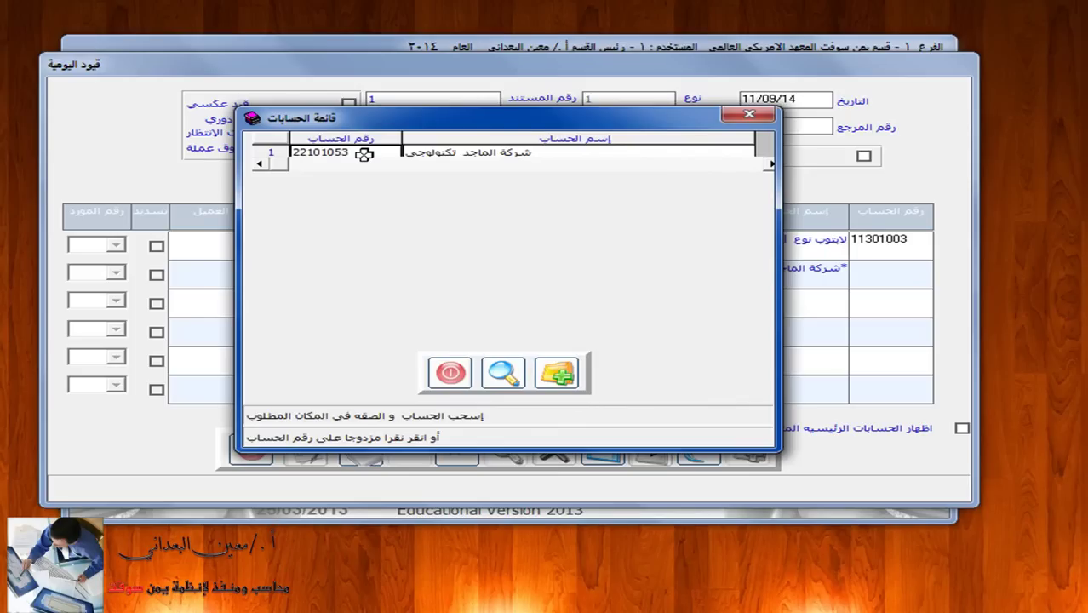
{"action": "left_click_drag", "start_coordinate": [364, 153], "coordinate": [673, 173]}
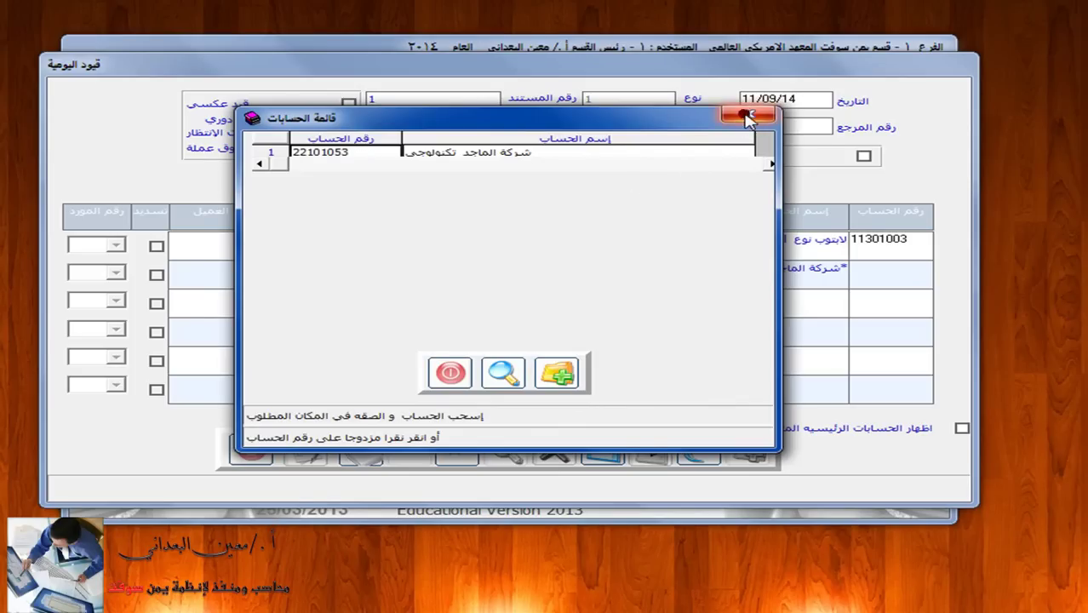
{"action": "left_click", "coordinate": [744, 114]}
{"action": "key", "text": "BackSpace"}
{"action": "key", "text": "BackSpace"}
{"action": "key", "text": "BackSpace"}
{"action": "key", "text": "BackSpace"}
{"action": "key", "text": "BackSpace"}
{"action": "key", "text": "BackSpace"}
{"action": "key", "text": "BackSpace"}
{"action": "key", "text": "BackSpace"}
{"action": "key", "text": "BackSpace"}
{"action": "key", "text": "BackSpace"}
{"action": "key", "text": "BackSpace"}
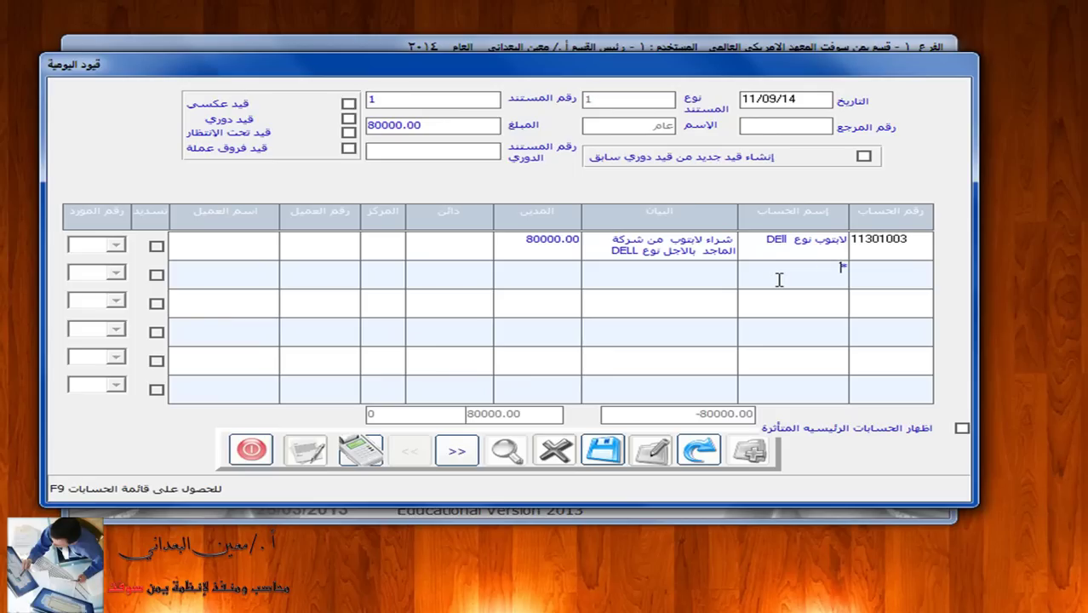
{"action": "key", "text": "BackSpace"}
- On the second line, replace account 22101052 with 22101 to search the local suppliers
{"action": "left_click", "coordinate": [876, 275]}
{"action": "type", "text": "221"}
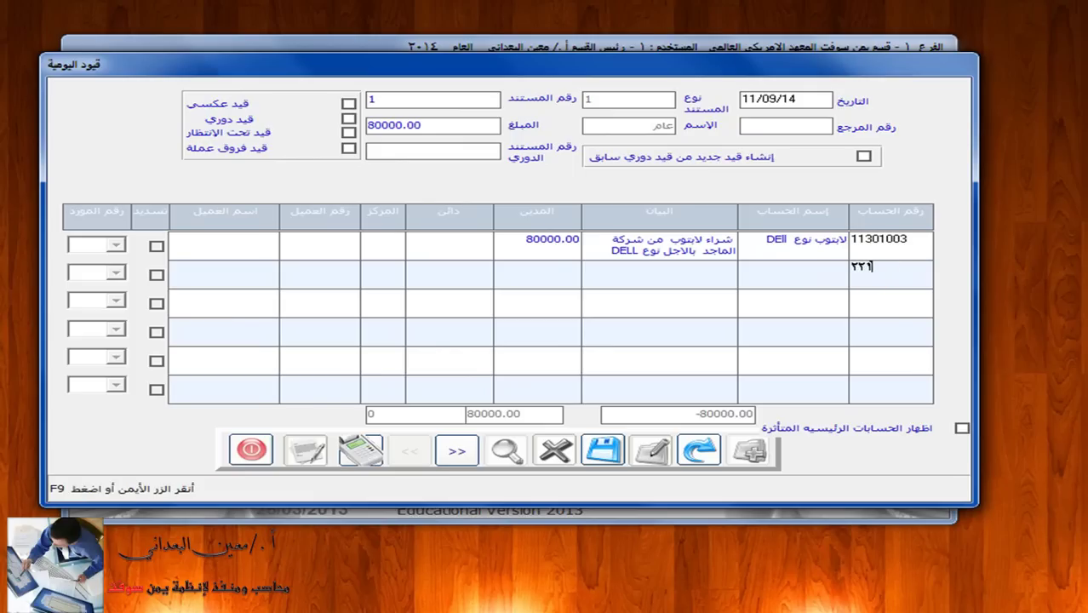
{"action": "type", "text": "01052"}
{"action": "key", "text": "Return"}
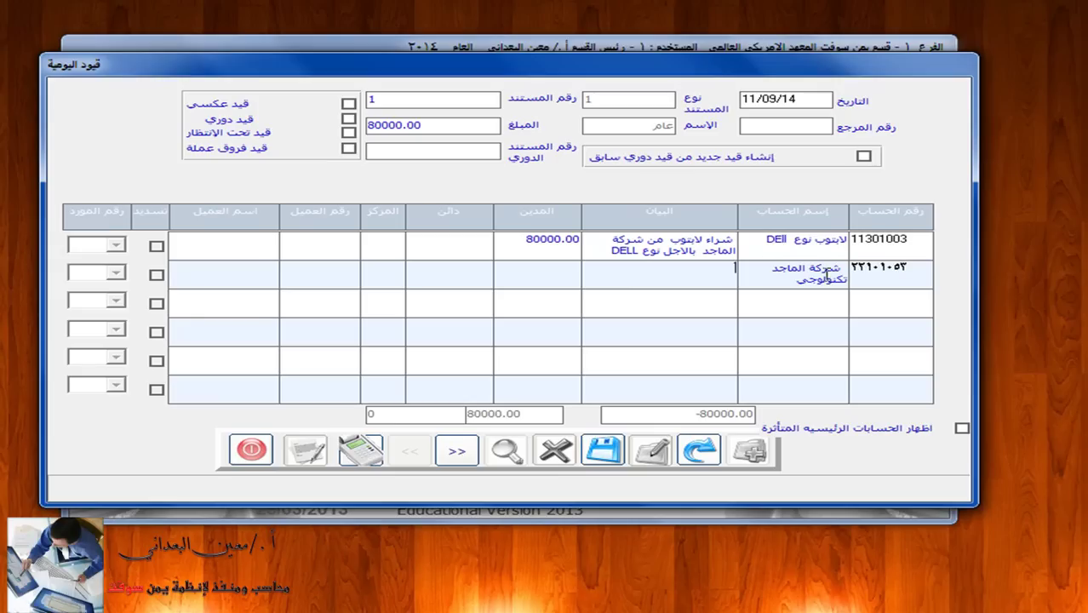
{"action": "left_click", "coordinate": [907, 267]}
{"action": "key", "text": "BackSpace"}
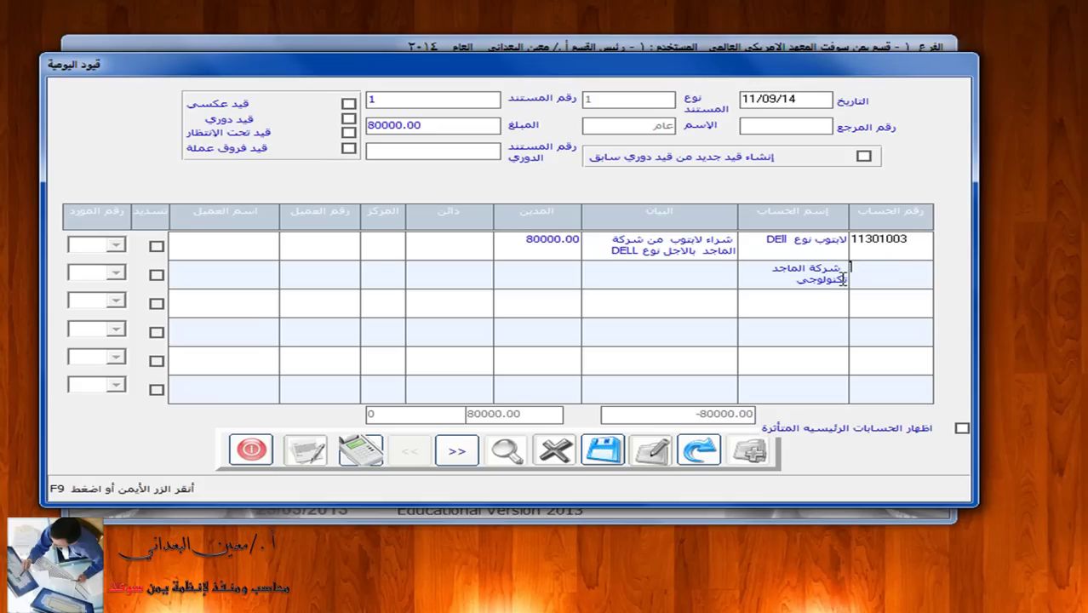
{"action": "key", "text": "BackSpace"}
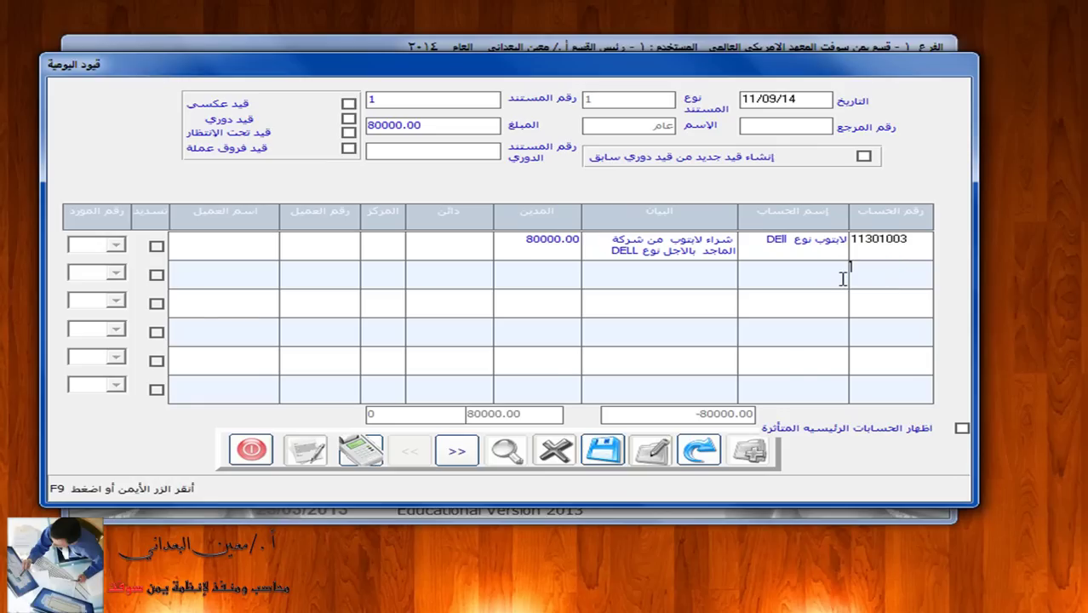
{"action": "type", "text": "22101"}
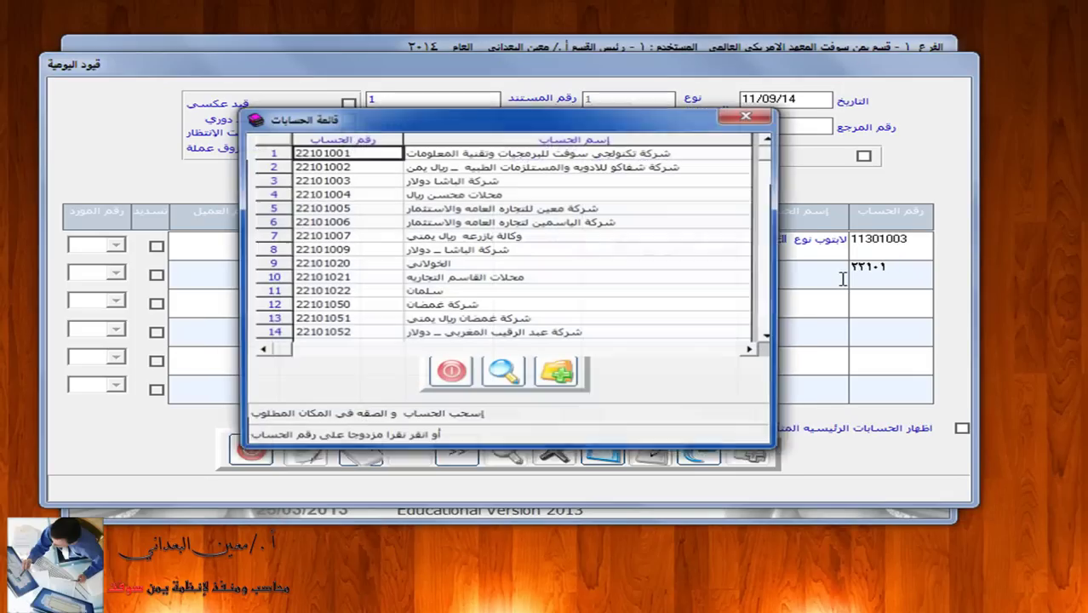
- Pick supplier 22101053 شركة الماجد تكنولوجي from the accounts list for the second line
{"action": "right_click", "coordinate": [842, 279]}
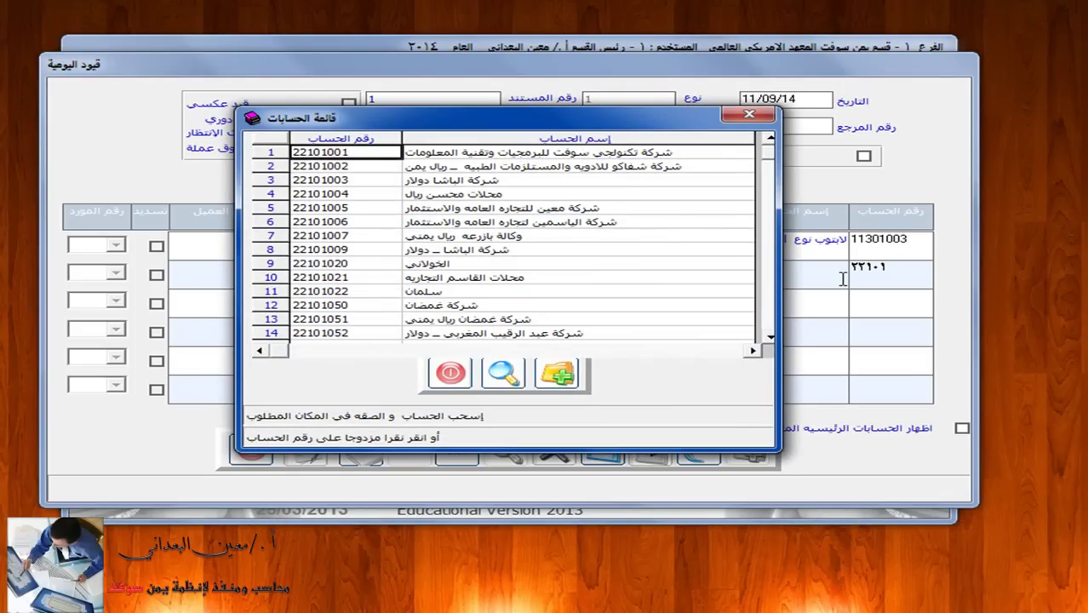
{"action": "key", "text": "Down"}
{"action": "key", "text": "Down"}
{"action": "key", "text": "Down"}
{"action": "key", "text": "Down"}
{"action": "key", "text": "Down"}
{"action": "key", "text": "Down"}
{"action": "key", "text": "Down"}
{"action": "key", "text": "Down"}
{"action": "key", "text": "Down"}
{"action": "key", "text": "Down"}
{"action": "key", "text": "Down"}
{"action": "key", "text": "Down"}
{"action": "key", "text": "Down"}
{"action": "key", "text": "Down"}
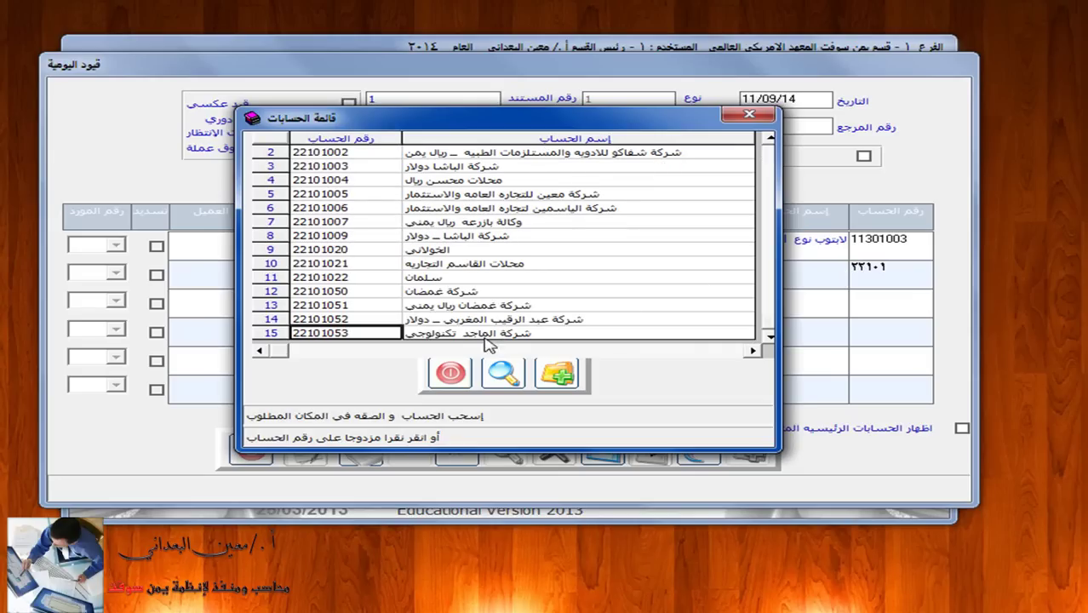
{"action": "double_click", "coordinate": [363, 332]}
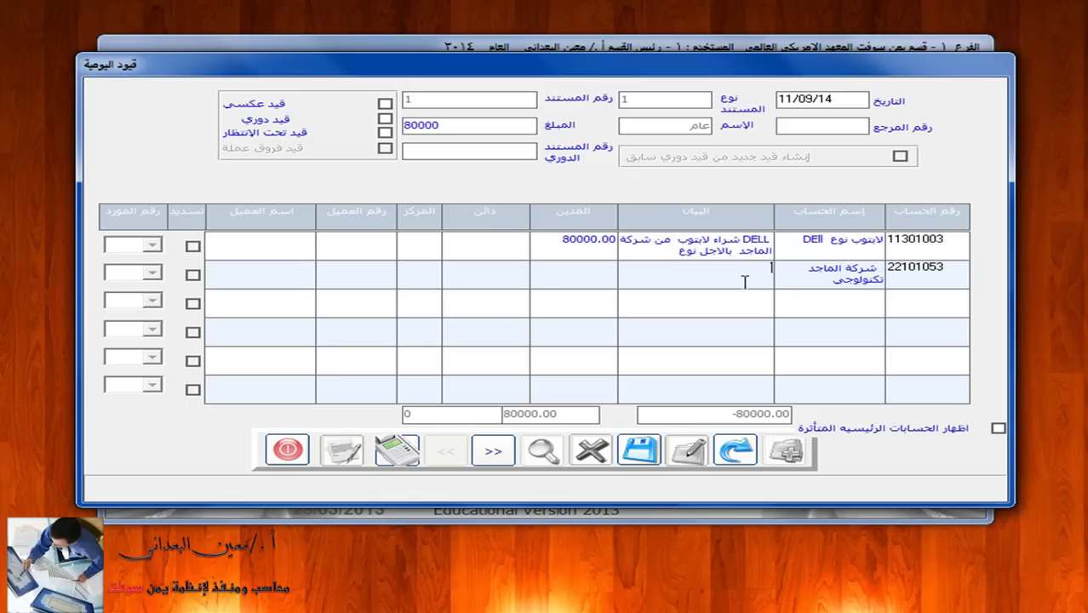
- Describe line two as 'لكم قيمة لابتوب نوع DEEL', credit it 80000, and save the entry
{"action": "type", "text": "لكم قيمة لابتوب نوع DEEL"}
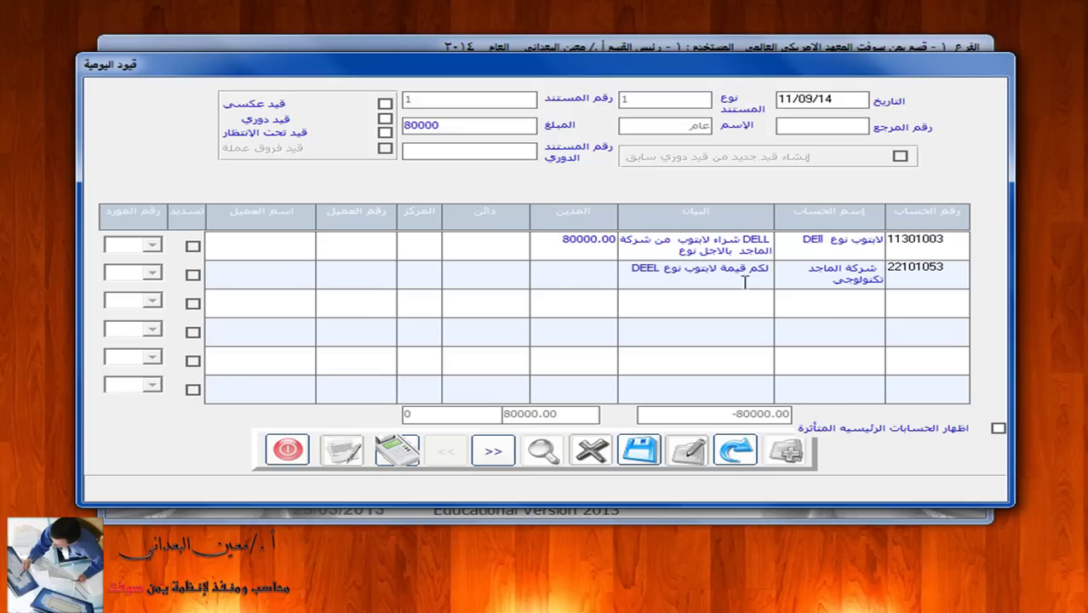
{"action": "left_click", "coordinate": [510, 281]}
{"action": "type", "text": "80000"}
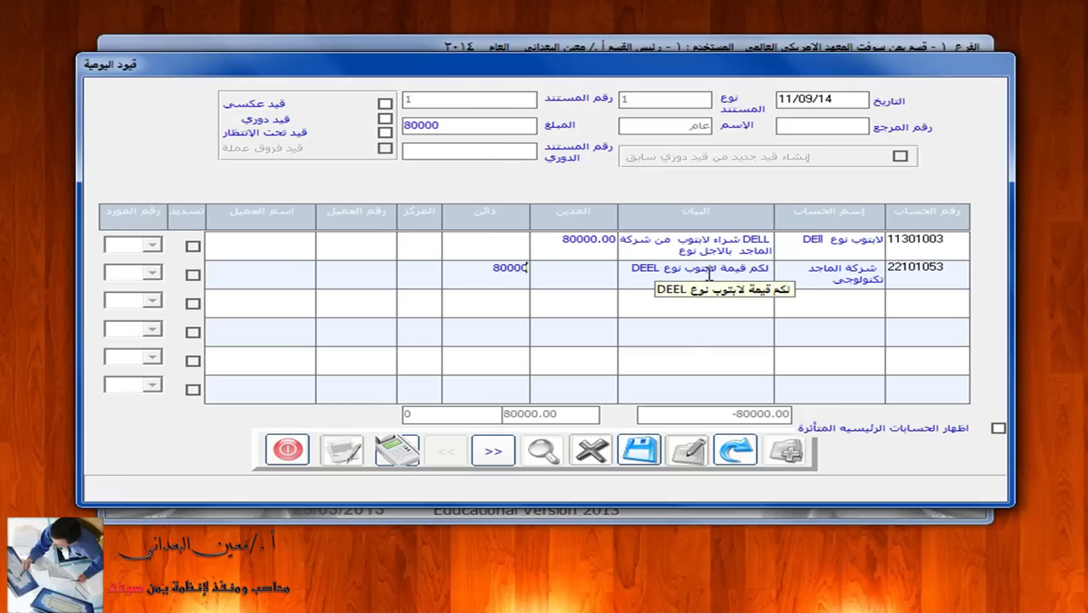
{"action": "left_click", "coordinate": [641, 451]}
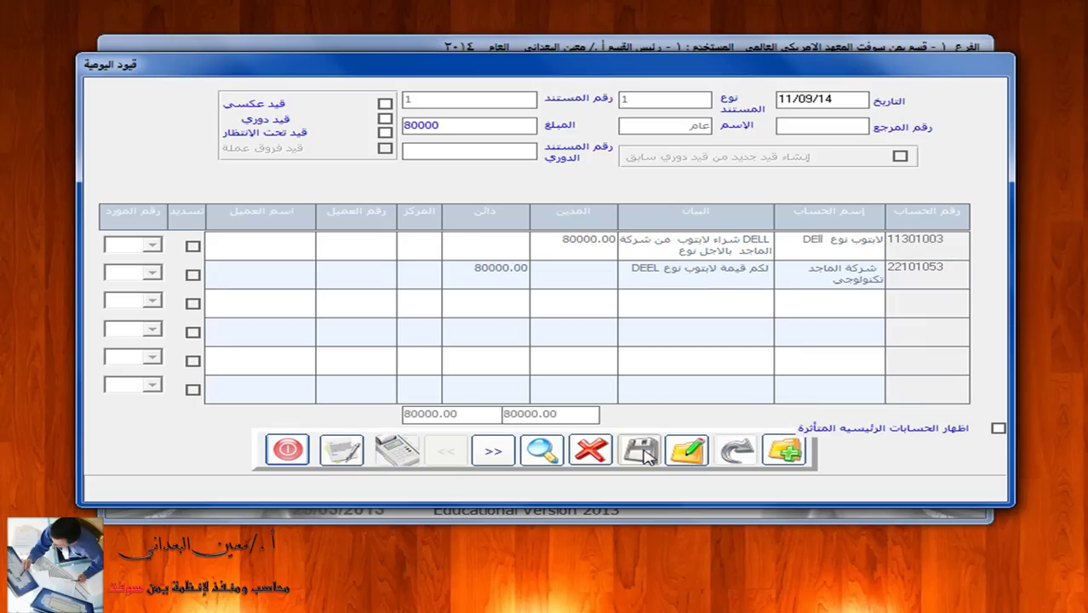
- Preview the laptop journal entry as an on-screen report instead of printing, then close the entry form
{"action": "left_click", "coordinate": [352, 457]}
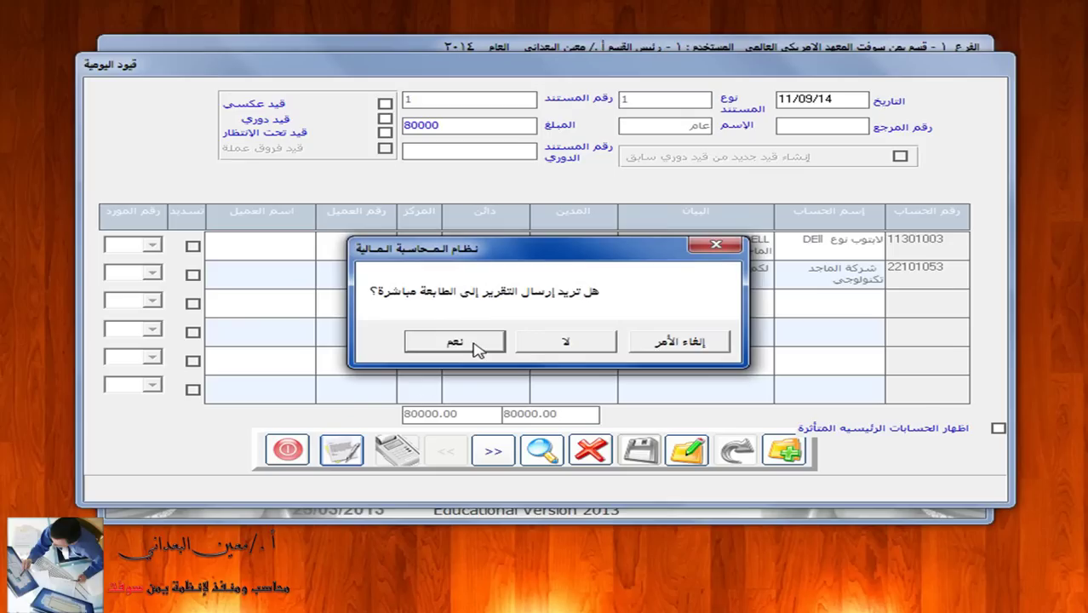
{"action": "left_click", "coordinate": [588, 342]}
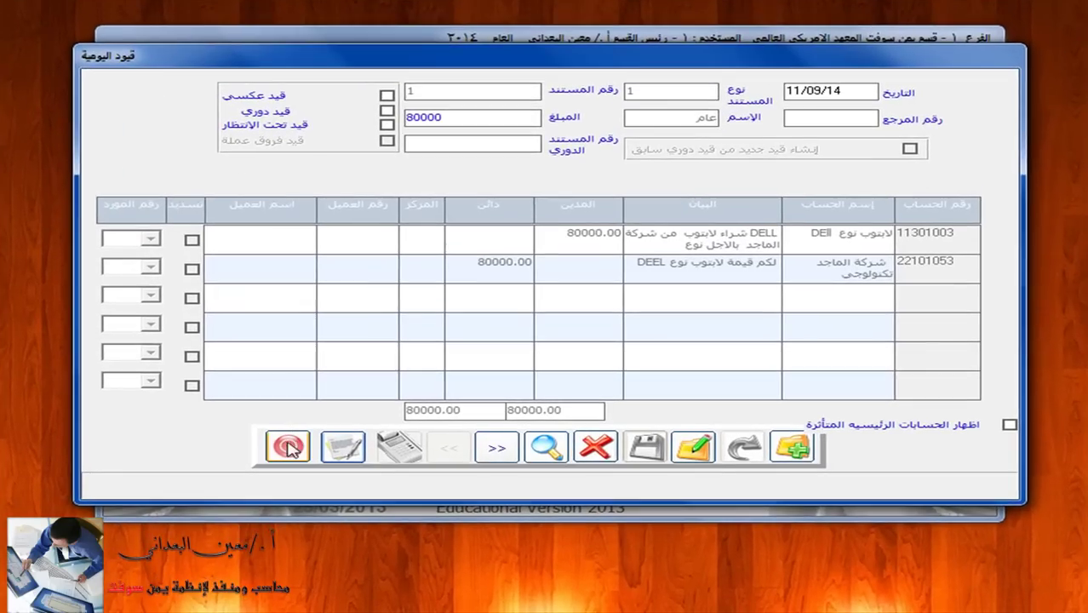
{"action": "left_click", "coordinate": [289, 448]}
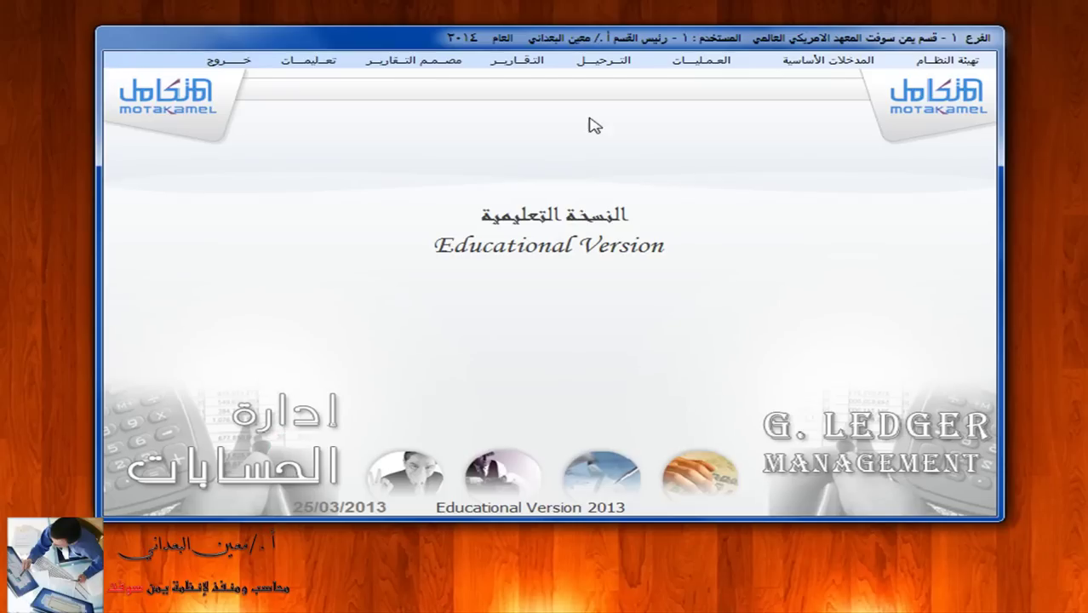
- Post journal voucher 1 dated 11/09/2014 (80,000.00) after reviewing its line details, then close the posting window
{"action": "left_click", "coordinate": [634, 65]}
{"action": "left_click", "coordinate": [630, 80]}
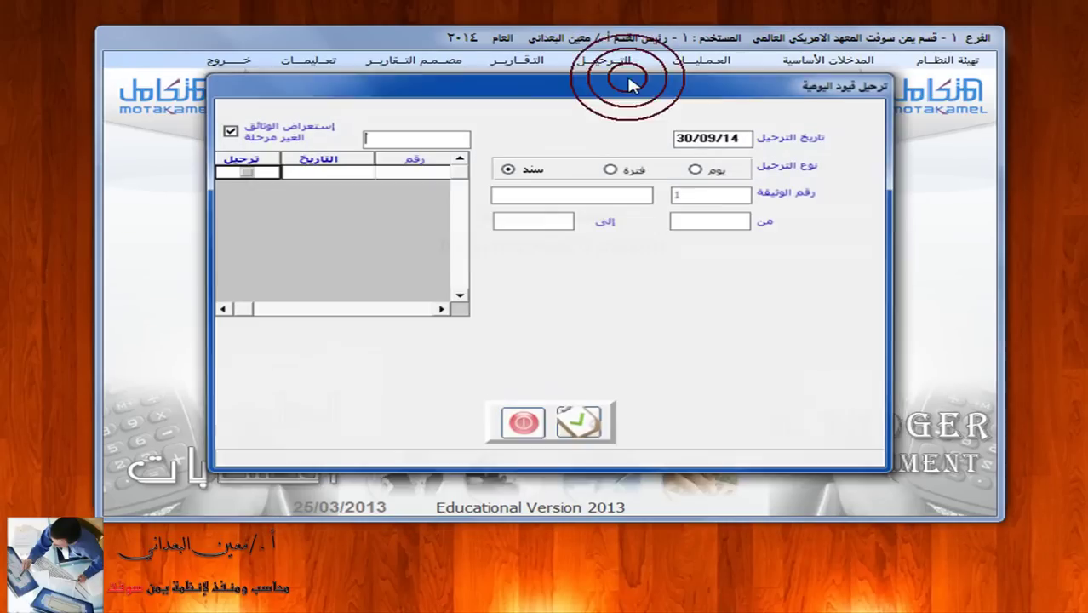
{"action": "left_click", "coordinate": [509, 169]}
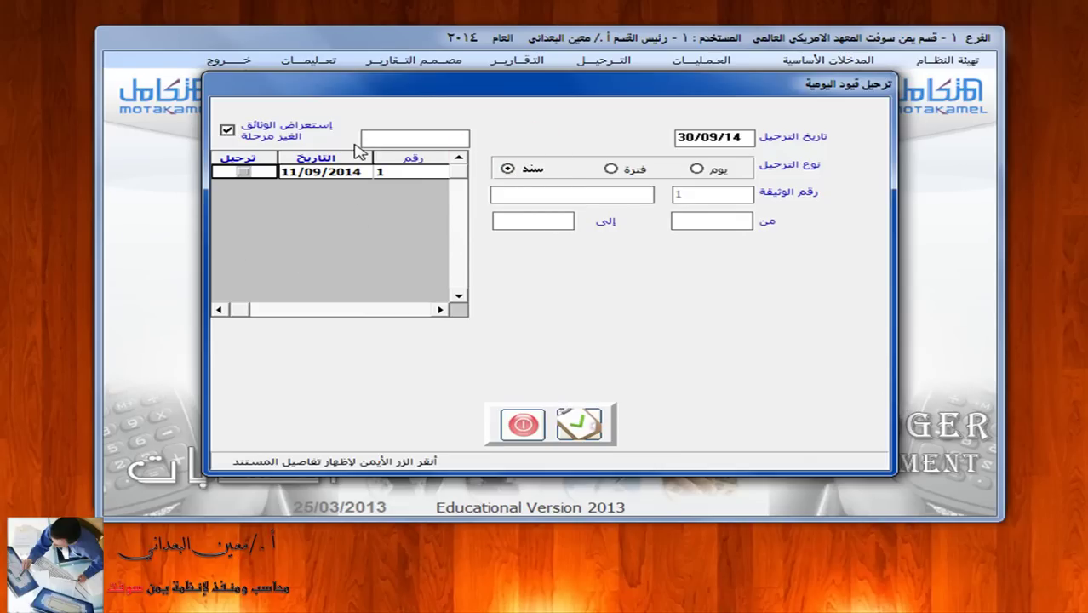
{"action": "left_click", "coordinate": [239, 173]}
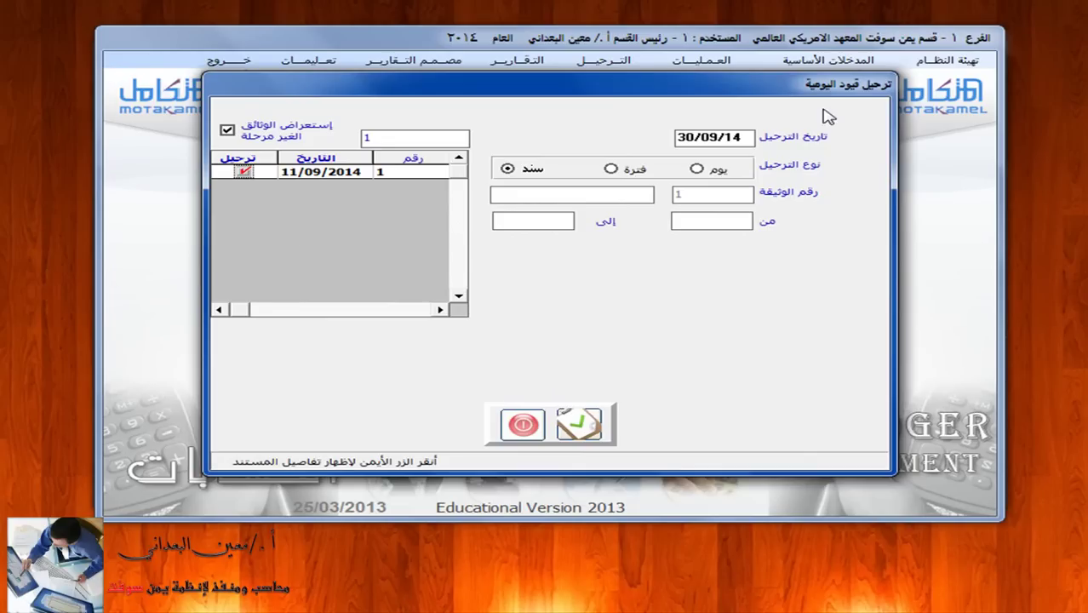
{"action": "left_click", "coordinate": [315, 173]}
{"action": "right_click", "coordinate": [315, 173]}
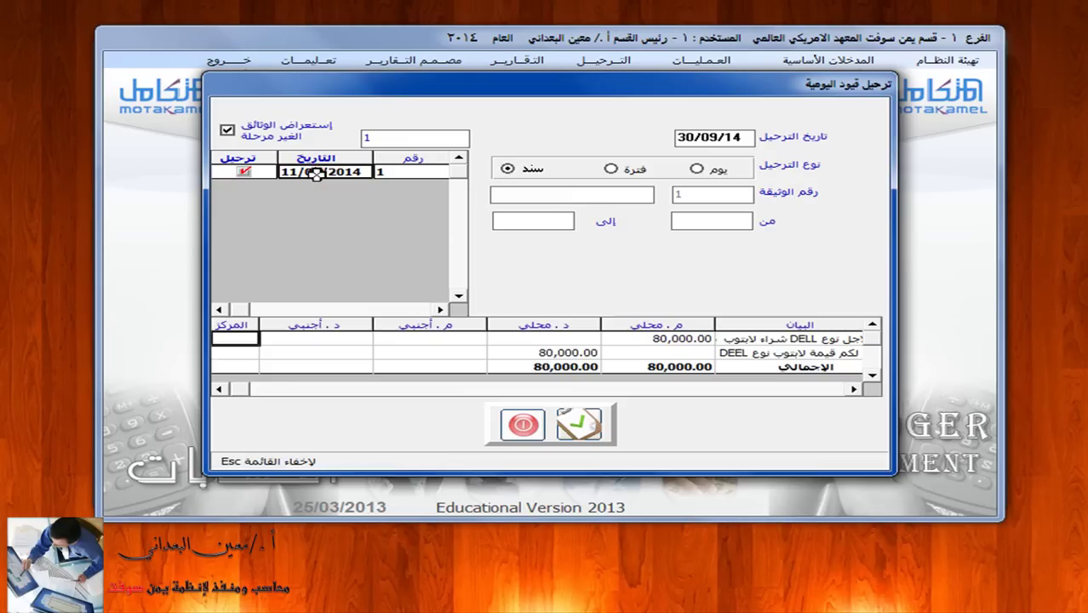
{"action": "left_click", "coordinate": [854, 390]}
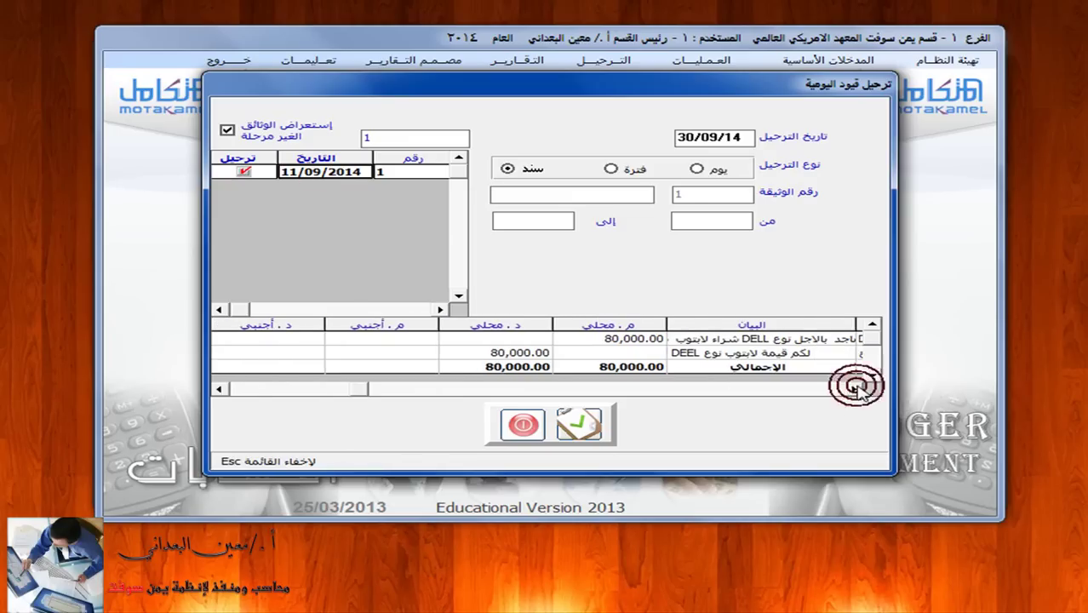
{"action": "left_click", "coordinate": [854, 389]}
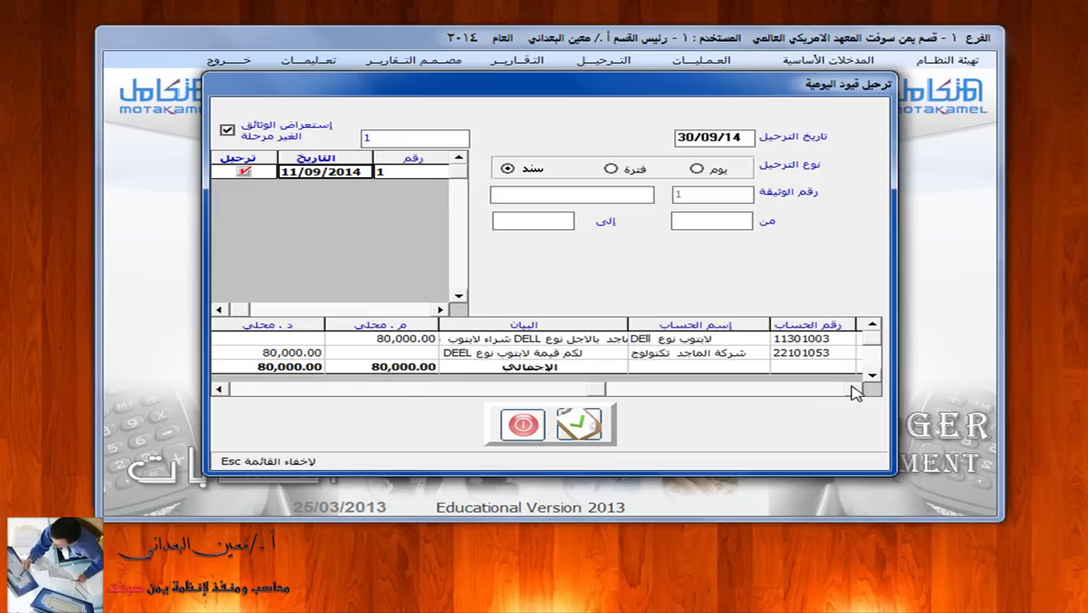
{"action": "left_click", "coordinate": [579, 425]}
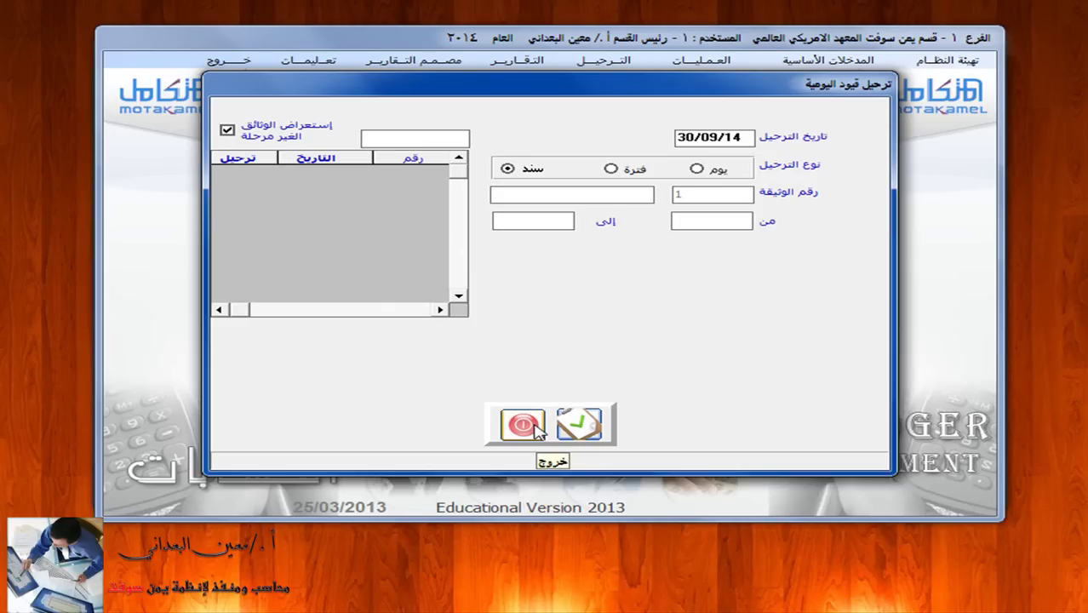
{"action": "left_click", "coordinate": [525, 424]}
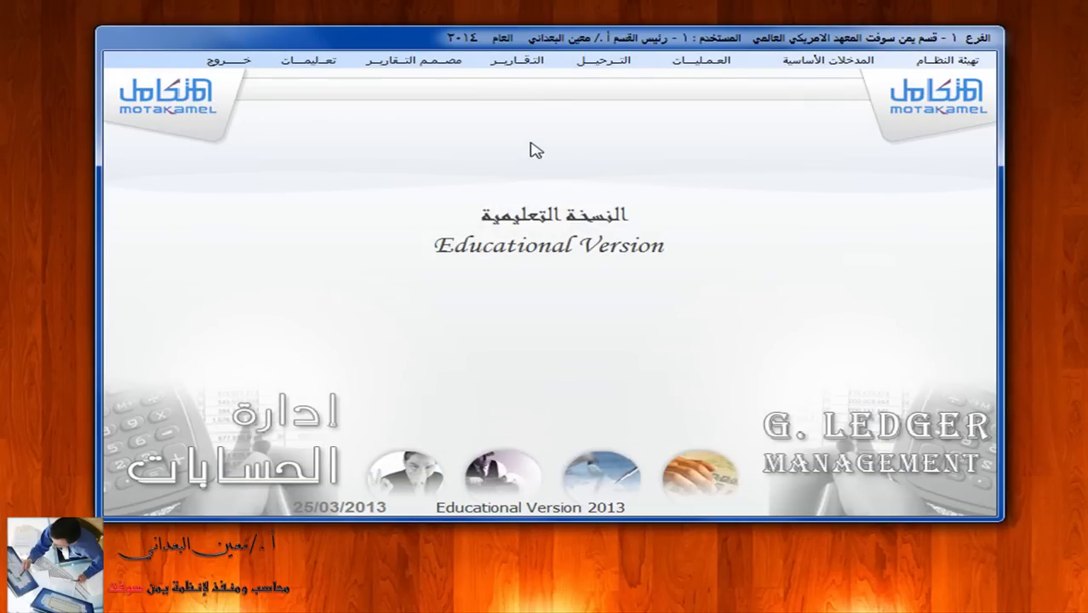
- Open the sub-account statement report for 01/01/14 to 30/09/14 and go to the account name field
{"action": "left_click", "coordinate": [543, 62]}
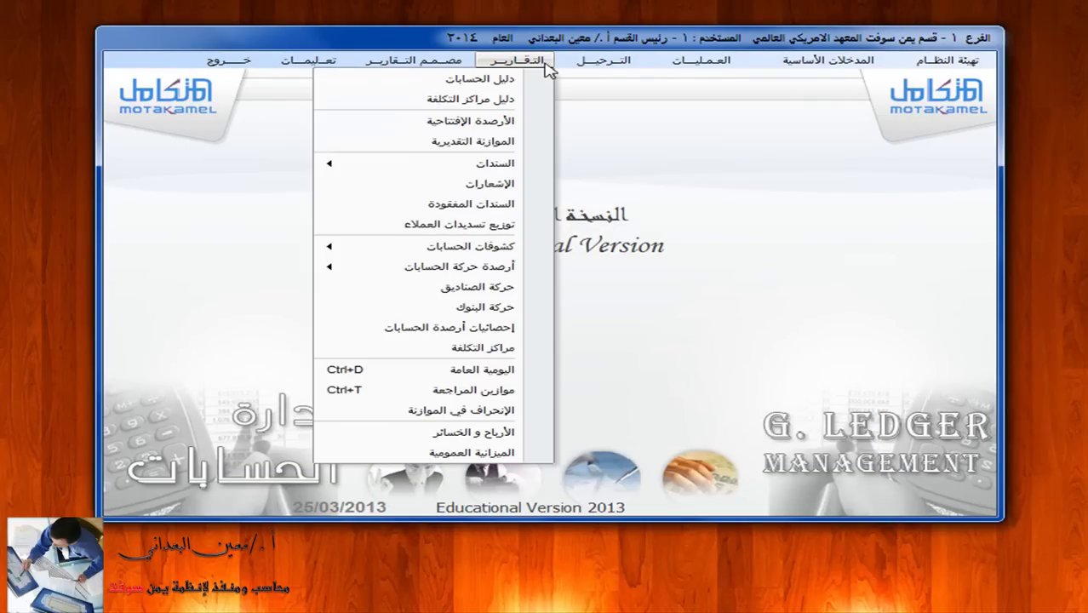
{"action": "left_click", "coordinate": [529, 246]}
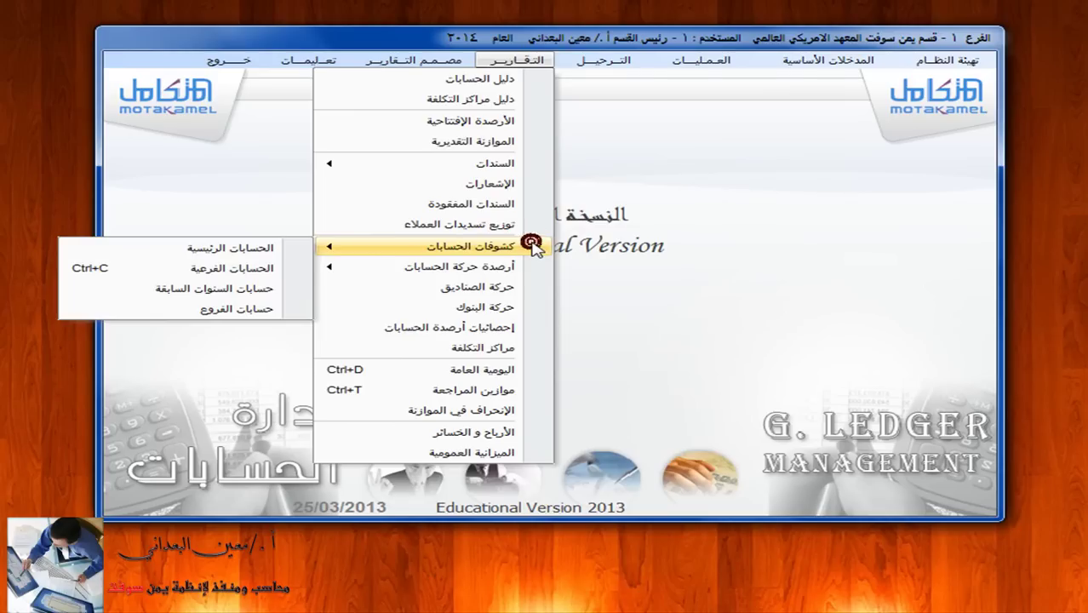
{"action": "left_click", "coordinate": [288, 270]}
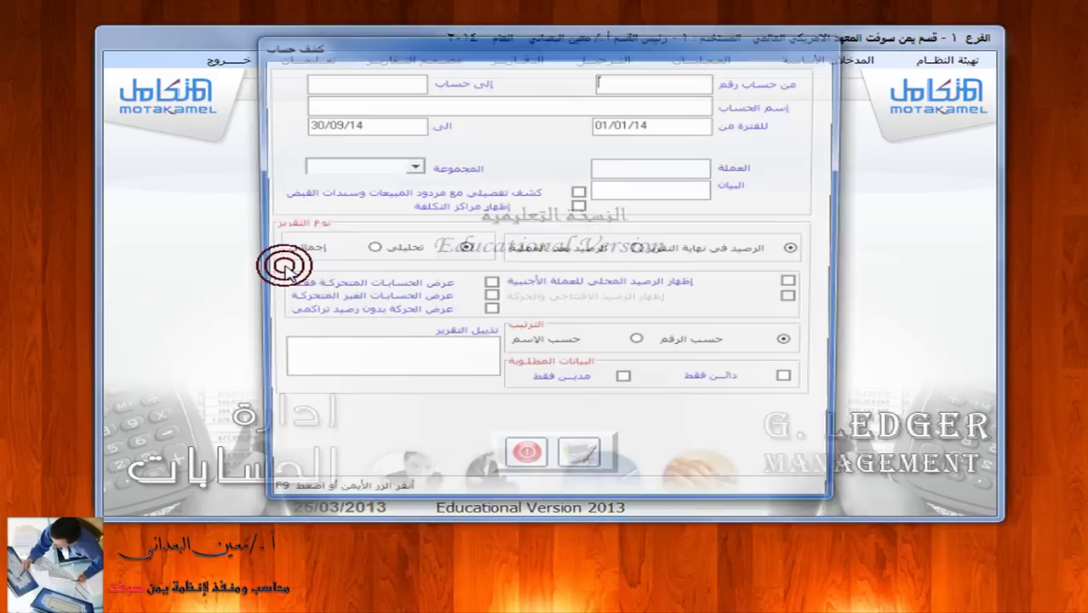
{"action": "left_click", "coordinate": [646, 101]}
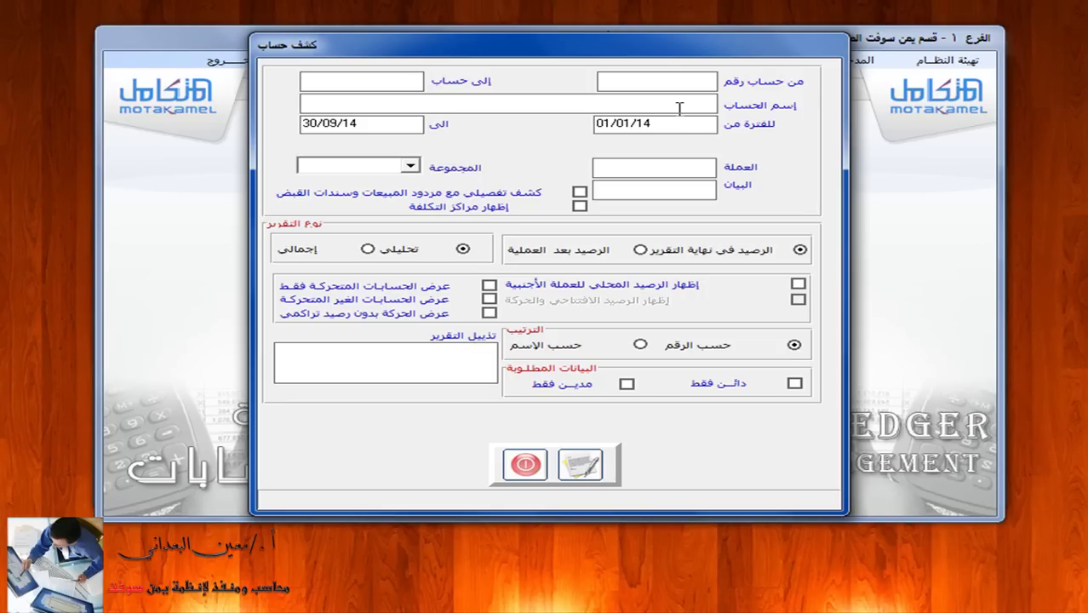
- Search *الماجد, select supplier account 22101053 شركة الماجد تكنولوجي, and preview its statement
{"action": "type", "text": "*"}
{"action": "type", "text": "الماجد"}
{"action": "key", "text": "Return"}
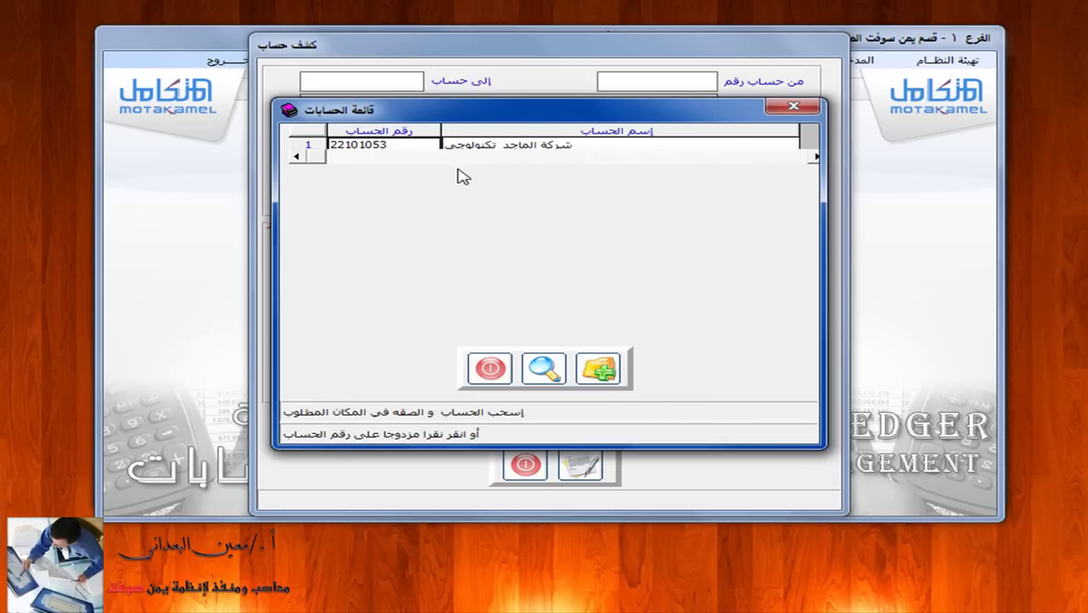
{"action": "left_click_drag", "start_coordinate": [419, 147], "coordinate": [417, 146]}
{"action": "double_click", "coordinate": [417, 146]}
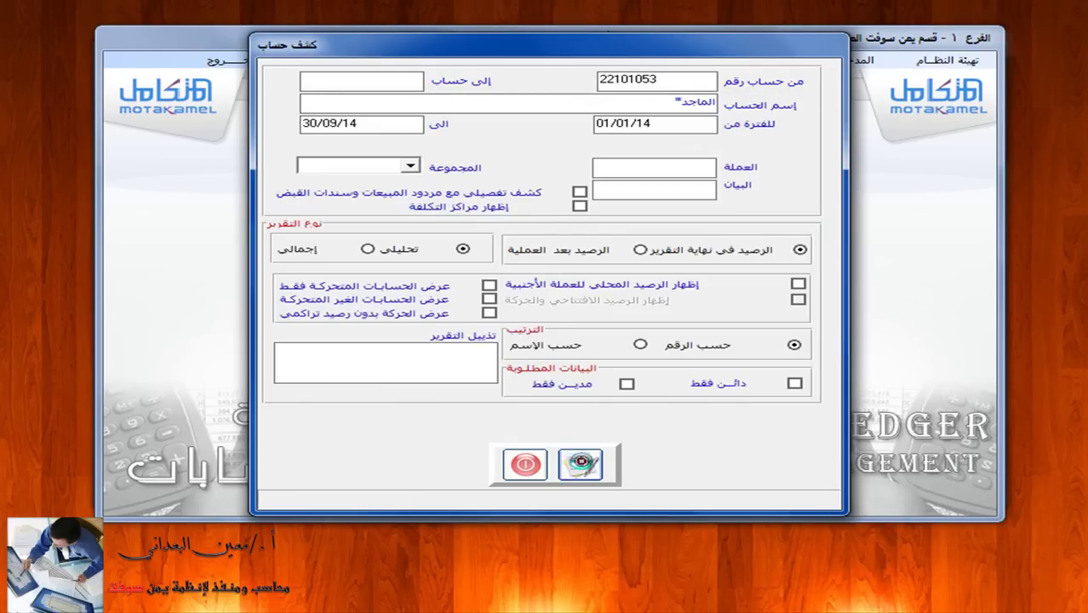
{"action": "left_click", "coordinate": [581, 465]}
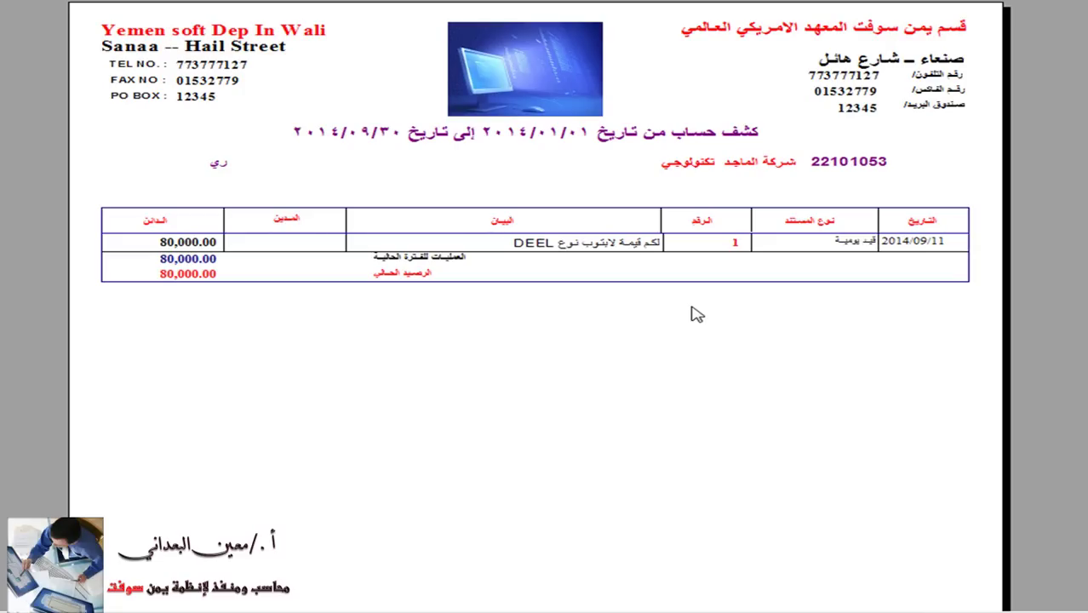
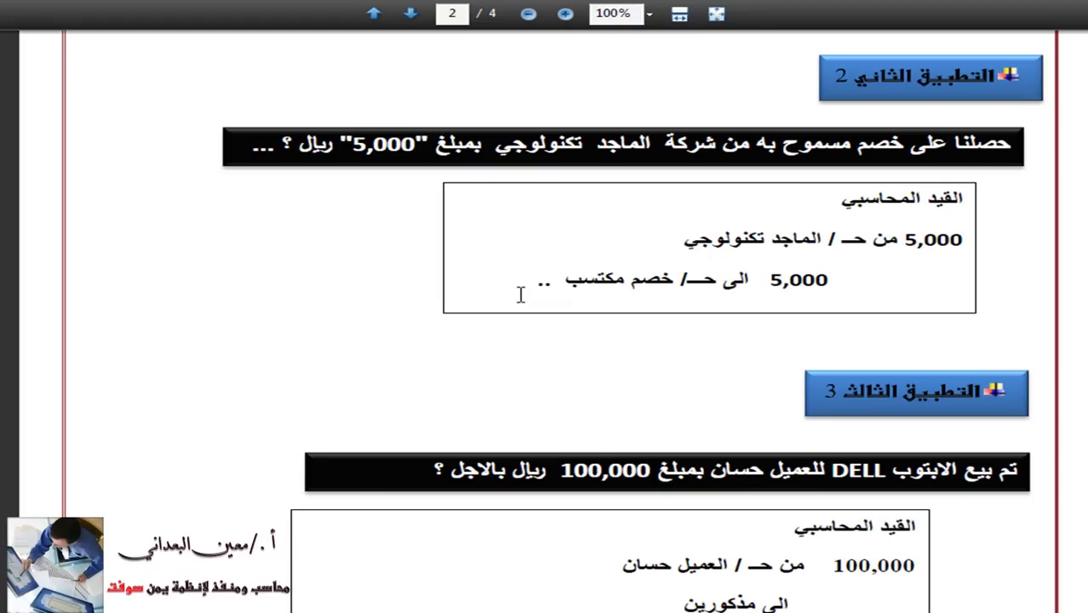
- Switch to the Motakamel journal entries window and start a new entry dated 01/10/14
{"action": "key", "text": "super+Tab"}
{"action": "key", "text": "super+Tab"}
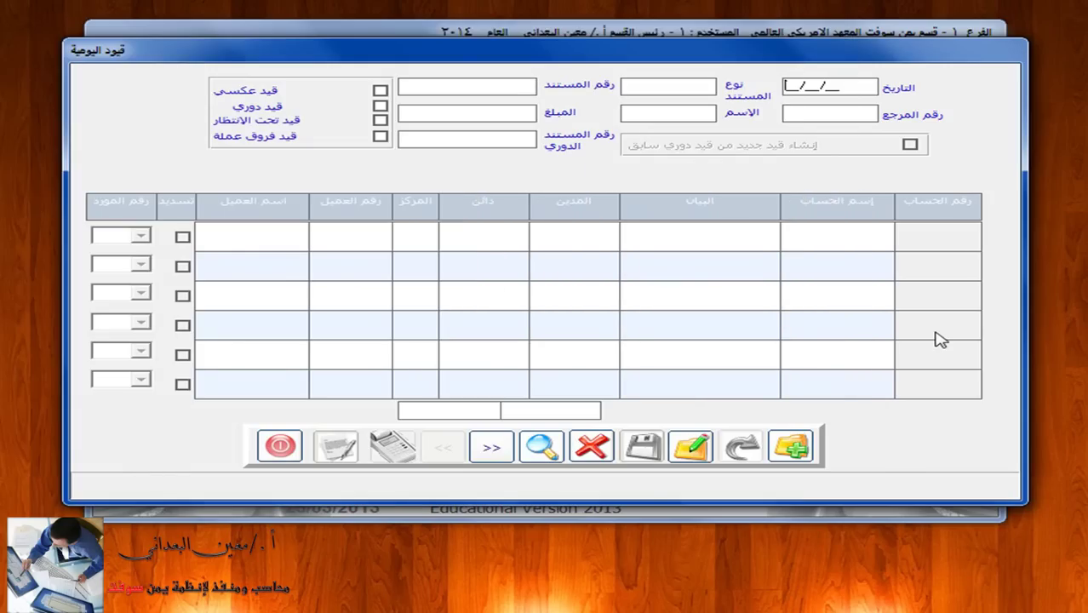
{"action": "left_click", "coordinate": [791, 446]}
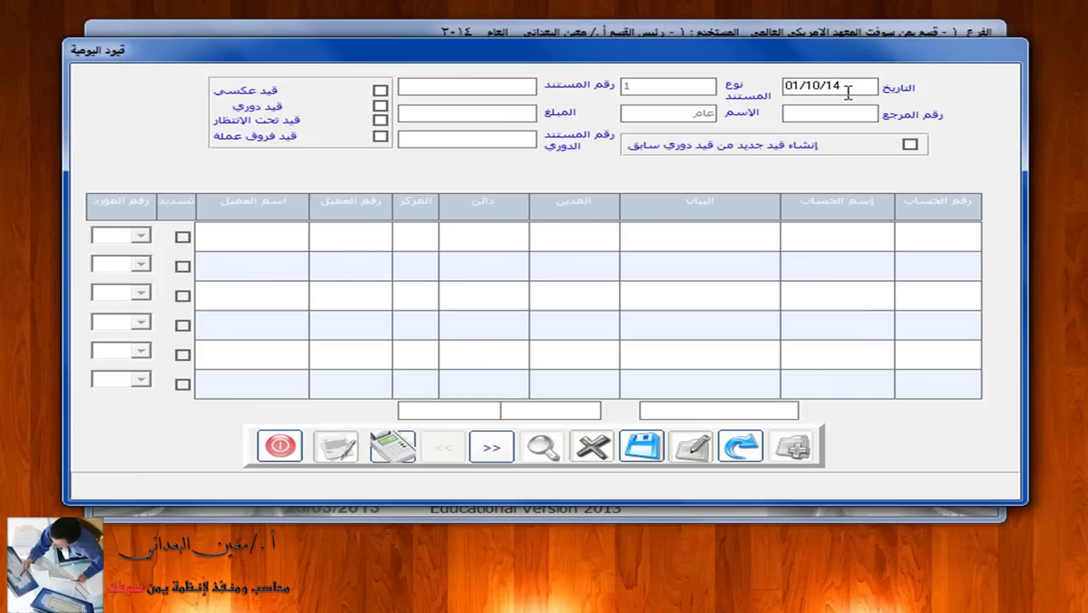
- Enter document number 2 and amount 5000 on the new journal entry
{"action": "left_click", "coordinate": [511, 81]}
{"action": "type", "text": "2"}
{"action": "left_click", "coordinate": [473, 117]}
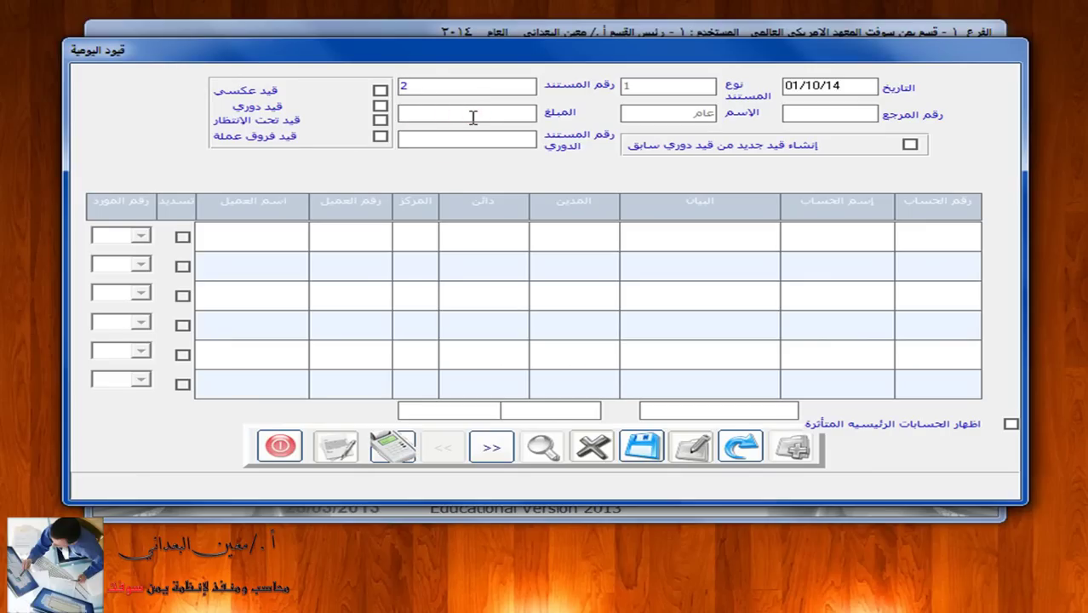
{"action": "type", "text": "5000"}
{"action": "left_click", "coordinate": [881, 239]}
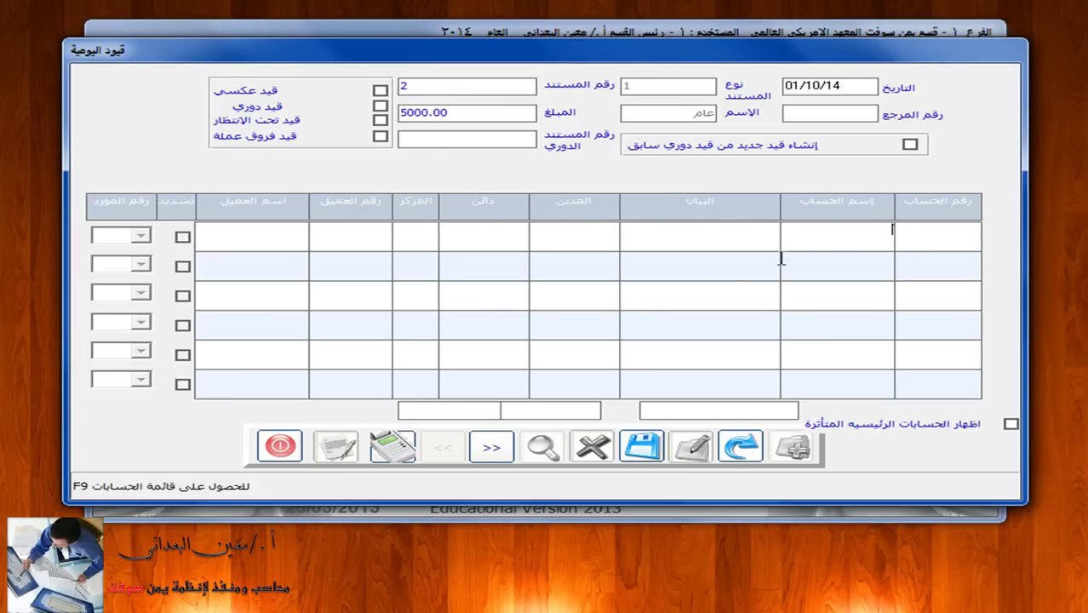
{"action": "left_click", "coordinate": [867, 232]}
{"action": "type", "text": "تكنولوجي*"}
{"action": "key", "text": "Return"}
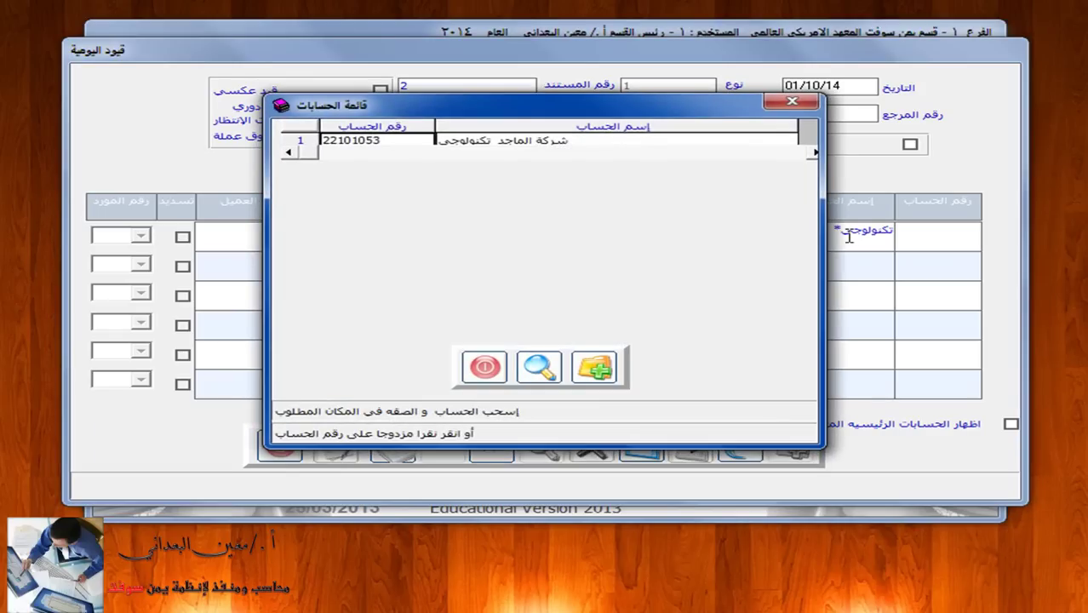
{"action": "left_click_drag", "start_coordinate": [392, 143], "coordinate": [415, 142]}
{"action": "double_click", "coordinate": [415, 141]}
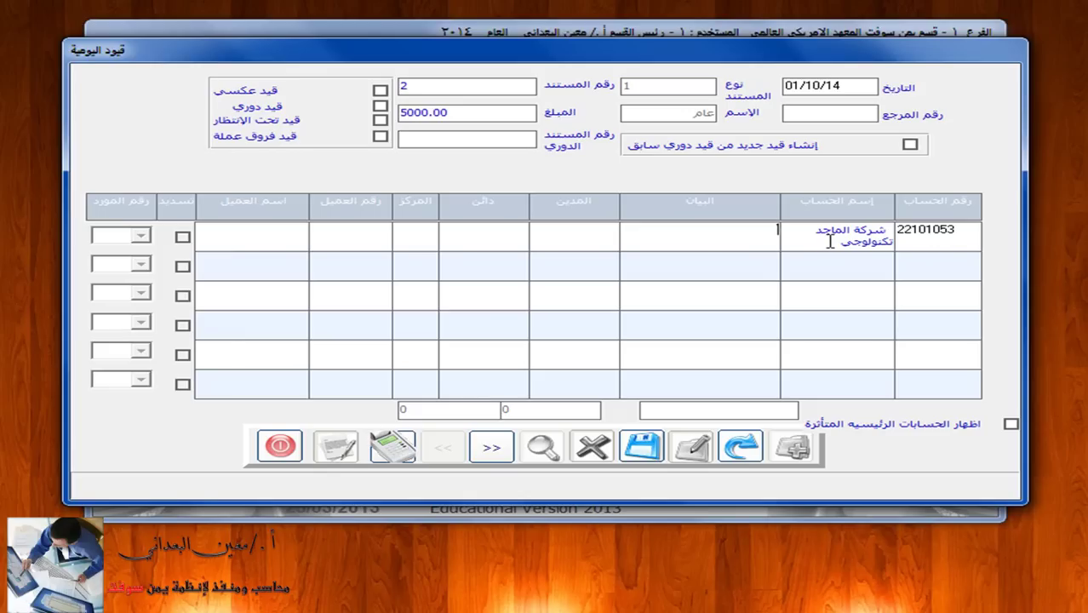
{"action": "key", "text": "Escape"}
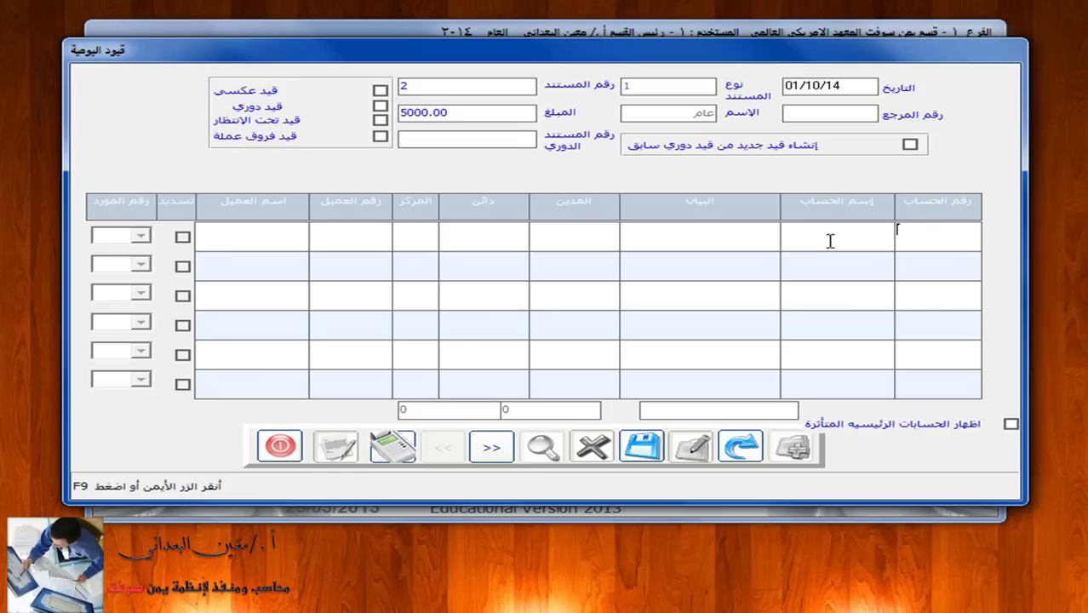
- Set the first line's account to 22101053, شركة الماجد تكنولوجي, from the F9 accounts list
{"action": "type", "text": "22101053"}
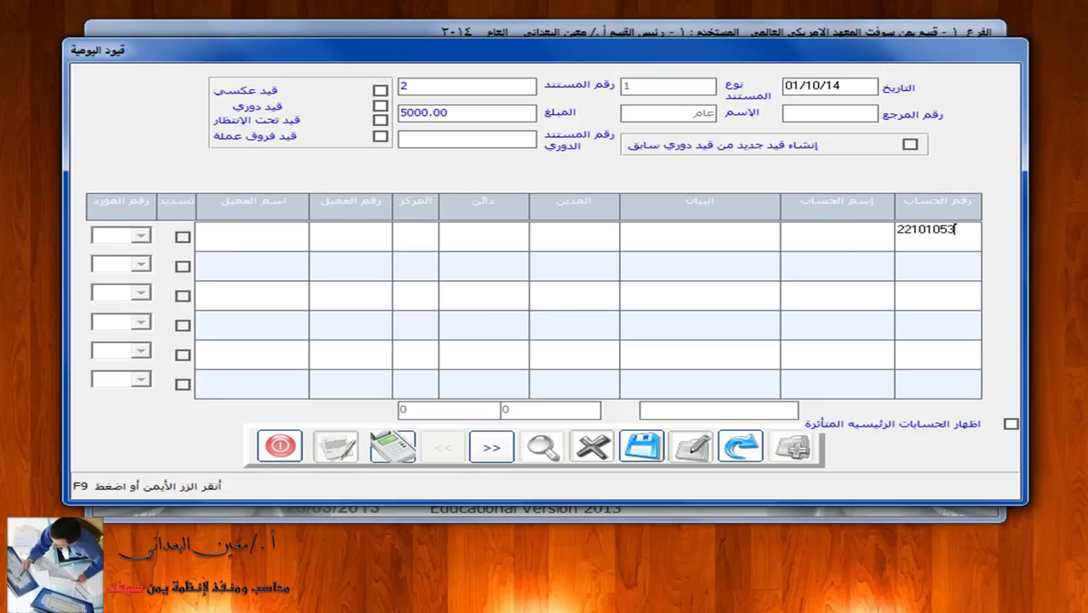
{"action": "key", "text": "Return"}
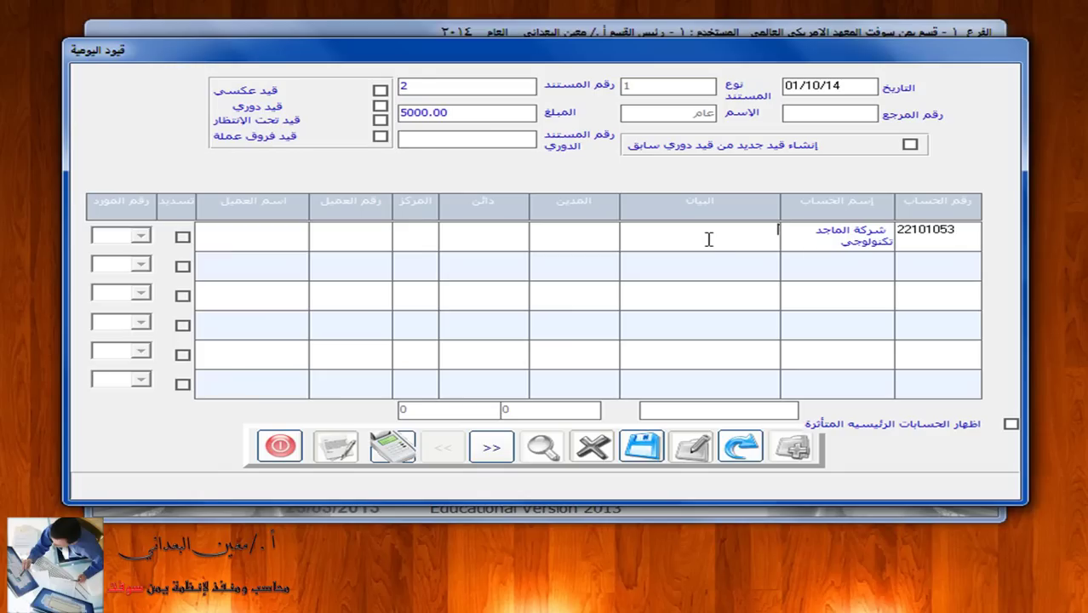
{"action": "key", "text": "Escape"}
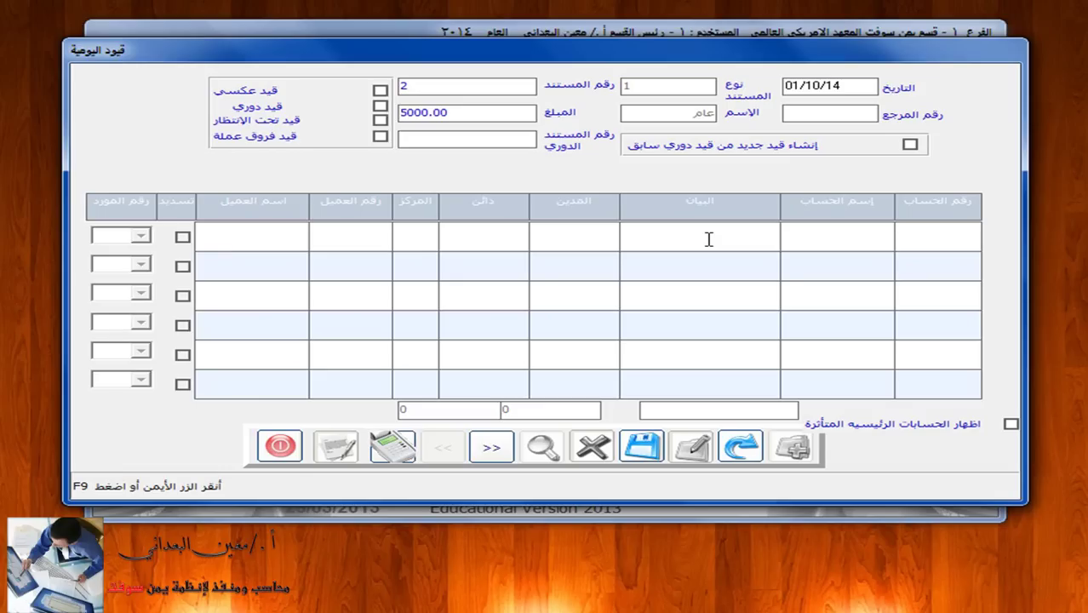
{"action": "type", "text": "22101"}
{"action": "key", "text": "F9"}
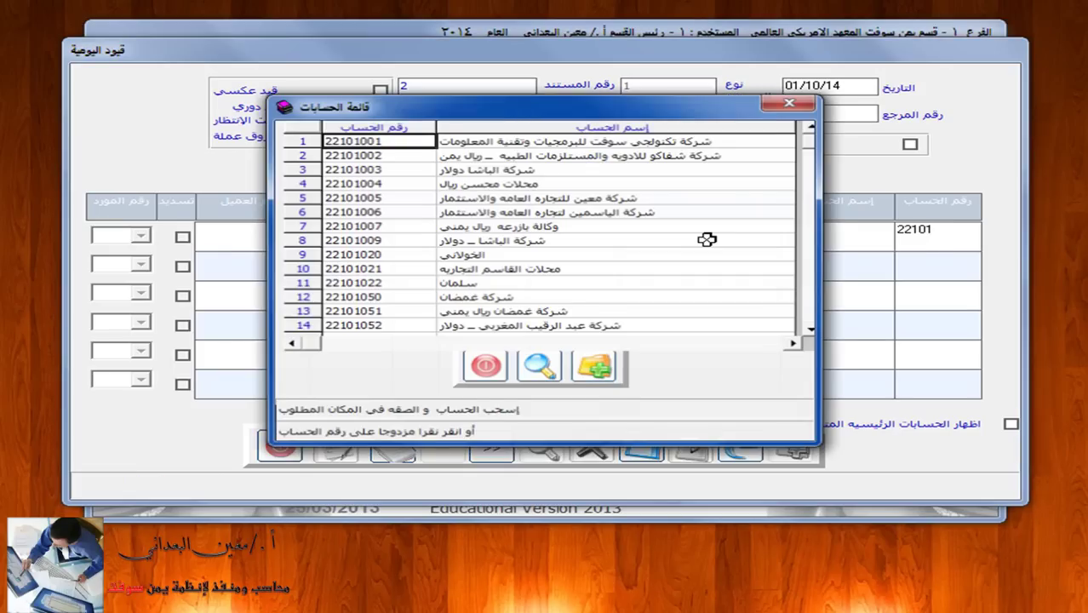
{"action": "left_click", "coordinate": [815, 333]}
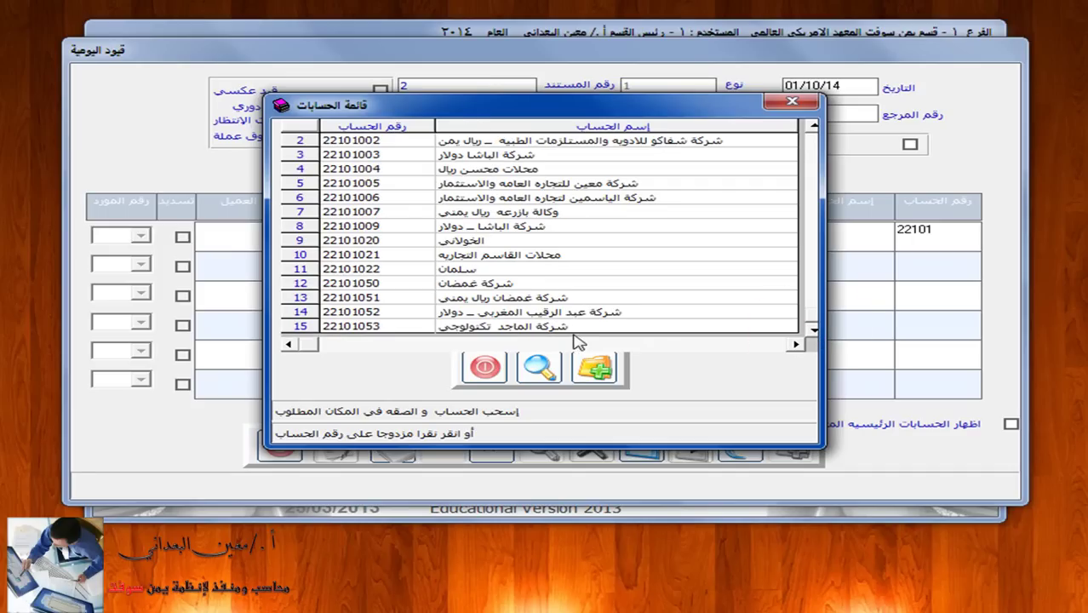
{"action": "double_click", "coordinate": [376, 326]}
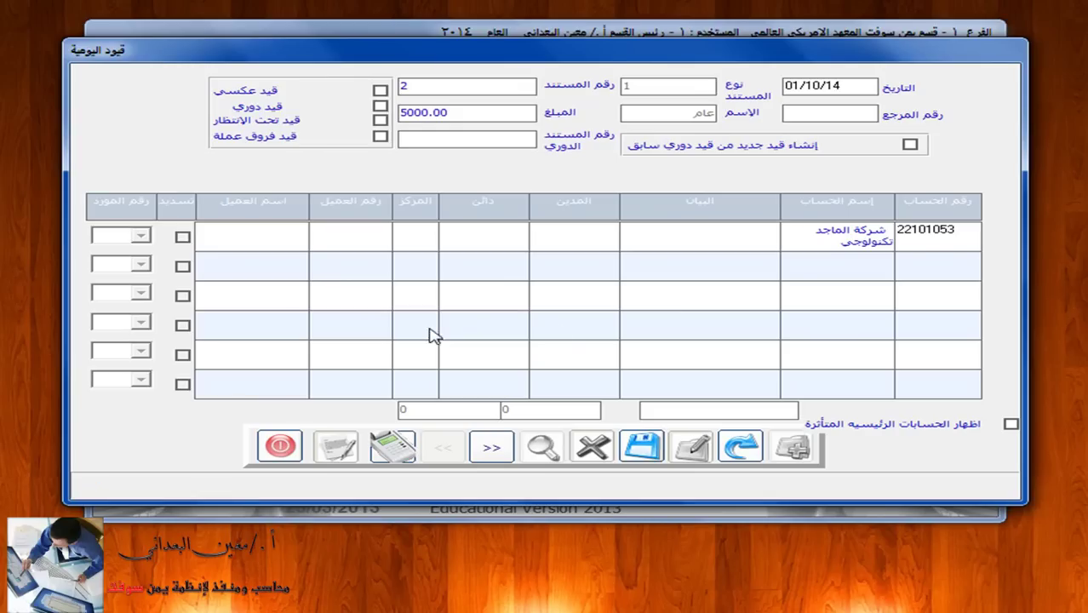
{"action": "left_click", "coordinate": [953, 223]}
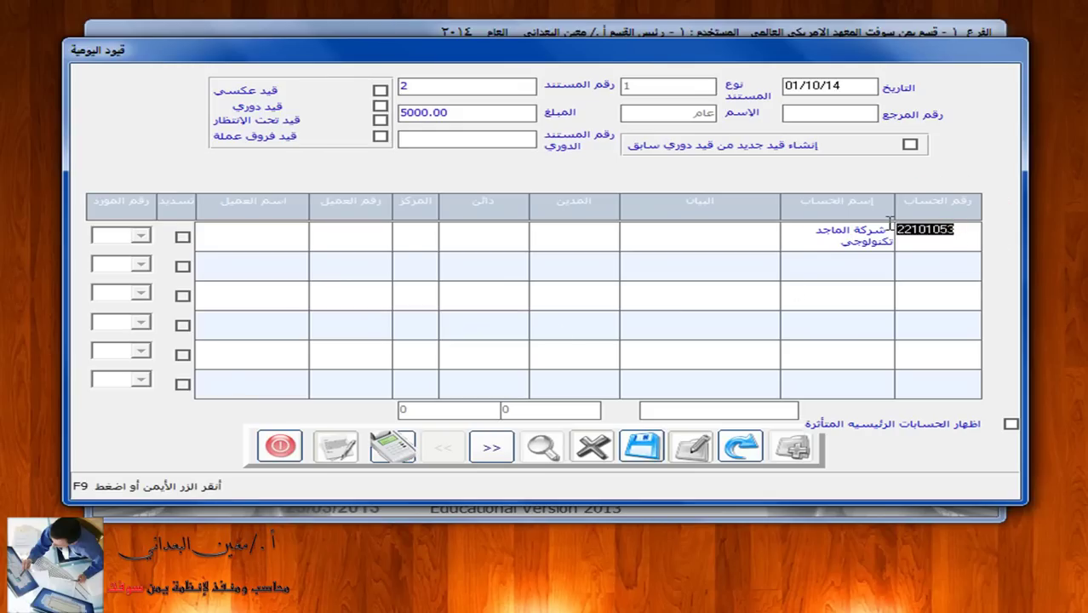
{"action": "key", "text": "BackSpace"}
{"action": "left_click", "coordinate": [808, 232]}
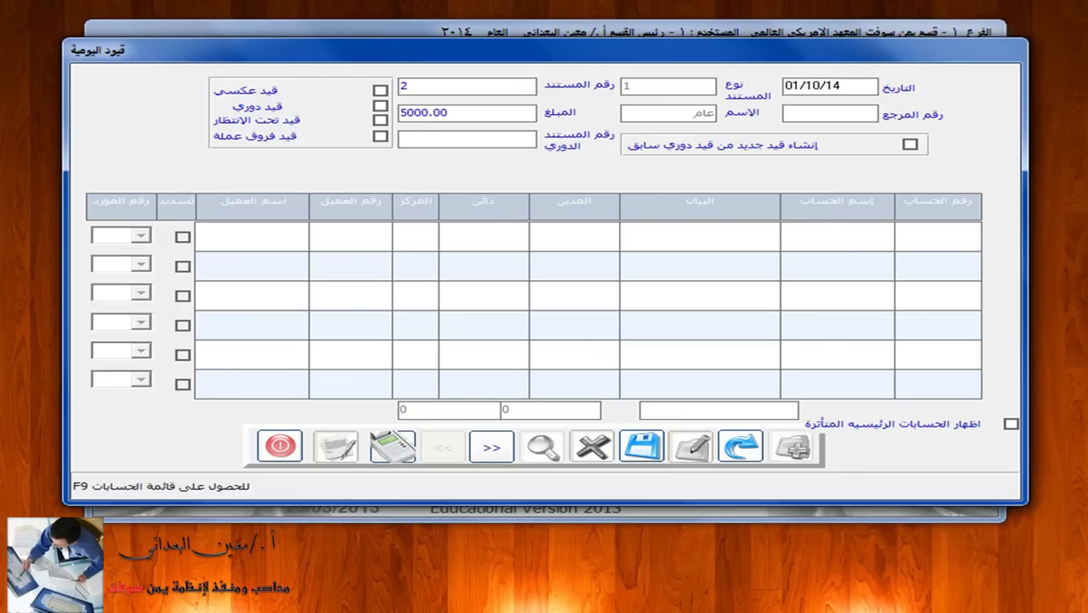
{"action": "left_click", "coordinate": [939, 242]}
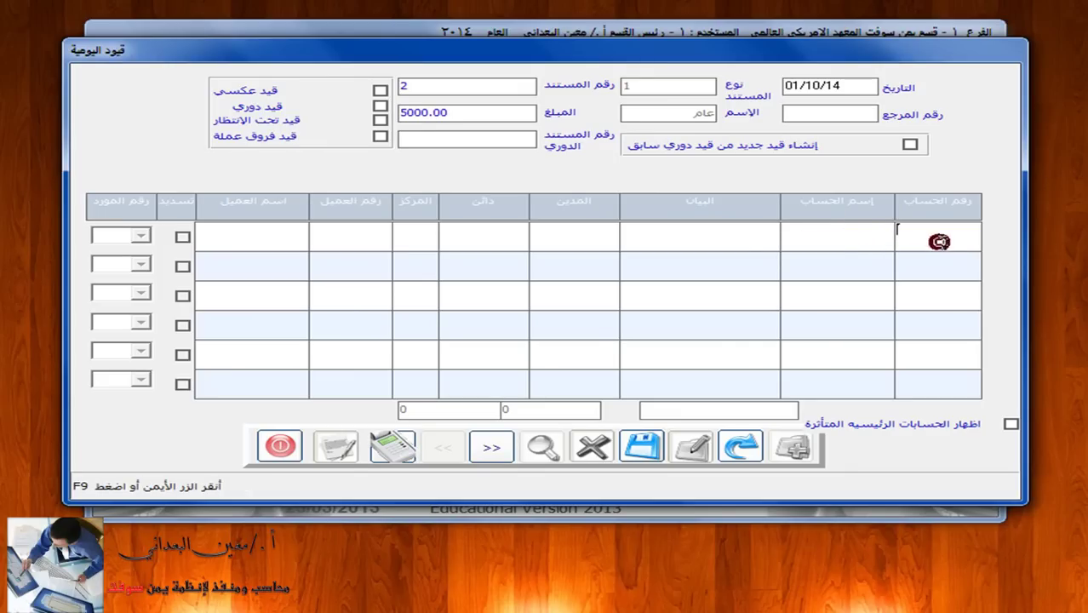
{"action": "right_click", "coordinate": [942, 243]}
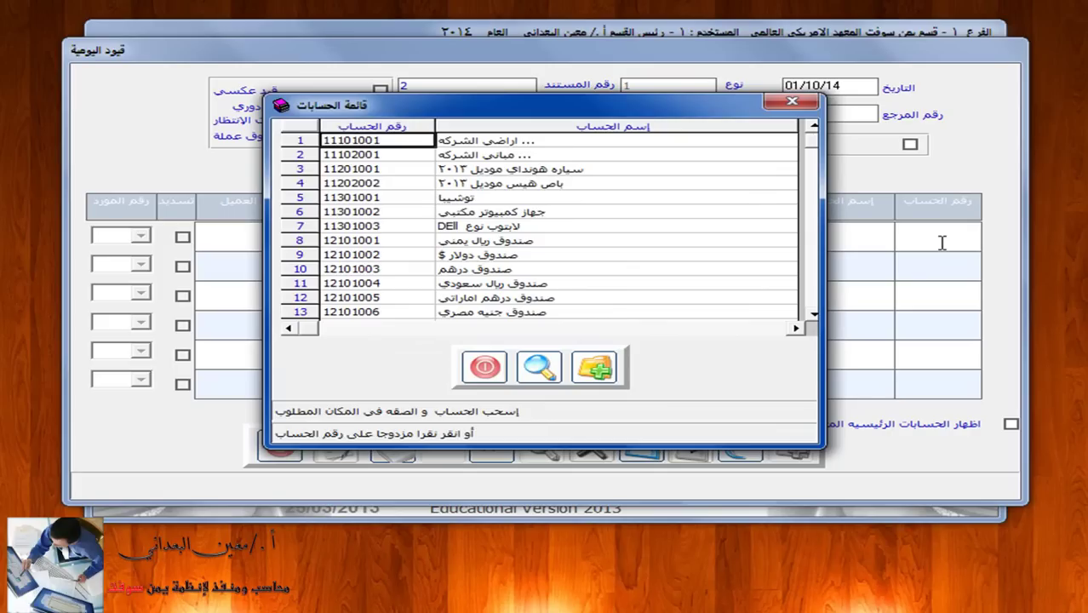
{"action": "key", "text": "Down"}
{"action": "key", "text": "Down"}
{"action": "key", "text": "Down"}
{"action": "key", "text": "Down"}
{"action": "key", "text": "Down"}
{"action": "key", "text": "Down"}
{"action": "key", "text": "Down"}
{"action": "key", "text": "Down"}
{"action": "key", "text": "Down"}
{"action": "key", "text": "Down"}
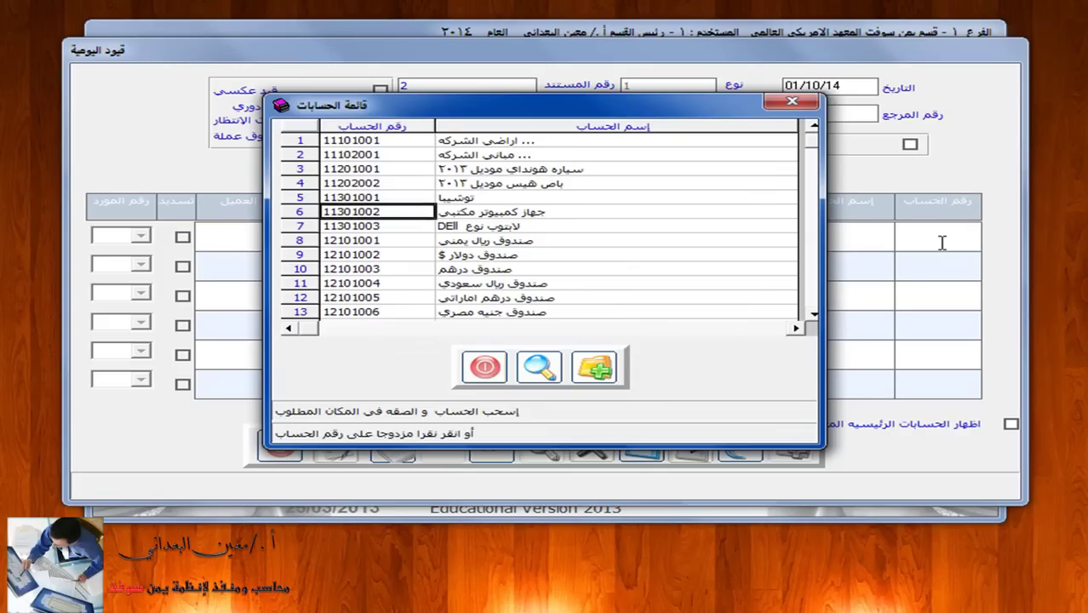
{"action": "key", "text": "Down"}
{"action": "key", "text": "Down"}
{"action": "key", "text": "Down"}
{"action": "key", "text": "Down"}
{"action": "key", "text": "Down"}
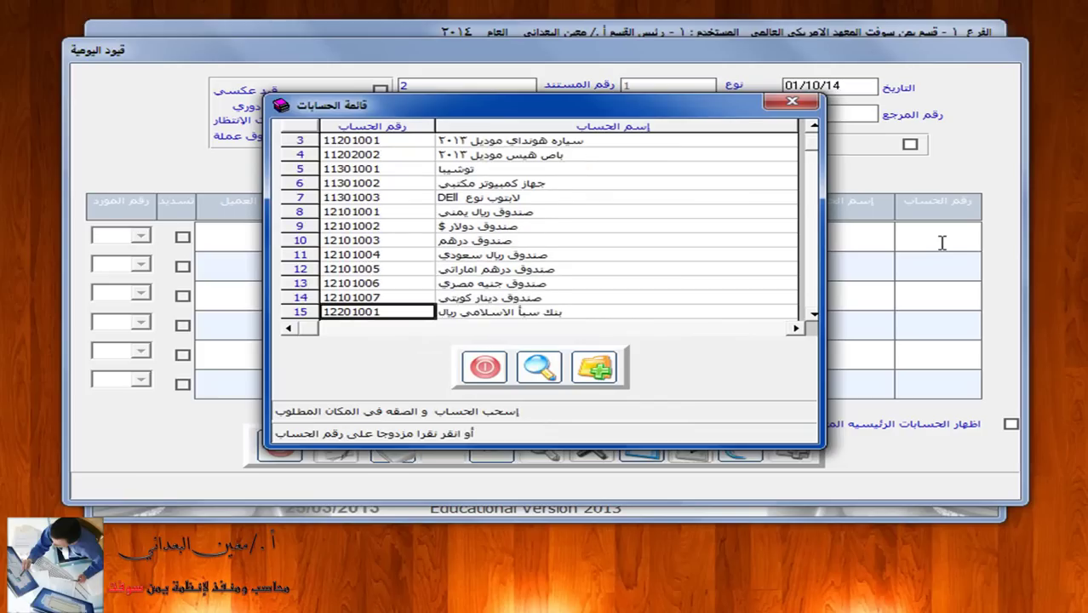
{"action": "key", "text": "Down"}
{"action": "key", "text": "Down"}
{"action": "key", "text": "Down"}
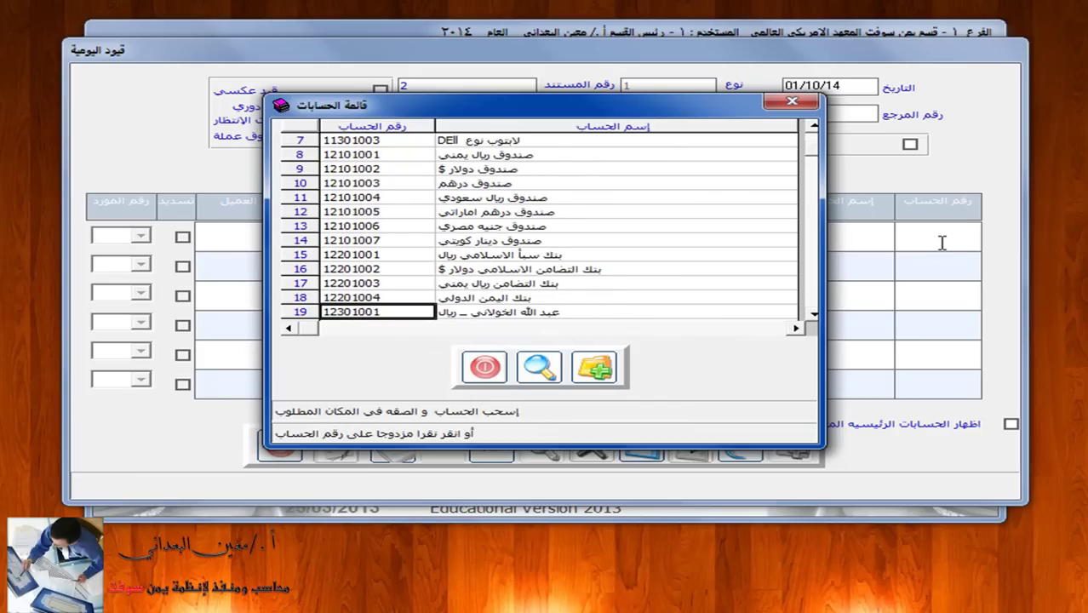
{"action": "left_click", "coordinate": [485, 366]}
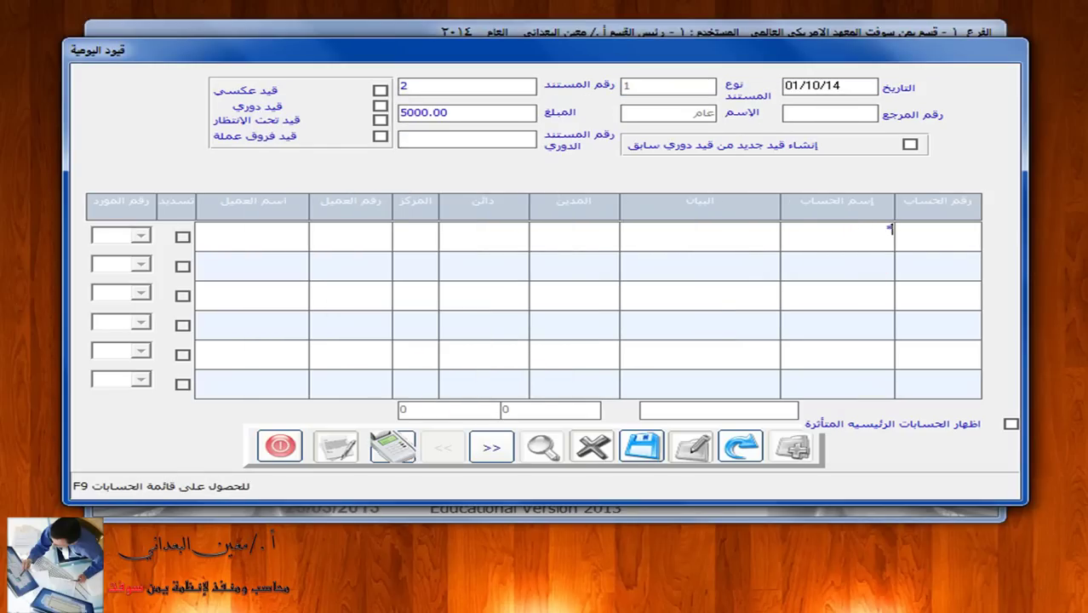
{"action": "type", "text": "الماجد"}
{"action": "key", "text": "F9"}
{"action": "left_click_drag", "start_coordinate": [400, 141], "coordinate": [398, 141]}
{"action": "double_click", "coordinate": [398, 142]}
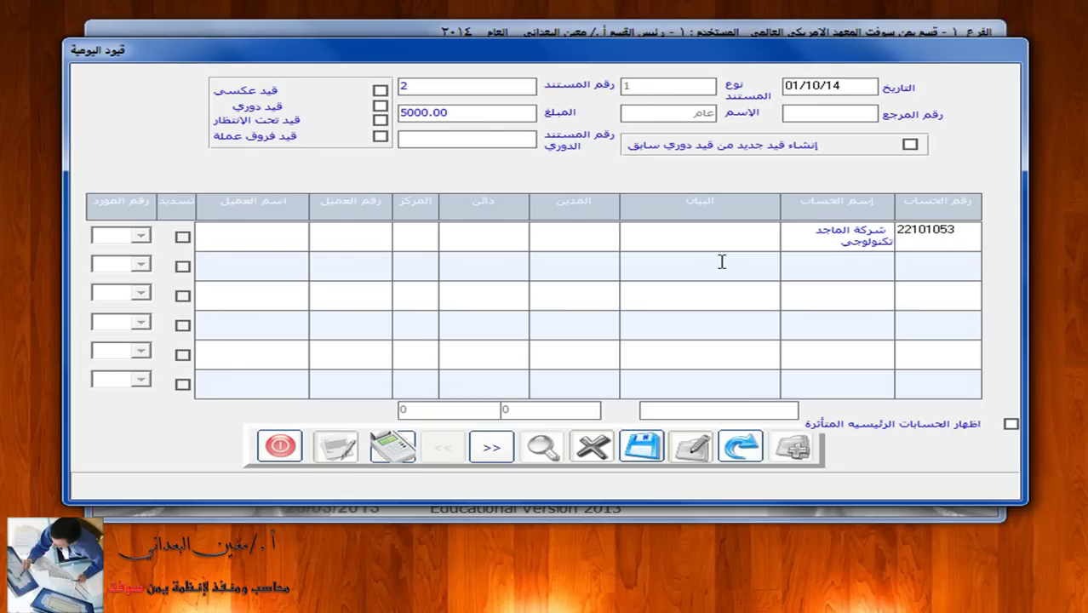
- Describe the first line as 'حصلنا على خصم مكتسب من قبلكم' and debit it 5000
{"action": "type", "text": "حصلنا على خصم مكتسب من قبلك"}
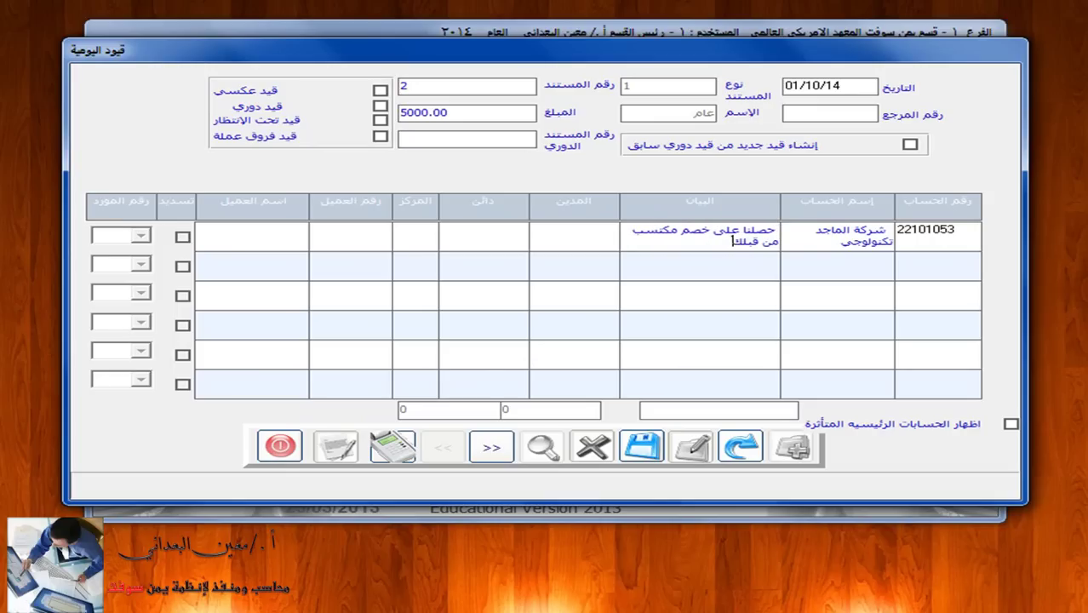
{"action": "type", "text": "م"}
{"action": "key", "text": "Tab"}
{"action": "type", "text": "5000"}
{"action": "key", "text": "Return"}
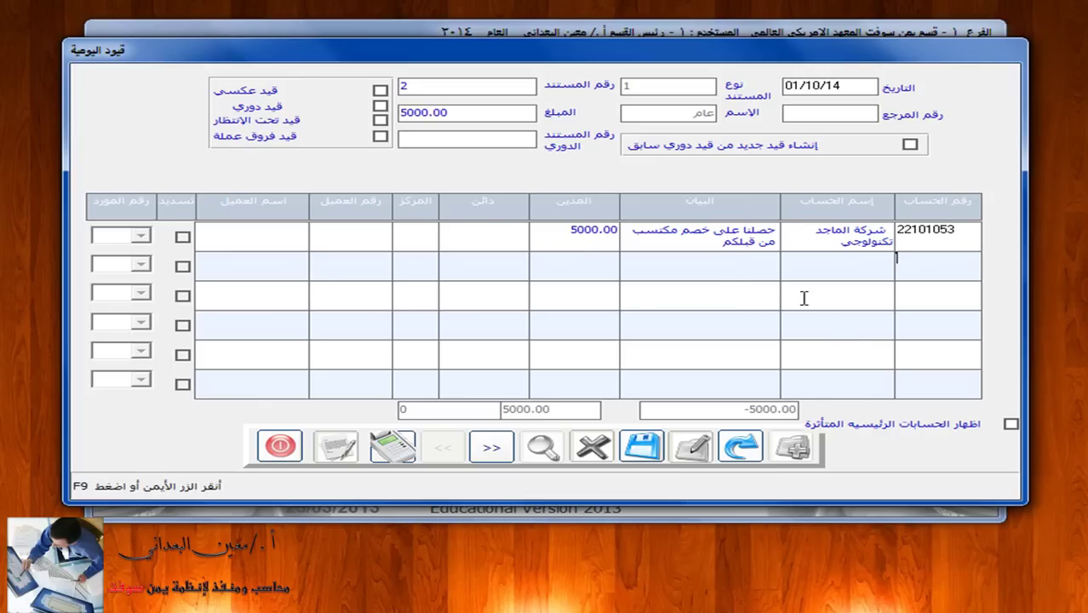
- Set the second line's account to 41202001, الخصم المكتسب ريال يمني, by searching *مكتسب
{"action": "left_click", "coordinate": [861, 266]}
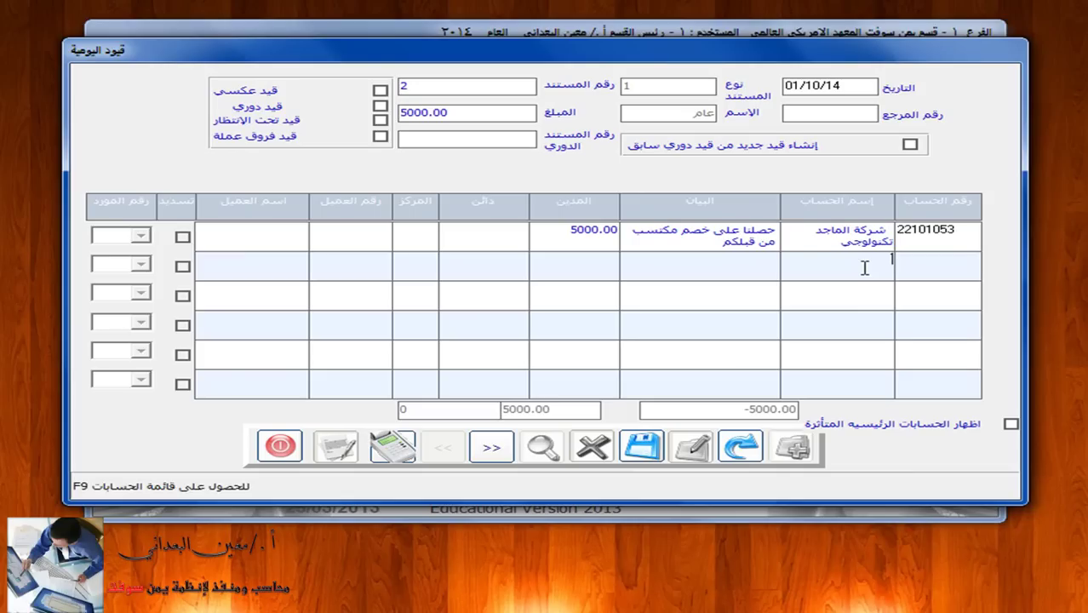
{"action": "type", "text": "*"}
{"action": "type", "text": "مكتسب"}
{"action": "key", "text": "F9"}
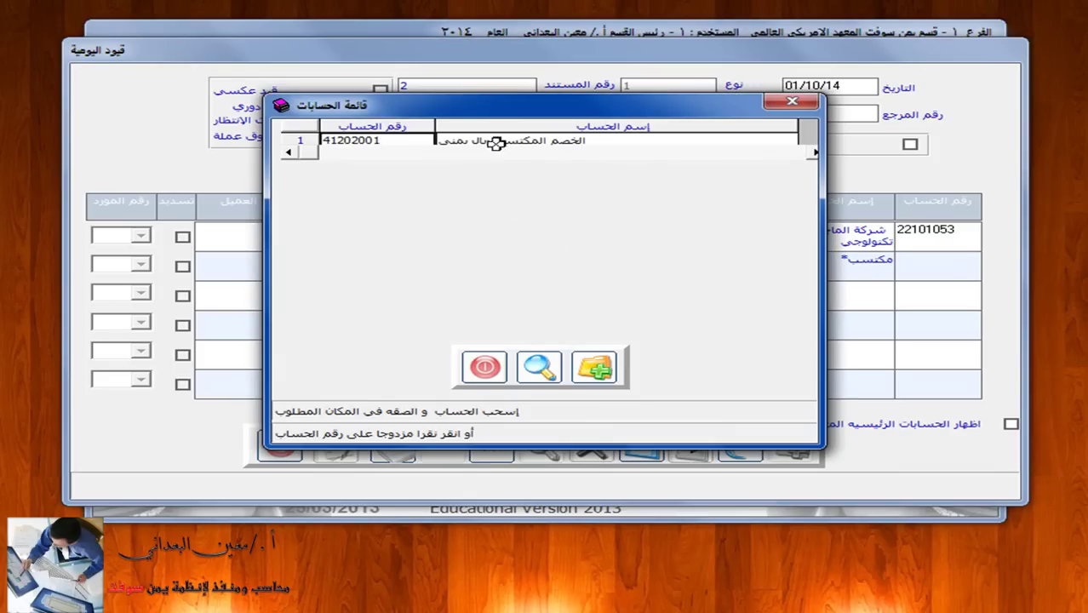
{"action": "double_click", "coordinate": [397, 140]}
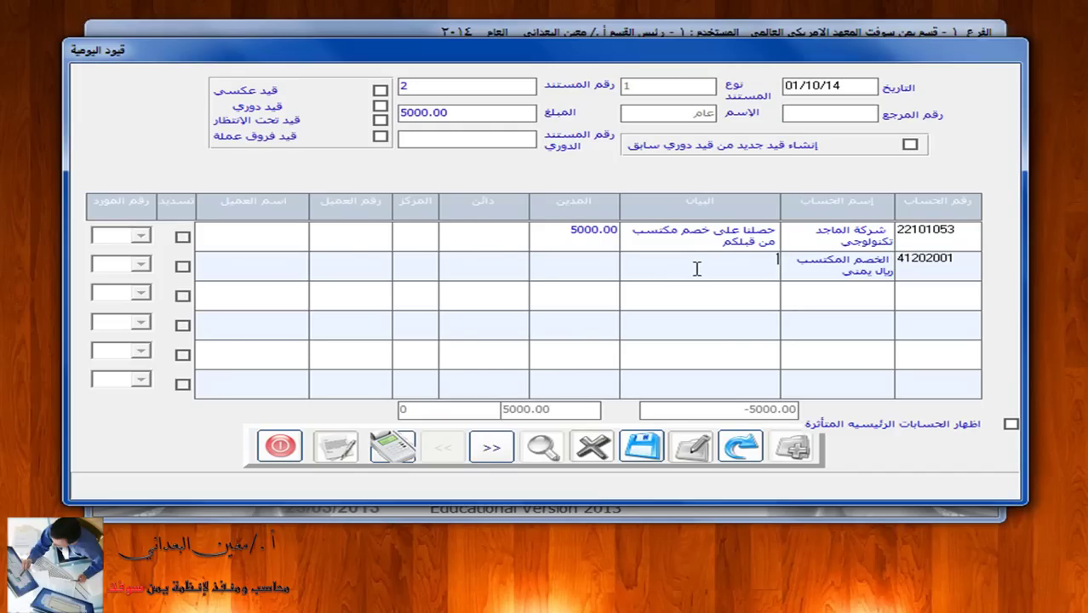
- Describe the second line as 'حصلنا على خصم مكتسب من شركة الماجد' and credit it 5000
{"action": "type", "text": "حصلنا على خصم مكتسب من شركة الماجد"}
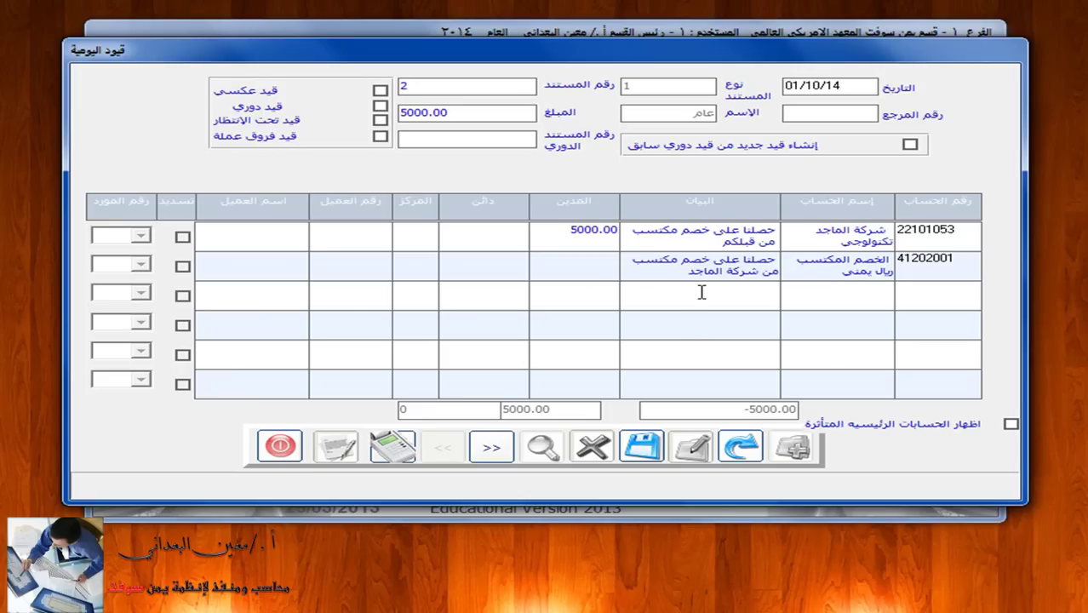
{"action": "left_click", "coordinate": [514, 271]}
{"action": "type", "text": "5000"}
- Save journal voucher 2 for 5000.00, preview its printed report, then close the form
{"action": "left_click", "coordinate": [641, 447]}
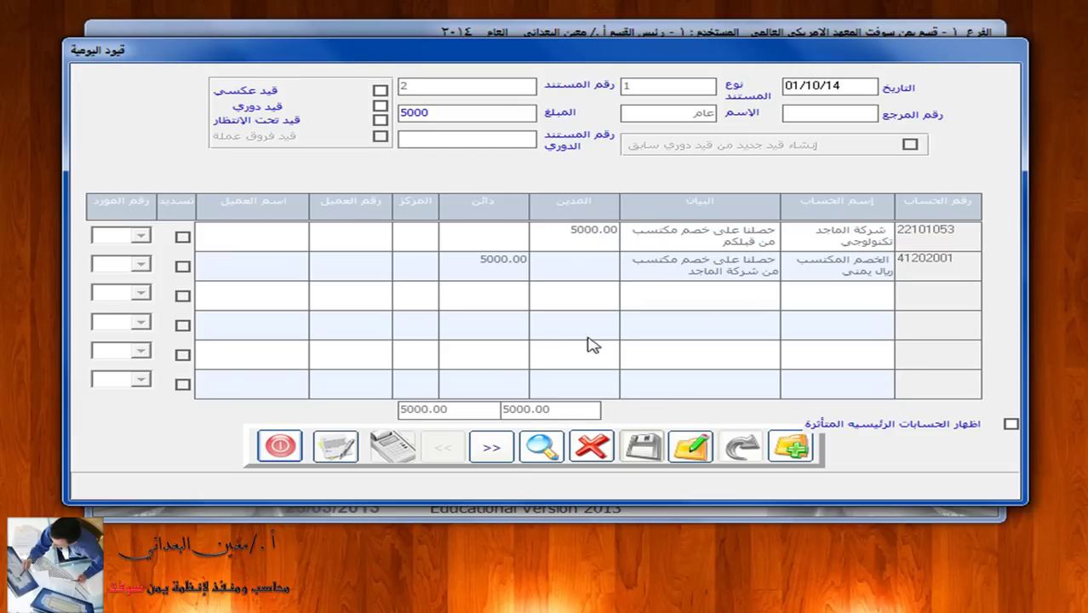
{"action": "left_click", "coordinate": [337, 447]}
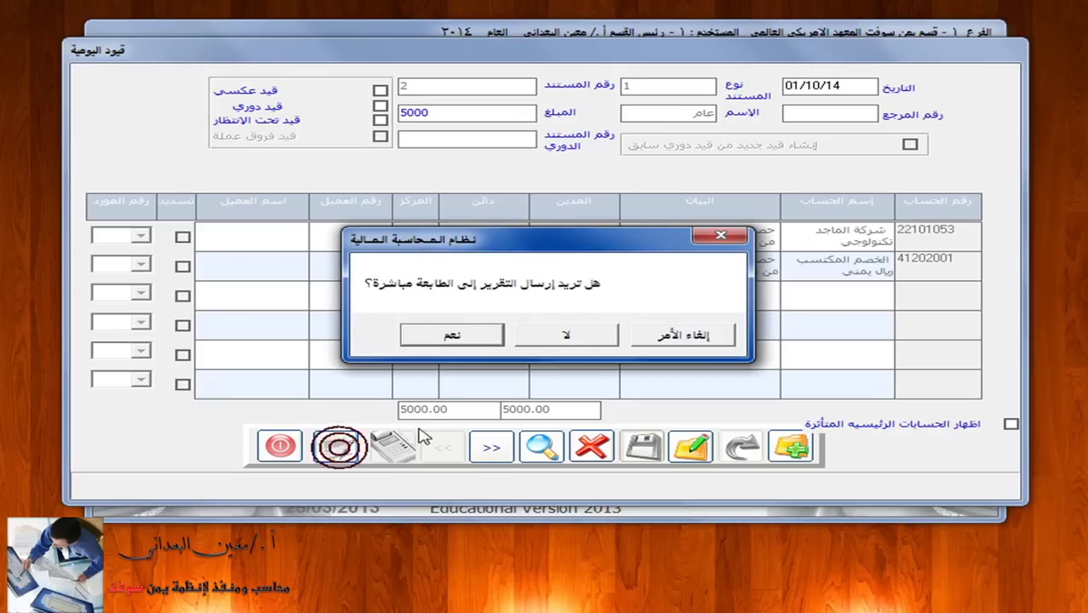
{"action": "left_click", "coordinate": [601, 338]}
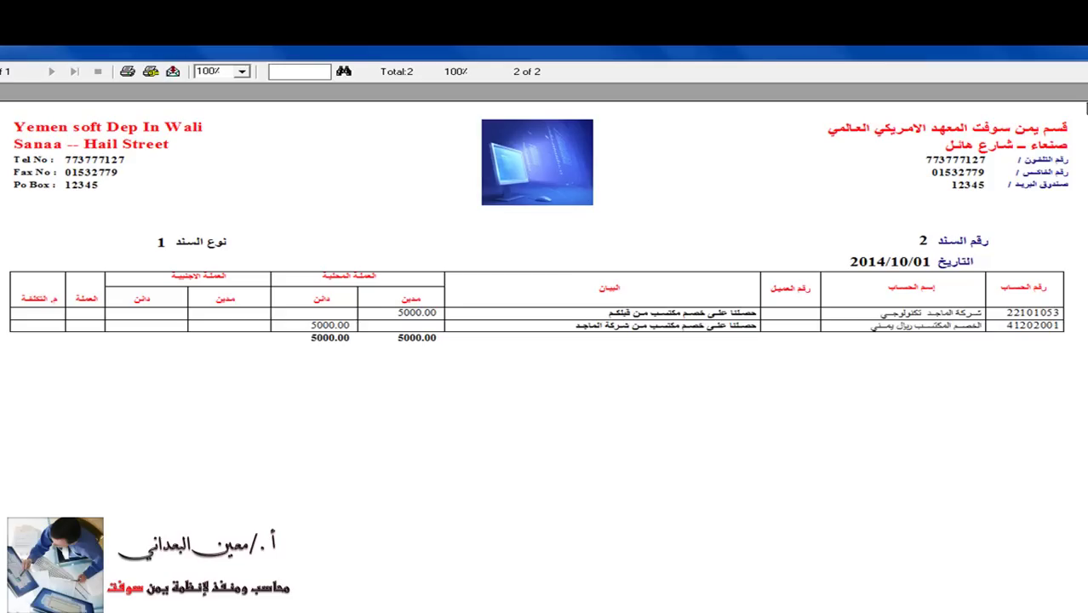
{"action": "key", "text": "Escape"}
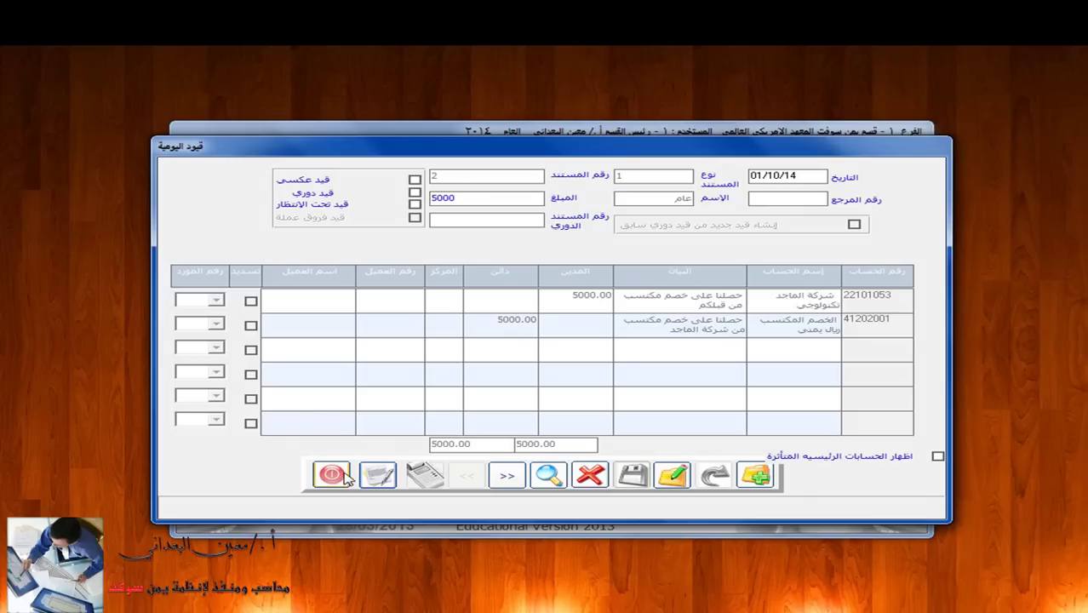
{"action": "key", "text": "Escape"}
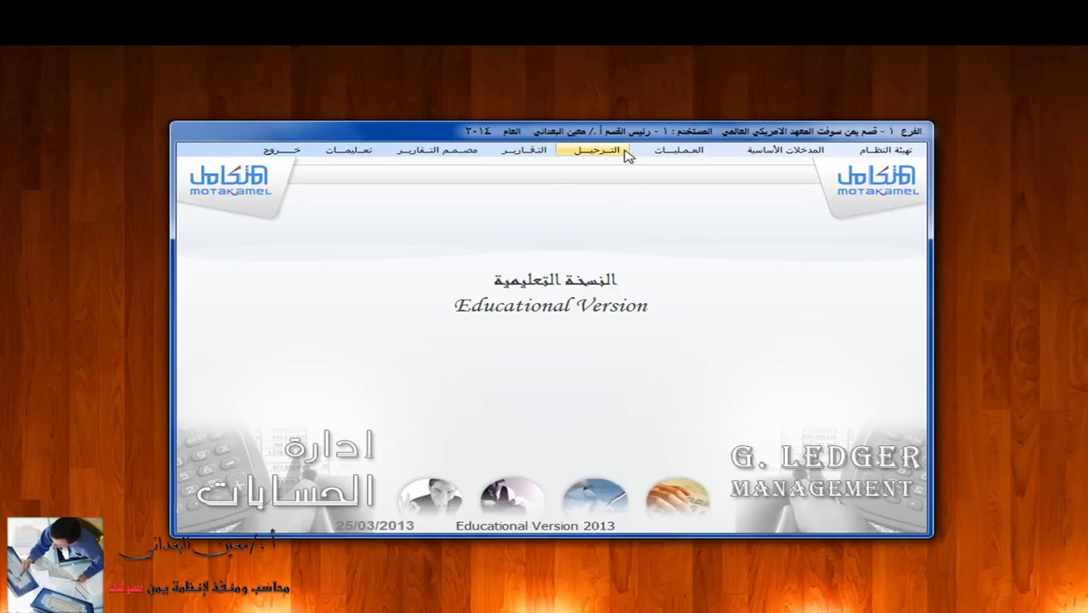
- Post journal voucher 2 dated 01/10/2014 through the daily entries posting window
{"action": "left_click", "coordinate": [620, 150]}
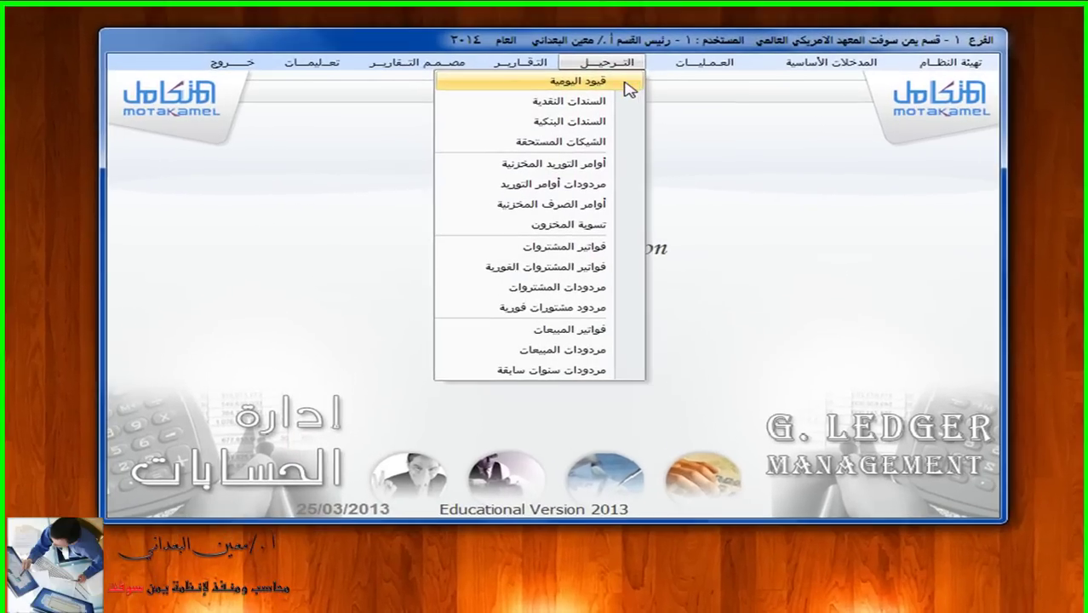
{"action": "left_click", "coordinate": [596, 145]}
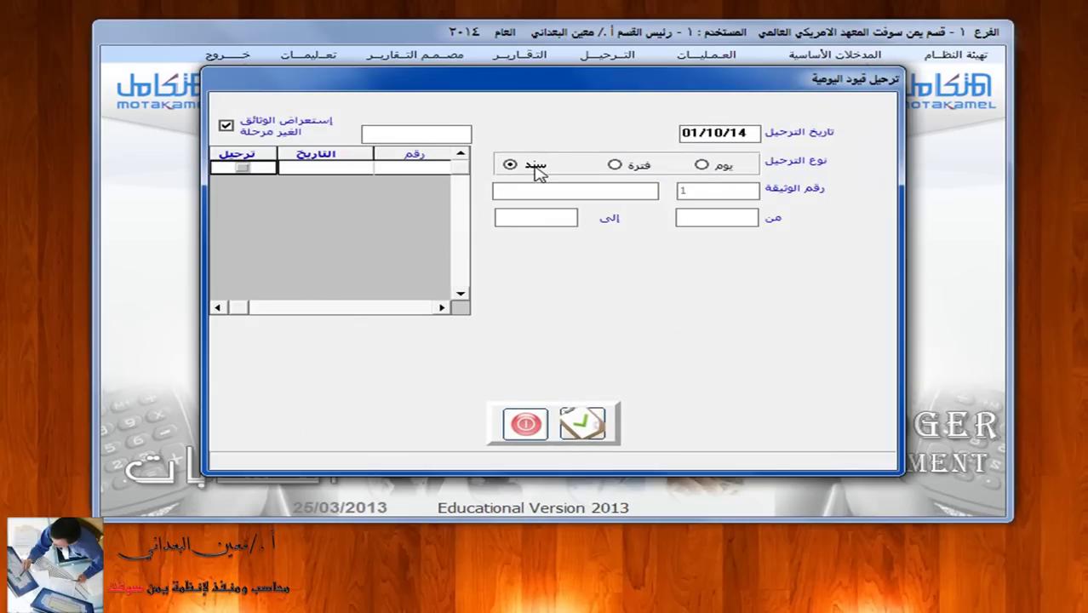
{"action": "left_click", "coordinate": [537, 171]}
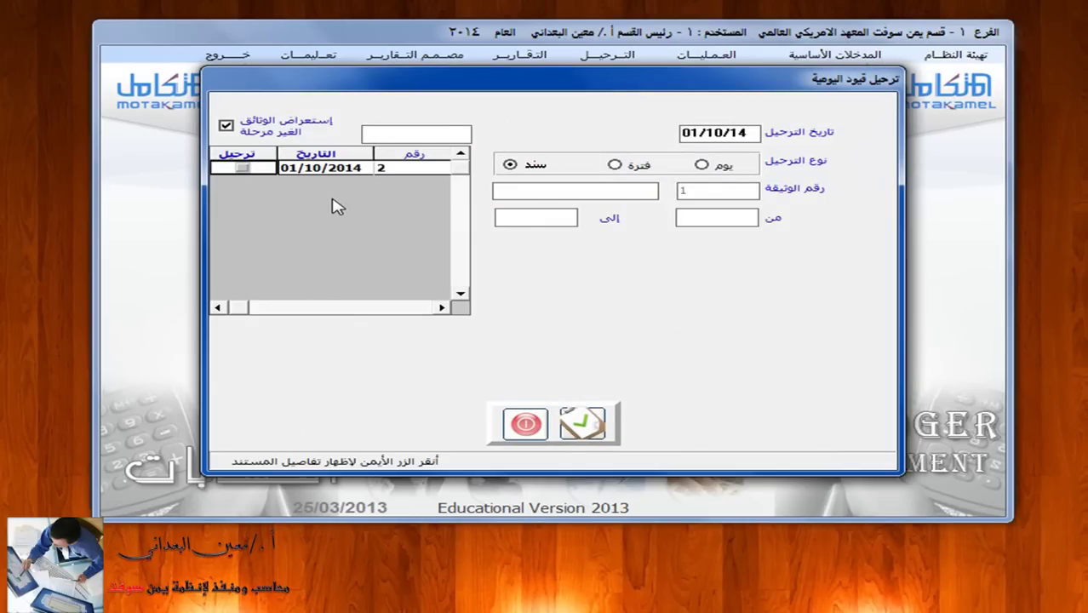
{"action": "left_click", "coordinate": [241, 169]}
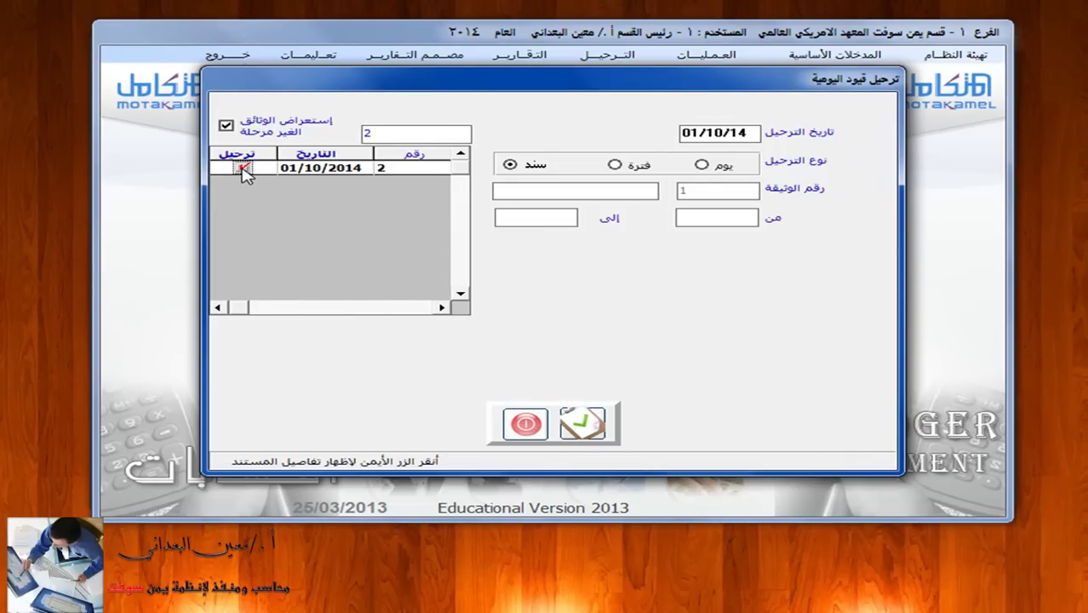
{"action": "left_click", "coordinate": [315, 168]}
{"action": "right_click", "coordinate": [315, 168]}
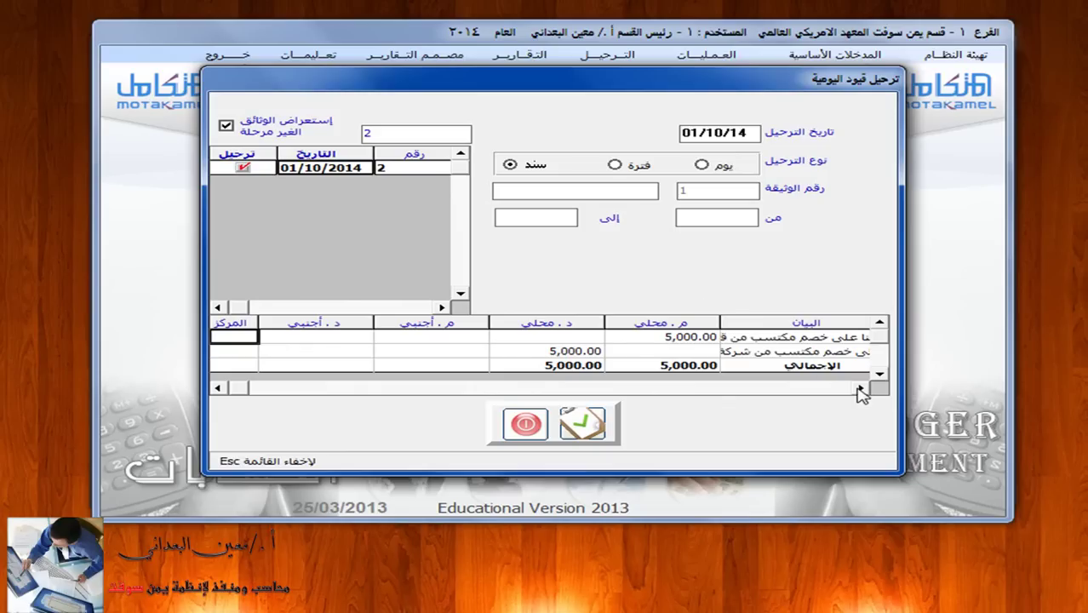
{"action": "left_click", "coordinate": [858, 388]}
{"action": "left_click", "coordinate": [858, 387]}
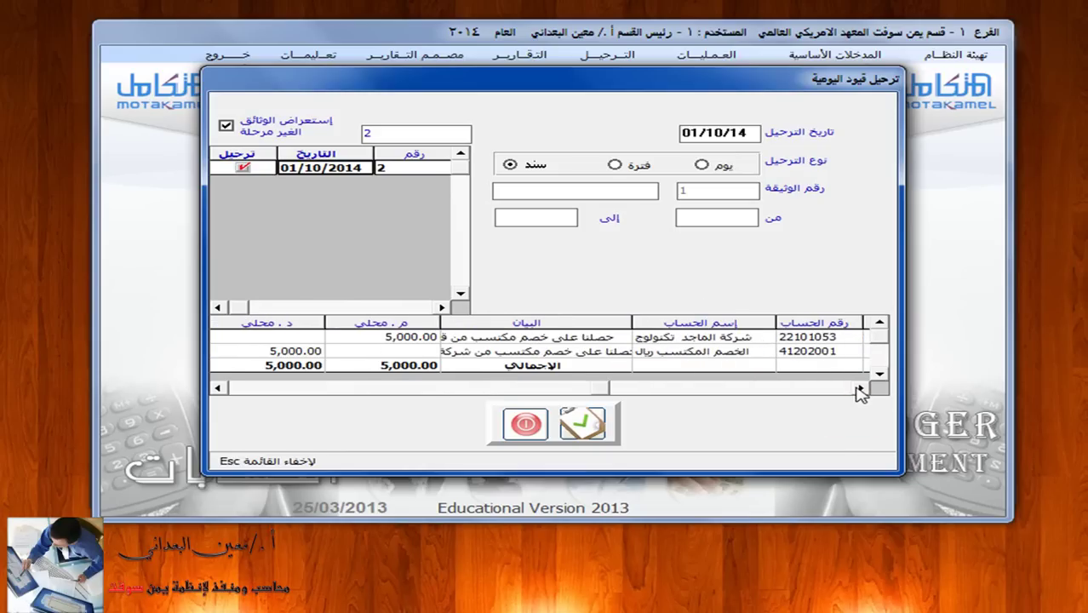
{"action": "left_click", "coordinate": [582, 423]}
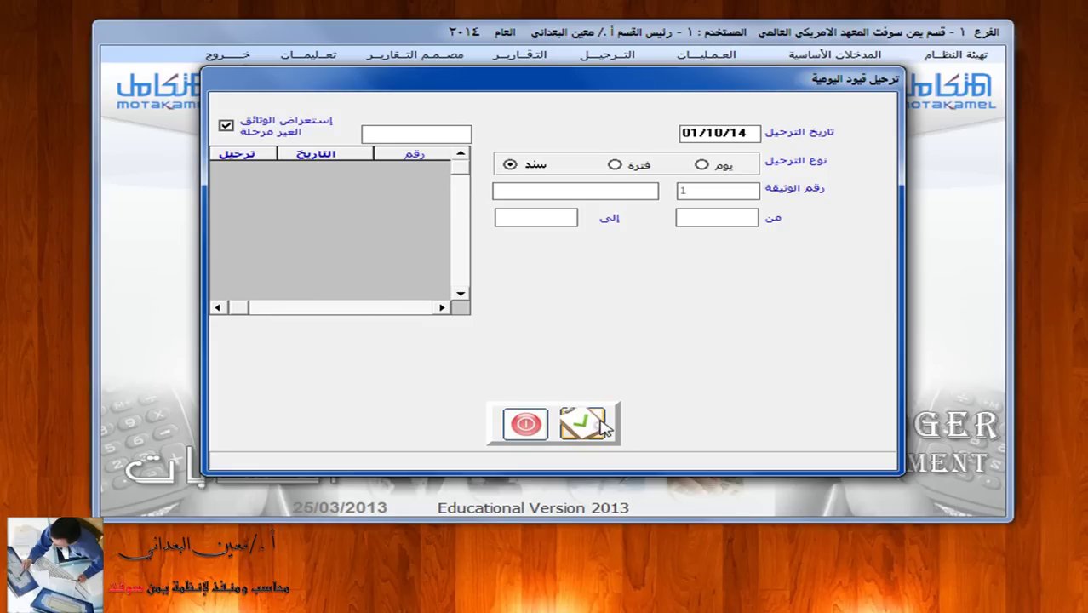
{"action": "left_click", "coordinate": [523, 425]}
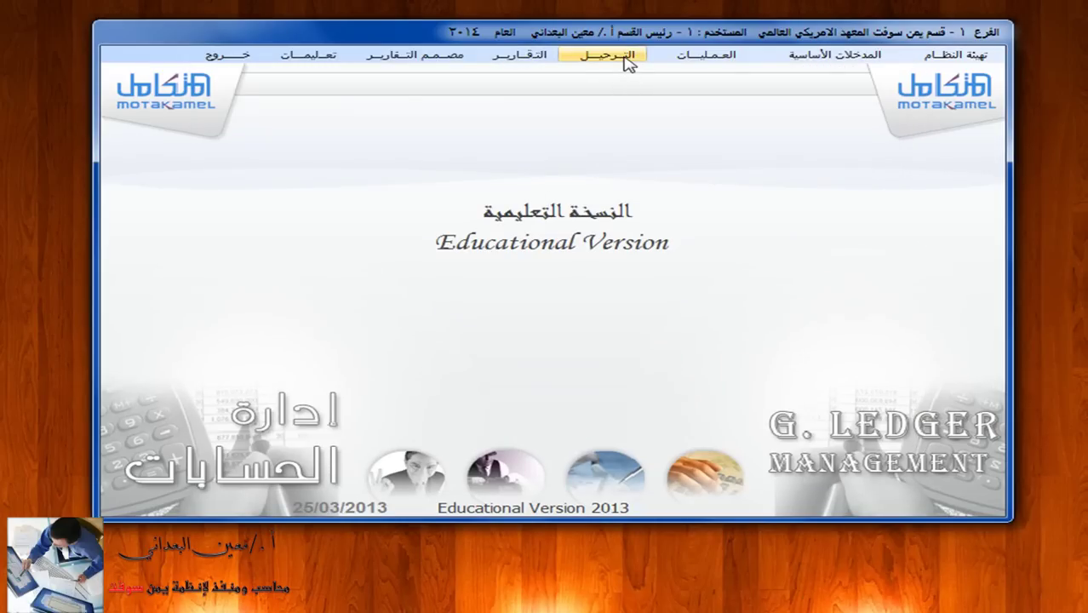
- Open the sub-account statement report form from التقارير > كشوفات الحسابات
{"action": "left_click", "coordinate": [554, 61]}
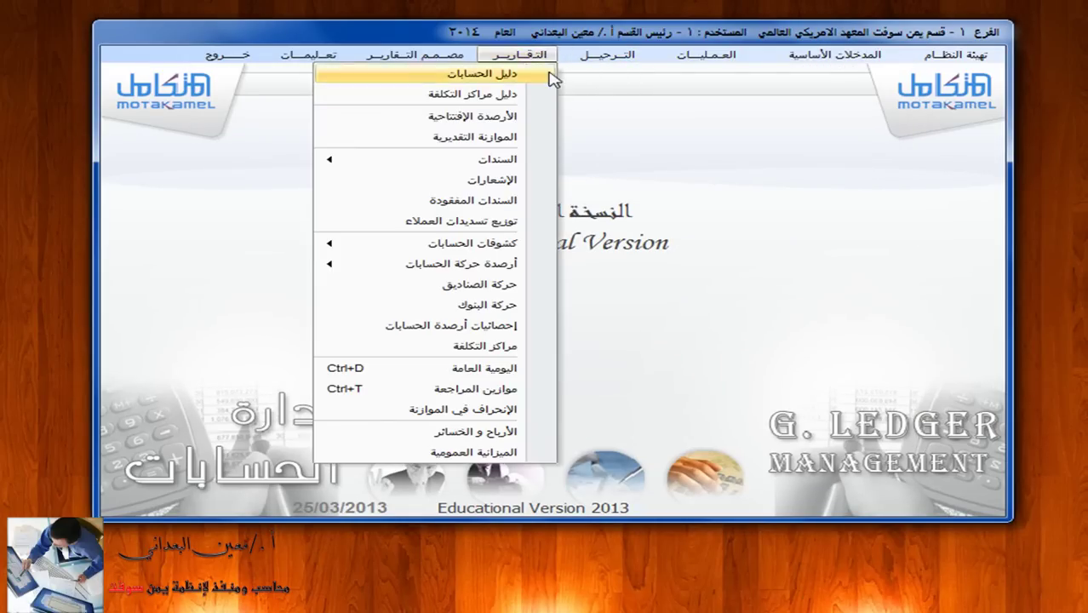
{"action": "left_click", "coordinate": [548, 245]}
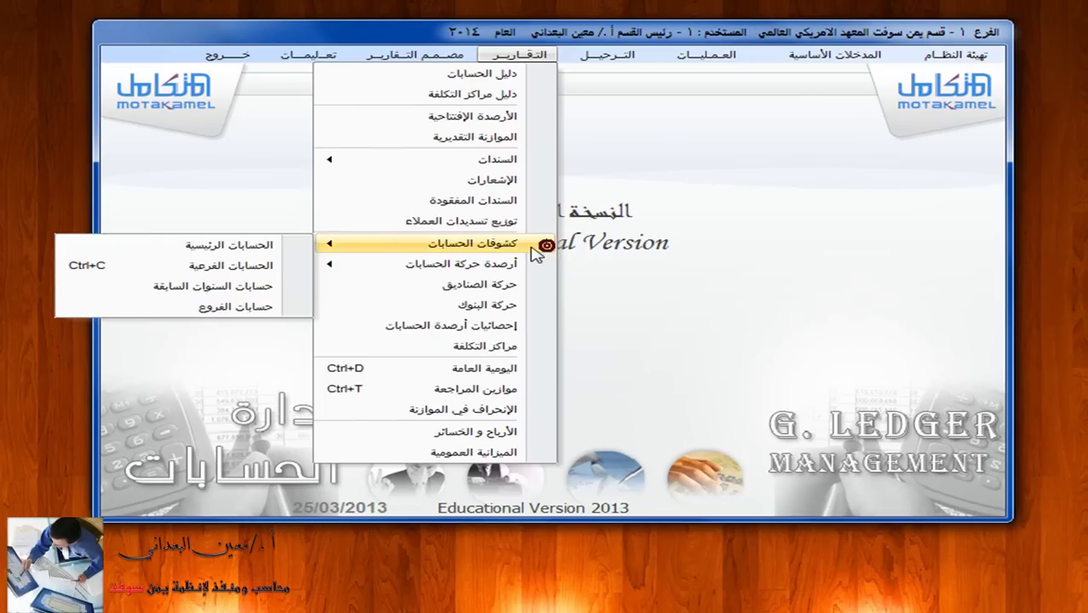
{"action": "left_click", "coordinate": [300, 266]}
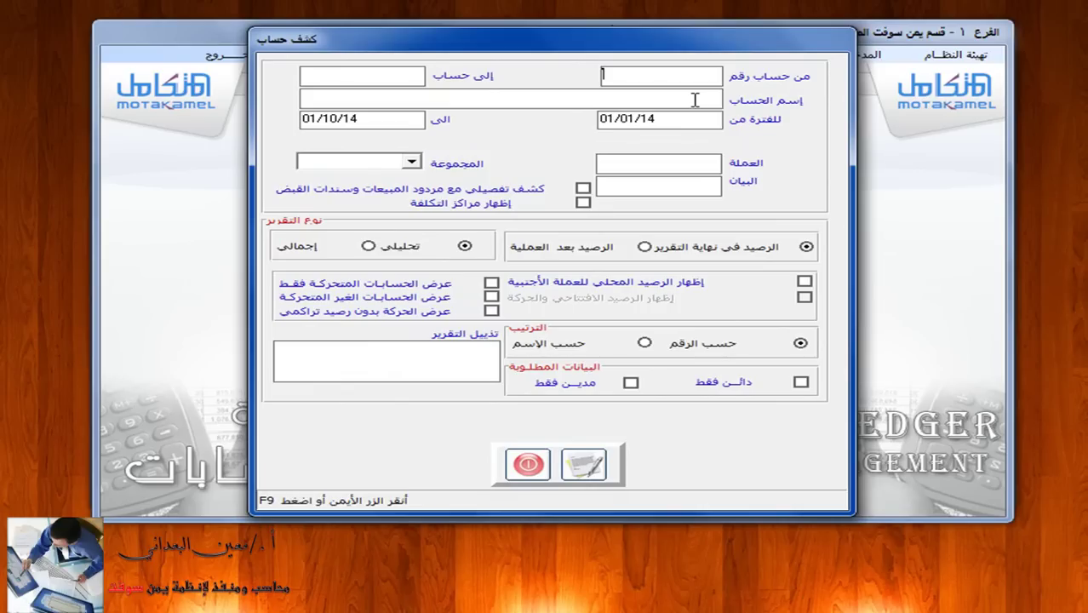
- Select account 22101053, شركة الماجد تكنولوجي, by searching الماجد*
{"action": "left_click", "coordinate": [695, 100]}
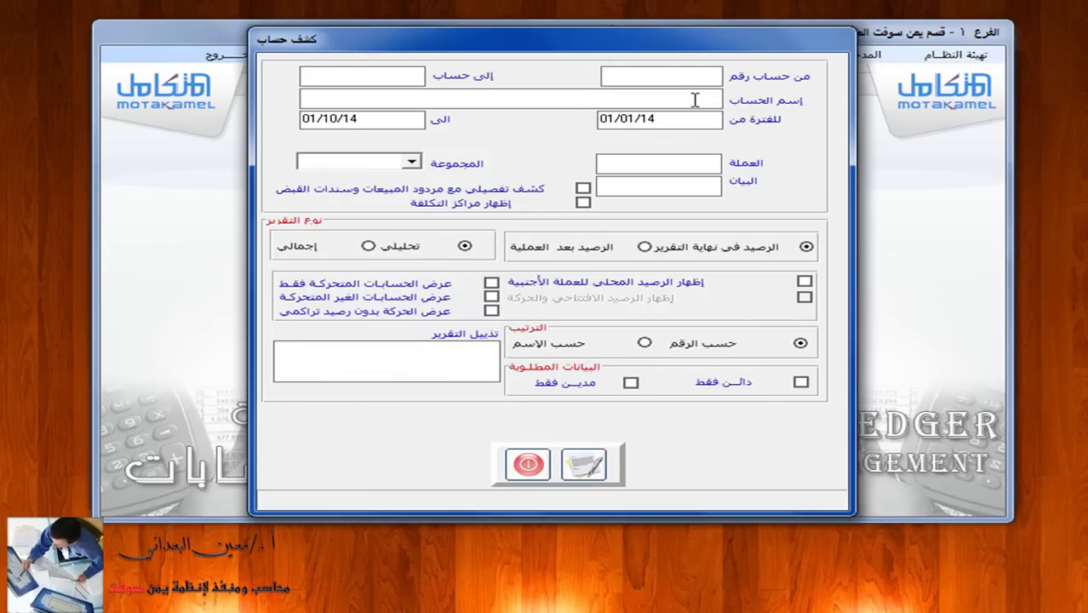
{"action": "type", "text": "الماجد"}
{"action": "type", "text": "*"}
{"action": "key", "text": "Return"}
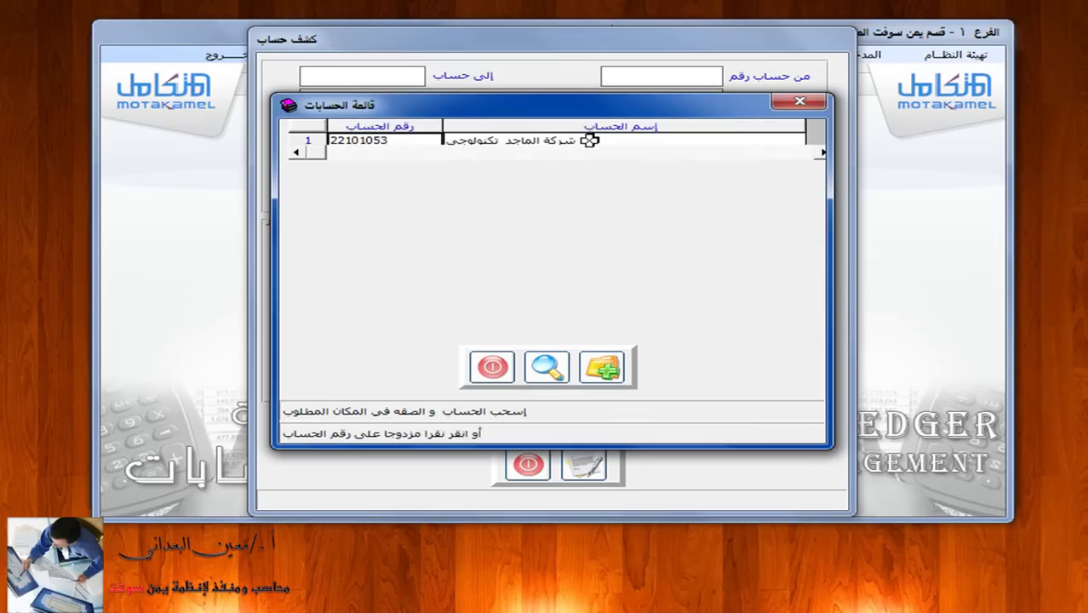
{"action": "double_click", "coordinate": [579, 140]}
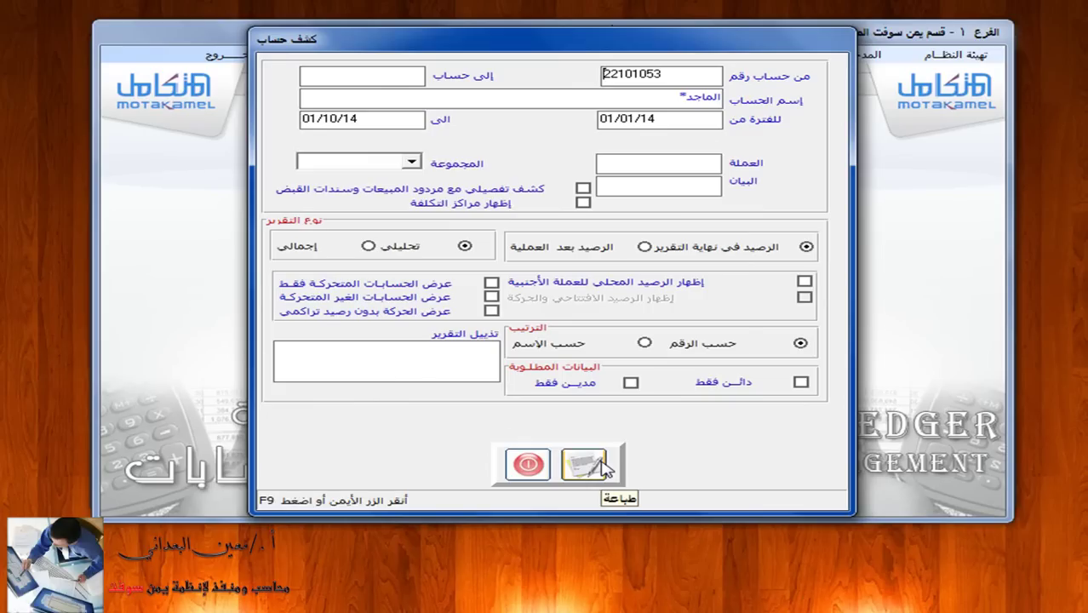
- Preview account 22101053's statement showing the 5,000.00 discount and 75,000.00 balance, then close it
{"action": "left_click", "coordinate": [584, 464]}
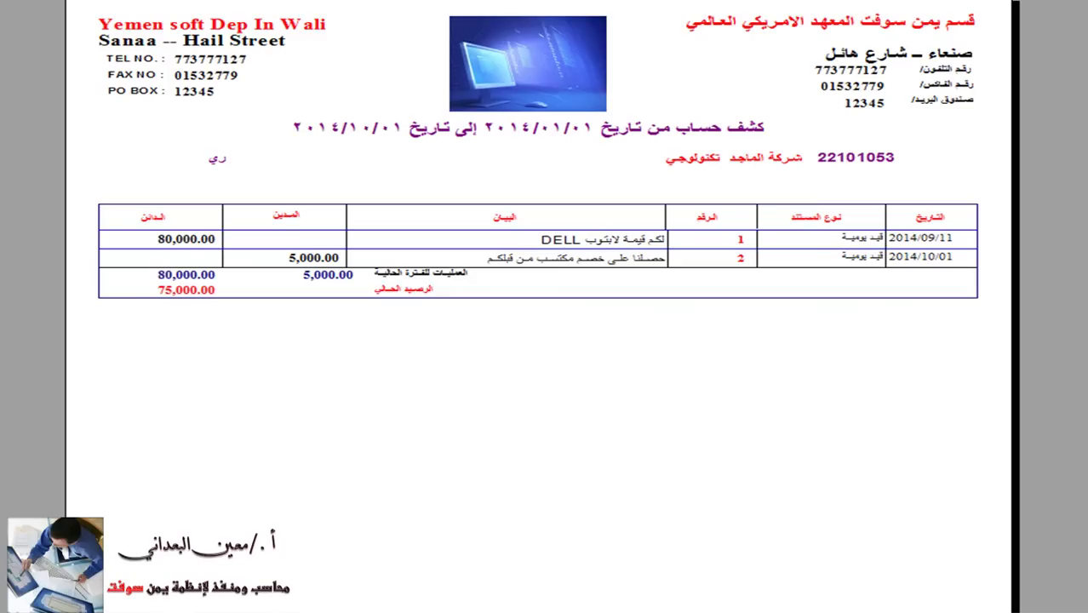
{"action": "key", "text": "Escape"}
{"action": "left_click", "coordinate": [528, 459]}
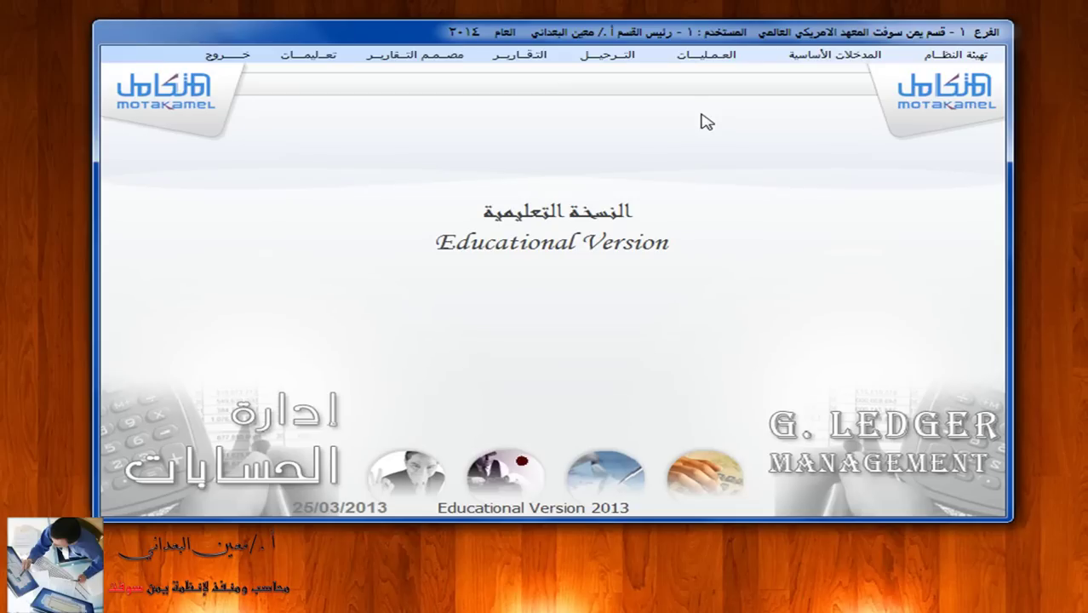
- Open the daily journal entries window from العمليات, then return to the exercise PDF
{"action": "left_click", "coordinate": [707, 56]}
{"action": "left_click", "coordinate": [720, 72]}
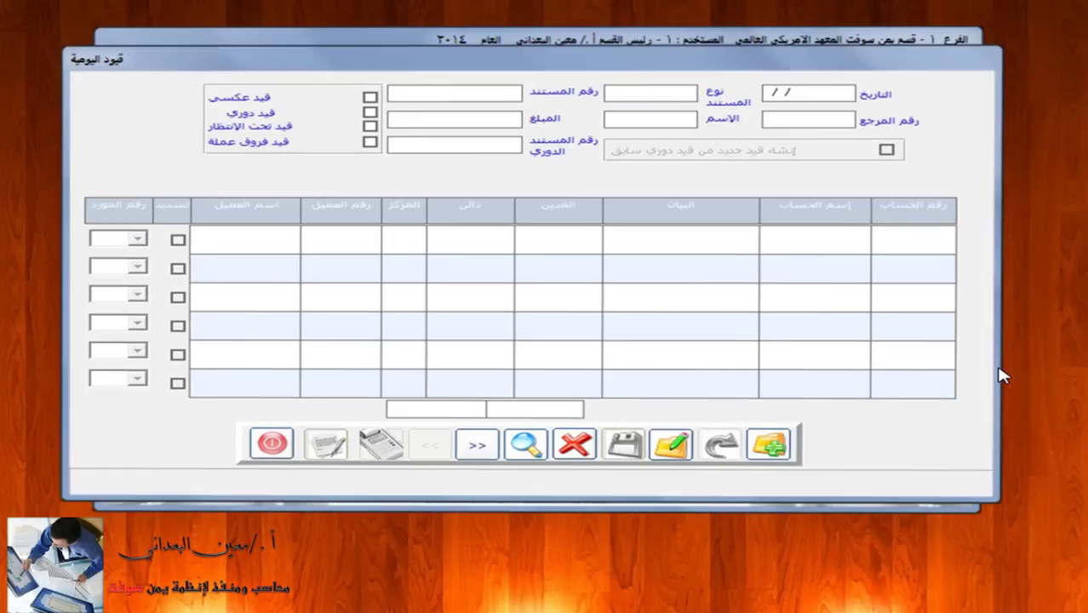
{"action": "key", "text": "super+Tab"}
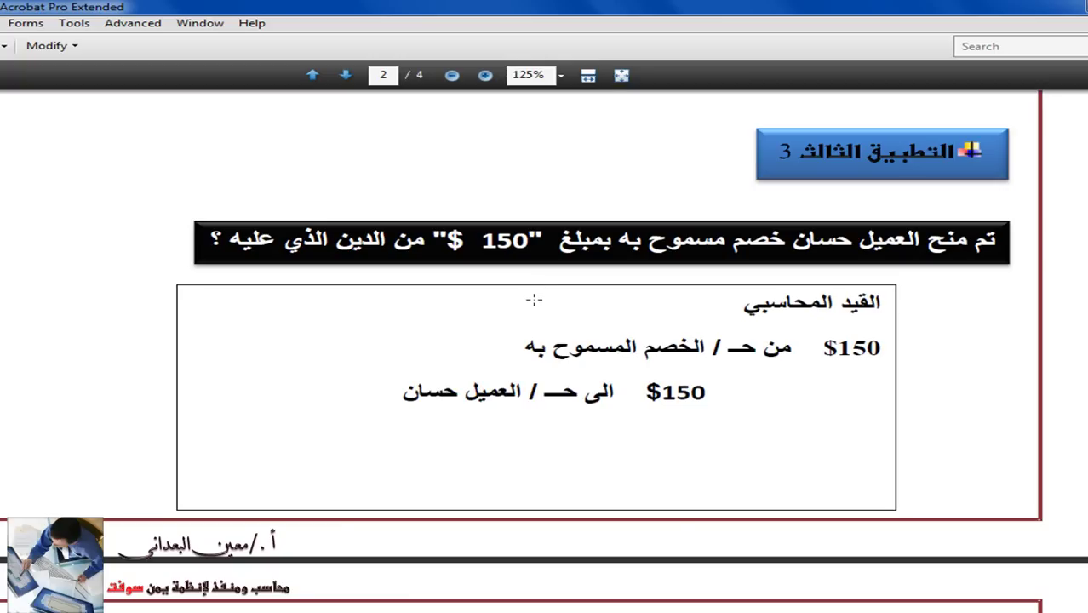
- Return to the Motakamel journal entries window and start a new journal entry
{"action": "key", "text": "super+Tab"}
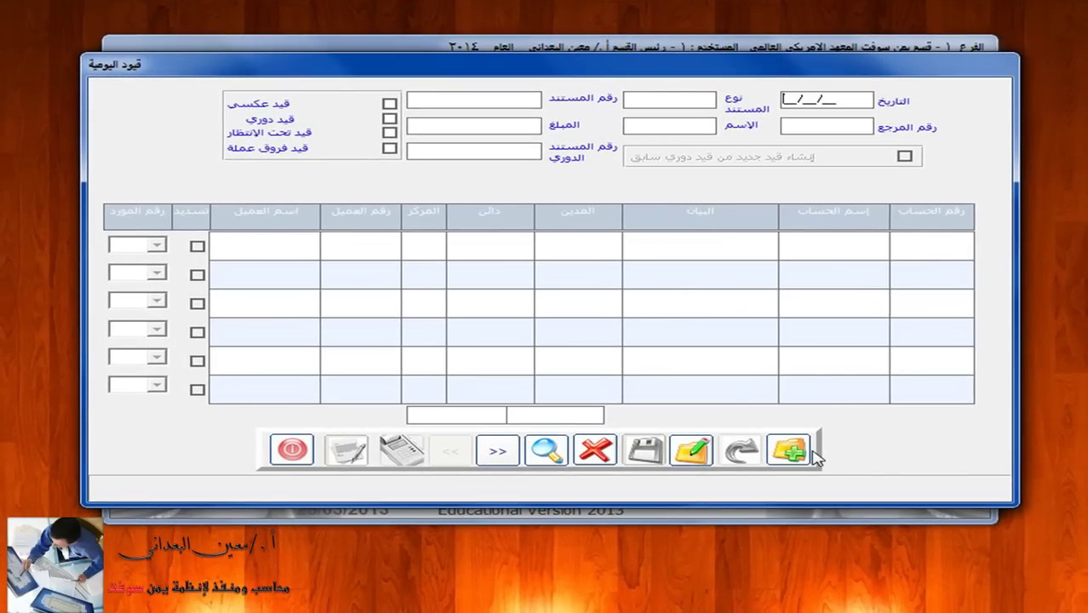
{"action": "left_click", "coordinate": [800, 449]}
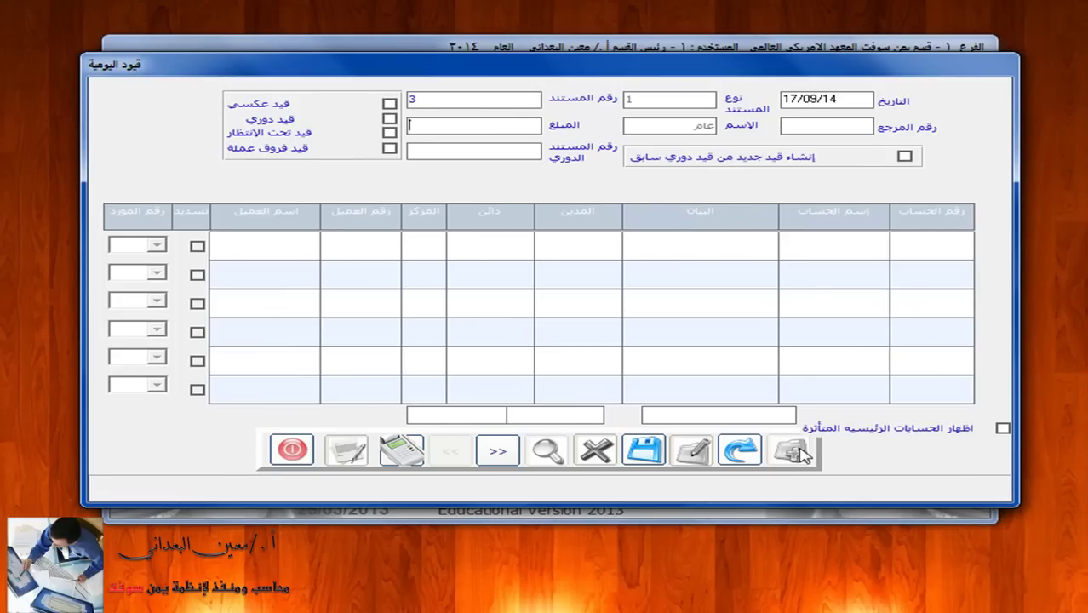
- Search '*مسموح به' and set line 1 to account 31104003 خصم مسموح به دولار
{"action": "left_click", "coordinate": [877, 247]}
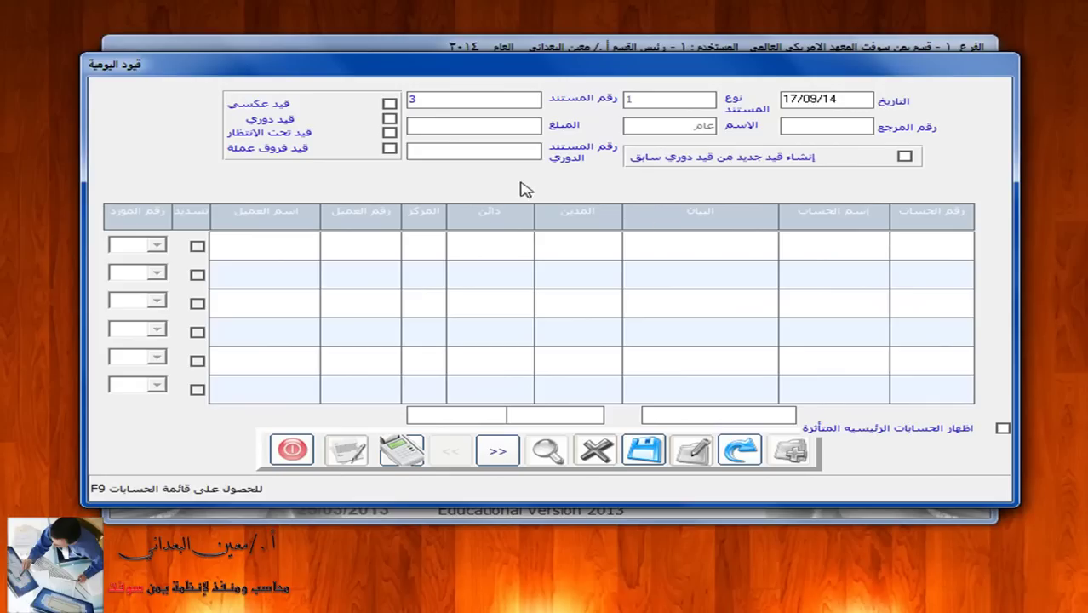
{"action": "left_click", "coordinate": [834, 251]}
{"action": "type", "text": "*مسمو"}
{"action": "key", "text": "BackSpace"}
{"action": "key", "text": "BackSpace"}
{"action": "type", "text": "موح به"}
{"action": "key", "text": "F9"}
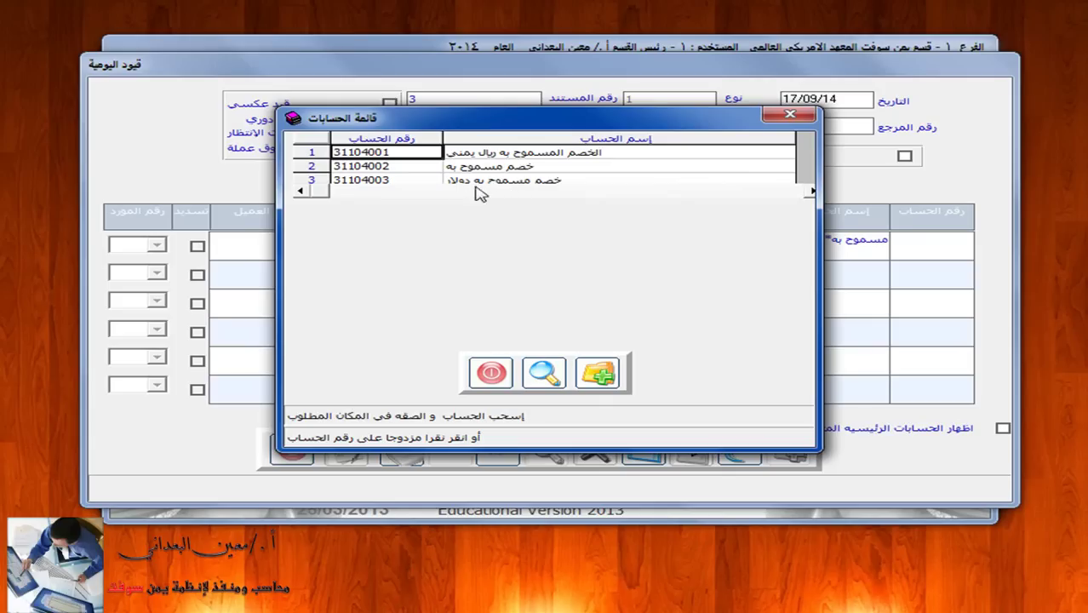
{"action": "left_click_drag", "start_coordinate": [510, 153], "coordinate": [515, 184]}
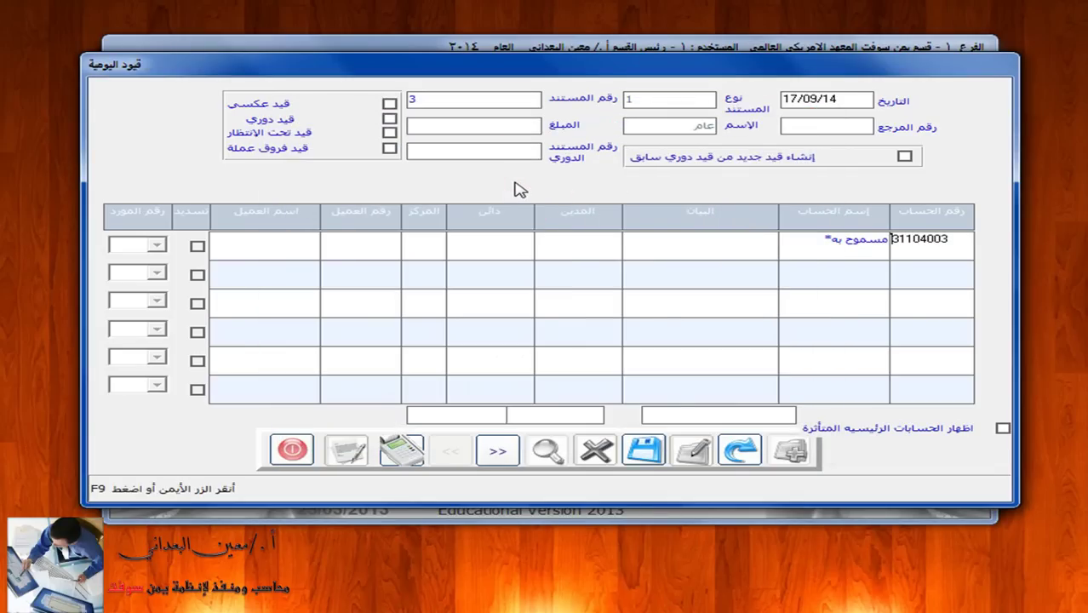
{"action": "left_click", "coordinate": [685, 245]}
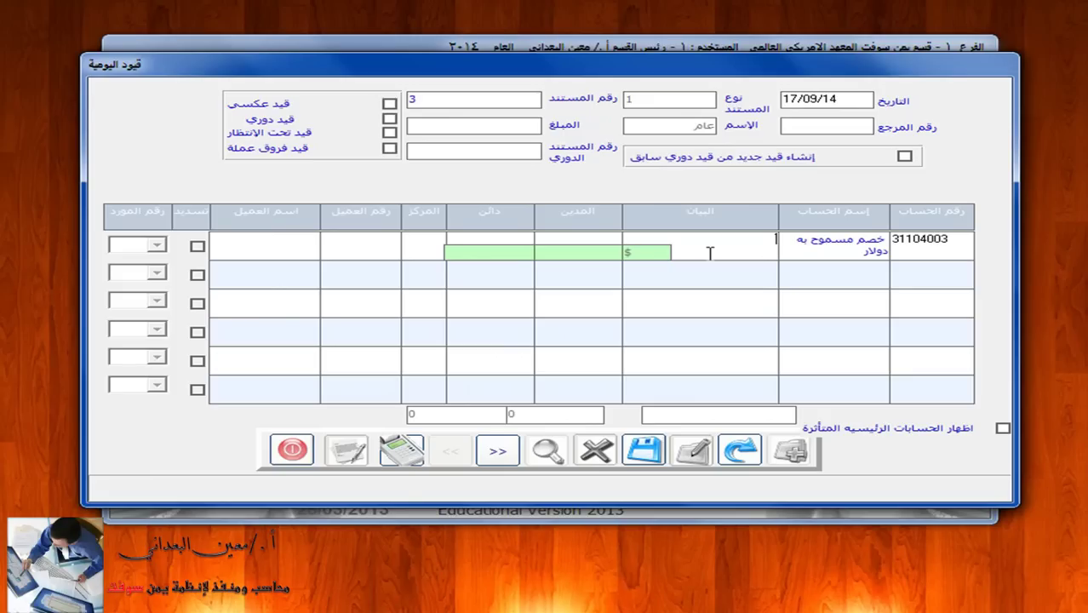
- Give line 1 a discount-allowed description for the customer, rate 215, and a 32250.00 debit
{"action": "type", "text": "منح العميل حسان خصم مسموح به"}
{"action": "key", "text": "Return"}
{"action": "type", "text": "215 د"}
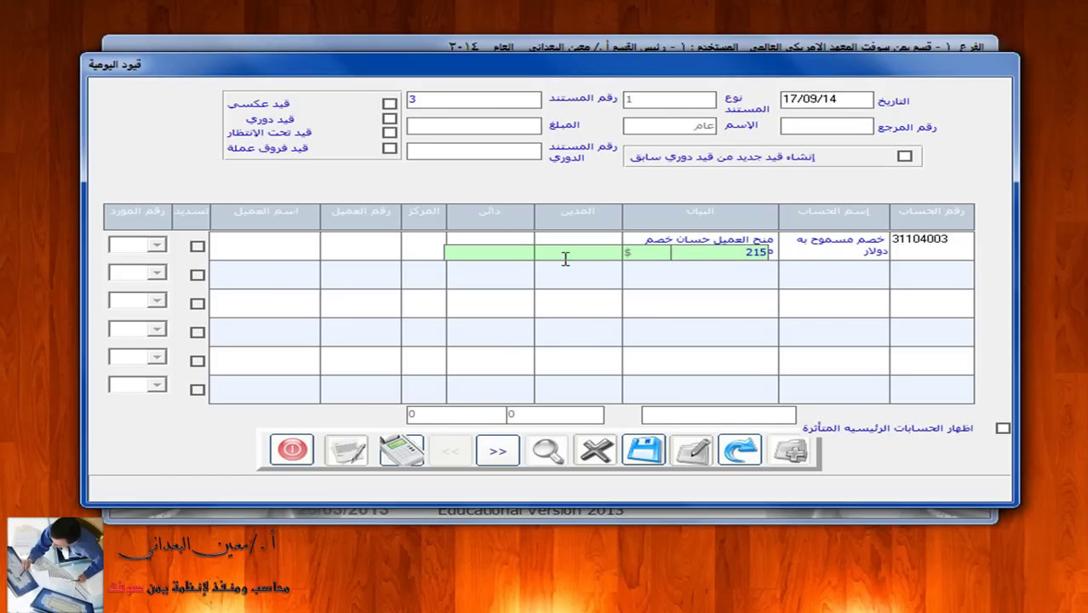
{"action": "key", "text": "Return"}
{"action": "type", "text": "15025"}
{"action": "key", "text": "Return"}
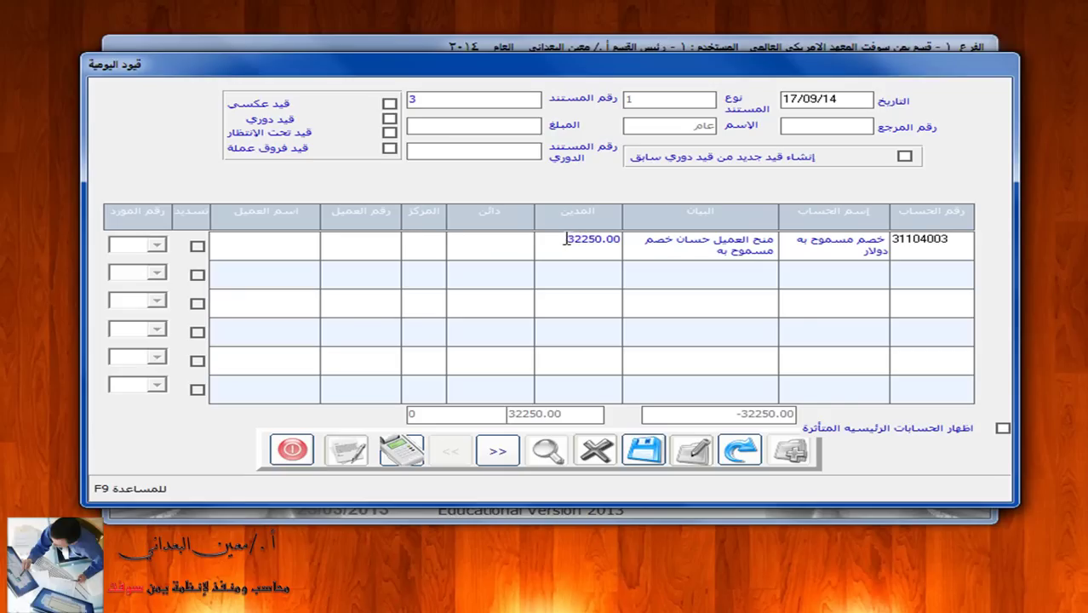
- Set the entry's header amount (المبلغ) to 32250
{"action": "left_click", "coordinate": [514, 127]}
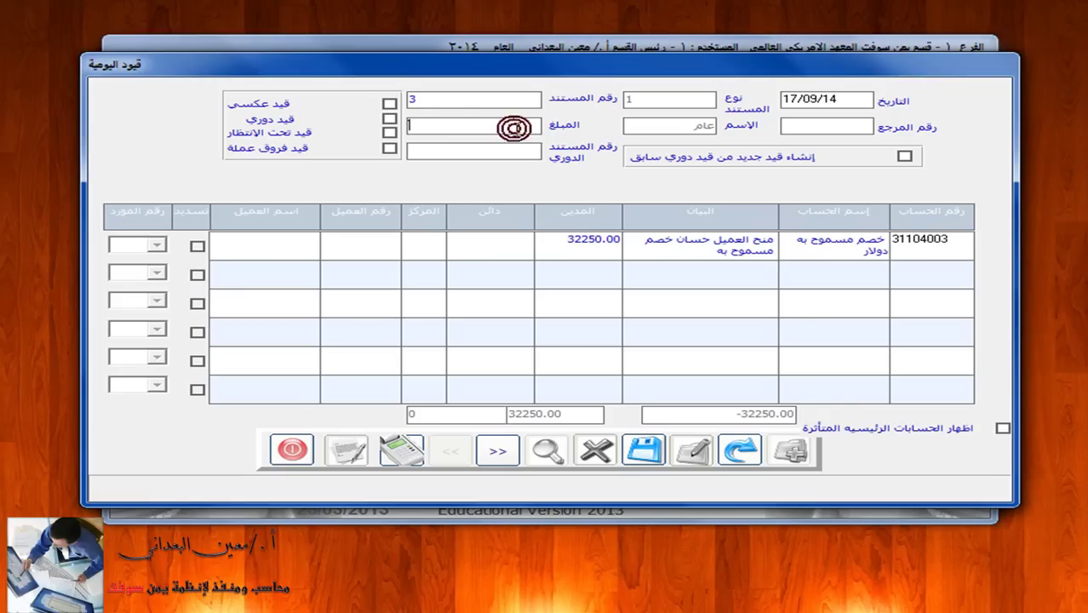
{"action": "type", "text": "3"}
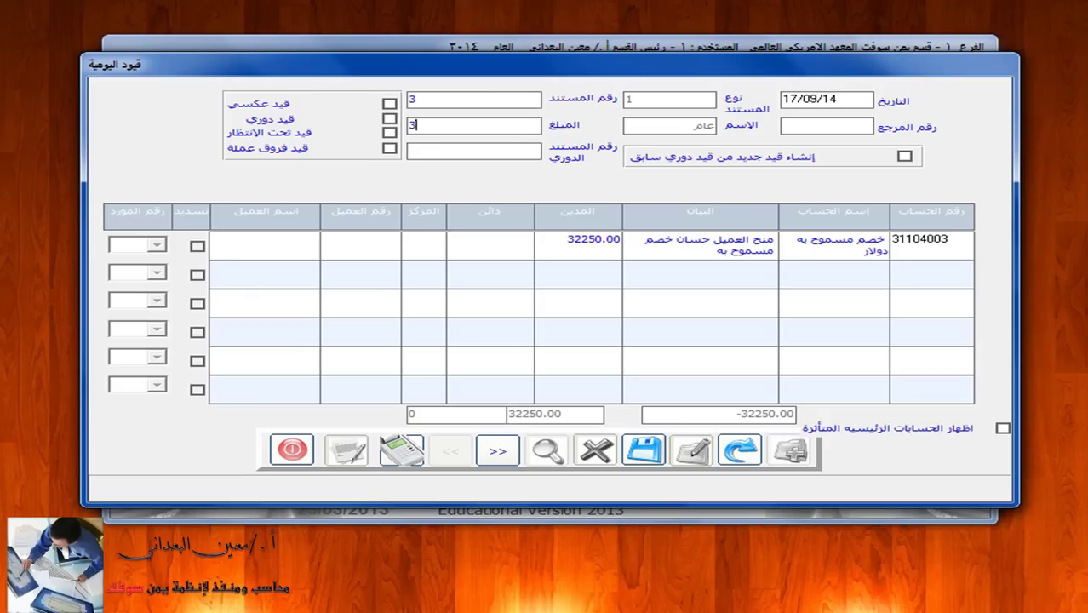
{"action": "type", "text": "2250"}
{"action": "key", "text": "Tab"}
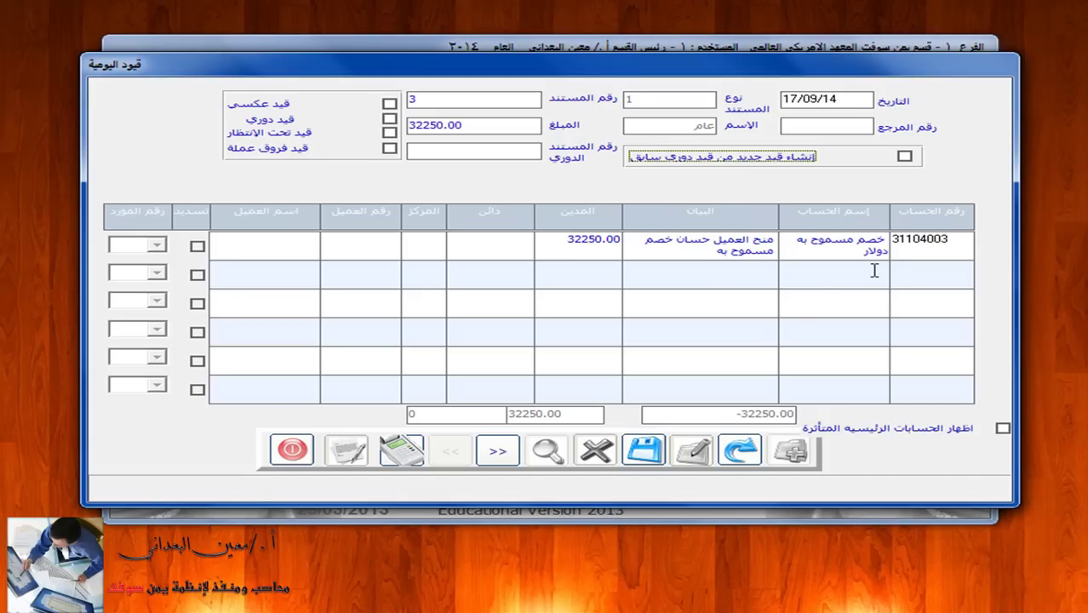
- Credit 32250.00 to account 12301014 on line 2, described 'تم منحكم خصم مسموح به', and save
{"action": "left_click", "coordinate": [874, 269]}
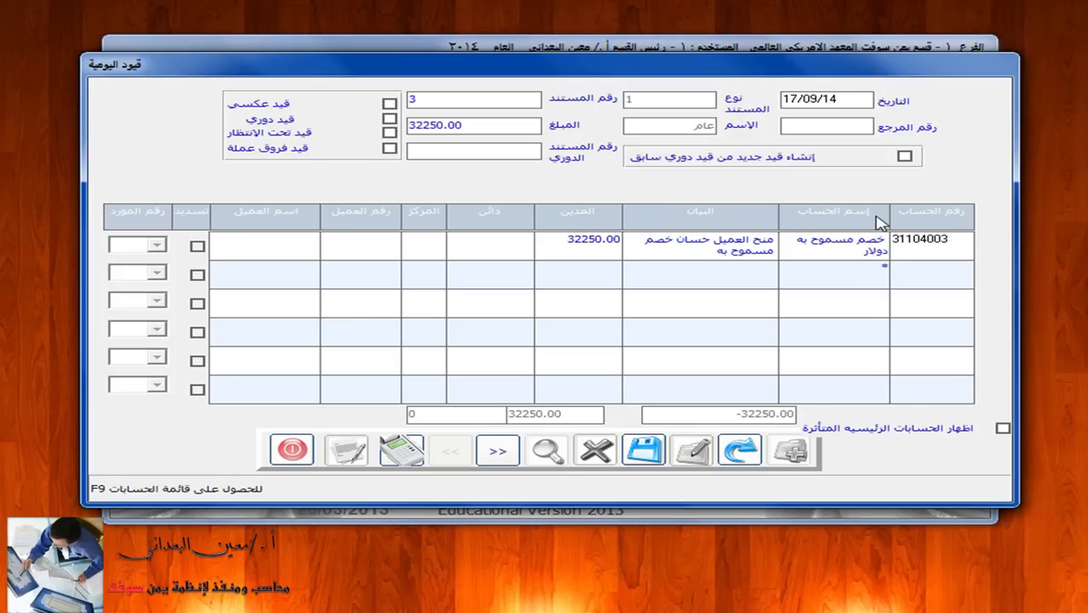
{"action": "type", "text": "حسان"}
{"action": "key", "text": "Return"}
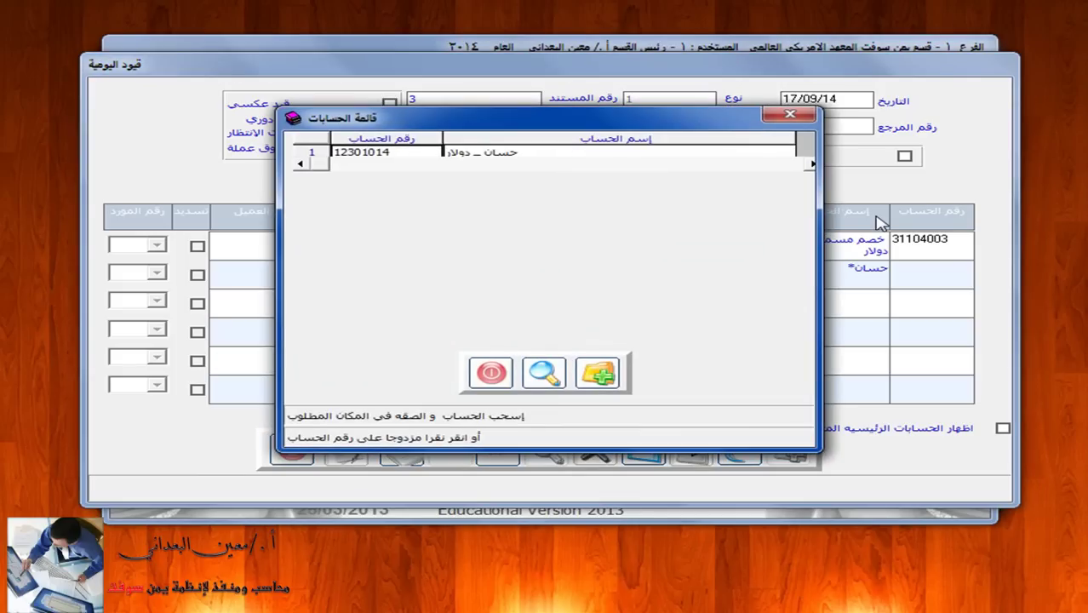
{"action": "left_click_drag", "start_coordinate": [423, 153], "coordinate": [423, 153]}
{"action": "double_click", "coordinate": [423, 153]}
{"action": "key", "text": "Return"}
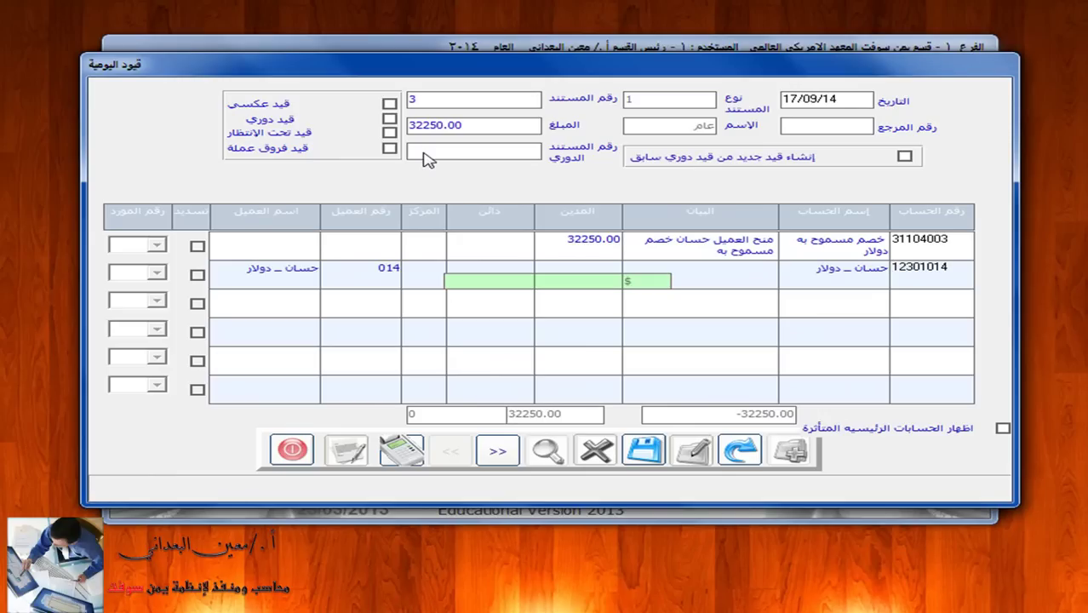
{"action": "type", "text": "تم منحكم خصم مسم"}
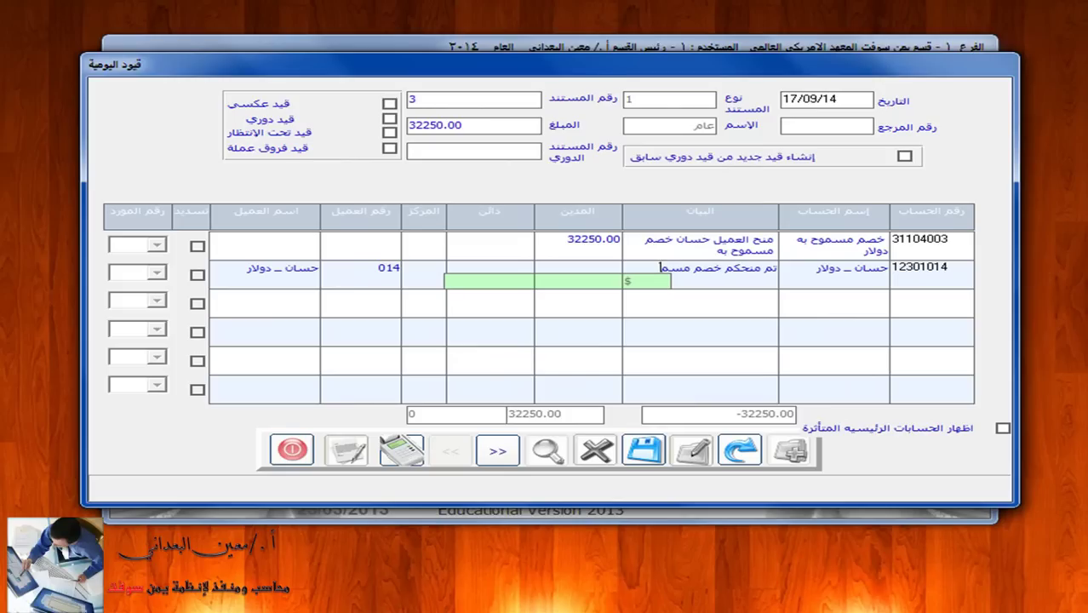
{"action": "type", "text": "وح به"}
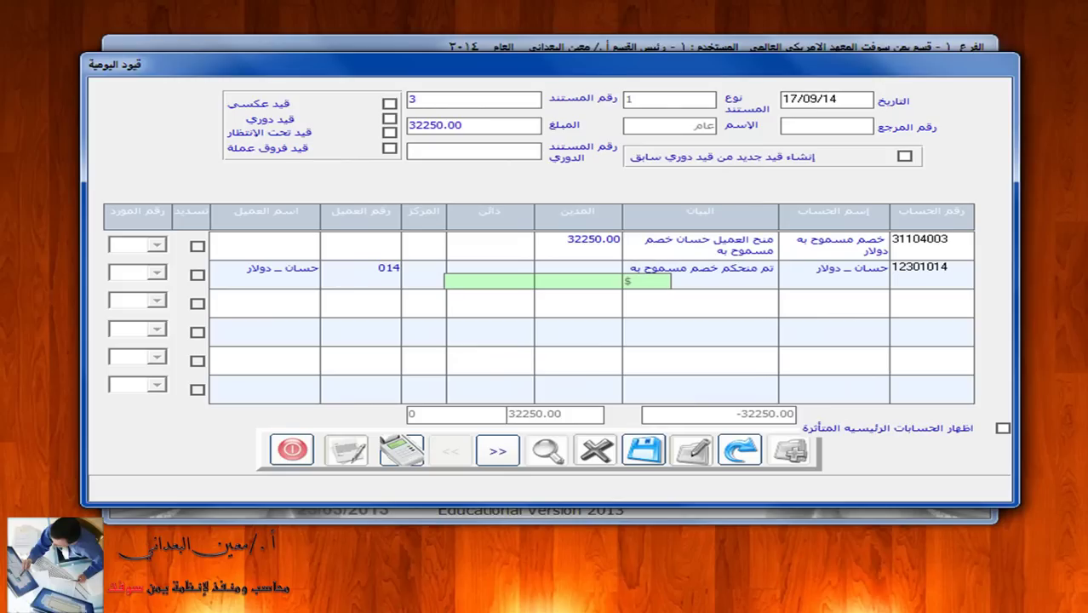
{"action": "key", "text": "Return"}
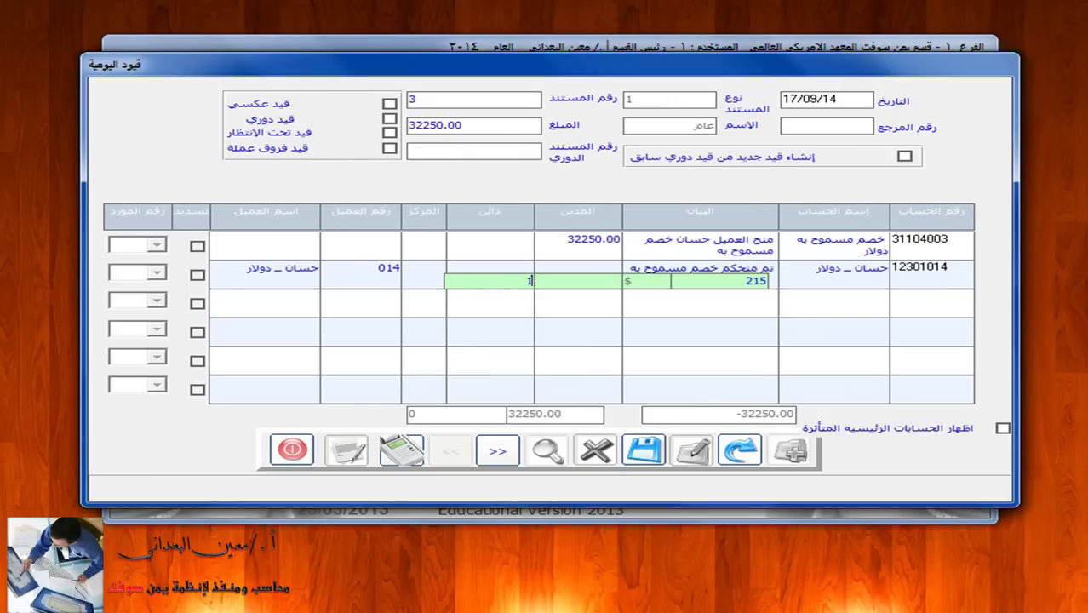
{"action": "key", "text": "Return"}
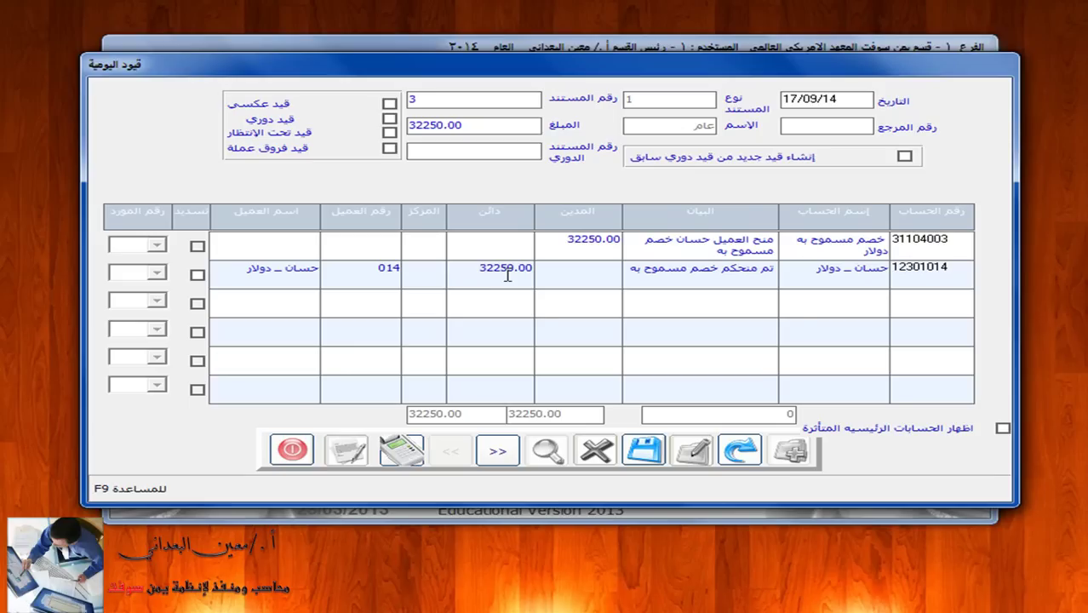
{"action": "left_click", "coordinate": [643, 449]}
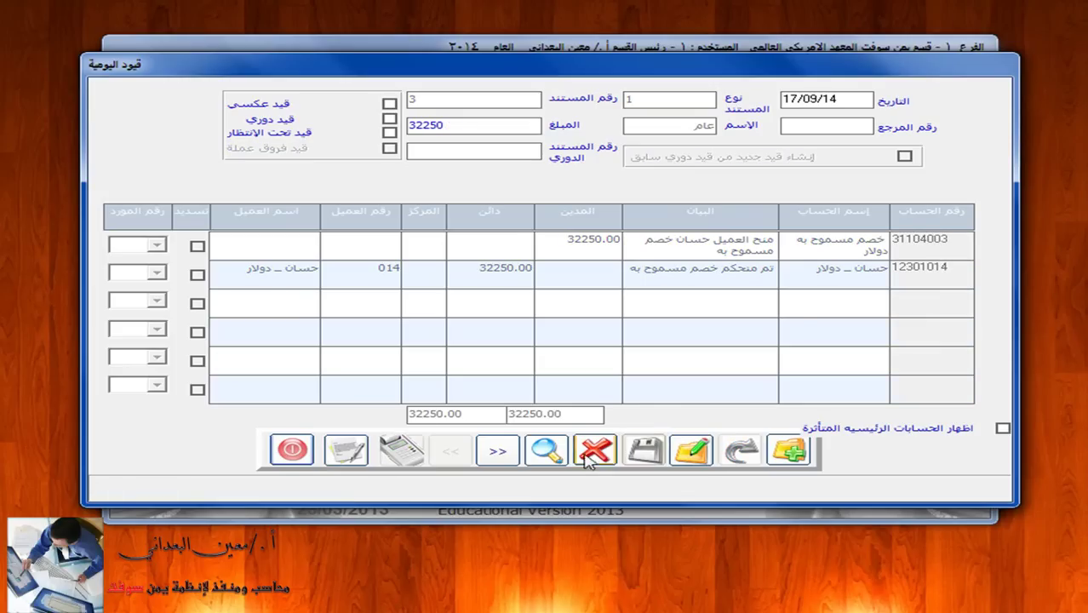
- Preview voucher 3's report without printing it, then close the journal entry form
{"action": "left_click", "coordinate": [355, 454]}
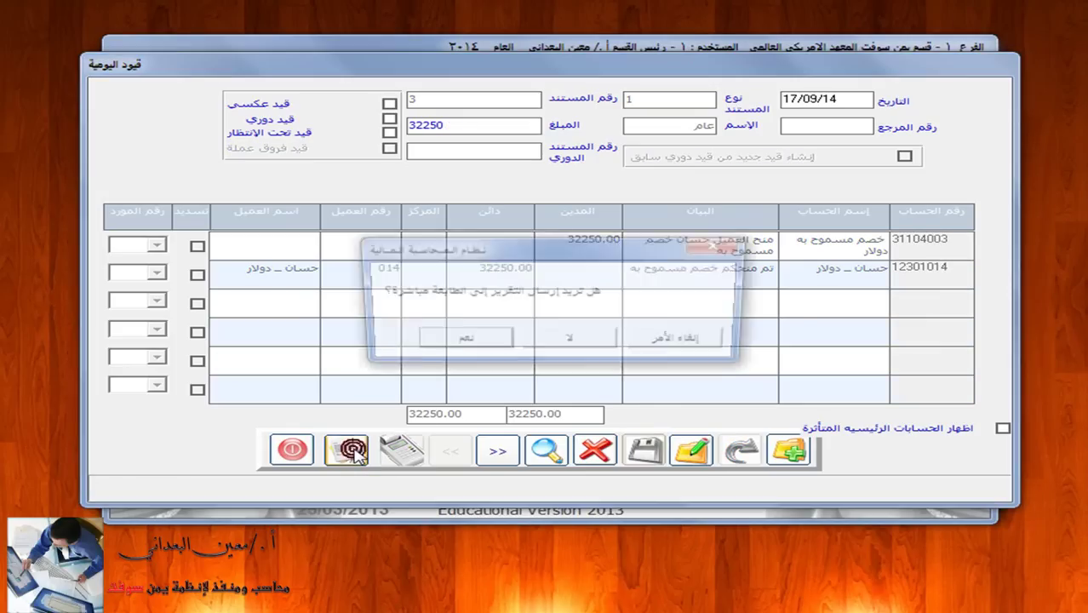
{"action": "left_click", "coordinate": [611, 343]}
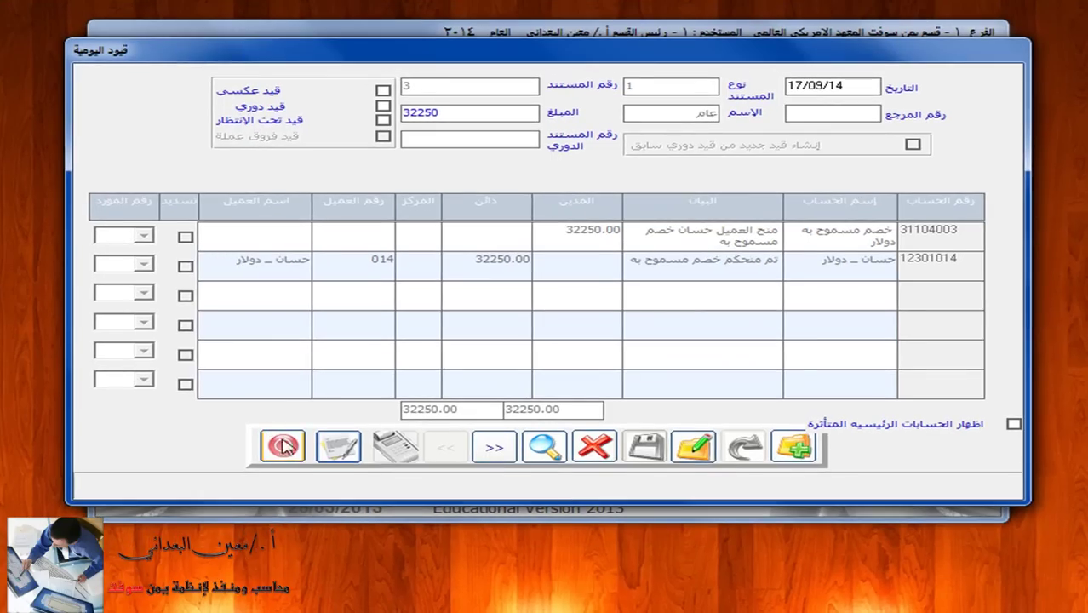
{"action": "left_click", "coordinate": [284, 445]}
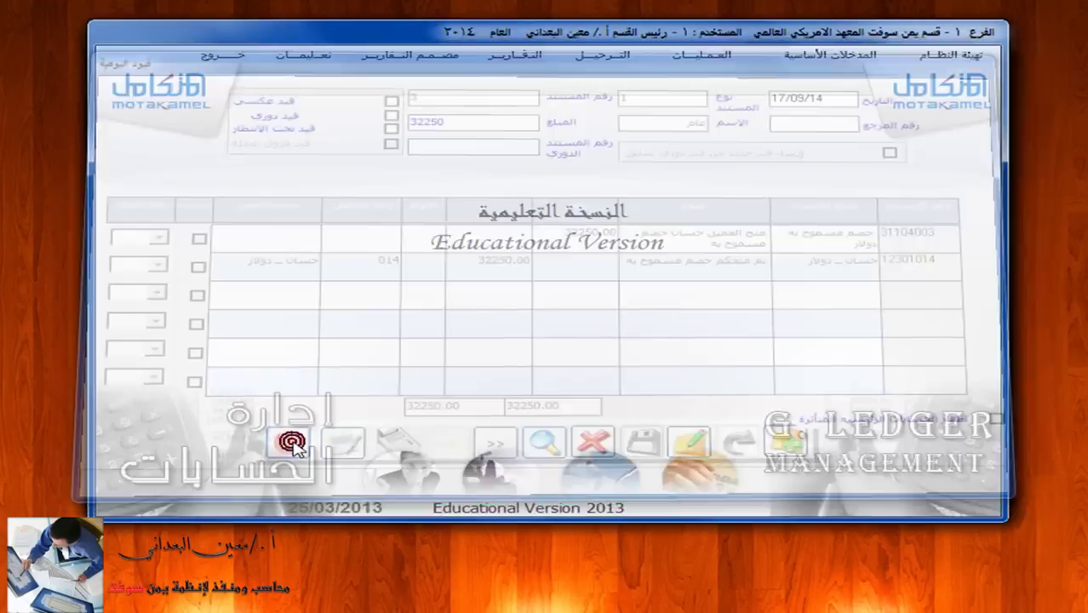
- Post journal voucher 3 via الترحيل > قيود اليومية by single document, then close the window
{"action": "left_click", "coordinate": [615, 60]}
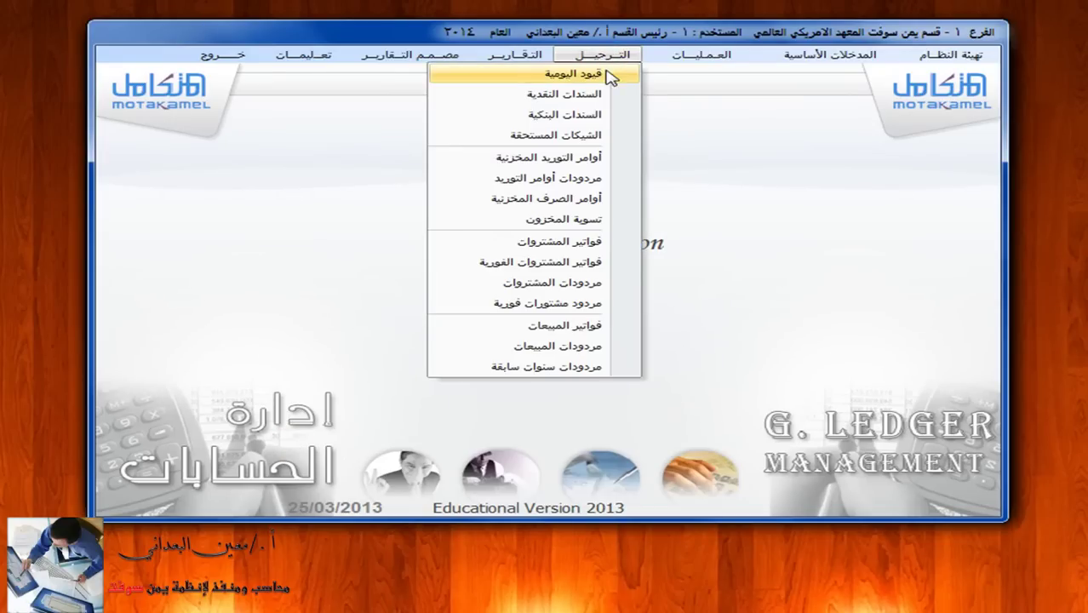
{"action": "left_click", "coordinate": [609, 73]}
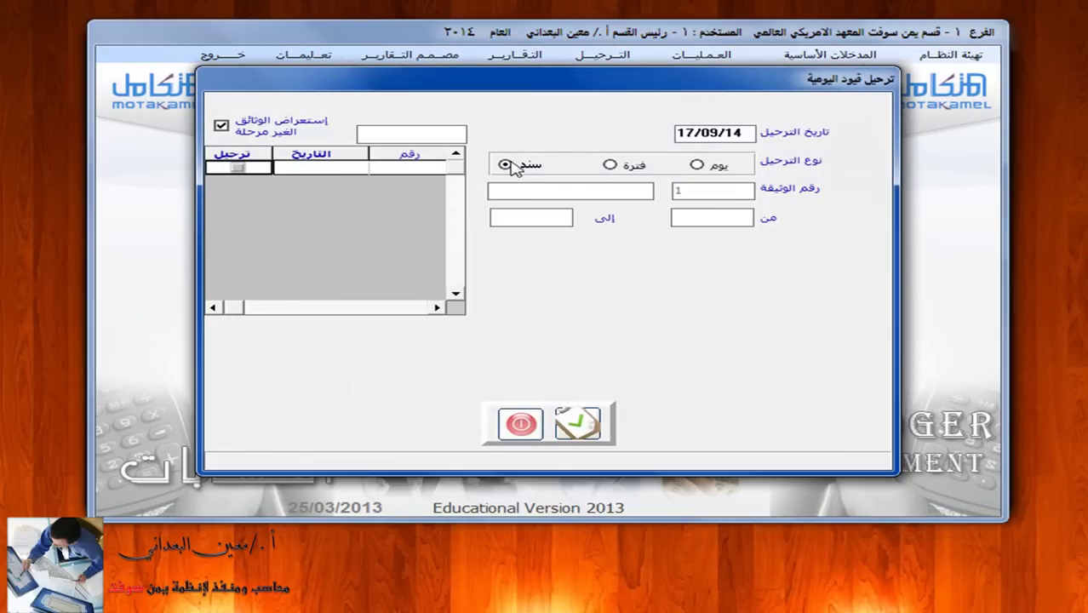
{"action": "left_click", "coordinate": [505, 165]}
{"action": "left_click", "coordinate": [240, 169]}
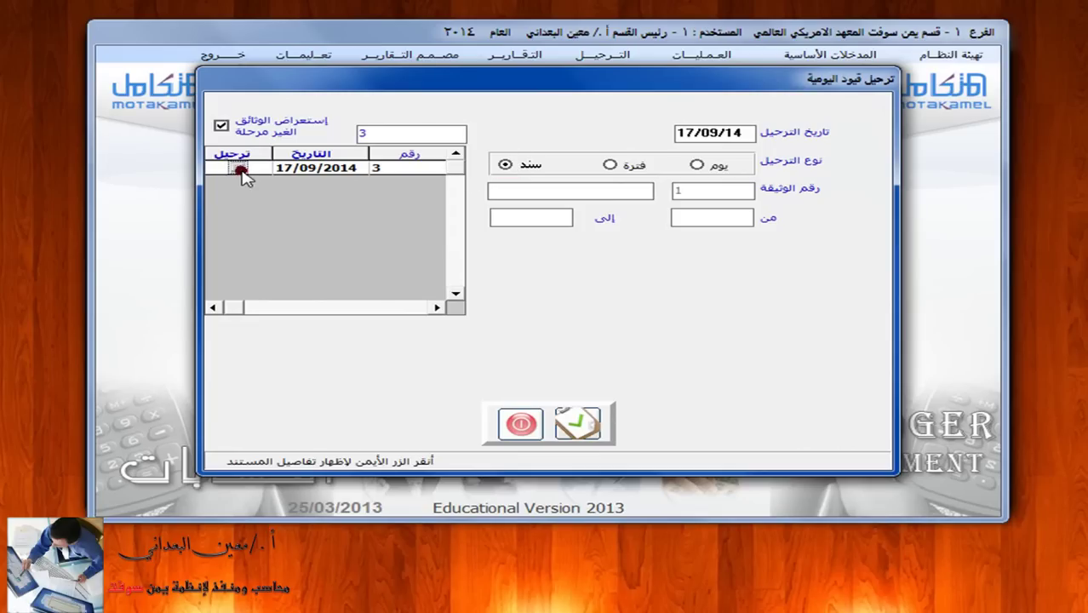
{"action": "right_click", "coordinate": [338, 167]}
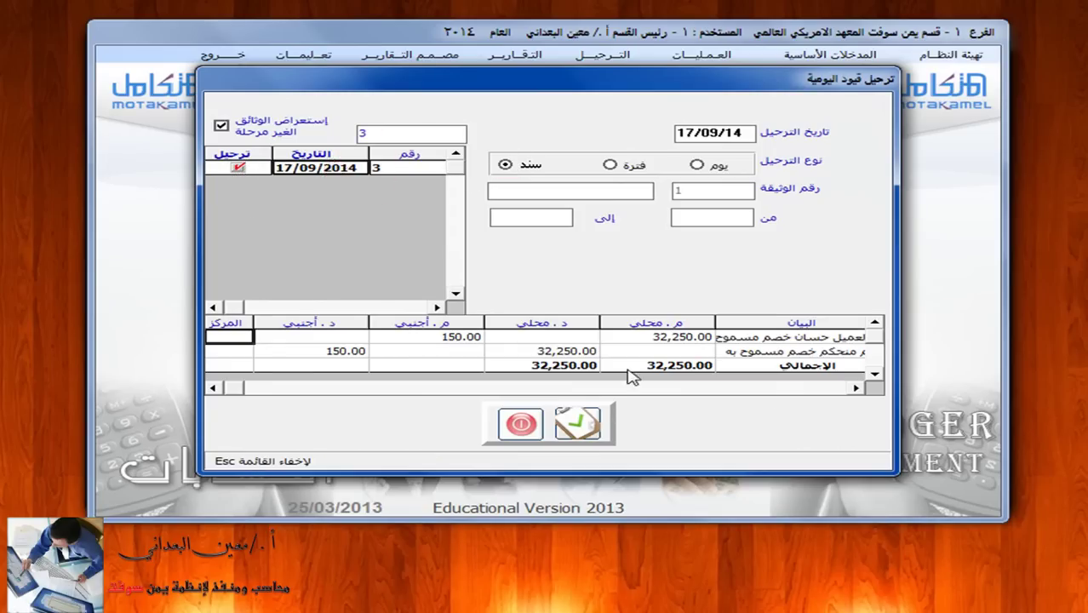
{"action": "left_click", "coordinate": [855, 387]}
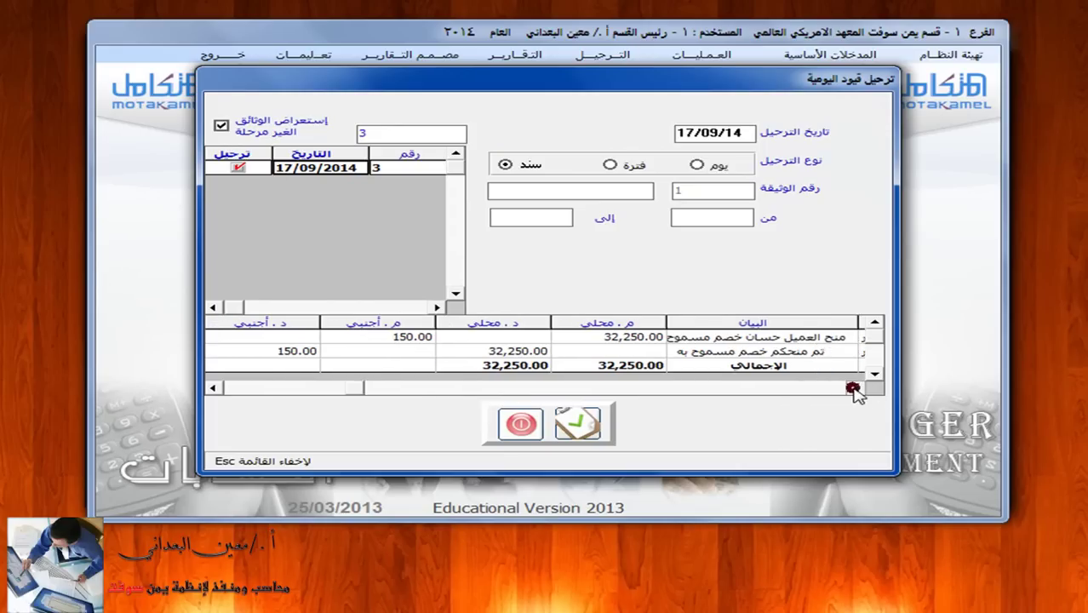
{"action": "left_click", "coordinate": [577, 426]}
{"action": "left_click", "coordinate": [528, 424]}
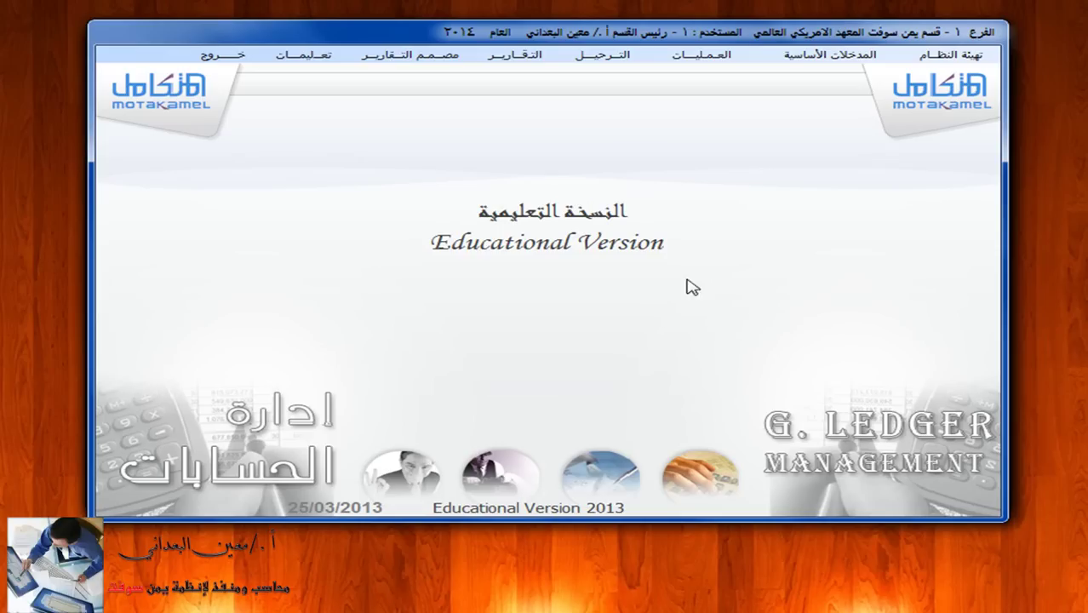
{"action": "left_click", "coordinate": [538, 62]}
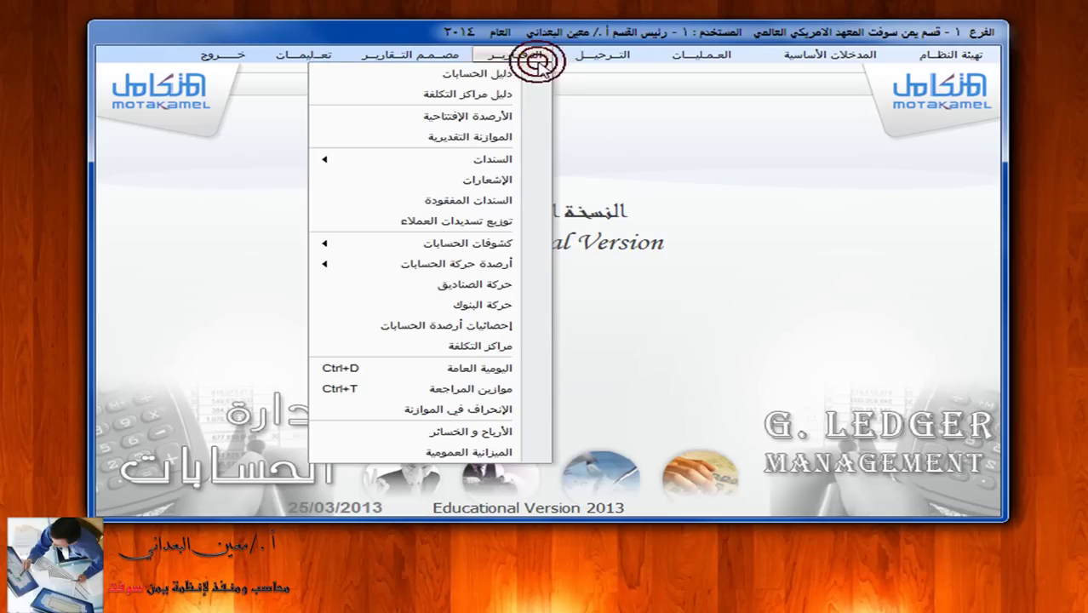
{"action": "mouse_move", "coordinate": [533, 248]}
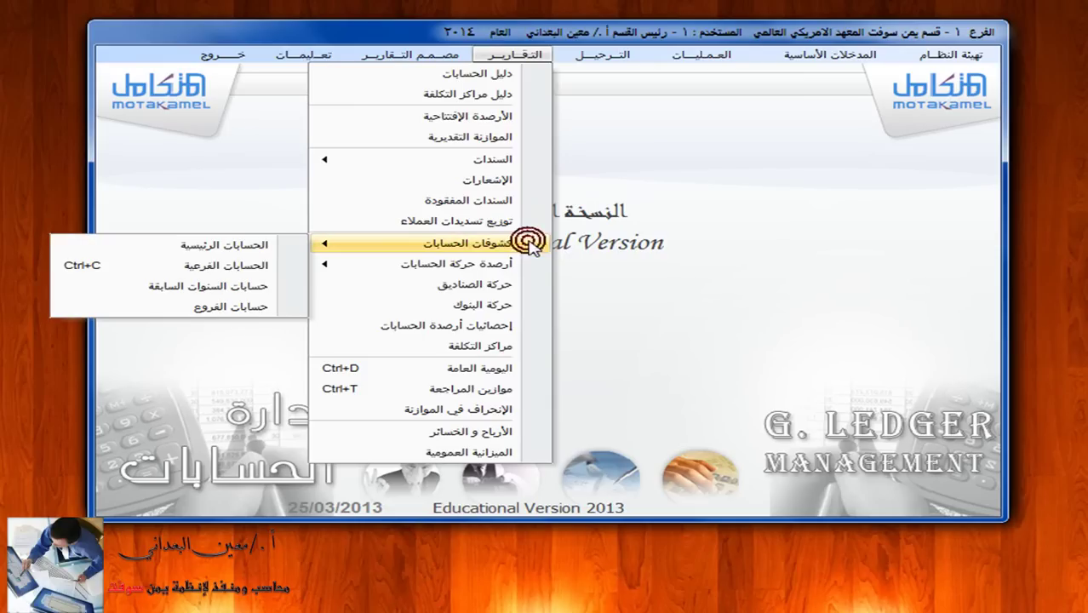
{"action": "left_click", "coordinate": [292, 268]}
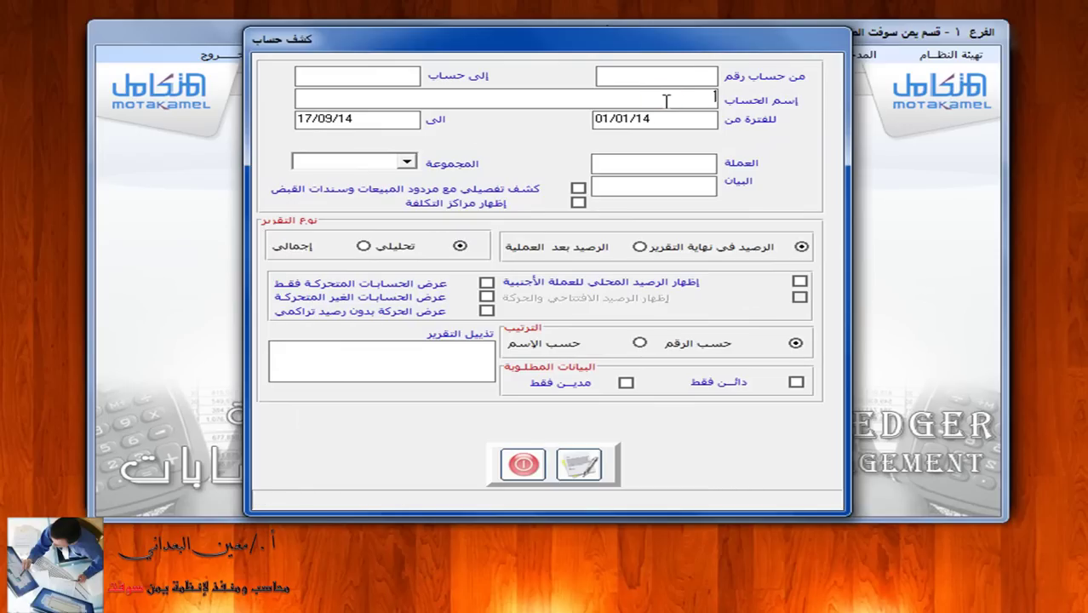
{"action": "type", "text": "حسان*"}
{"action": "key", "text": "Return"}
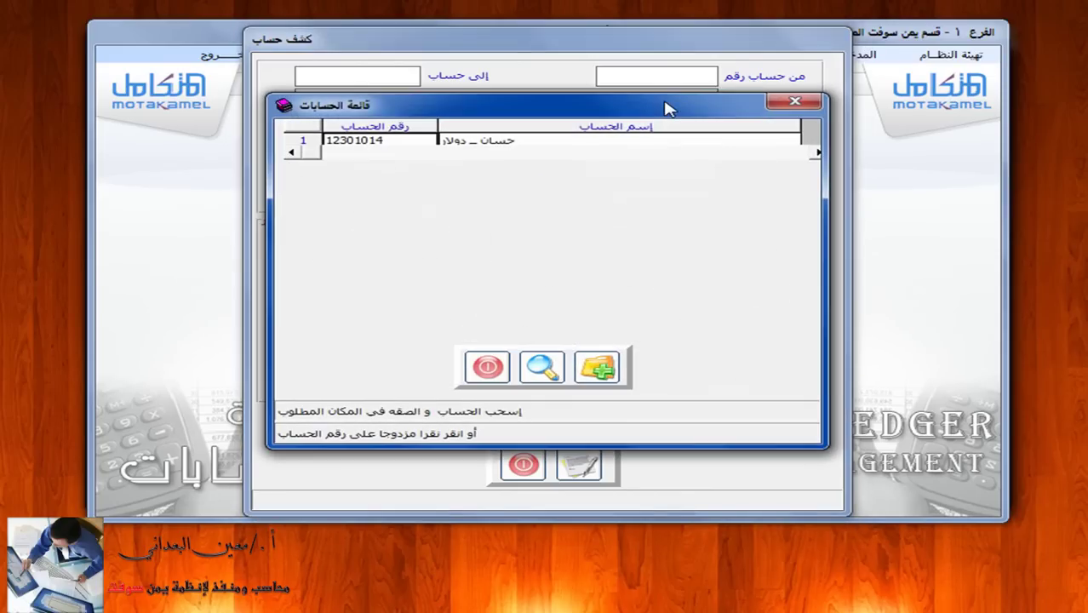
{"action": "double_click", "coordinate": [549, 142]}
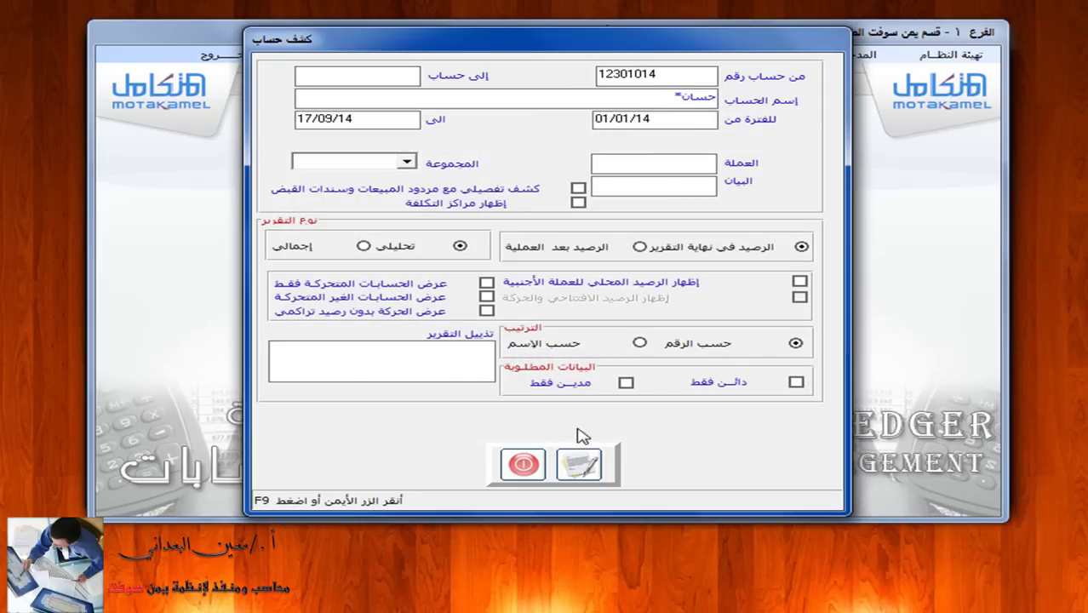
{"action": "left_click", "coordinate": [584, 467]}
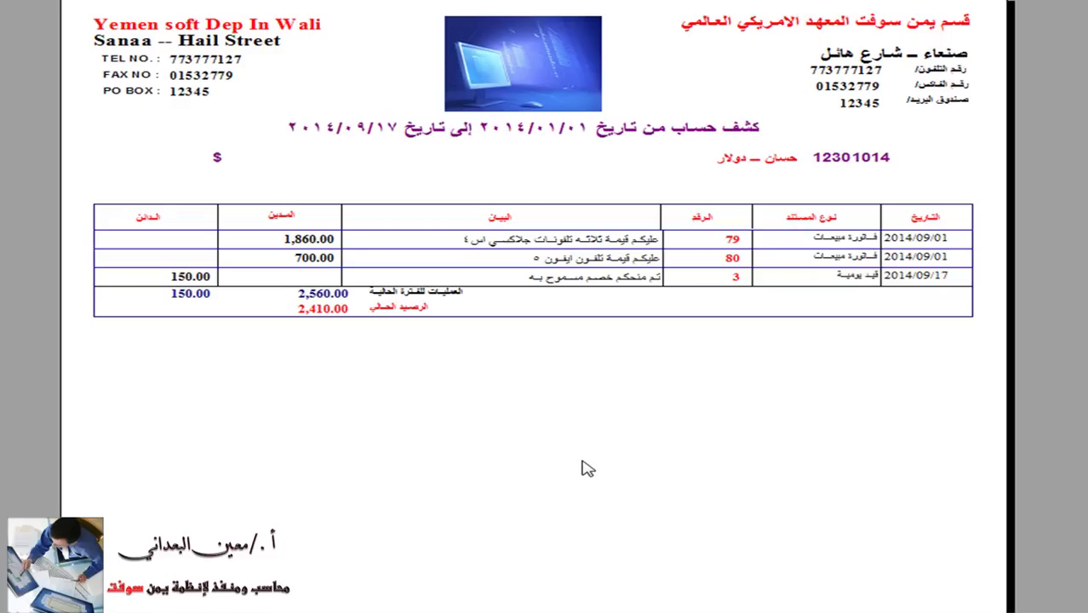
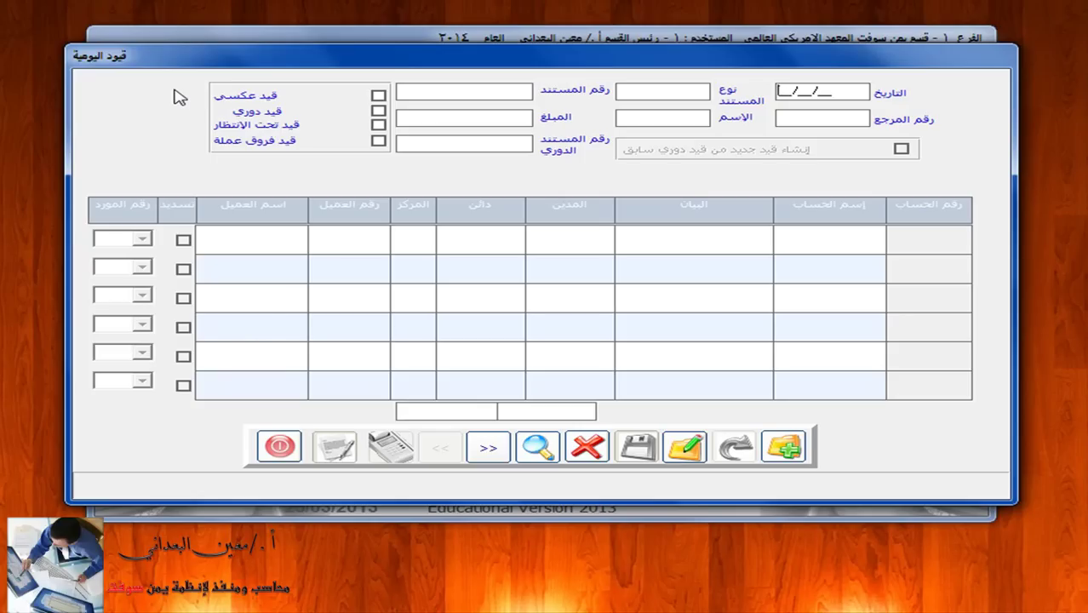
- Close the journal form and start a new cheque receipt voucher
{"action": "left_click", "coordinate": [283, 446]}
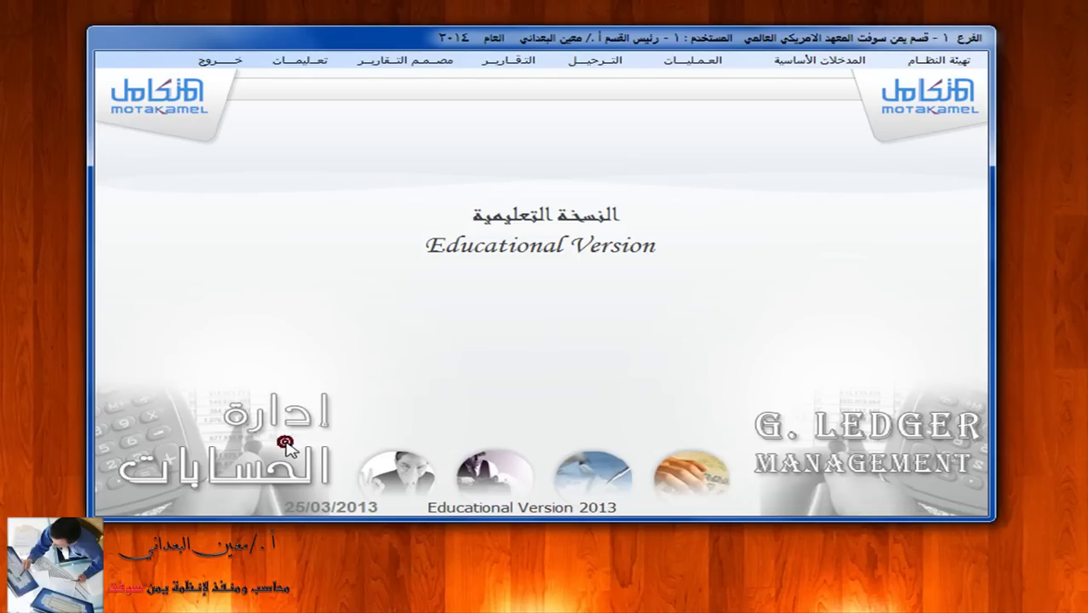
{"action": "left_click", "coordinate": [709, 65]}
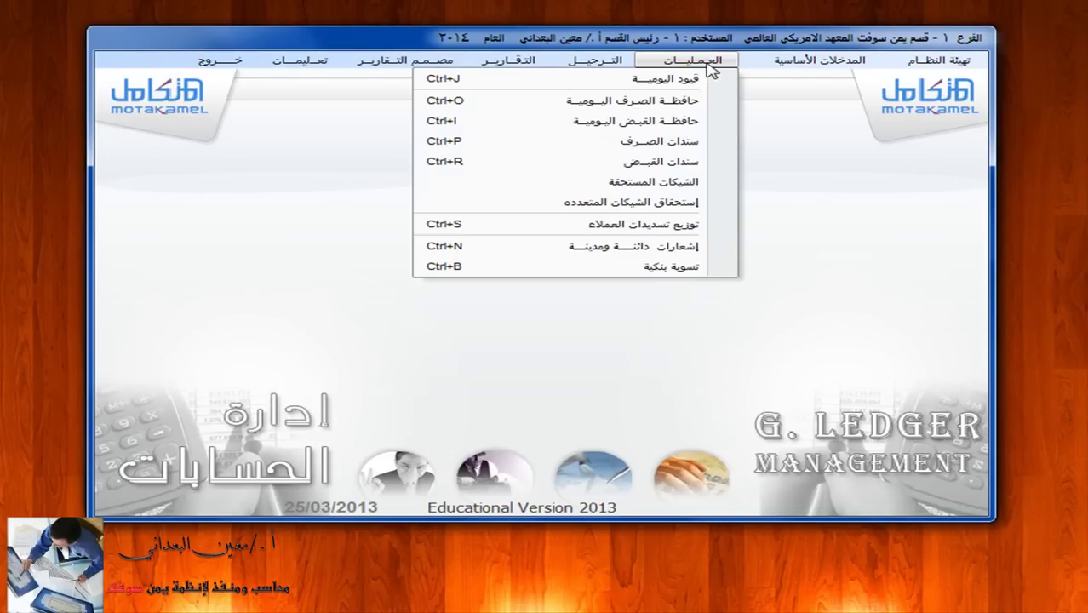
{"action": "left_click", "coordinate": [695, 162]}
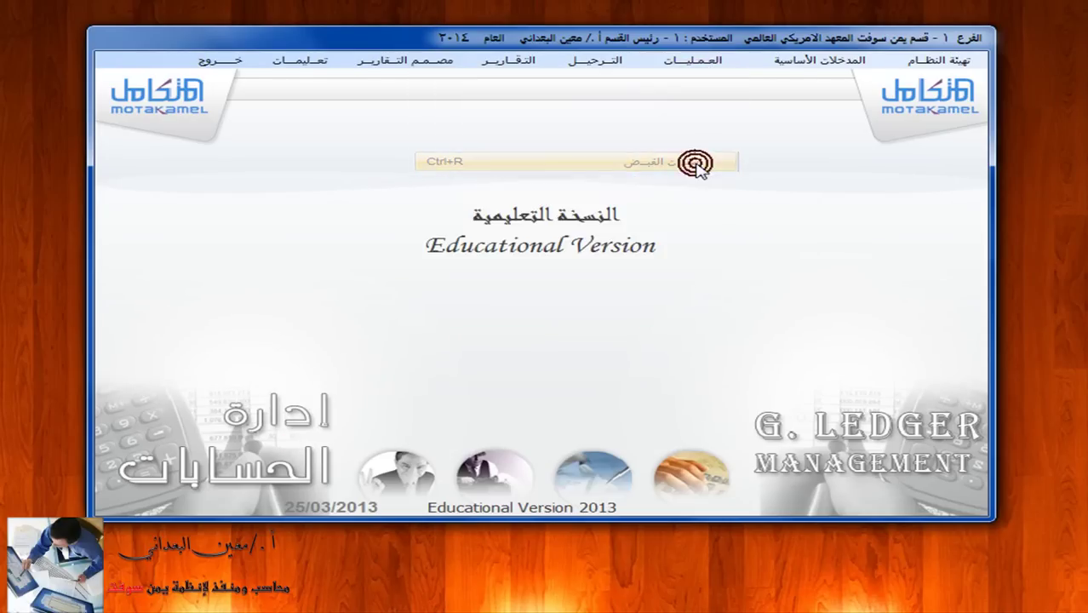
{"action": "left_click", "coordinate": [234, 67]}
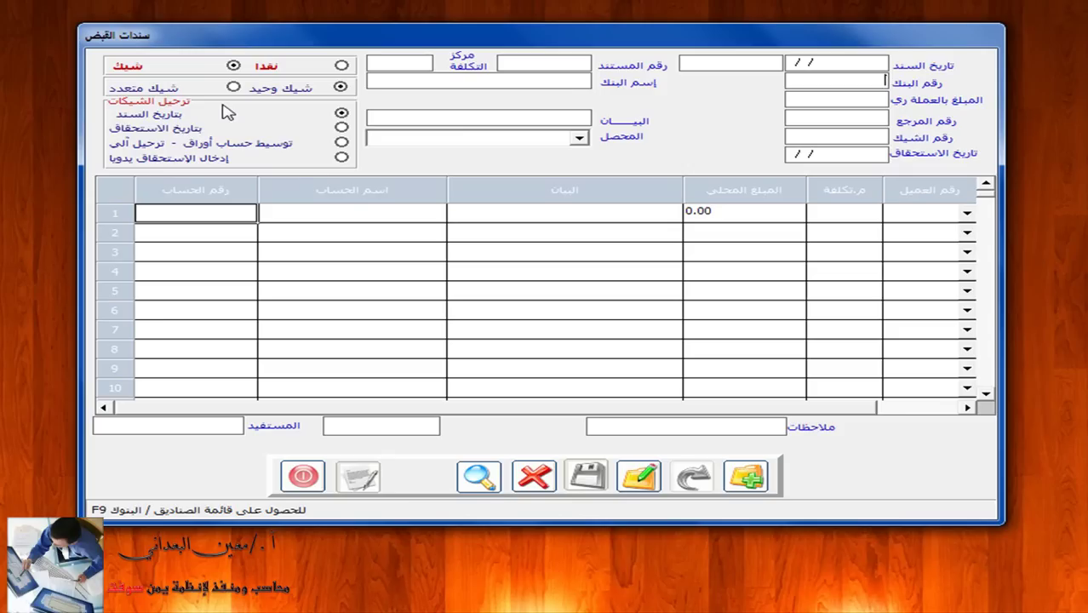
{"action": "left_click", "coordinate": [746, 474]}
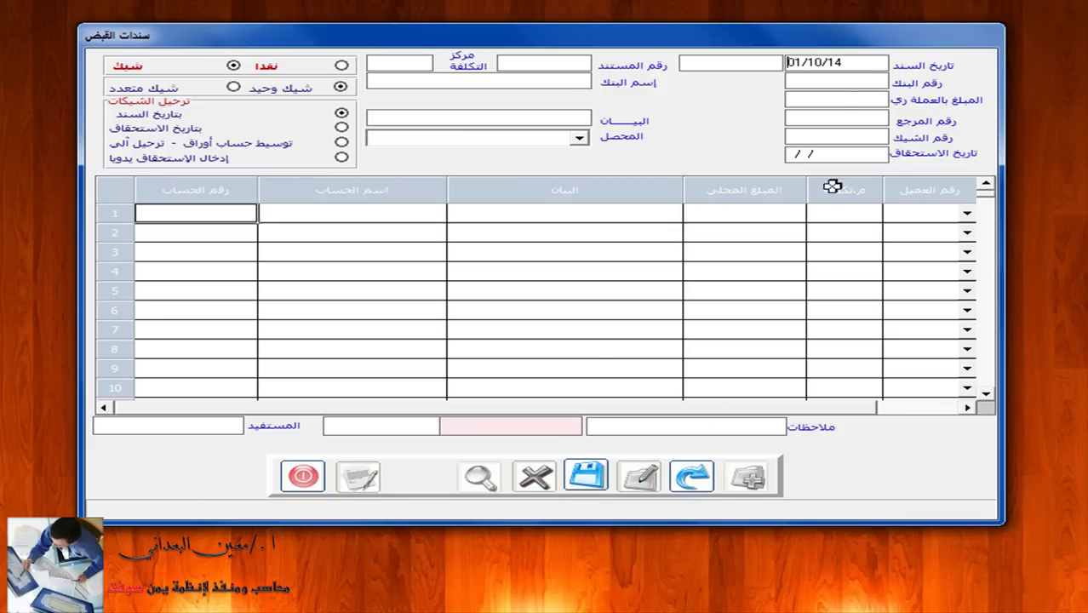
- Fill the voucher header: bank 3, 300 dollars, cheque 45, and a payment-on-account description
{"action": "left_click", "coordinate": [838, 82]}
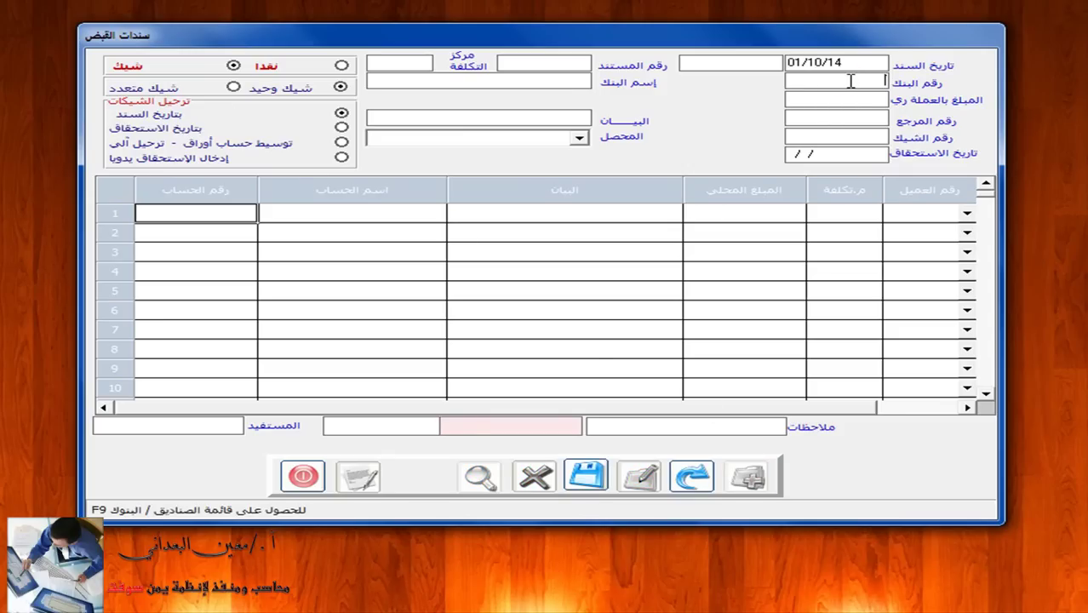
{"action": "key", "text": "F9"}
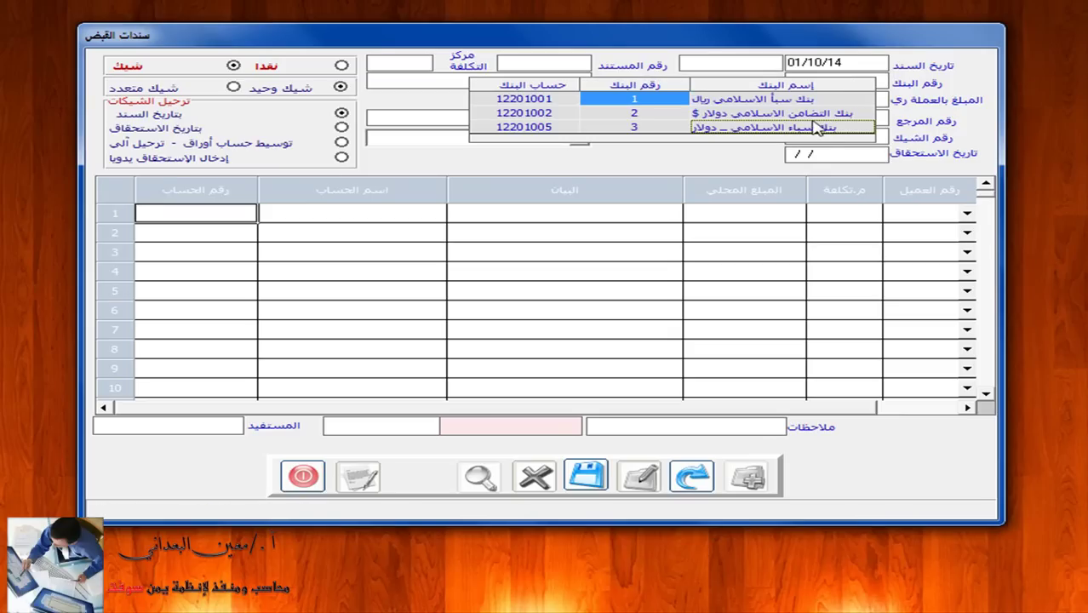
{"action": "double_click", "coordinate": [809, 126]}
{"action": "left_click", "coordinate": [550, 99]}
{"action": "type", "text": "300"}
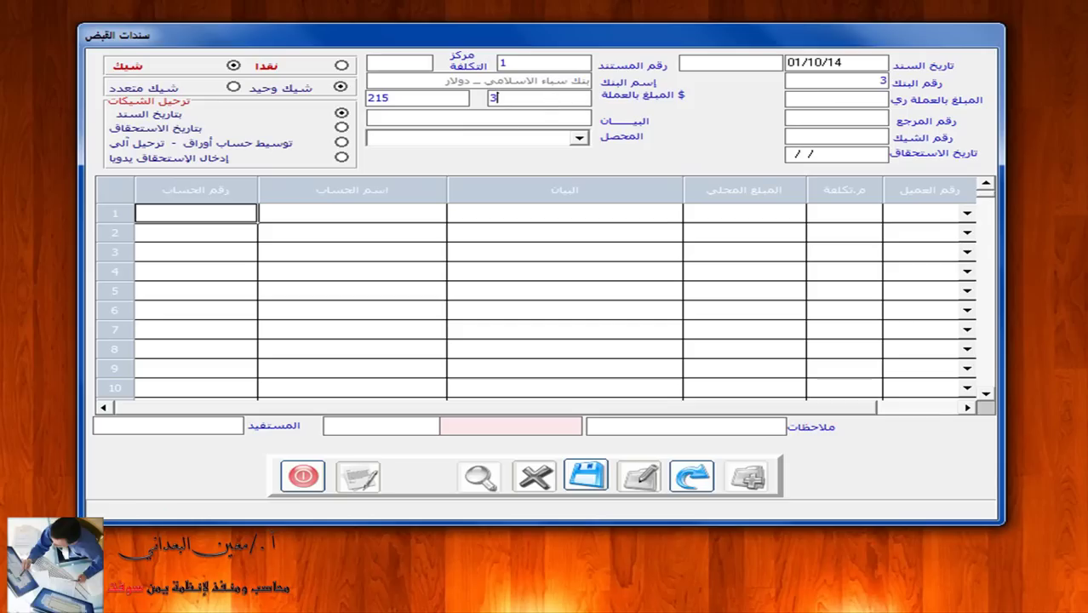
{"action": "key", "text": "Return"}
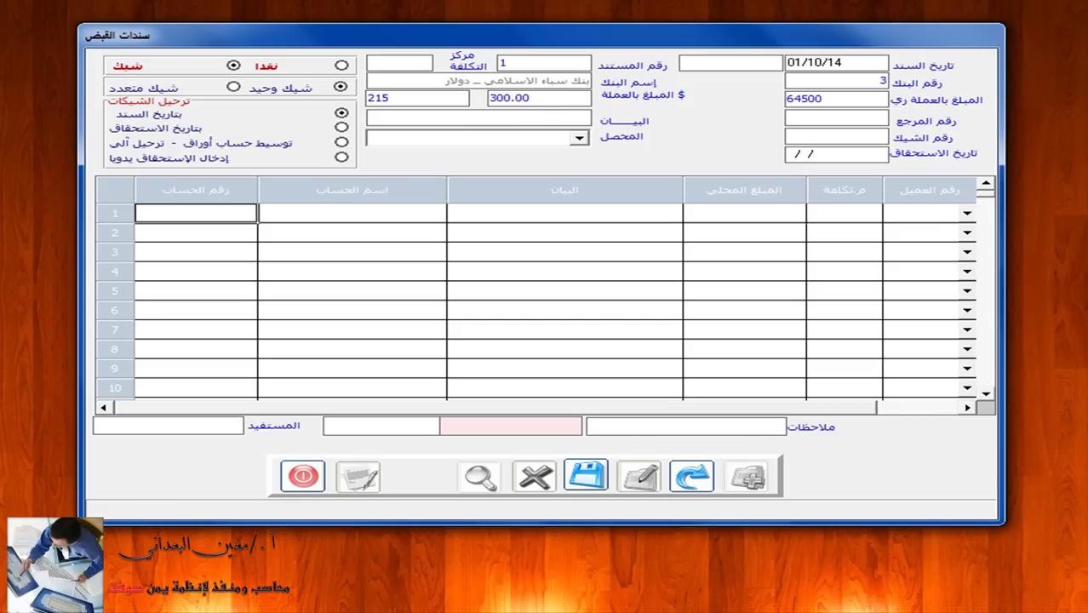
{"action": "left_click", "coordinate": [824, 141]}
{"action": "type", "text": "45"}
{"action": "left_click", "coordinate": [485, 108]}
{"action": "left_click", "coordinate": [498, 118]}
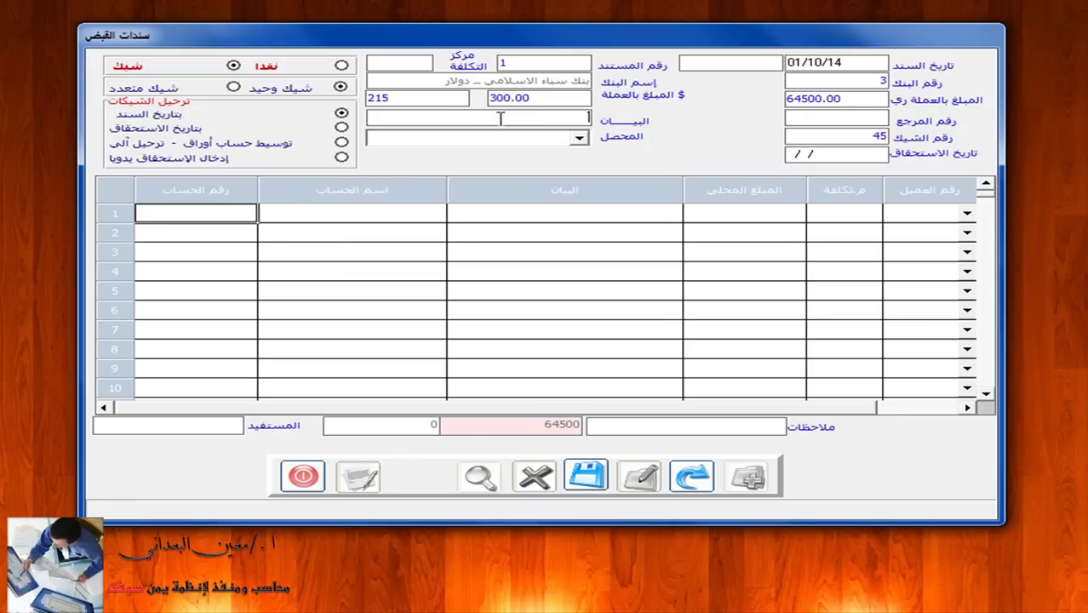
{"action": "type", "text": "حسان ـ دفعه من الحساب"}
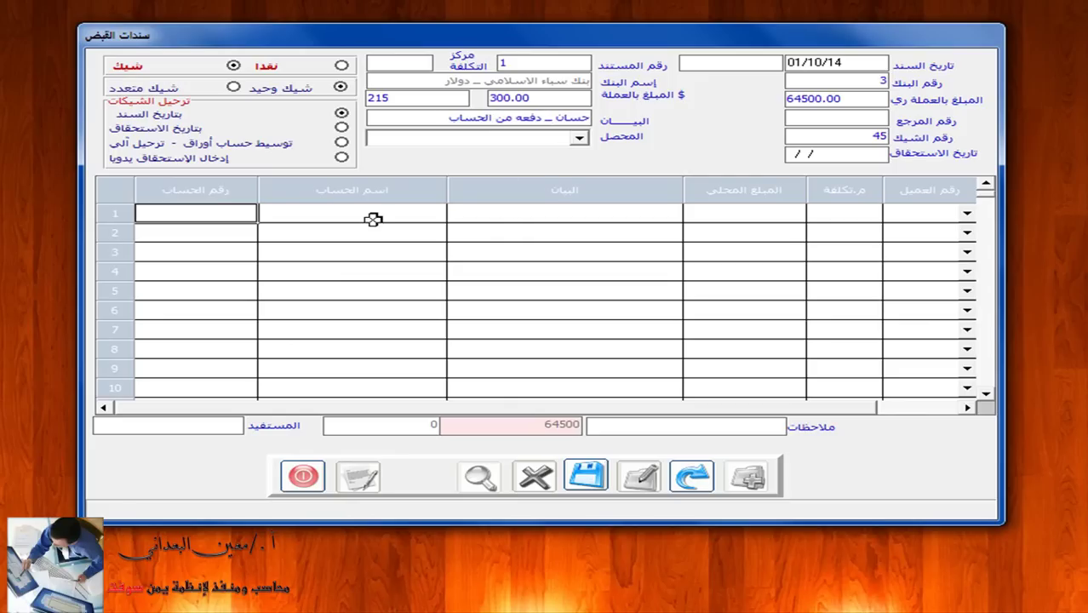
- Put the customer's dollar account in row 1 for 300 and save the voucher (64500.00)
{"action": "left_click", "coordinate": [369, 218]}
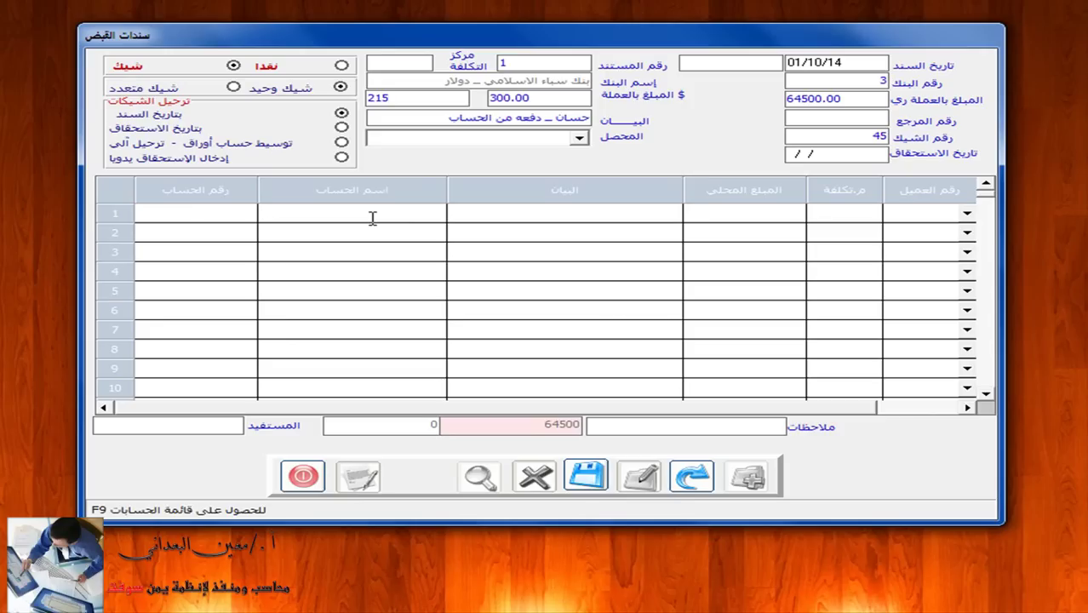
{"action": "type", "text": "*حسان"}
{"action": "key", "text": "Return"}
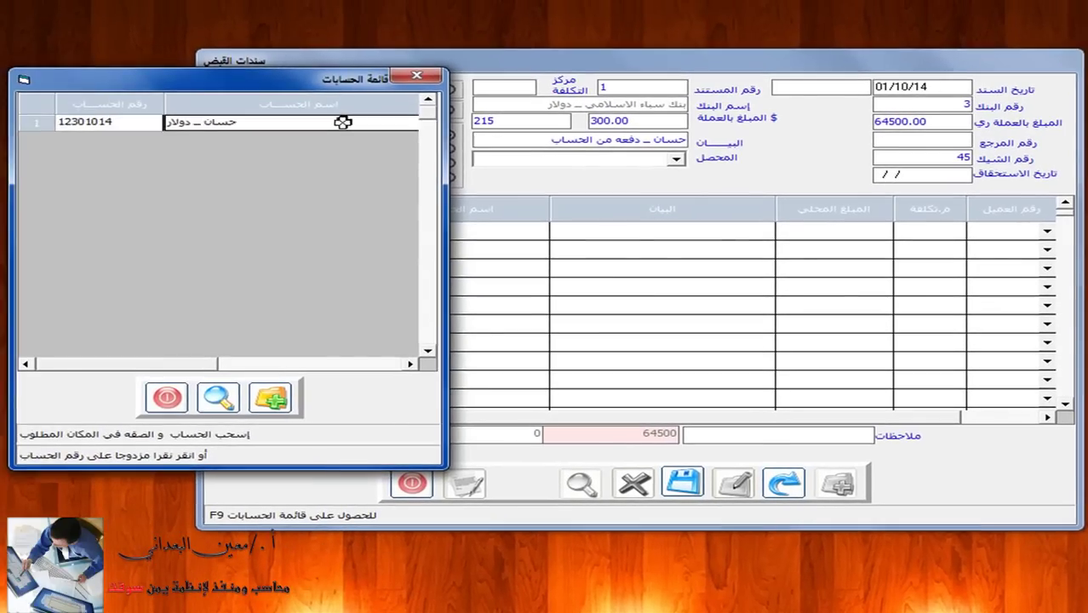
{"action": "double_click", "coordinate": [342, 122]}
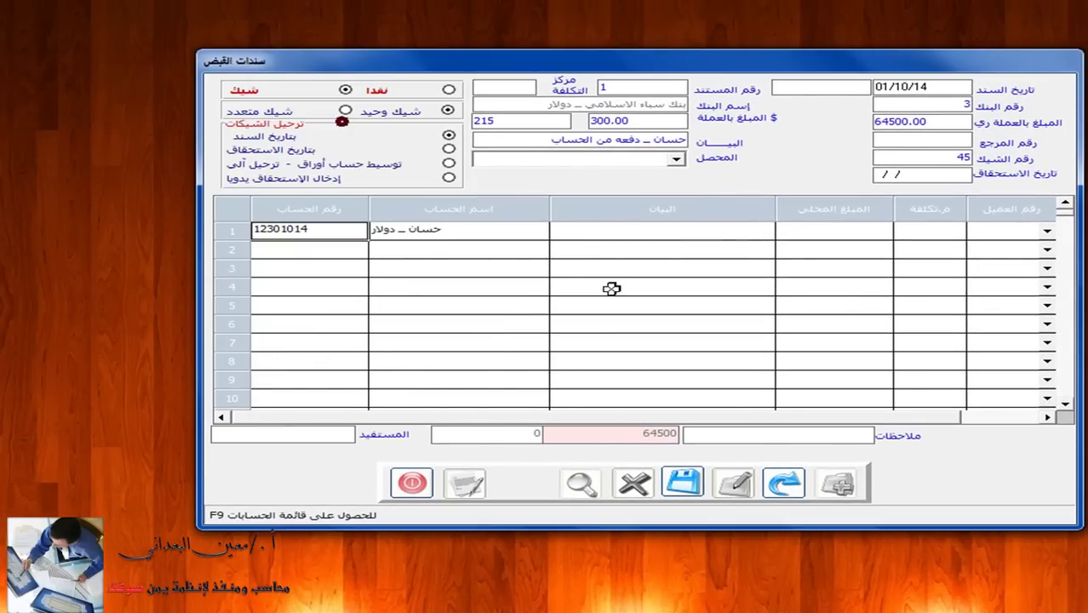
{"action": "left_click", "coordinate": [685, 228]}
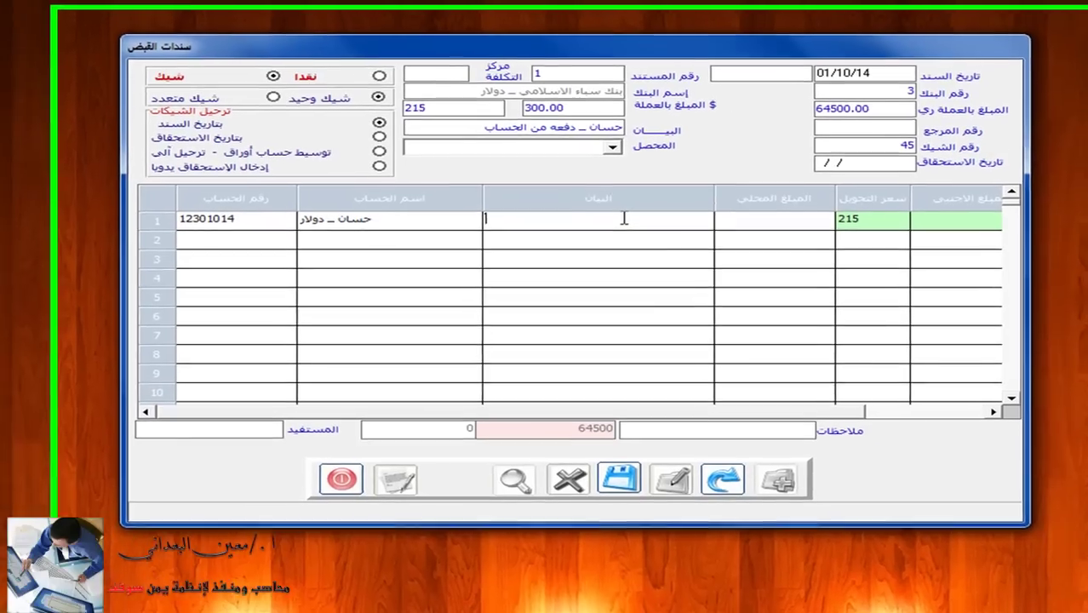
{"action": "key", "text": "Return"}
{"action": "key", "text": "Return"}
{"action": "key", "text": "Return"}
{"action": "key", "text": "Return"}
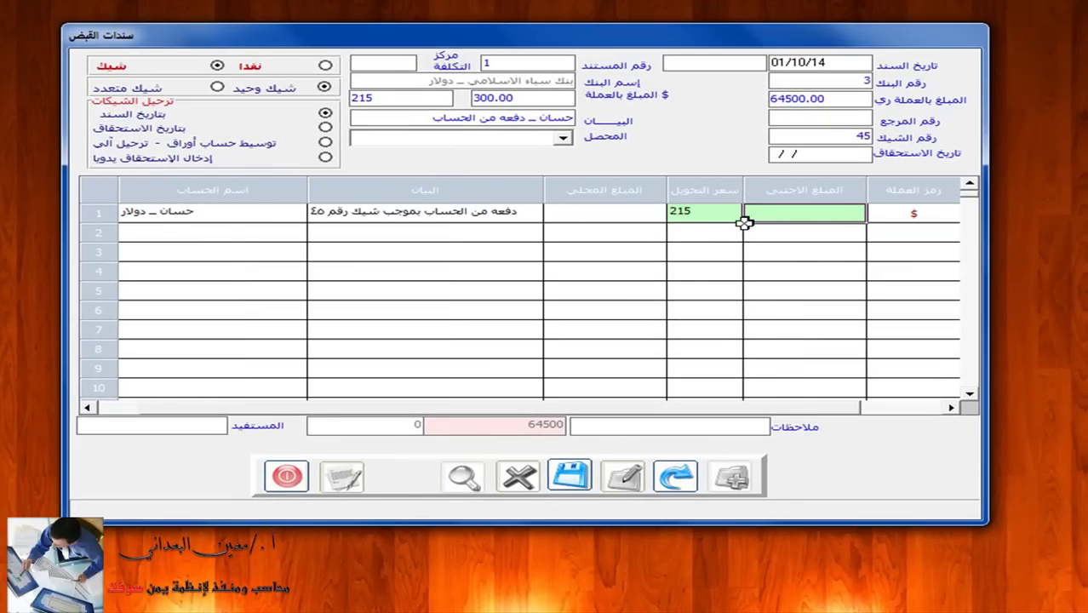
{"action": "type", "text": "300"}
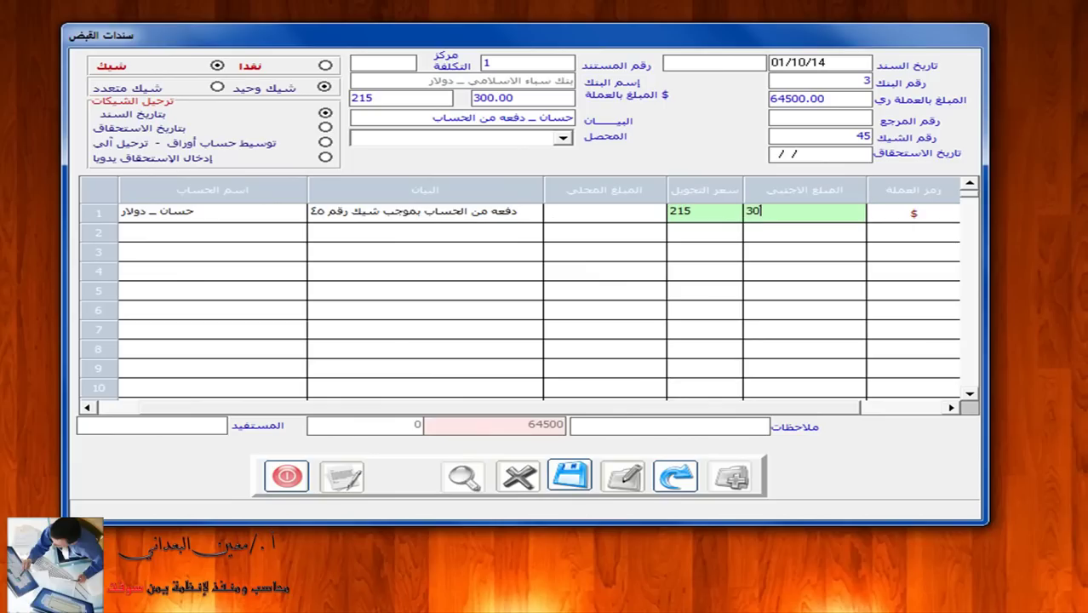
{"action": "left_click", "coordinate": [571, 475]}
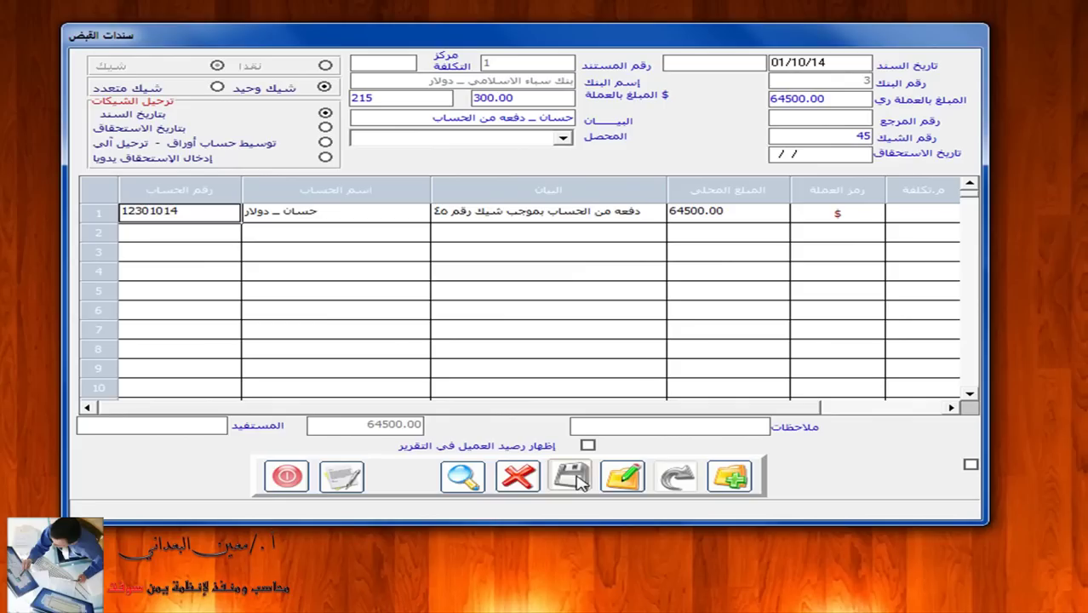
- Post bank 3's receipt cheque voucher 1 through bank voucher posting, then close the dialog
{"action": "left_click", "coordinate": [286, 477]}
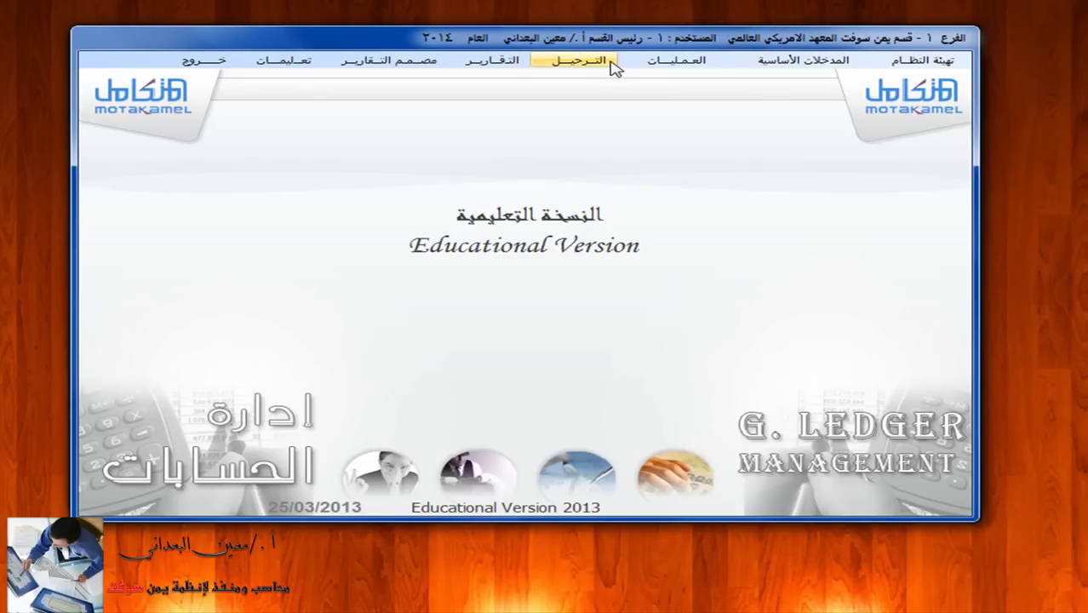
{"action": "left_click", "coordinate": [609, 62]}
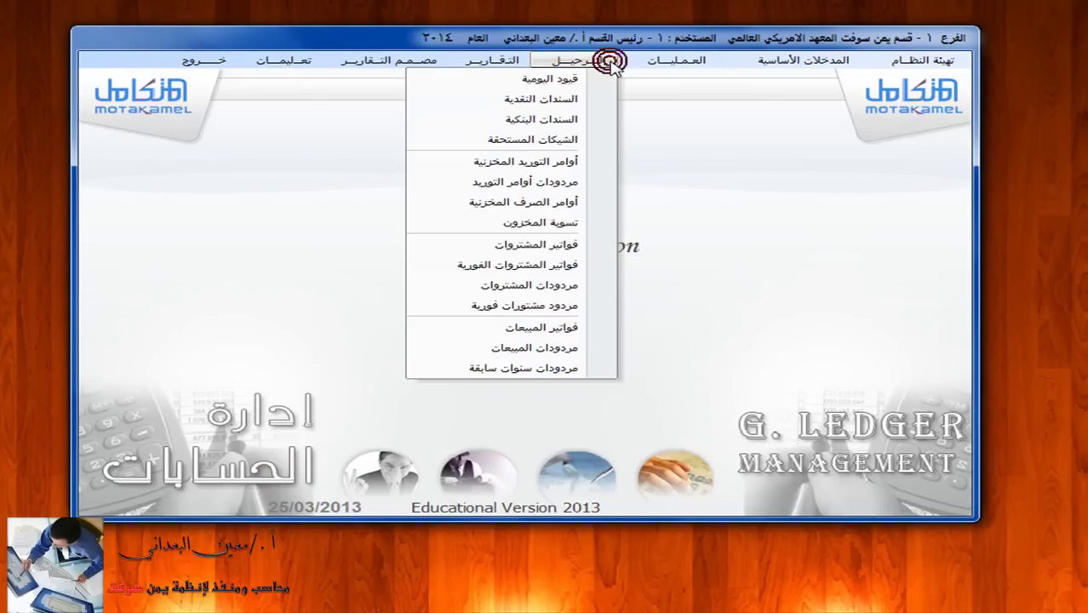
{"action": "left_click", "coordinate": [593, 122]}
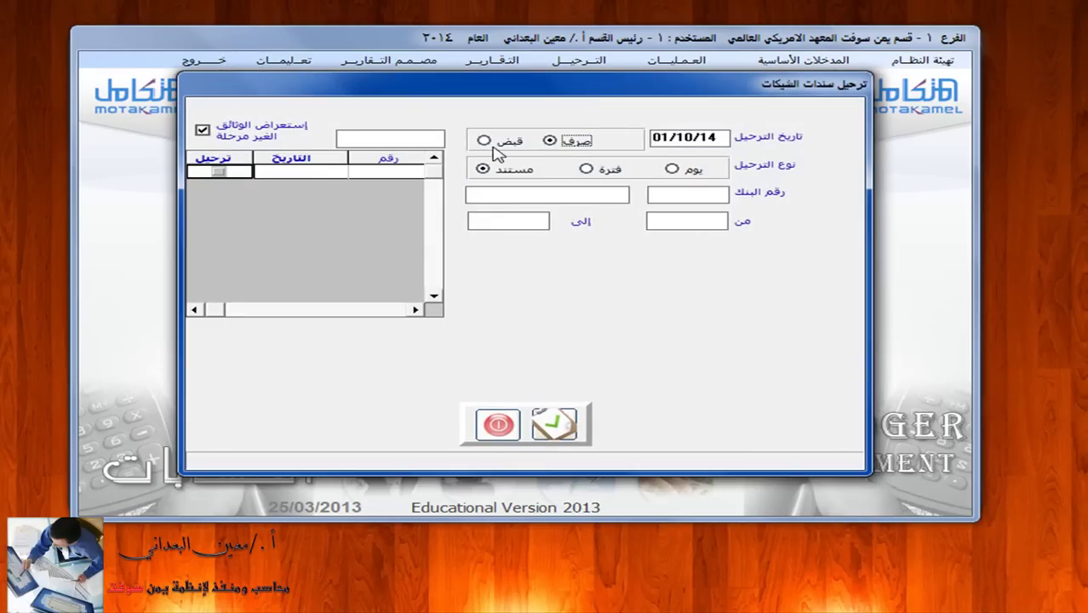
{"action": "left_click", "coordinate": [485, 142]}
{"action": "left_click", "coordinate": [691, 197]}
{"action": "double_click", "coordinate": [695, 198]}
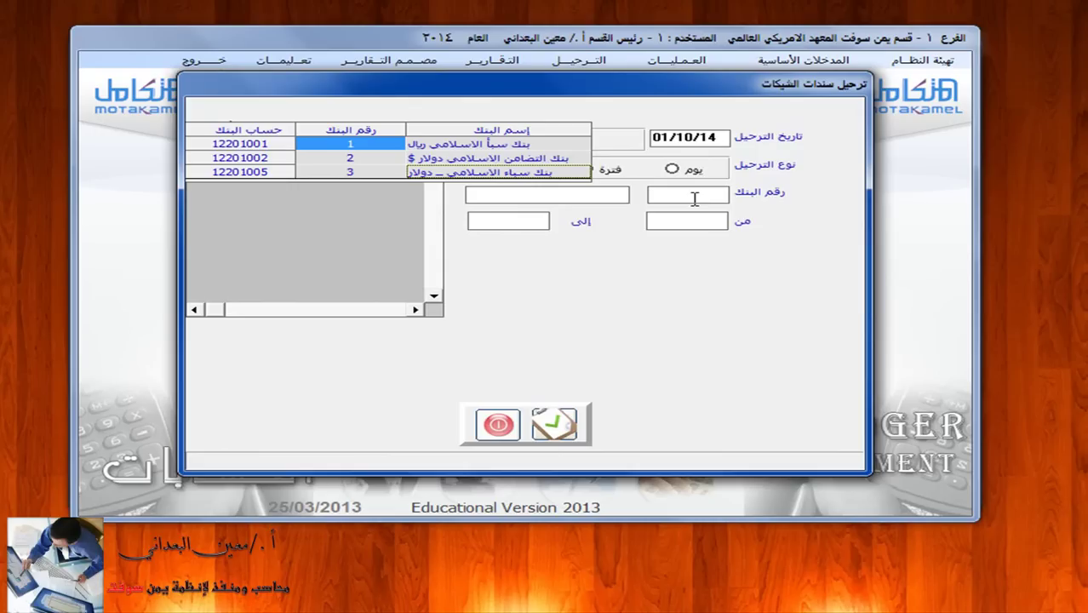
{"action": "double_click", "coordinate": [496, 174]}
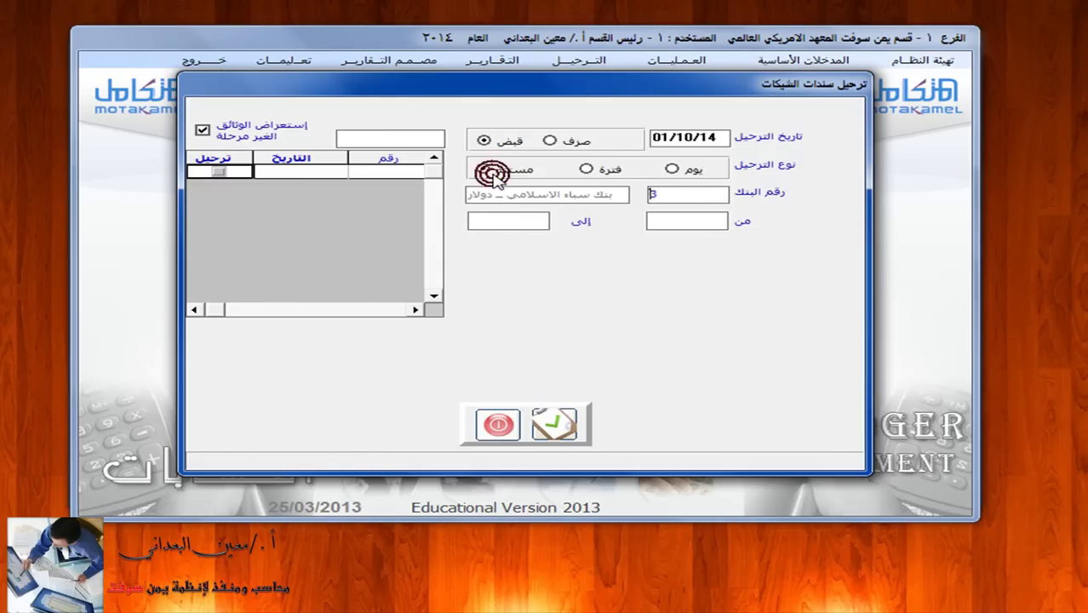
{"action": "left_click", "coordinate": [220, 172]}
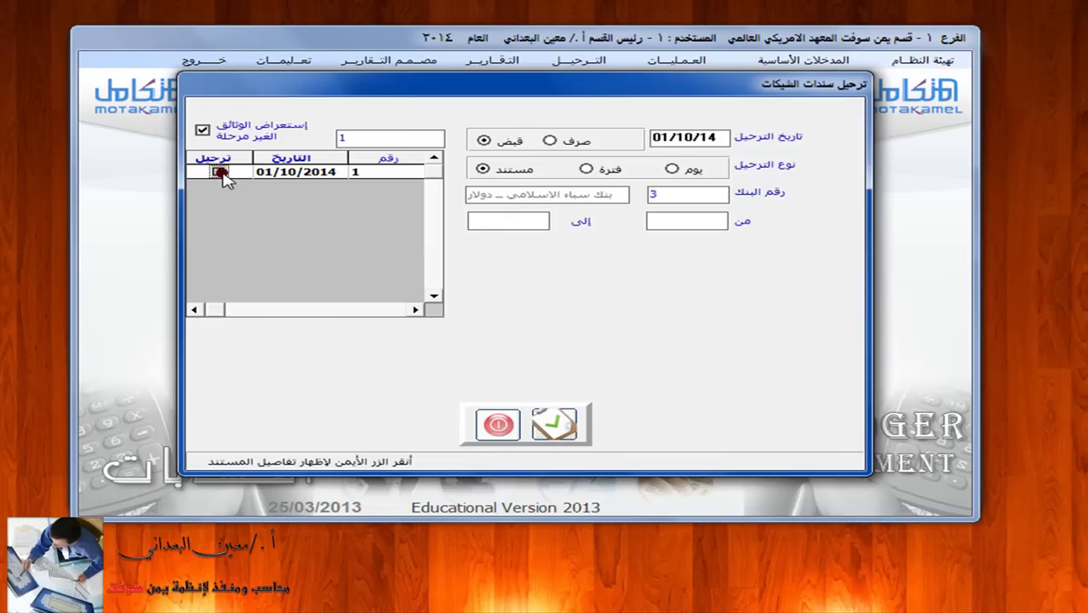
{"action": "left_click", "coordinate": [558, 424]}
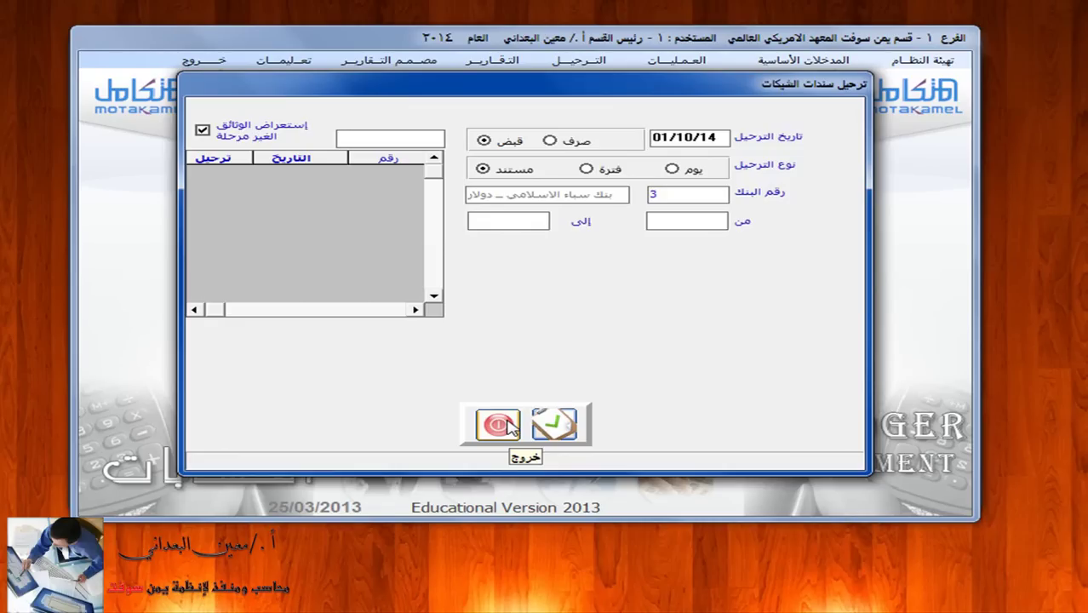
{"action": "left_click", "coordinate": [499, 425]}
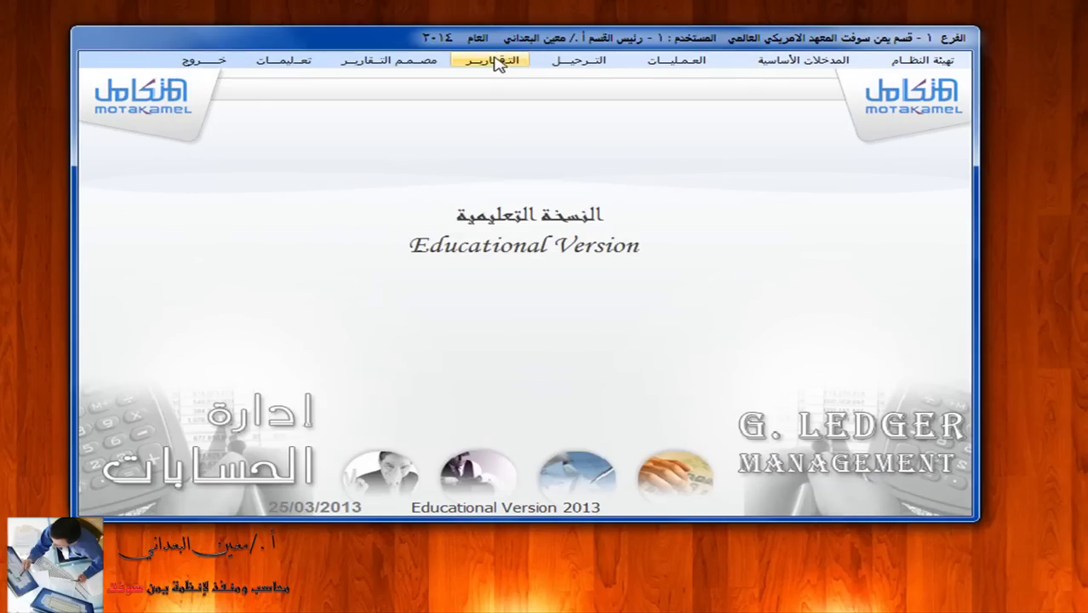
- Filter the General Journal to receipt vouchers, bank entries, Sinai Islamic dollar bank (3), and preview it
{"action": "left_click", "coordinate": [524, 69]}
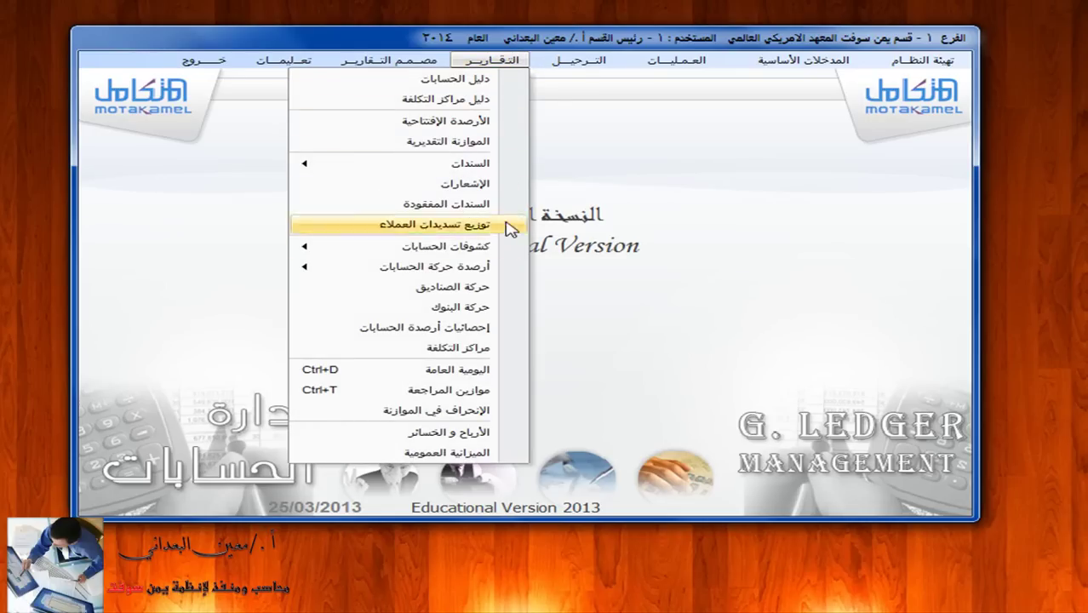
{"action": "left_click", "coordinate": [509, 371]}
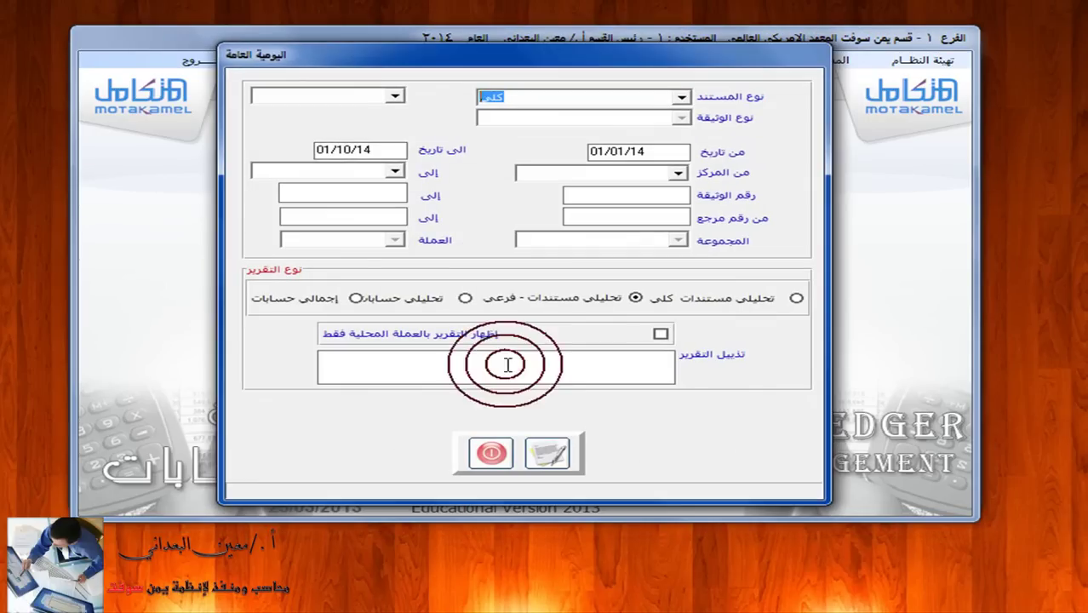
{"action": "left_click", "coordinate": [681, 100]}
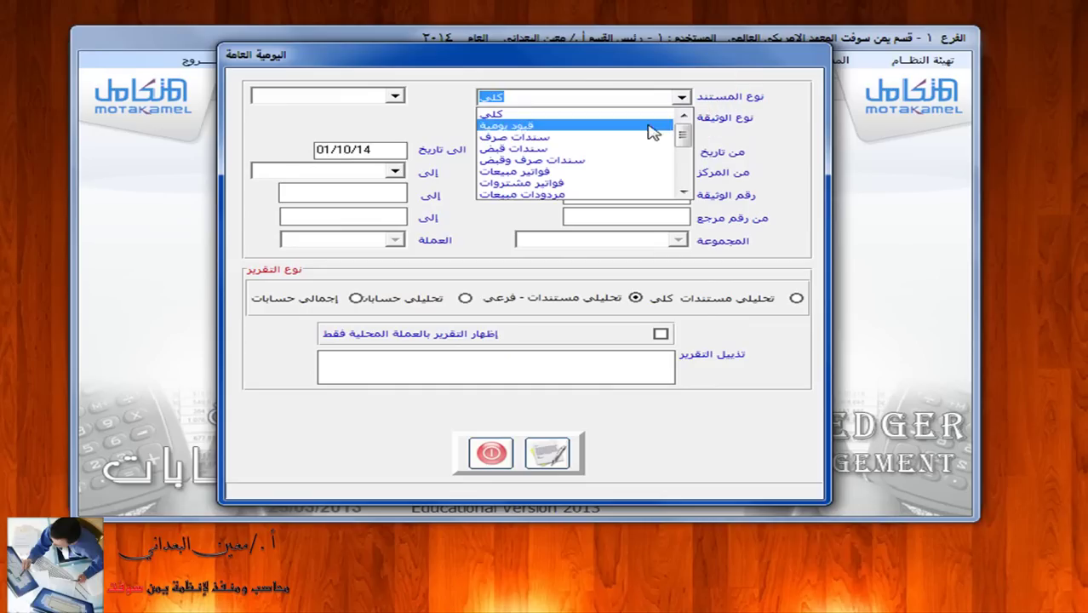
{"action": "left_click", "coordinate": [638, 150]}
{"action": "left_click", "coordinate": [681, 118]}
{"action": "left_click", "coordinate": [669, 147]}
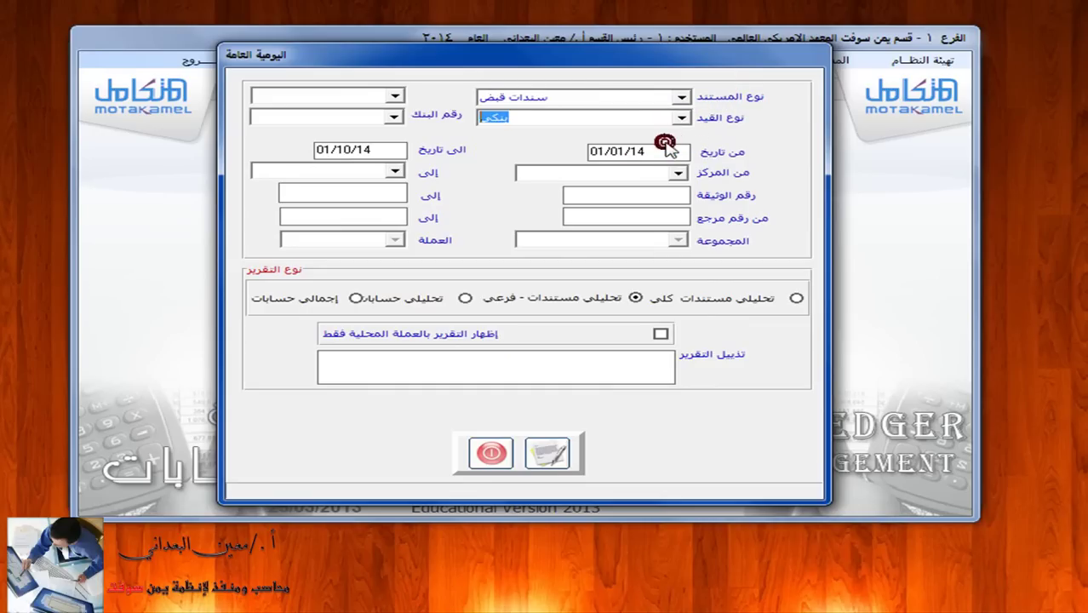
{"action": "left_click", "coordinate": [394, 117]}
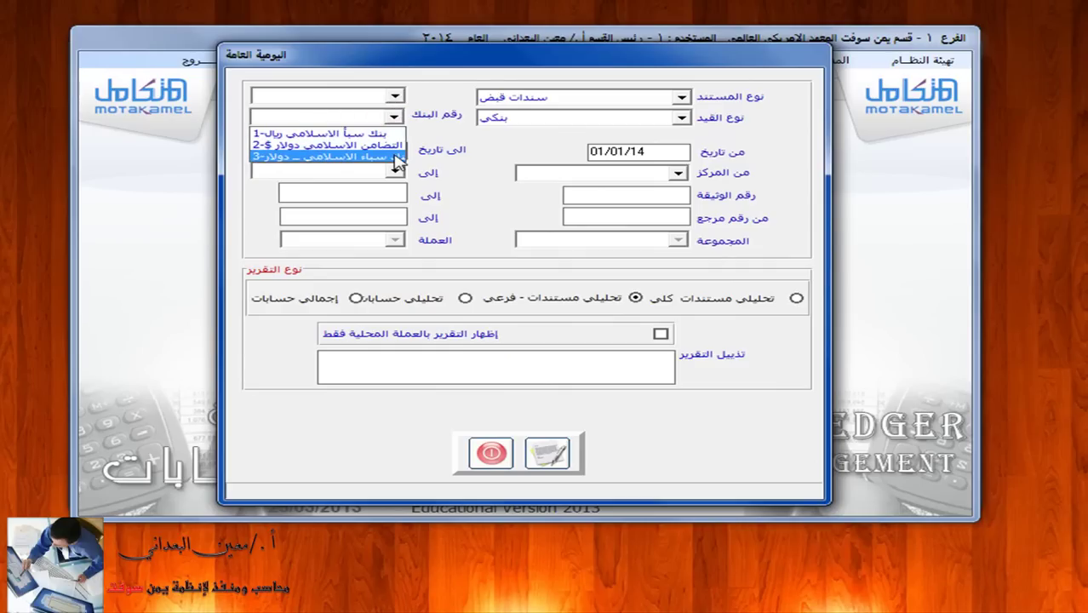
{"action": "left_click", "coordinate": [392, 156]}
{"action": "left_click", "coordinate": [549, 453]}
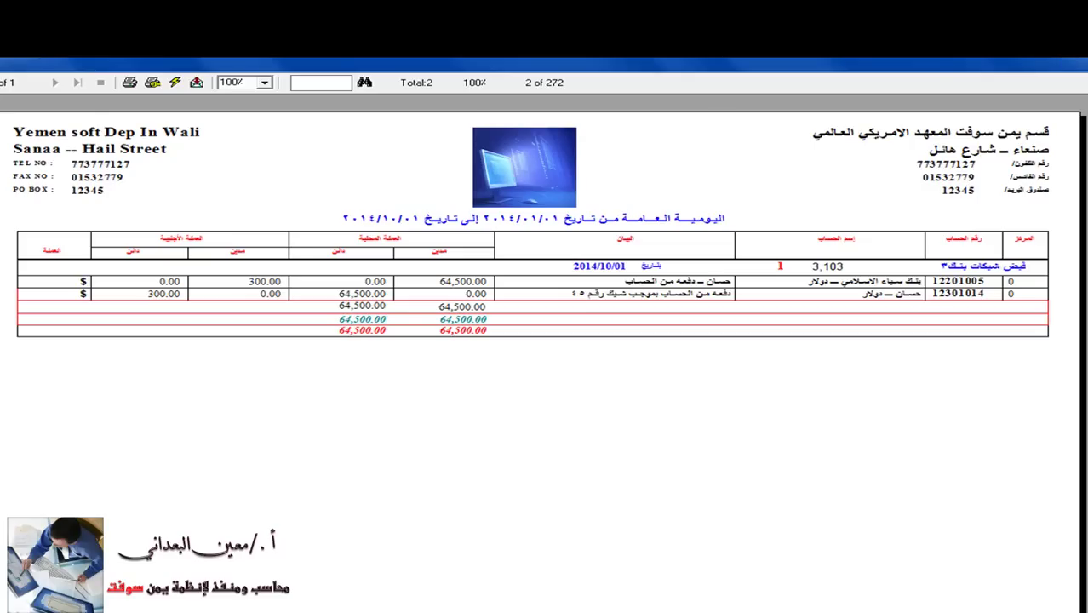
- Switch from the journal preview back to the report settings window
{"action": "key", "text": "super+Tab"}
{"action": "key", "text": "super+Tab"}
{"action": "key", "text": "super+Tab"}
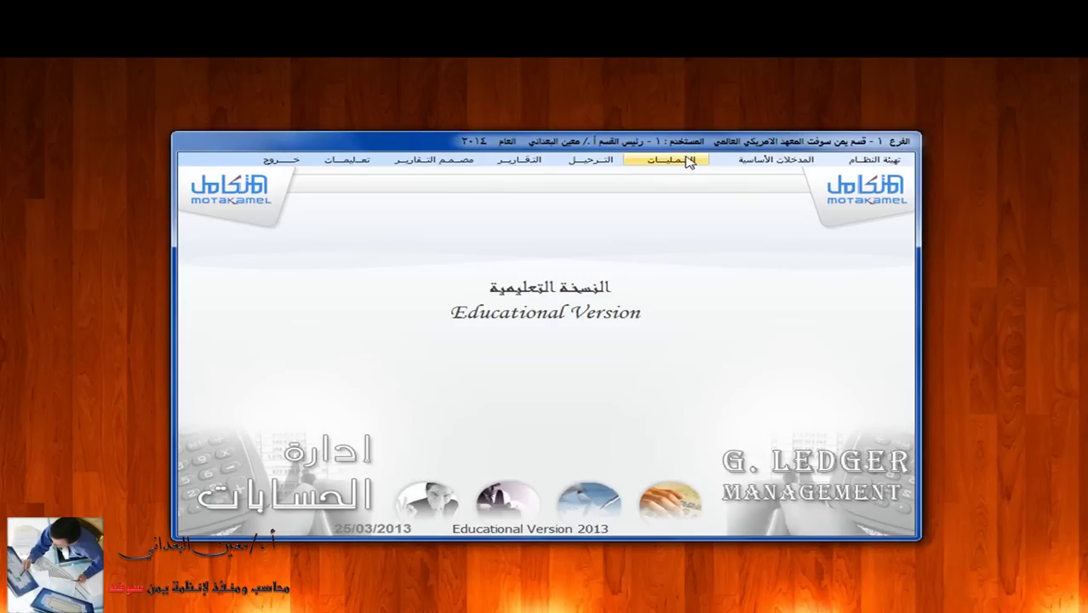
- Start a new journal entry with the customer's dollar account on line one
{"action": "left_click", "coordinate": [680, 163]}
{"action": "left_click", "coordinate": [678, 177]}
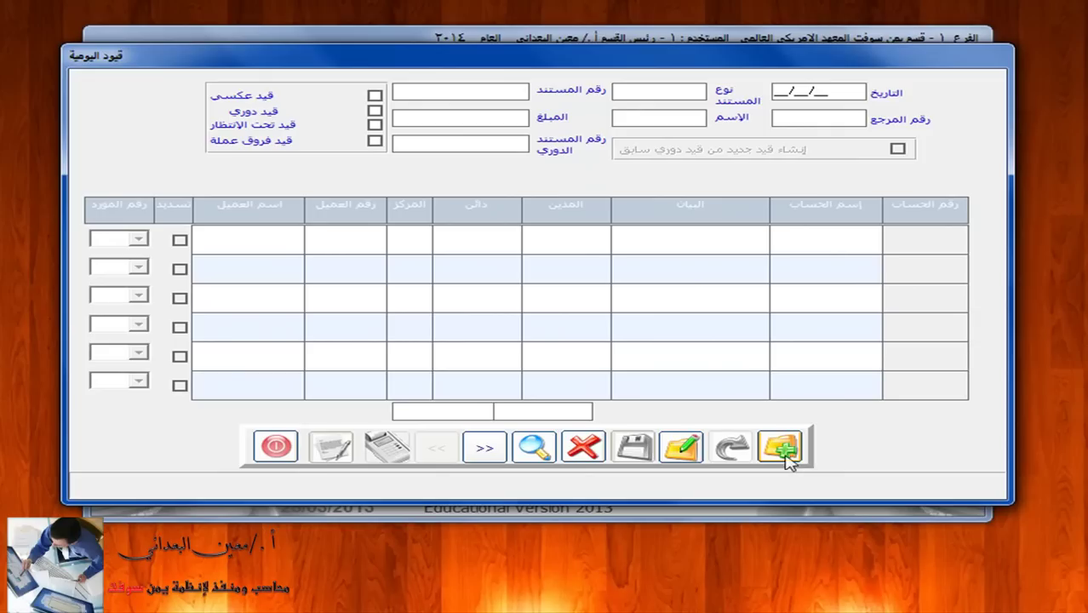
{"action": "left_click", "coordinate": [775, 453]}
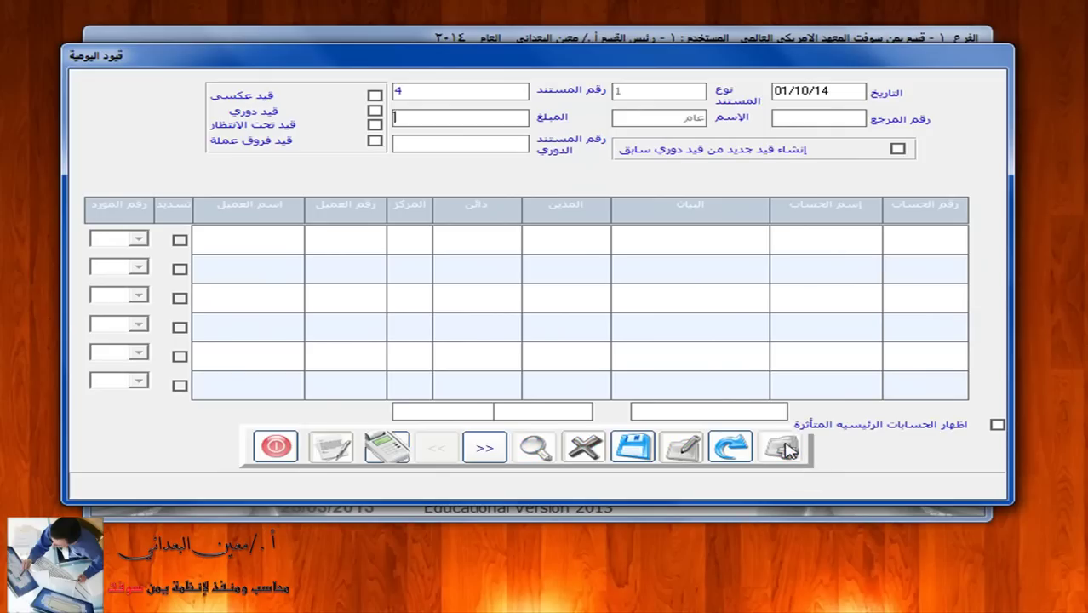
{"action": "left_click", "coordinate": [861, 244]}
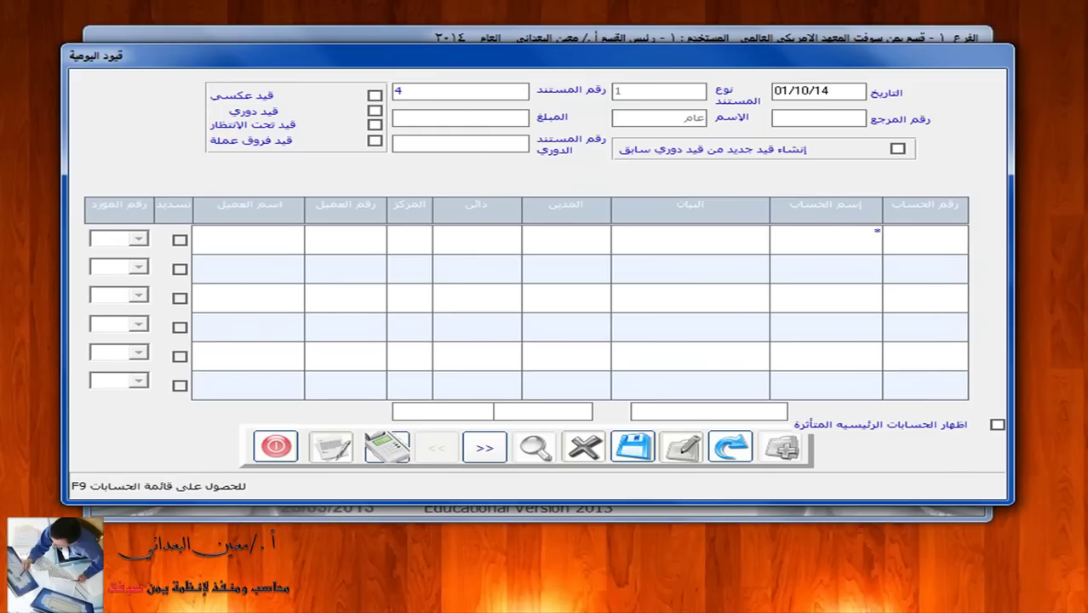
{"action": "type", "text": "حسا"}
{"action": "key", "text": "F9"}
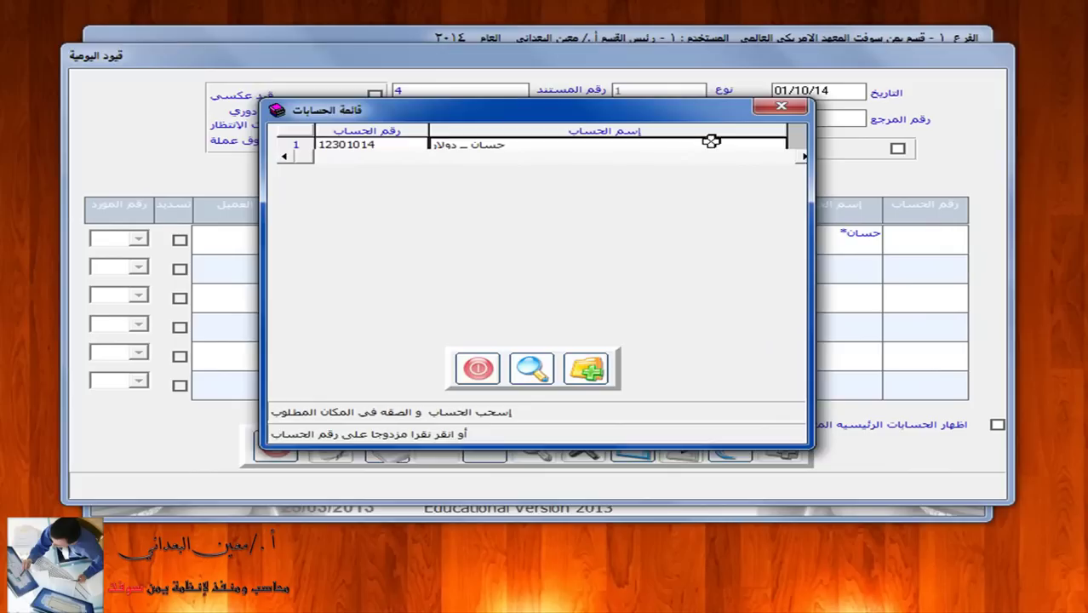
{"action": "double_click", "coordinate": [713, 141]}
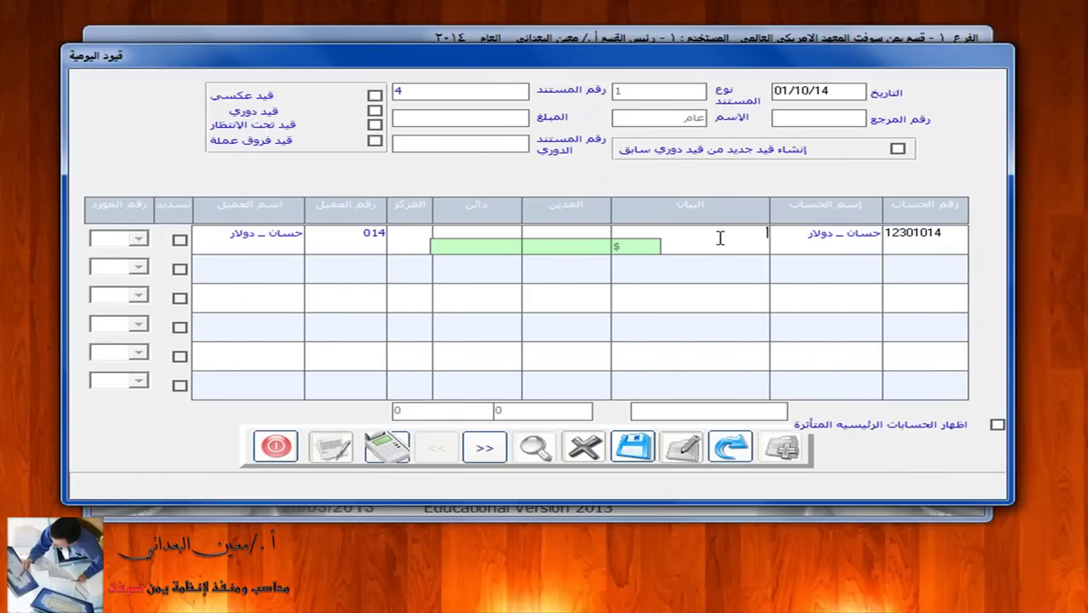
- Describe line one as cheque 45 rejected by the bank and debit it 300
{"action": "type", "text": "رفض لاش"}
{"action": "key", "text": "BackSpace"}
{"action": "key", "text": "BackSpace"}
{"action": "key", "text": "BackSpace"}
{"action": "type", "text": "الشيك بقم ٤٥ من قبل البنك"}
{"action": "key", "text": "Return"}
{"action": "left_click", "coordinate": [577, 248]}
{"action": "type", "text": "300"}
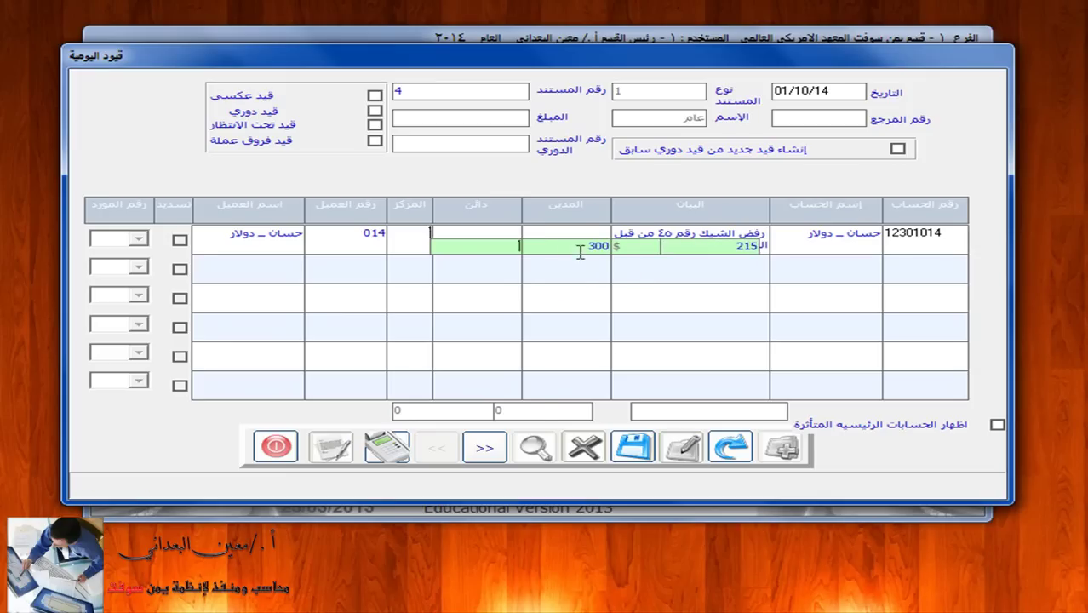
{"action": "key", "text": "Return"}
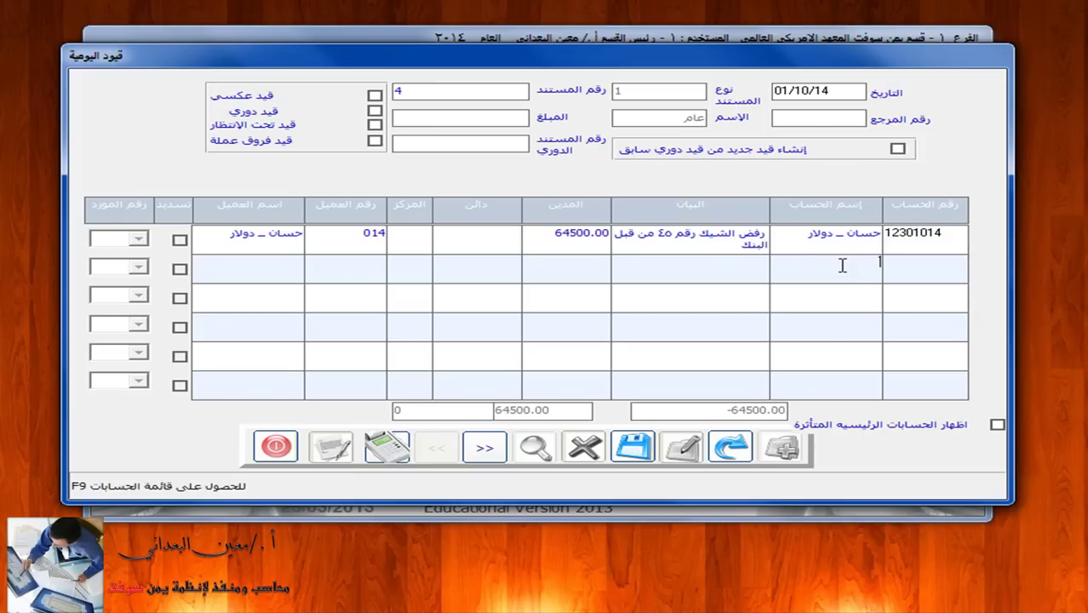
- Credit the Sinai Islamic dollar bank on line two for cheque 45 and set the entry amount to 64500
{"action": "type", "text": "بنك*"}
{"action": "key", "text": "F9"}
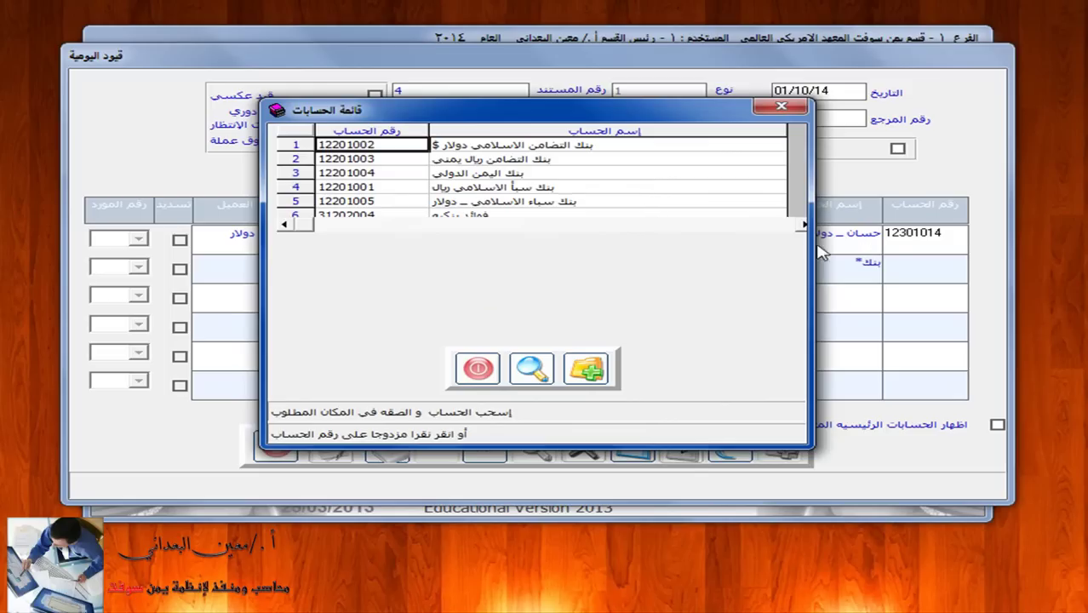
{"action": "double_click", "coordinate": [566, 205]}
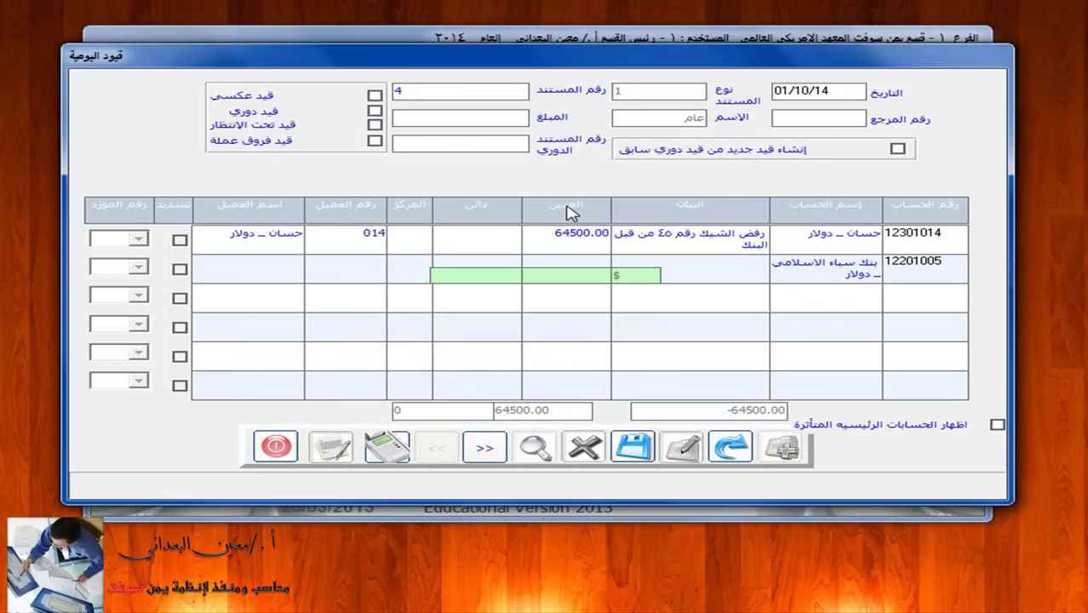
{"action": "type", "text": "أفض شيك رقم ٤٥"}
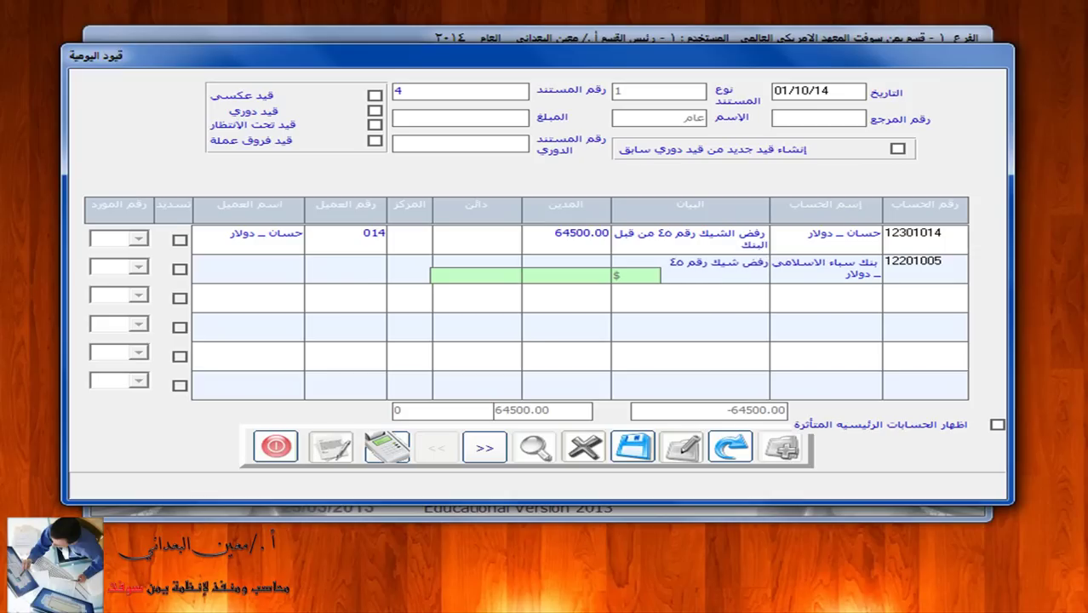
{"action": "key", "text": "Return"}
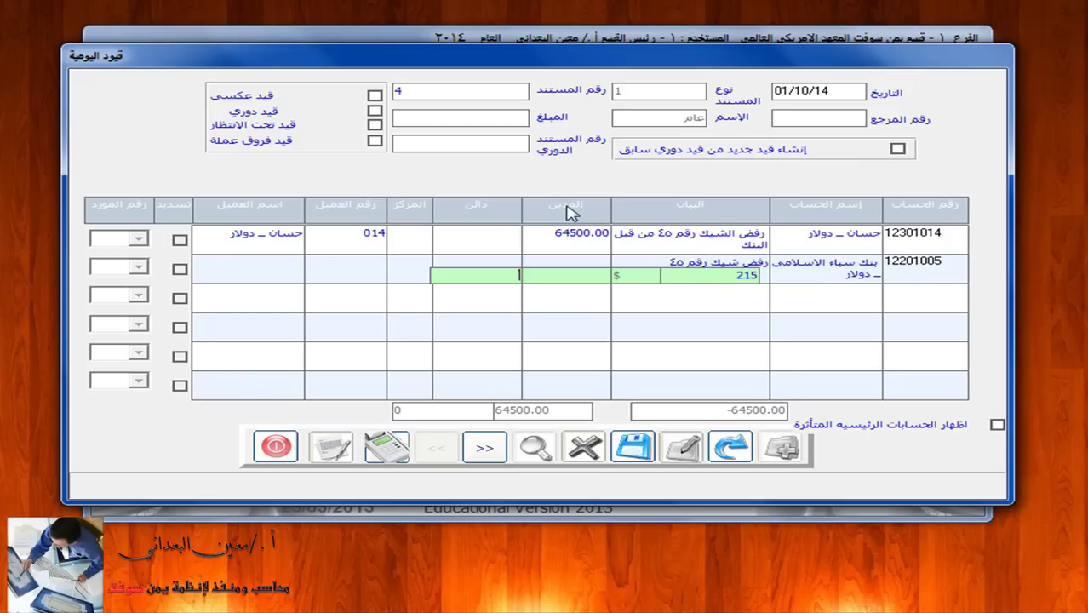
{"action": "left_click", "coordinate": [462, 275]}
{"action": "key", "text": "Return"}
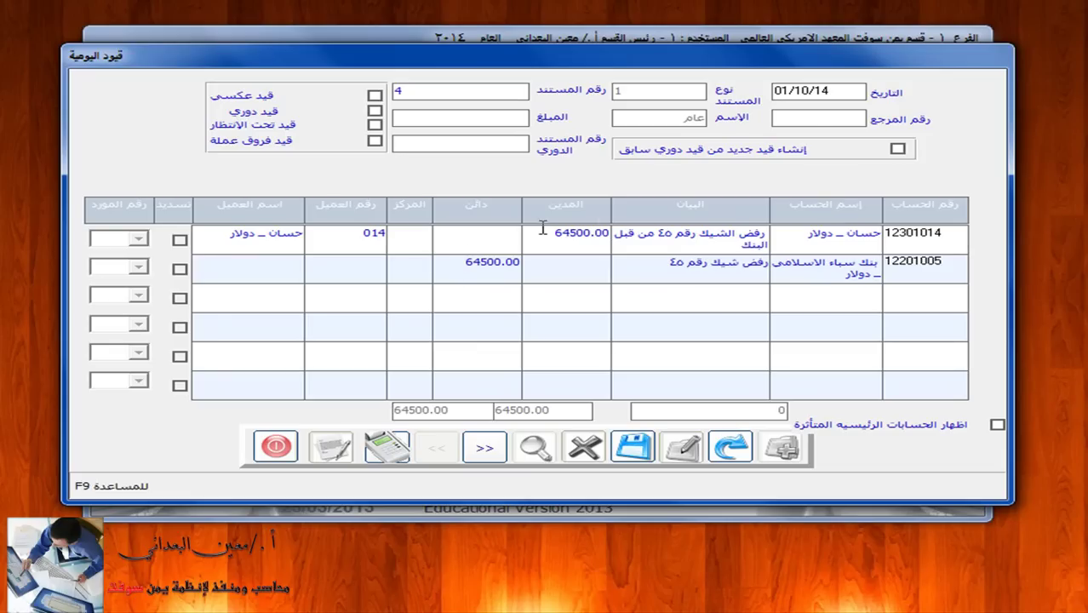
{"action": "left_click", "coordinate": [494, 117]}
{"action": "type", "text": "64500"}
{"action": "key", "text": "Tab"}
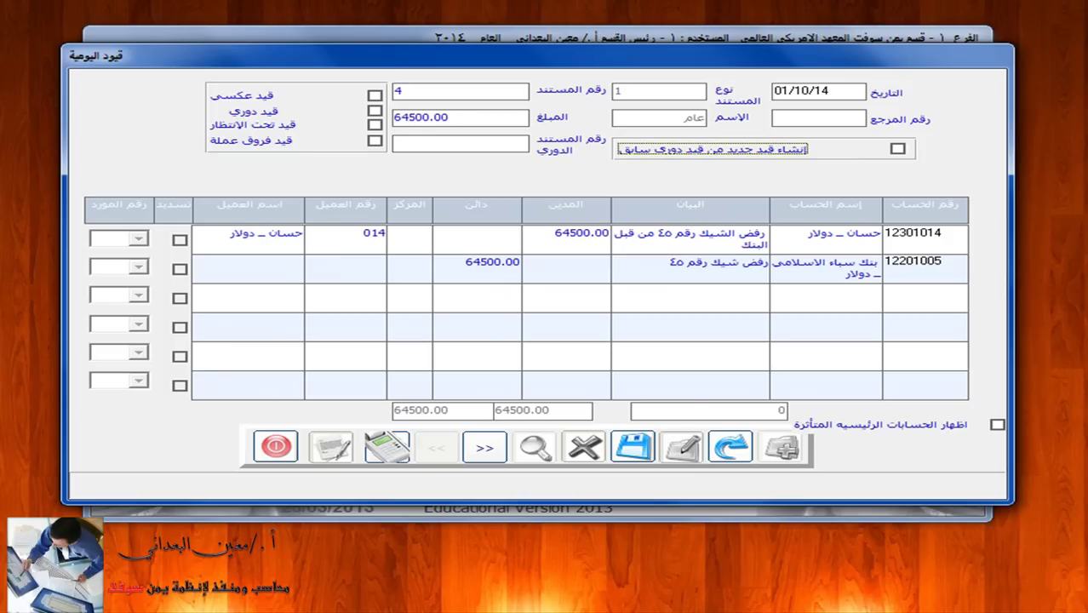
- Save journal entry 4 and post it via daily journal entry posting
{"action": "left_click", "coordinate": [632, 446]}
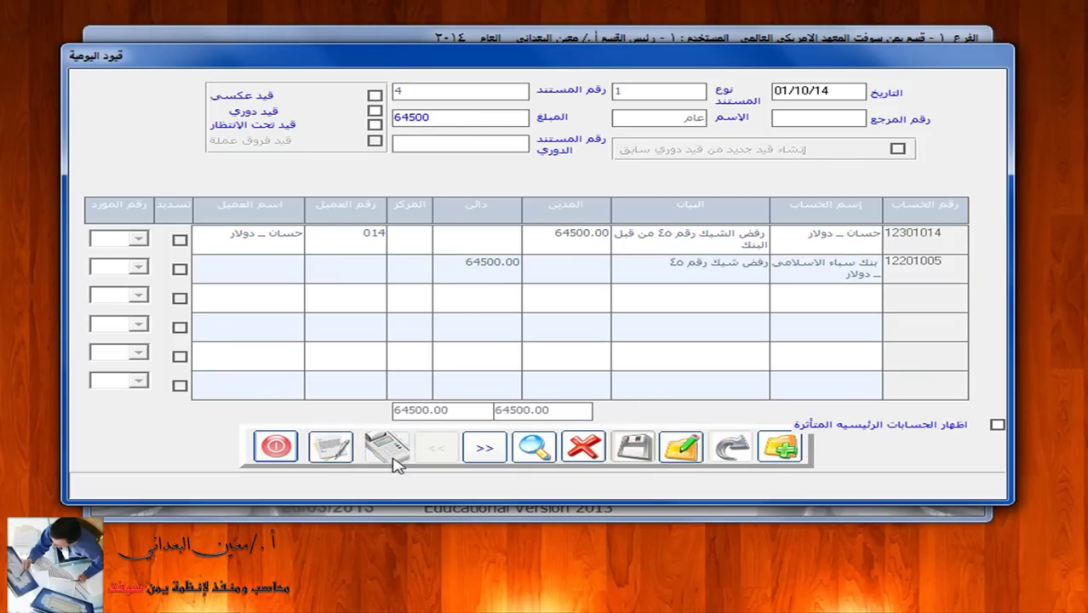
{"action": "left_click", "coordinate": [276, 446]}
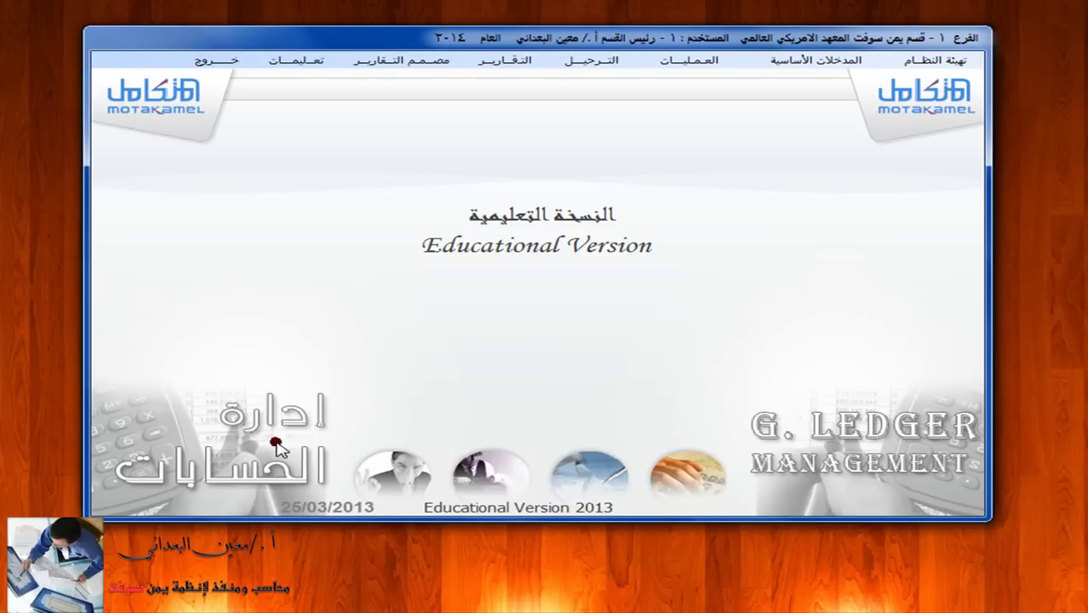
{"action": "left_click", "coordinate": [624, 62]}
{"action": "left_click", "coordinate": [618, 81]}
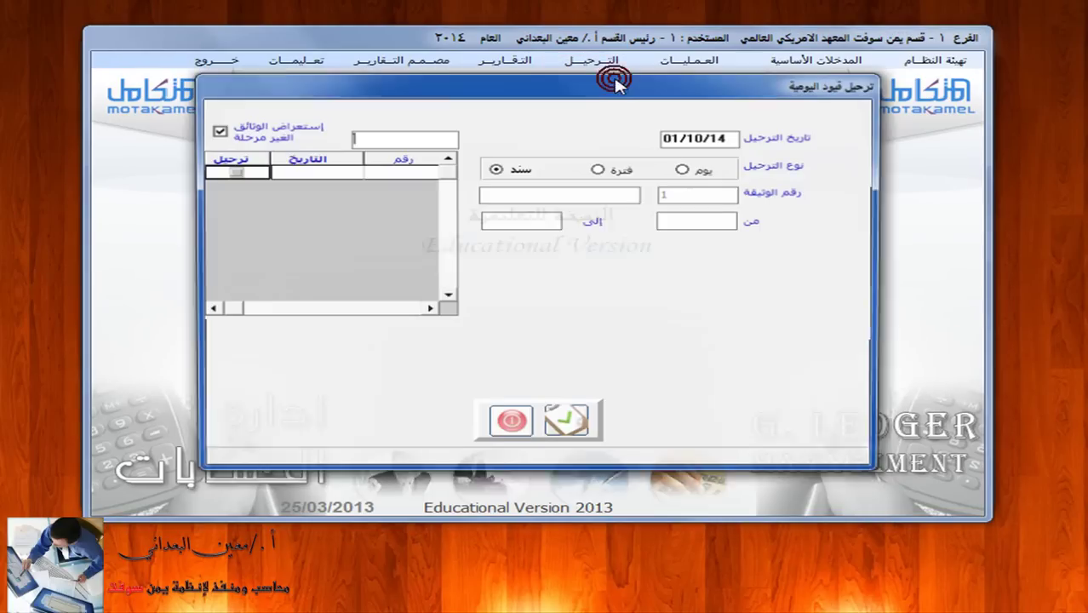
{"action": "left_click", "coordinate": [520, 171]}
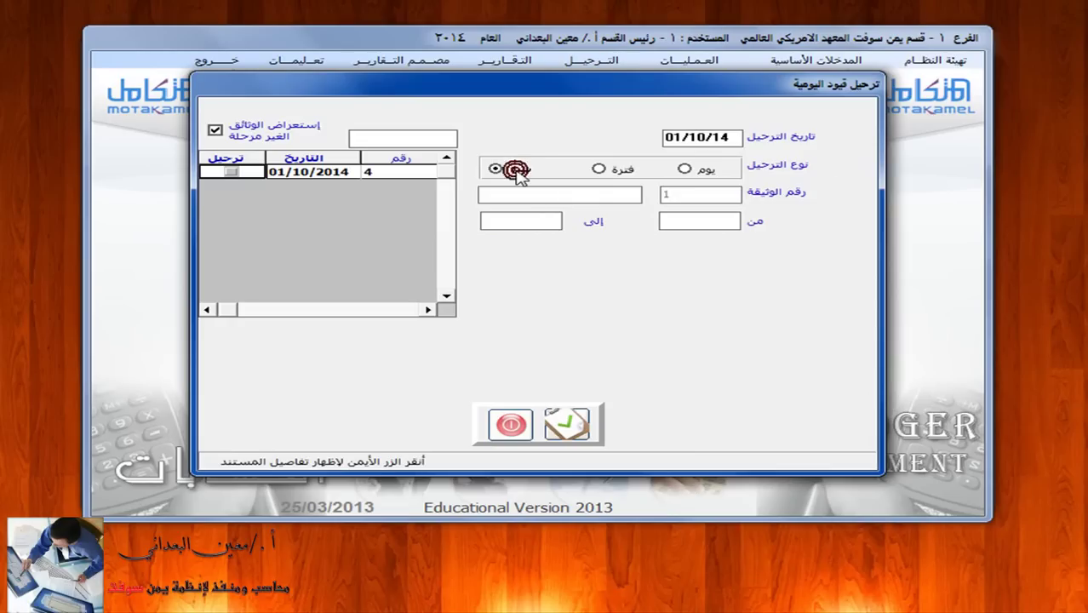
{"action": "left_click", "coordinate": [563, 421]}
{"action": "left_click", "coordinate": [511, 424]}
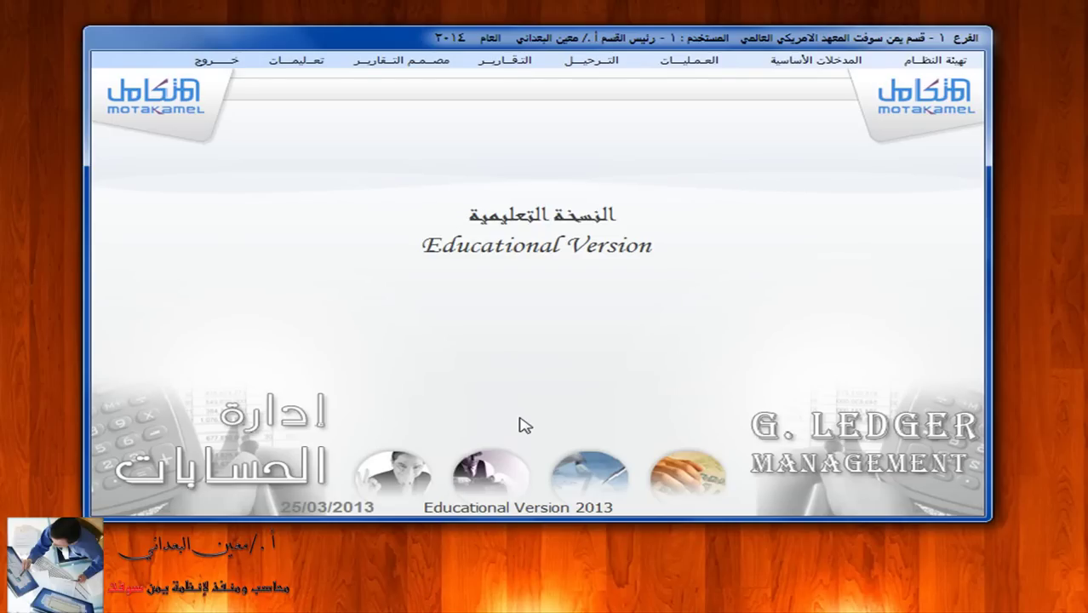
- Preview the sub-account statement for the customer's dollar account, 01/01–01/10/2014
{"action": "left_click", "coordinate": [533, 61]}
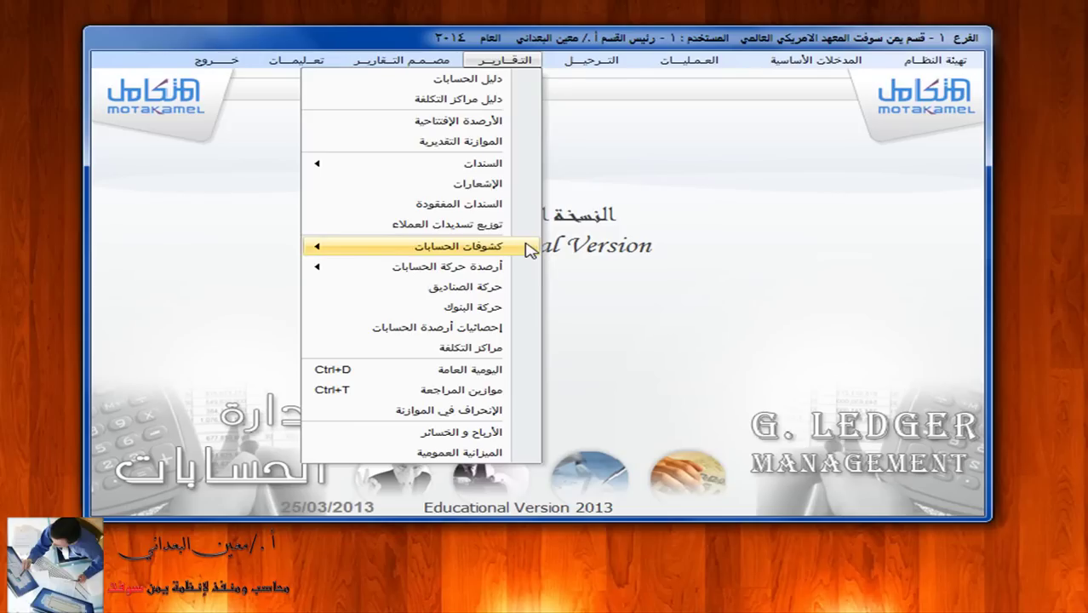
{"action": "left_click", "coordinate": [527, 246]}
{"action": "left_click", "coordinate": [287, 269]}
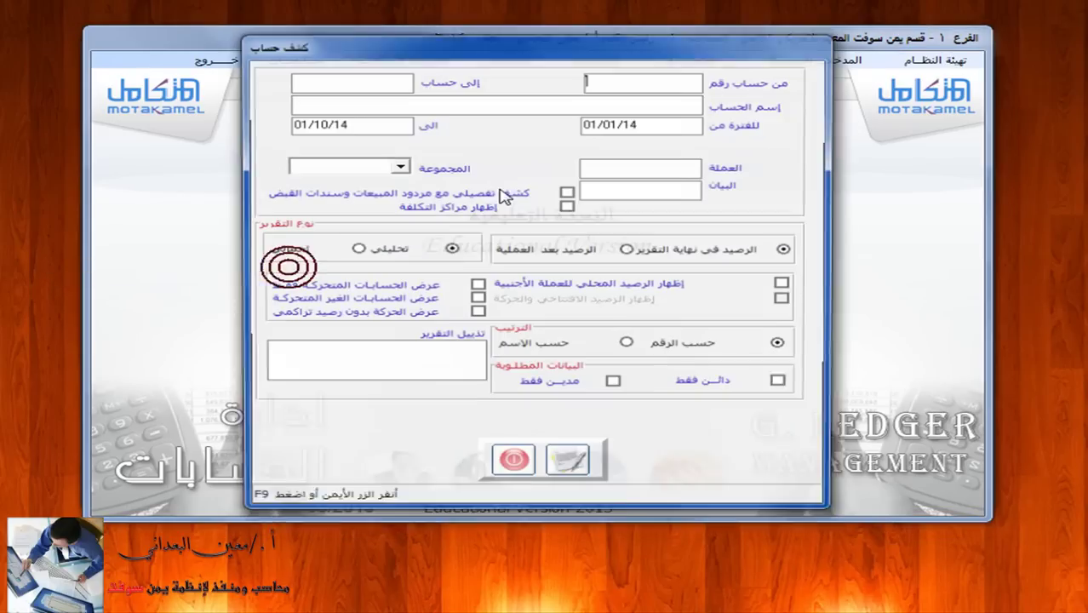
{"action": "left_click", "coordinate": [649, 103]}
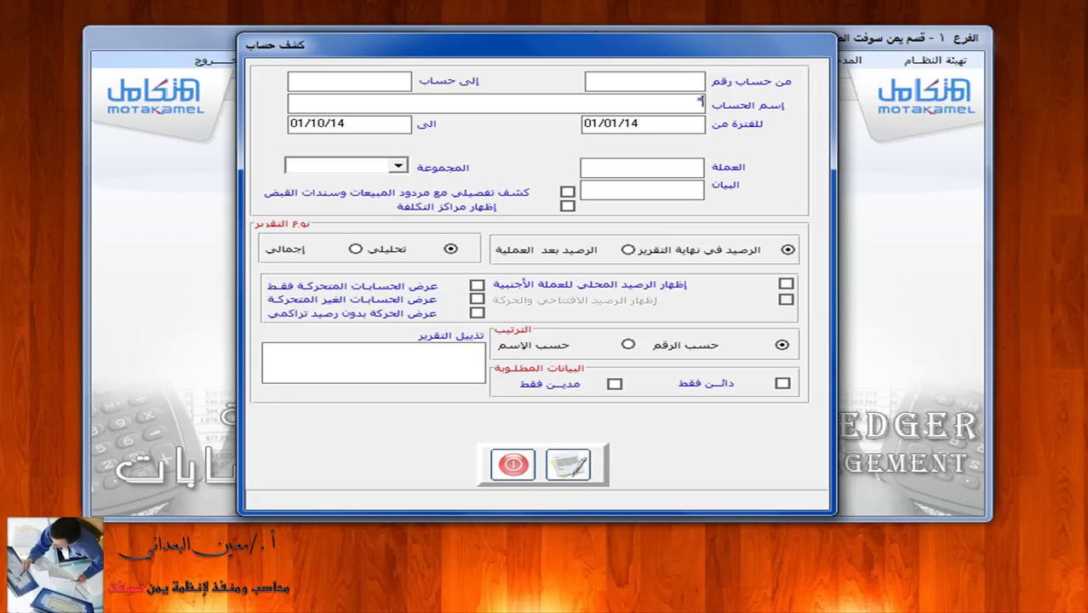
{"action": "type", "text": "حسان*"}
{"action": "key", "text": "Return"}
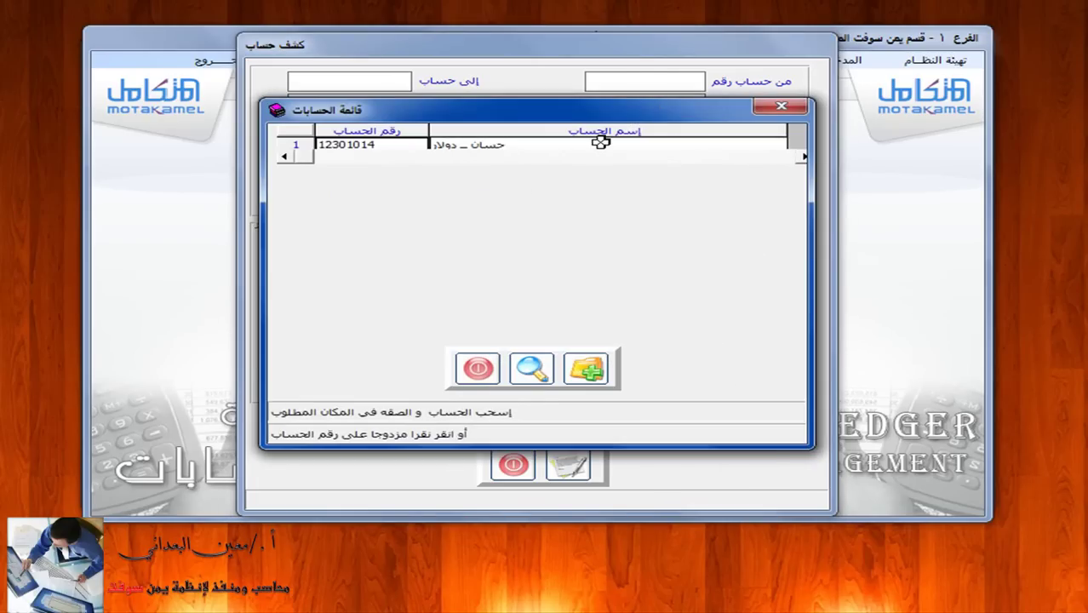
{"action": "double_click", "coordinate": [599, 142]}
{"action": "left_click", "coordinate": [567, 465]}
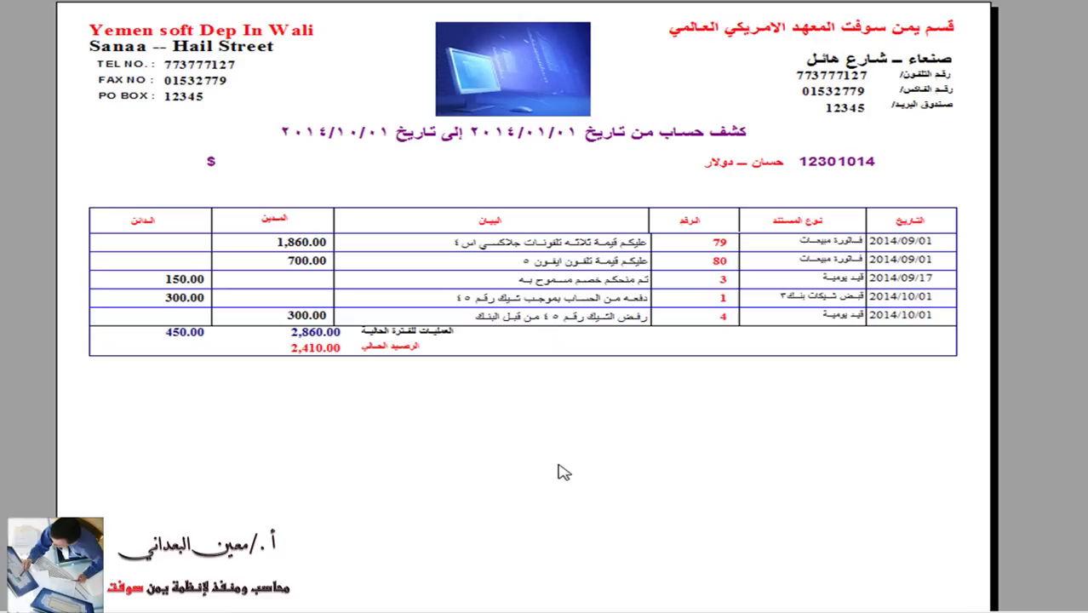
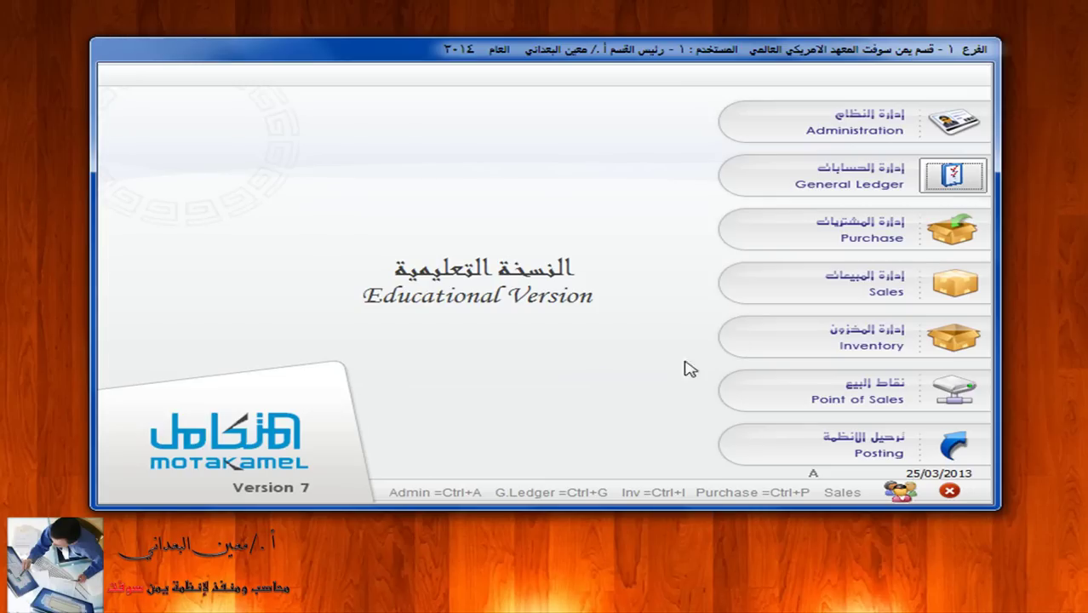
- Open an empty General Ledger daily journal entries (القيود اليومية) form, then switch to the PDF portfolio
{"action": "left_click", "coordinate": [797, 170]}
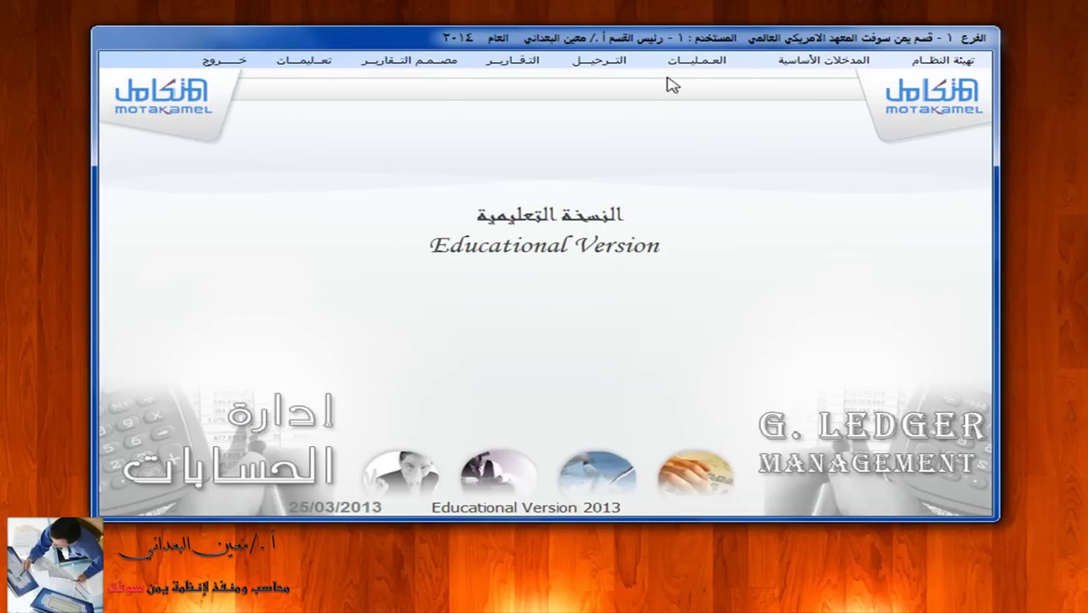
{"action": "left_click", "coordinate": [691, 61]}
{"action": "left_click", "coordinate": [696, 78]}
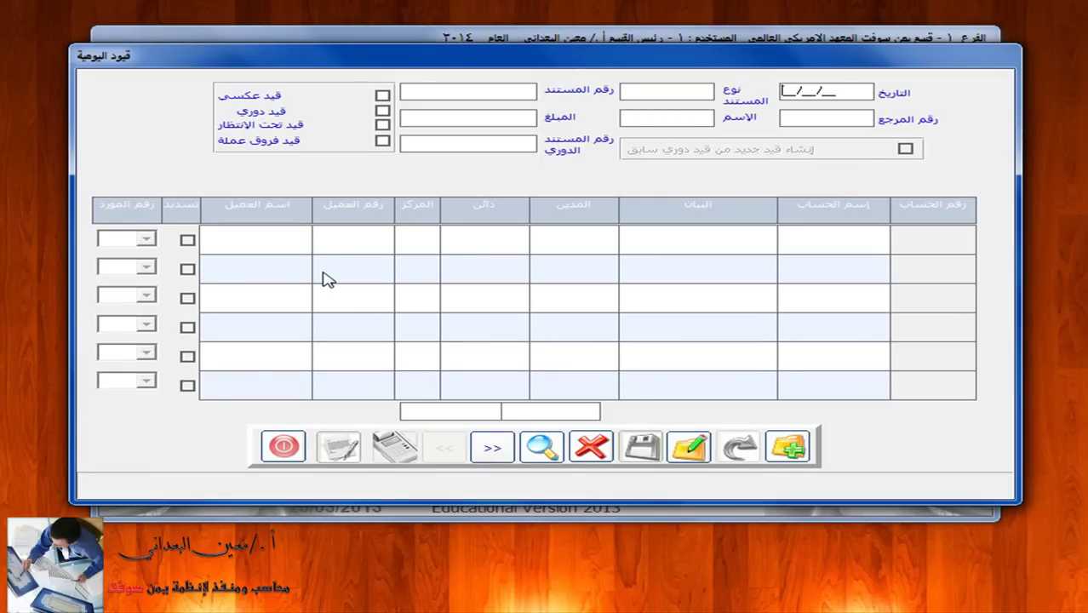
{"action": "key", "text": "super+Tab"}
{"action": "key", "text": "super+Tab"}
{"action": "key", "text": "super+Tab"}
{"action": "key", "text": "super+Tab"}
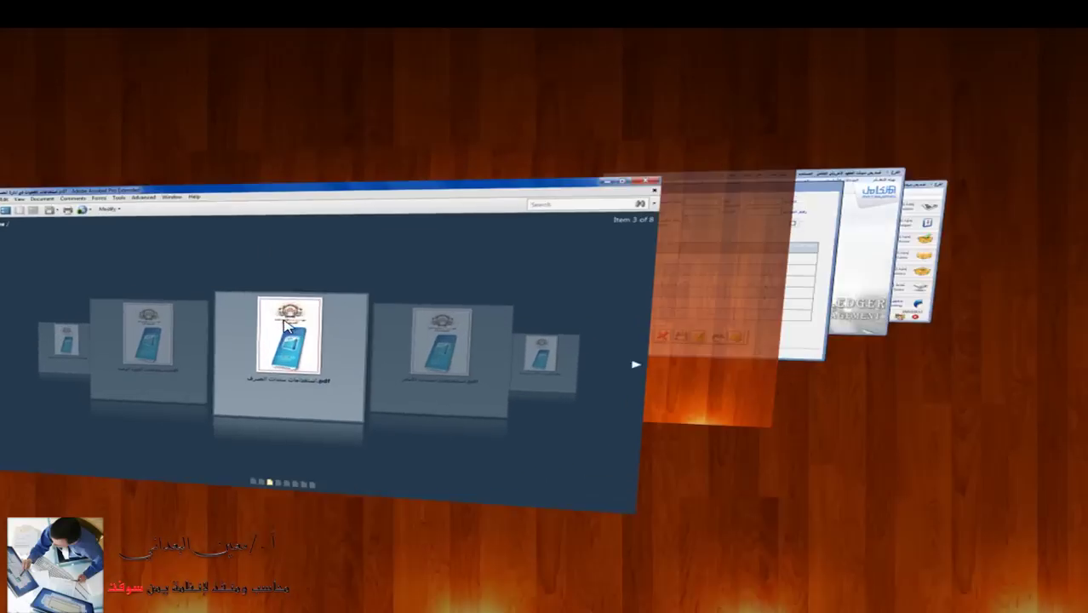
- Open the last portfolio item, 'قيود المرتبات والاجور في الشركات.pdf', in Acrobat
{"action": "key", "text": "Right"}
{"action": "key", "text": "Right"}
{"action": "key", "text": "Right"}
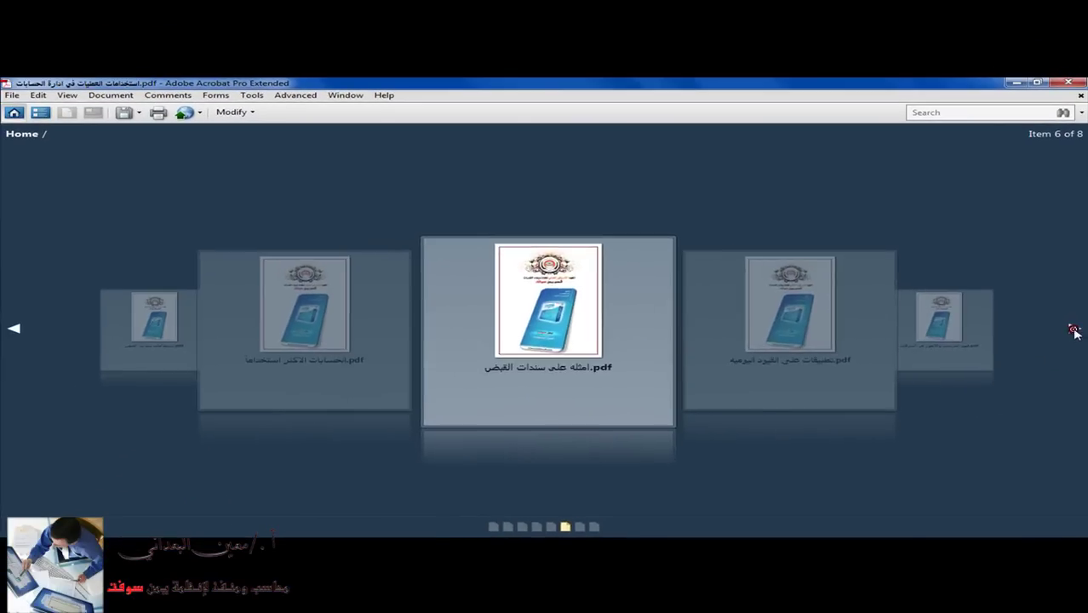
{"action": "left_click", "coordinate": [1072, 329]}
{"action": "left_click", "coordinate": [1072, 329]}
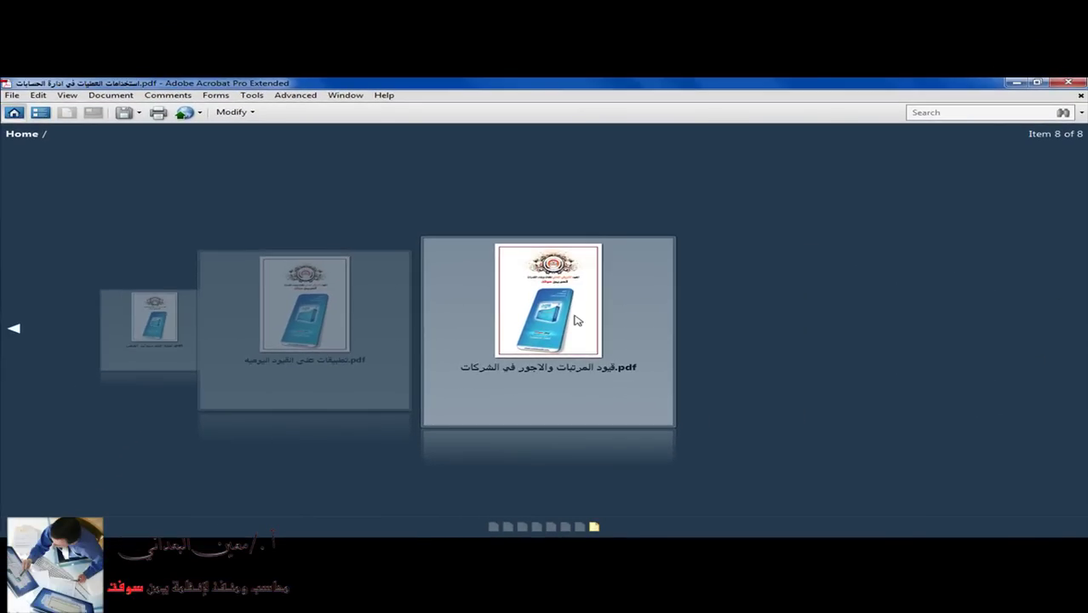
{"action": "left_click", "coordinate": [579, 320]}
{"action": "double_click", "coordinate": [572, 315]}
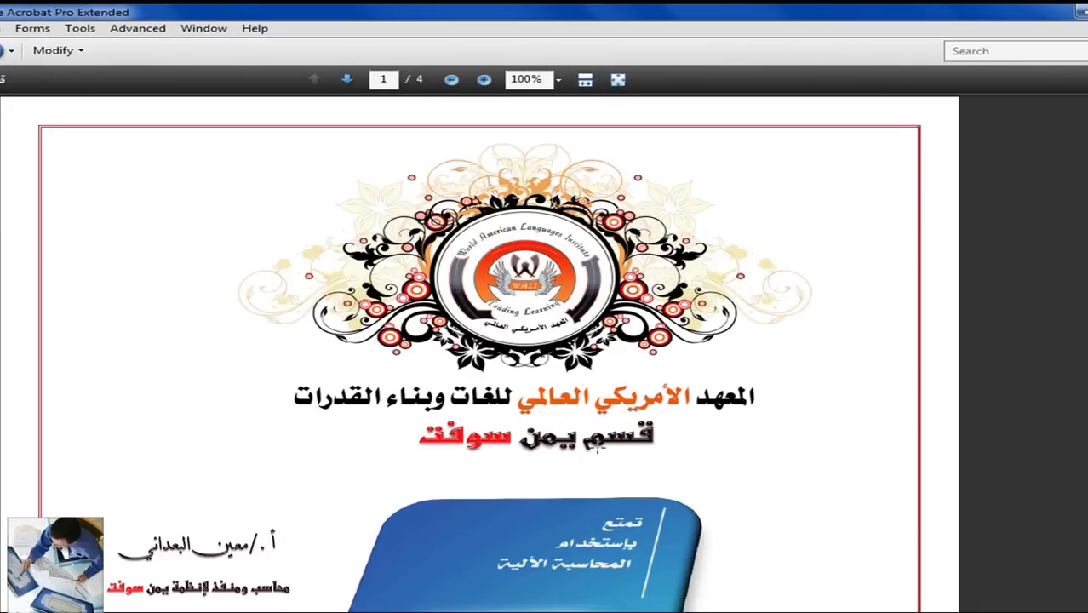
- Review page 2's 540,000 salaries entry crediting five employees, then return to the journal form
{"action": "scroll", "coordinate": [685, 504], "scroll_direction": "down", "scroll_amount": 2}
{"action": "scroll", "coordinate": [685, 504], "scroll_direction": "down", "scroll_amount": 8}
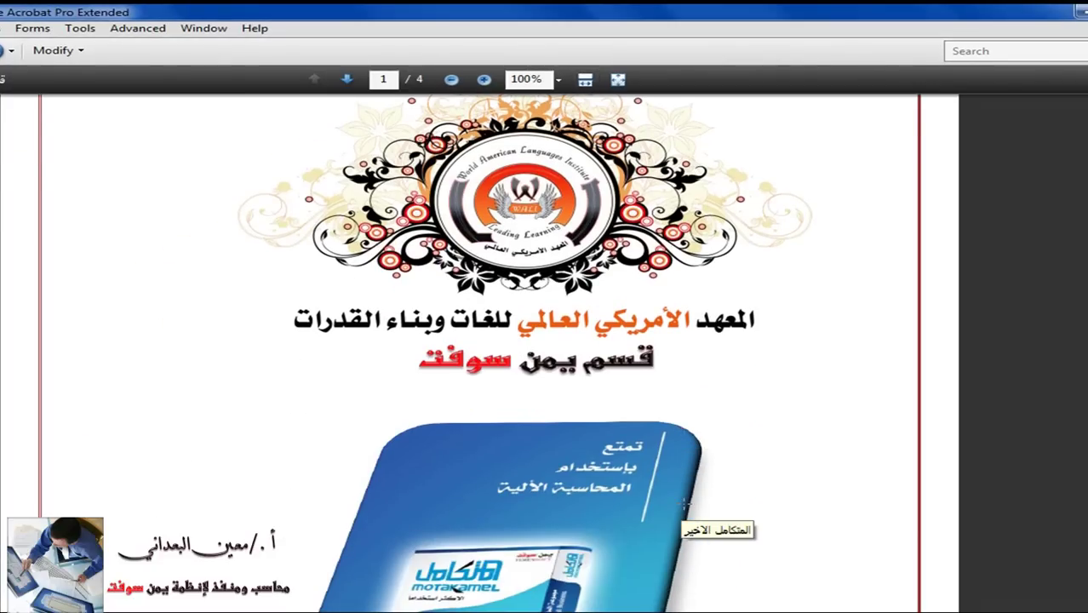
{"action": "scroll", "coordinate": [684, 504], "scroll_direction": "down", "scroll_amount": 9}
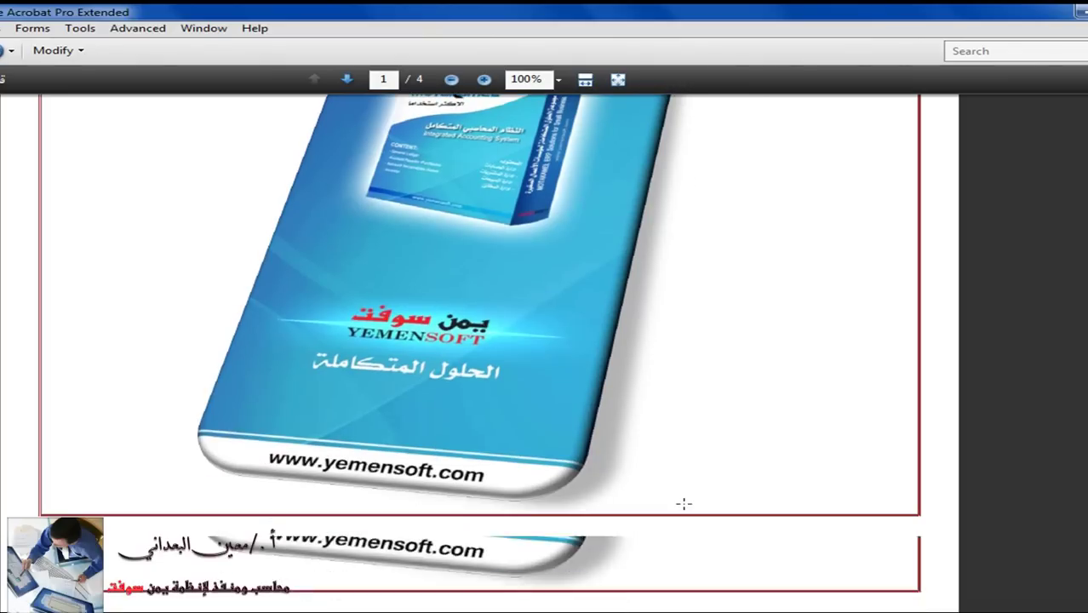
{"action": "scroll", "coordinate": [684, 504], "scroll_direction": "down", "scroll_amount": 6}
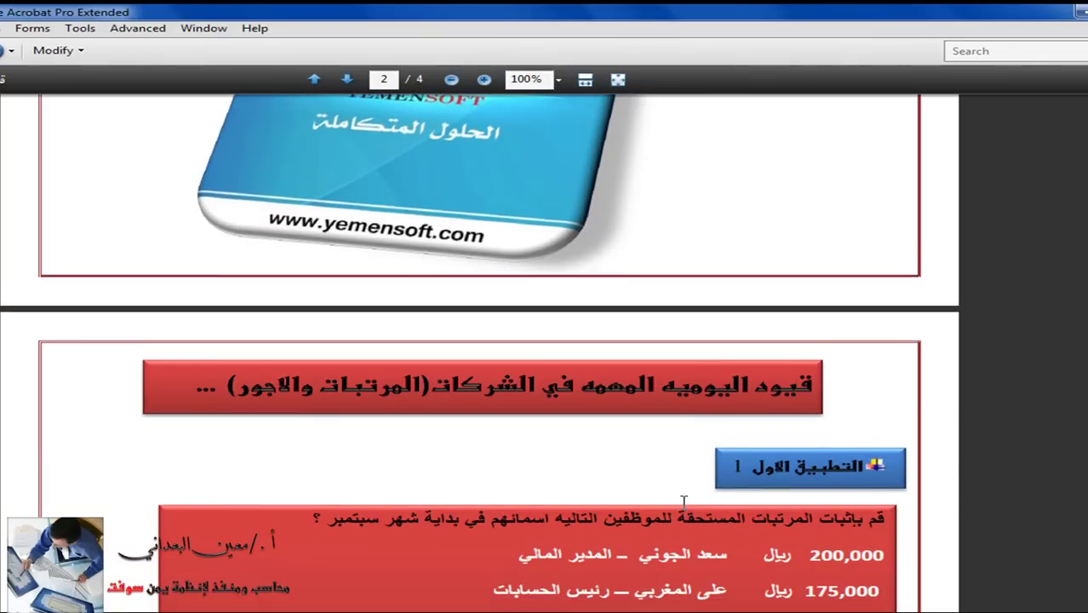
{"action": "scroll", "coordinate": [684, 504], "scroll_direction": "down", "scroll_amount": 1}
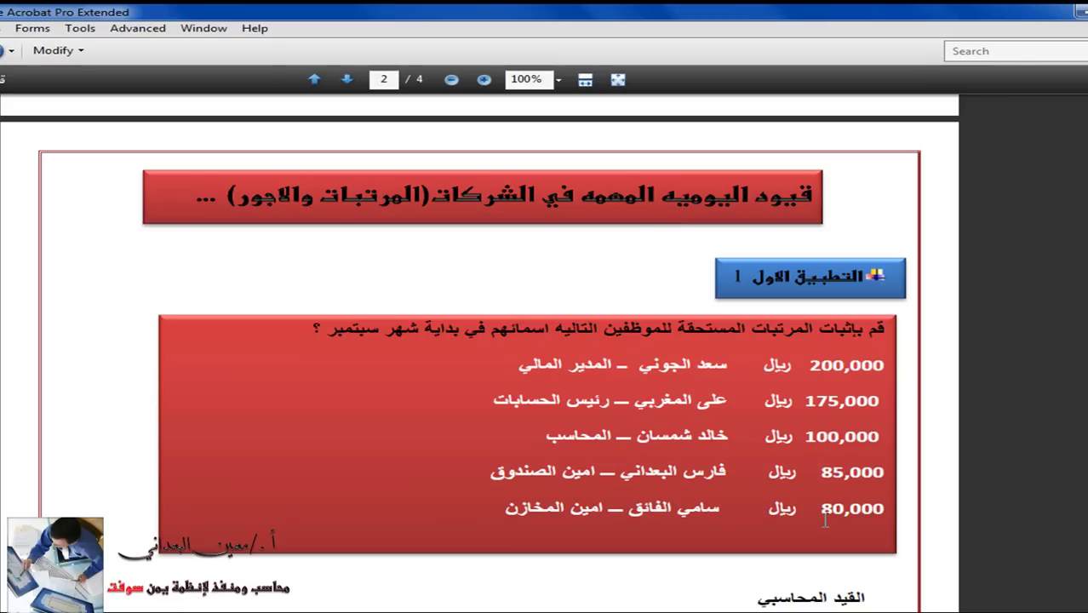
{"action": "scroll", "coordinate": [825, 523], "scroll_direction": "down", "scroll_amount": 1}
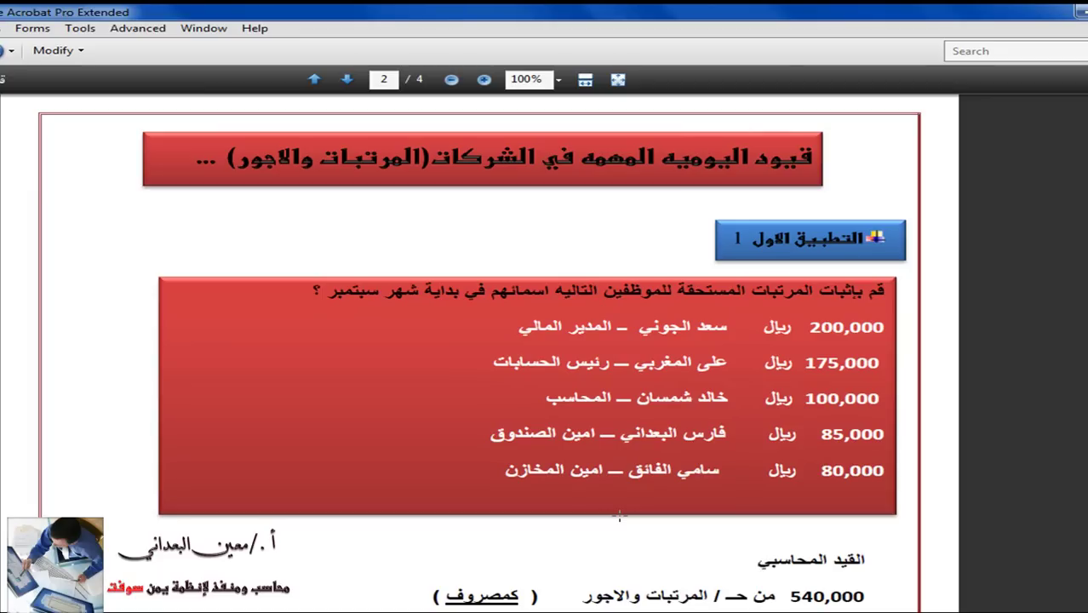
{"action": "scroll", "coordinate": [618, 515], "scroll_direction": "down", "scroll_amount": 5}
{"action": "scroll", "coordinate": [622, 553], "scroll_direction": "up", "scroll_amount": 1}
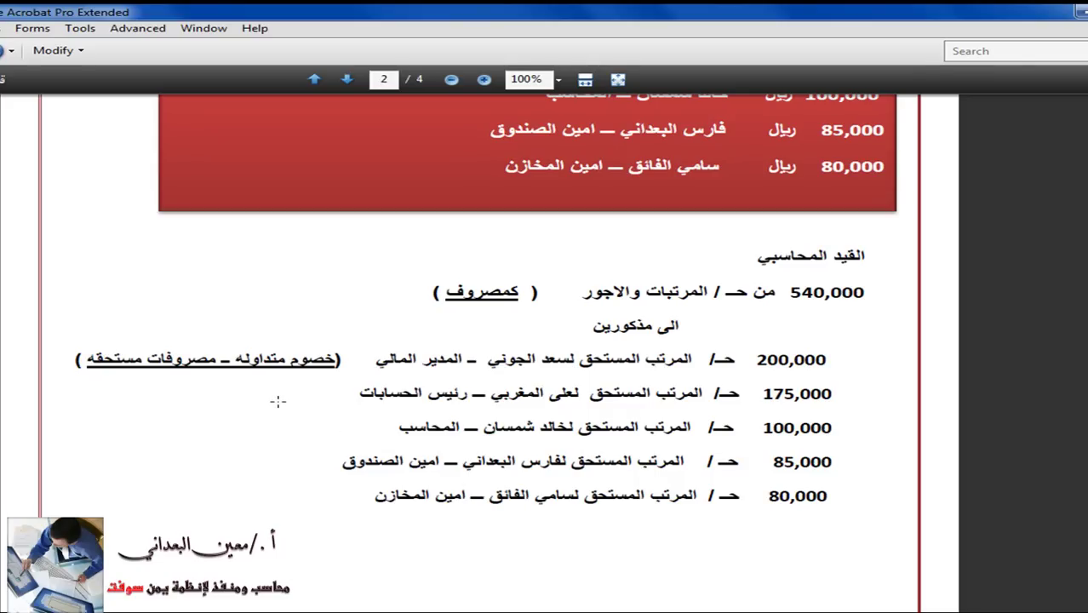
{"action": "key", "text": "super+Tab"}
{"action": "key", "text": "super+Tab"}
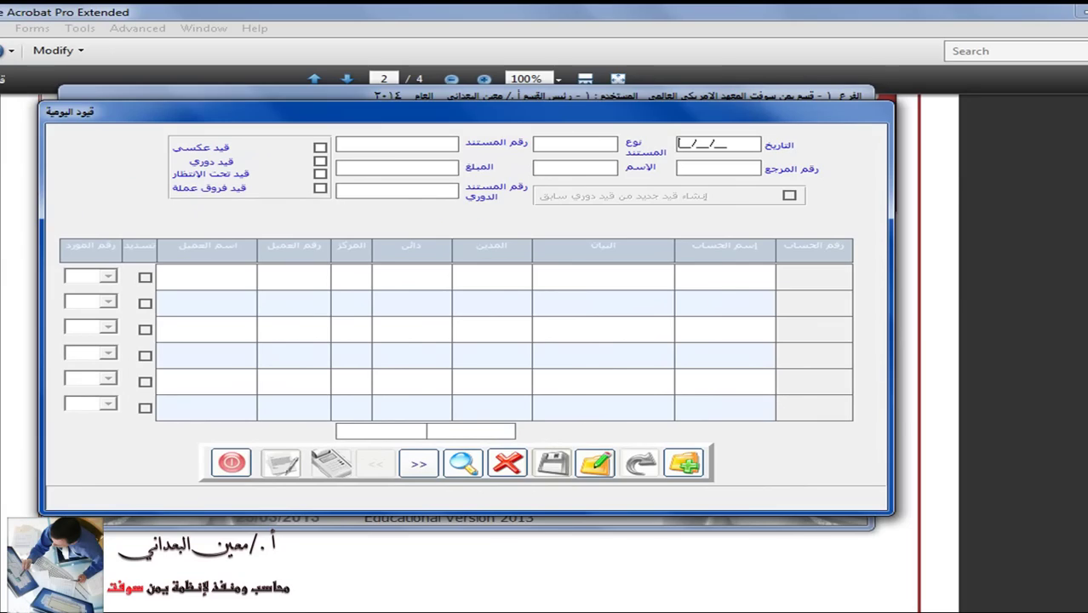
- Minimize Acrobat, close the journal form, and open the chart of accounts (الدليل المحاسبي)
{"action": "left_click", "coordinate": [1079, 11]}
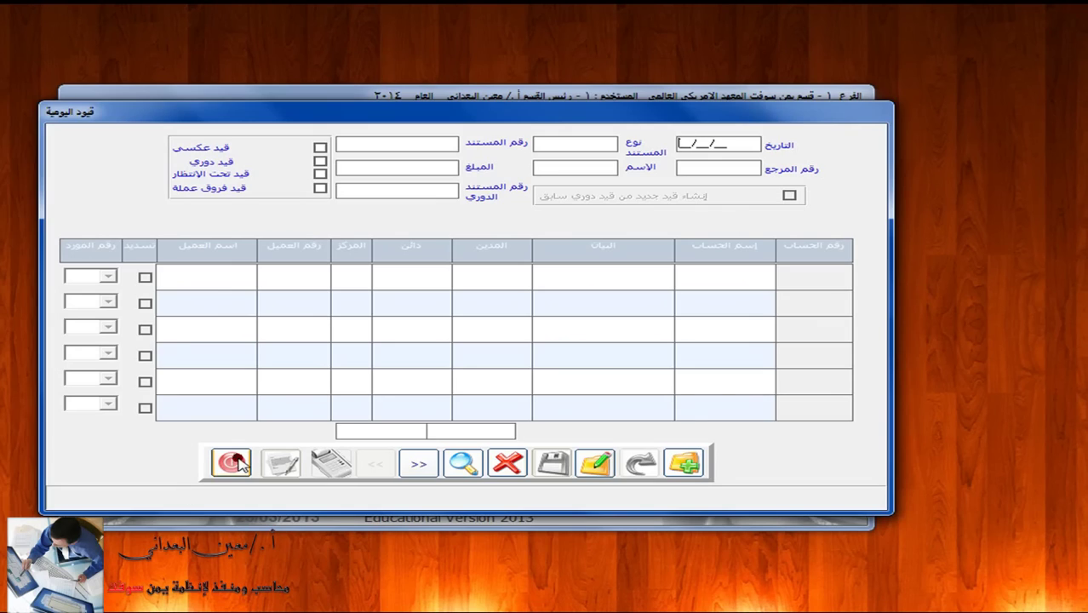
{"action": "left_click", "coordinate": [236, 462]}
{"action": "left_click", "coordinate": [725, 117]}
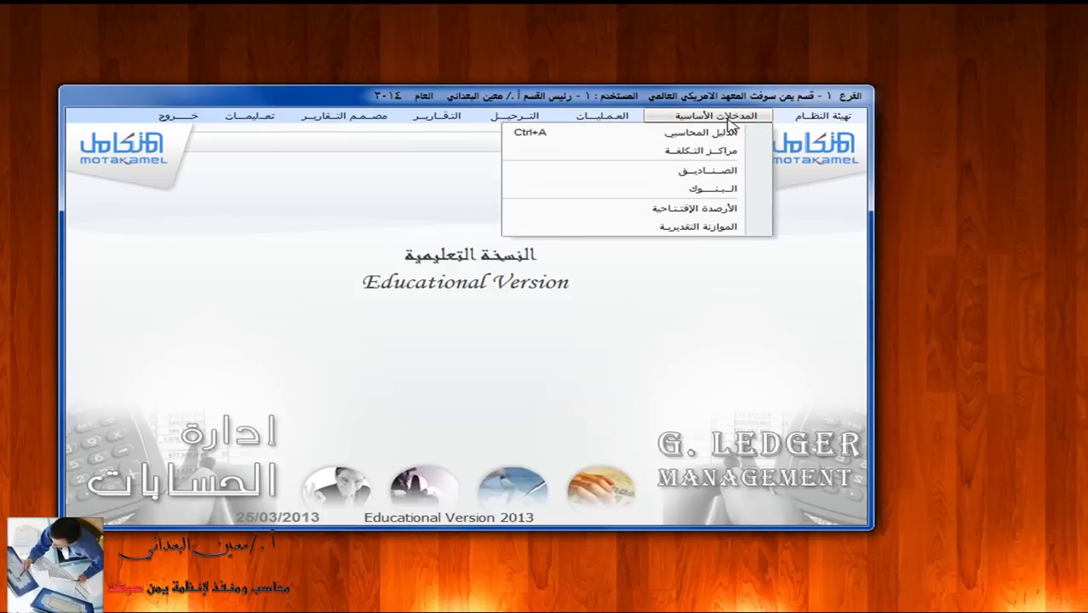
{"action": "left_click", "coordinate": [756, 136]}
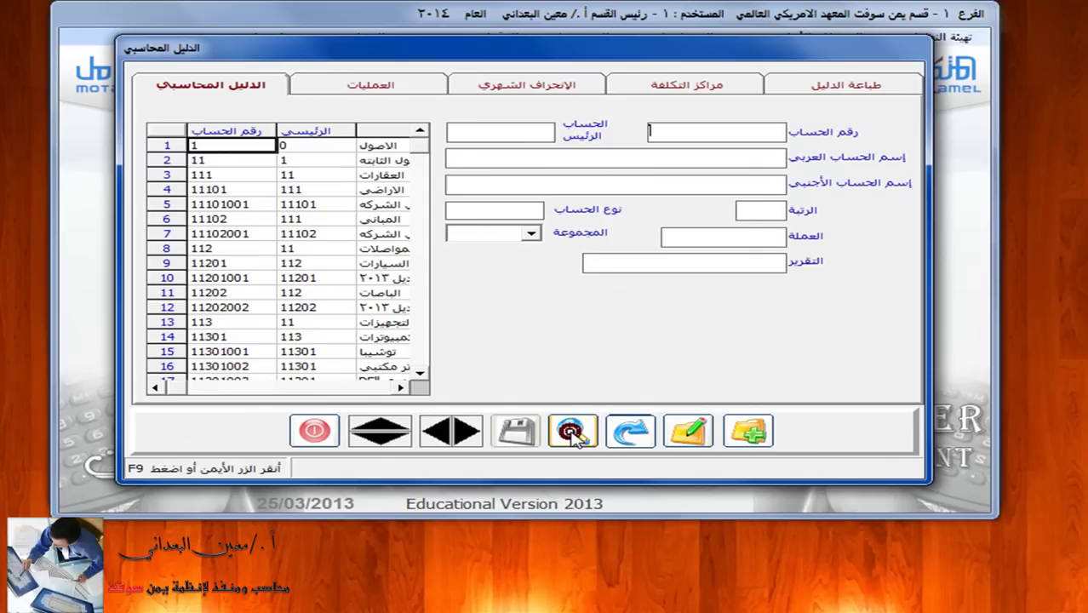
- Search account 22 and expand nodes 22 and 222 to list sub-accounts 22201–22205
{"action": "type", "text": "22"}
{"action": "left_click", "coordinate": [573, 432]}
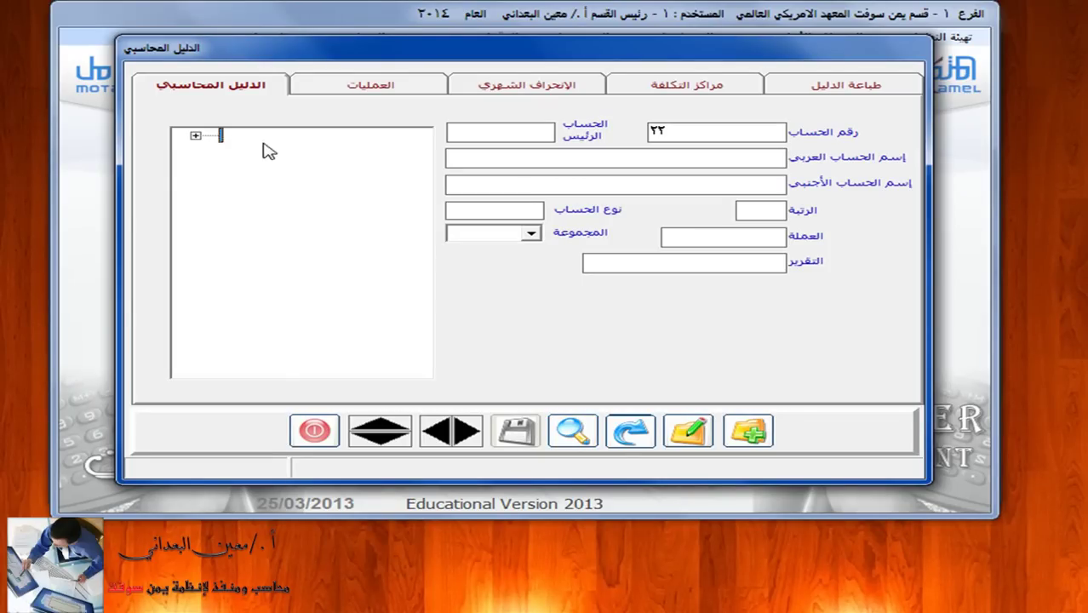
{"action": "left_click", "coordinate": [196, 136]}
{"action": "left_click", "coordinate": [241, 150]}
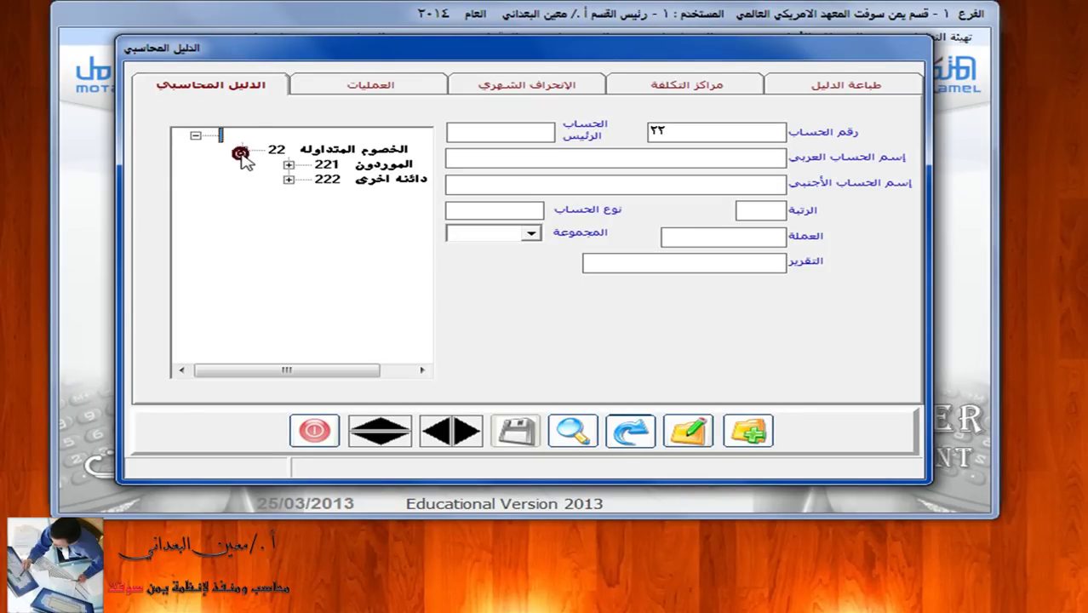
{"action": "left_click_drag", "start_coordinate": [290, 370], "coordinate": [359, 385]}
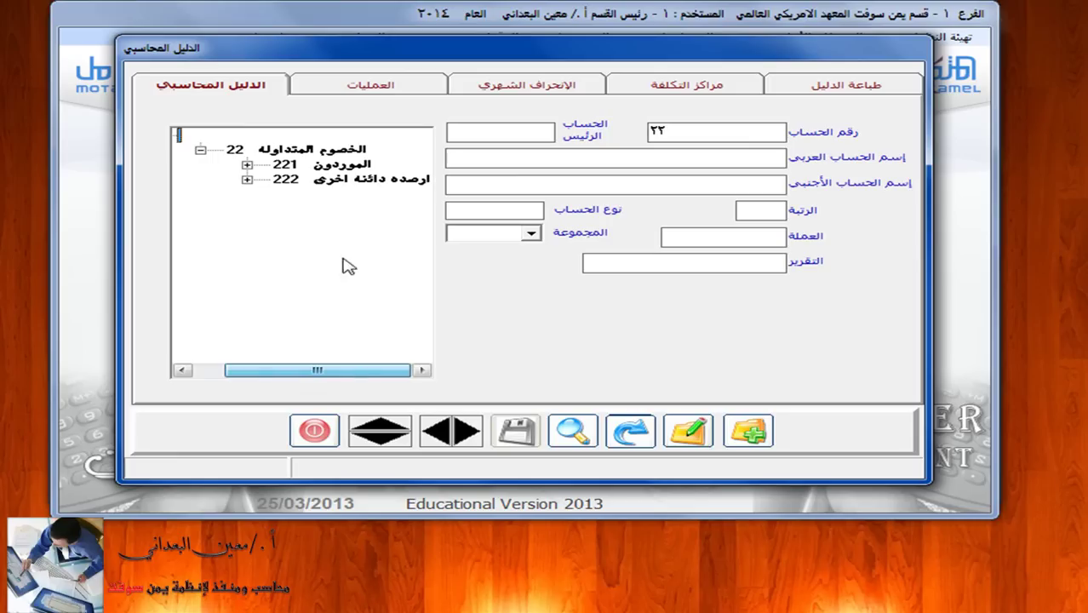
{"action": "left_click", "coordinate": [248, 180]}
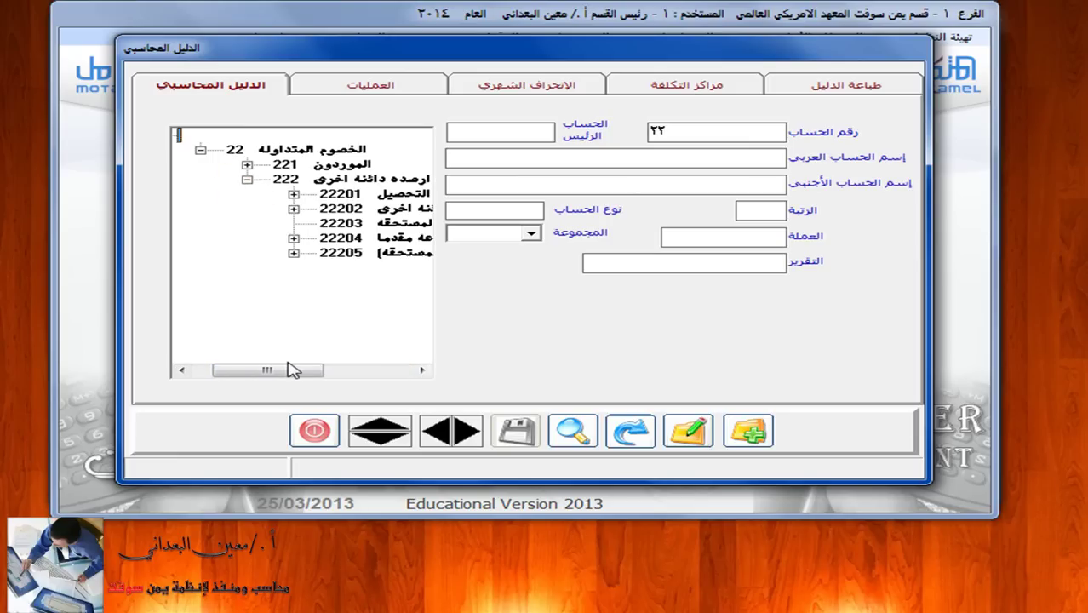
{"action": "left_click_drag", "start_coordinate": [287, 367], "coordinate": [291, 368]}
{"action": "mouse_move", "coordinate": [313, 371]}
{"action": "left_mouse_down"}
{"action": "mouse_move", "coordinate": [375, 372]}
{"action": "mouse_move", "coordinate": [311, 374]}
{"action": "left_mouse_up"}
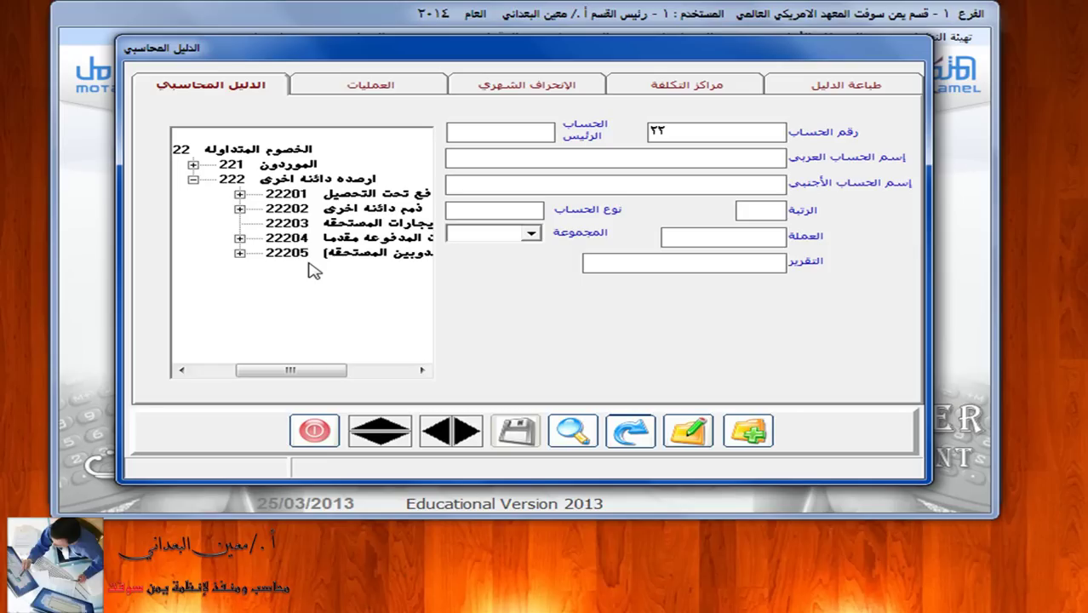
- Add account 22206 under parent 222, named 'المرتبات والاجور المستحقه'
{"action": "left_click", "coordinate": [752, 432]}
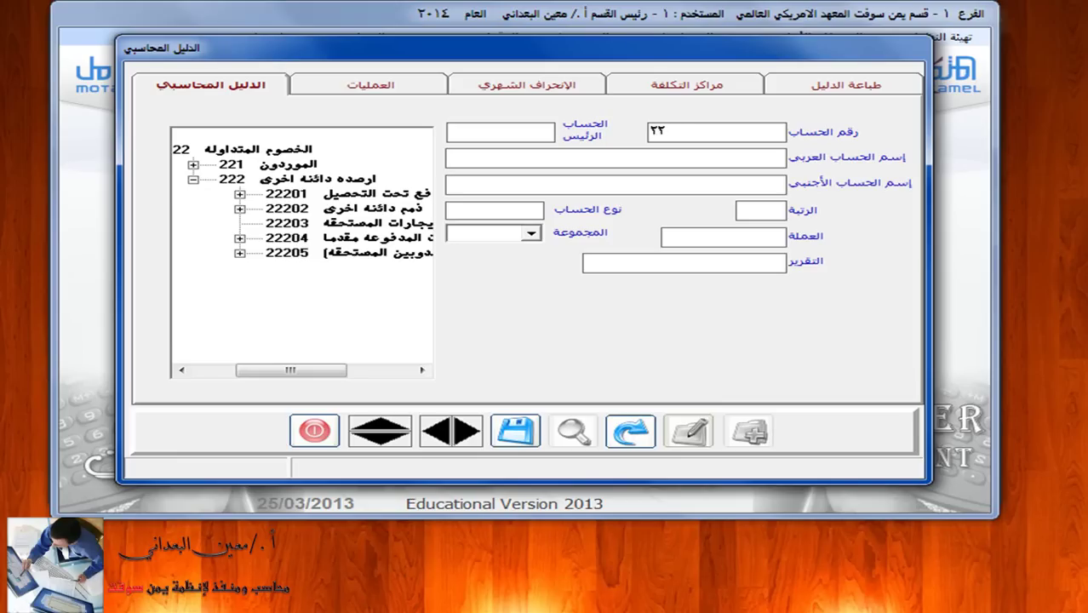
{"action": "type", "text": "٢٠٦"}
{"action": "key", "text": "Return"}
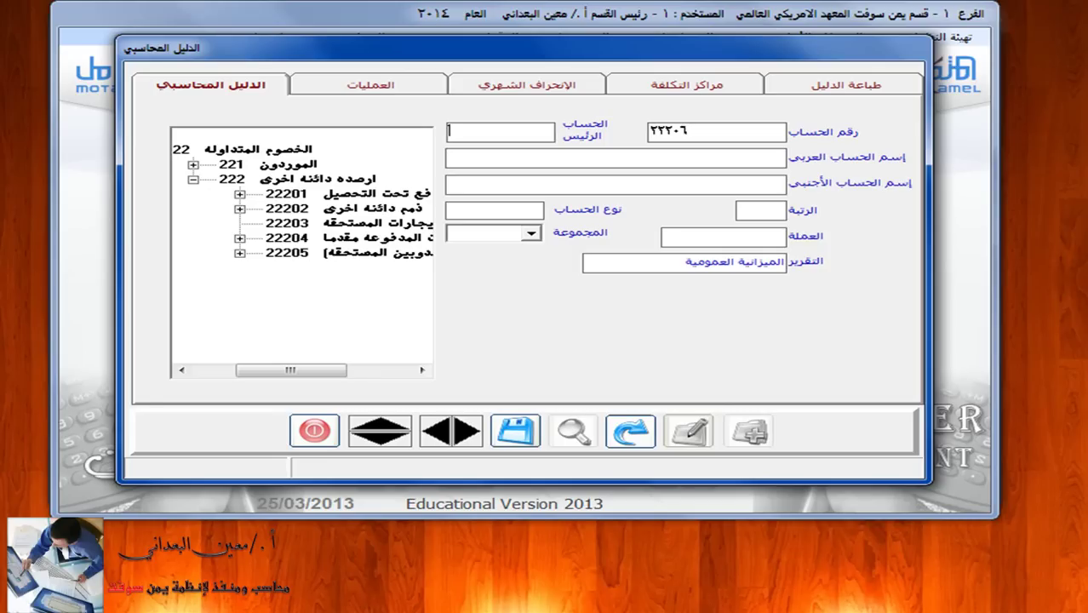
{"action": "type", "text": "222"}
{"action": "left_click", "coordinate": [636, 153]}
{"action": "type", "text": "المرتبات والاجور المستحقه"}
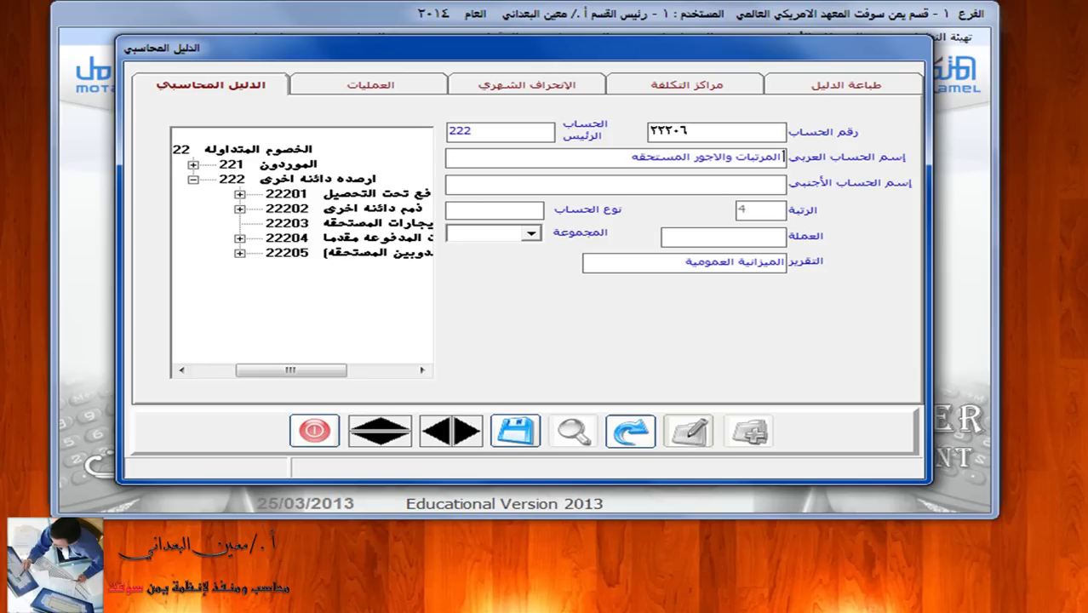
- Give account 22206 type 1 and currency riyal, and save it
{"action": "left_click", "coordinate": [508, 214]}
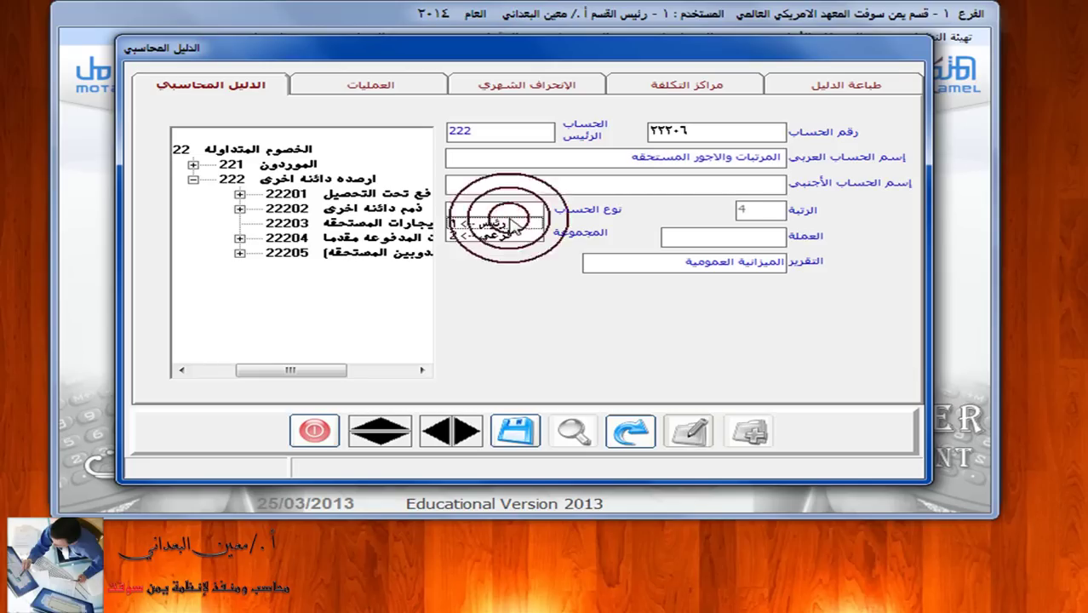
{"action": "left_click", "coordinate": [511, 224]}
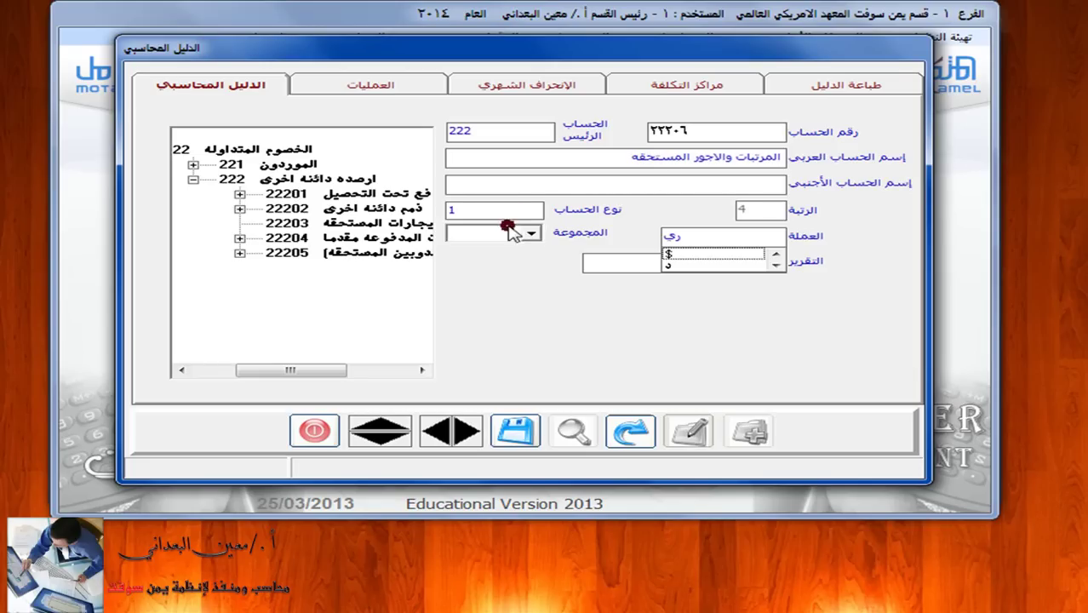
{"action": "left_click", "coordinate": [775, 265]}
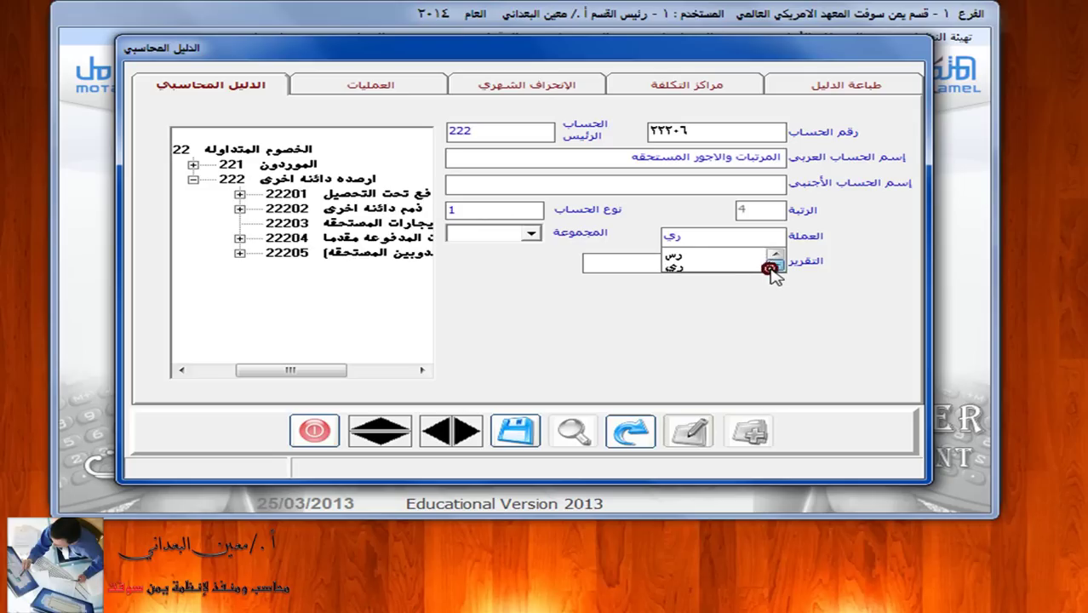
{"action": "left_click", "coordinate": [675, 268]}
{"action": "left_click", "coordinate": [526, 430]}
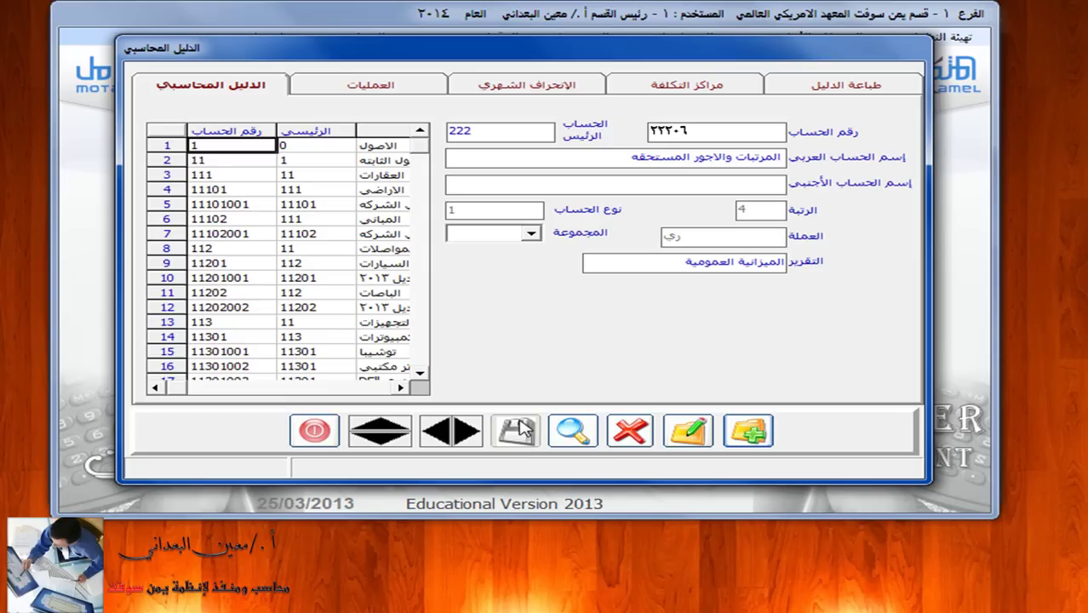
{"action": "left_click", "coordinate": [573, 430]}
- Search 222 and expand the account tree to reveal account 22206
{"action": "type", "text": "222"}
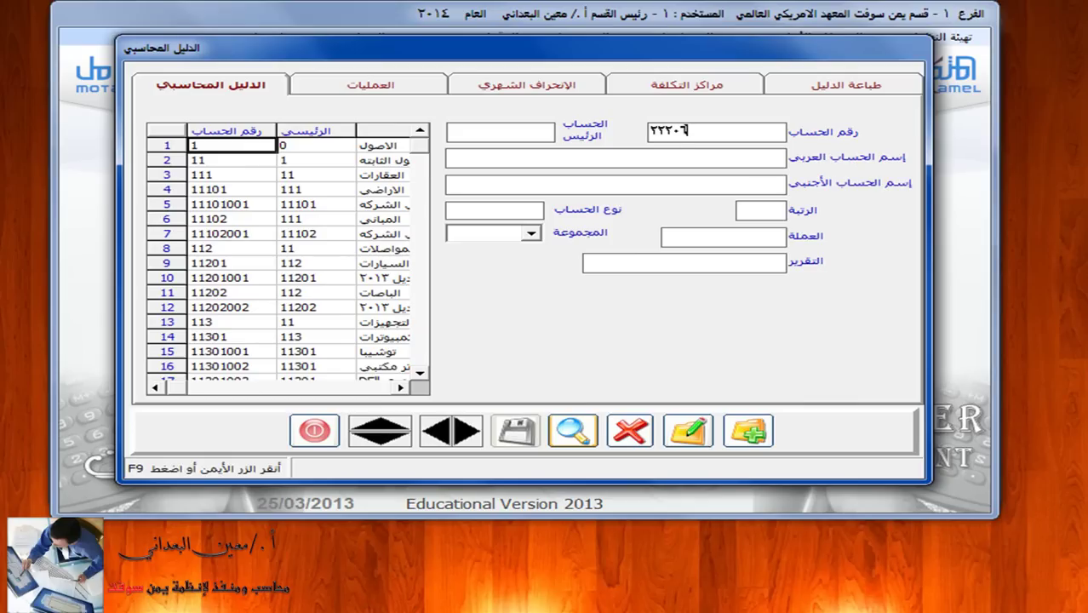
{"action": "left_click", "coordinate": [574, 431]}
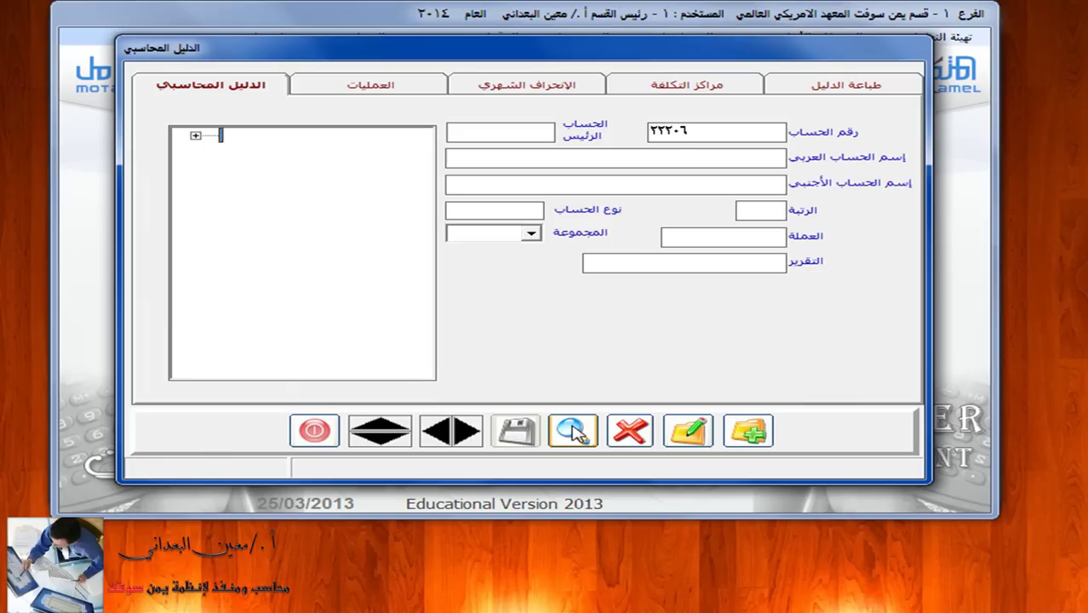
{"action": "left_click", "coordinate": [196, 136]}
{"action": "left_click_drag", "start_coordinate": [331, 362], "coordinate": [359, 376]}
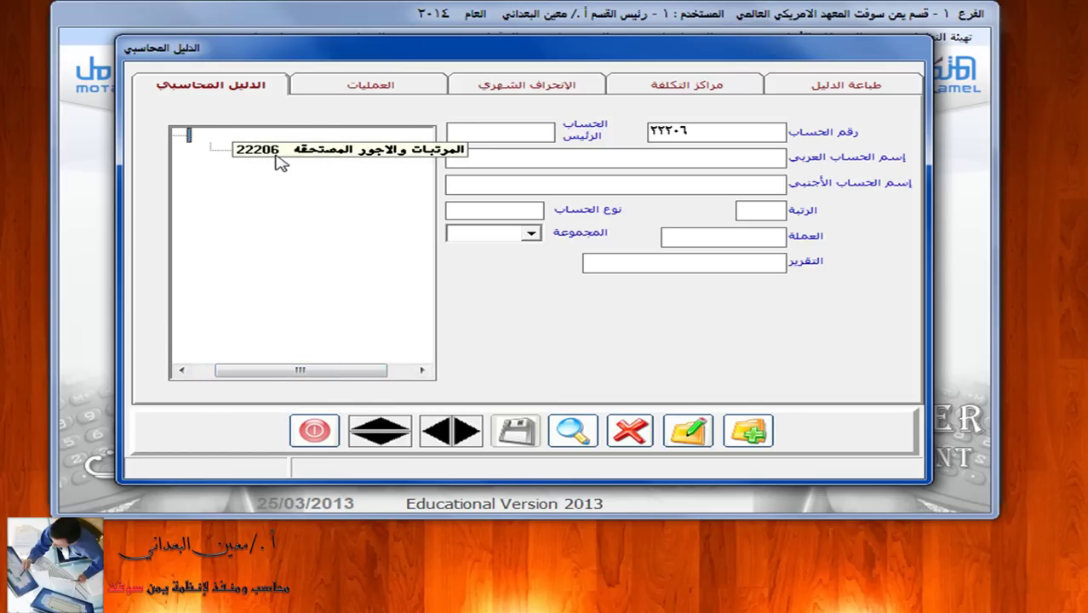
- Add account 22206001 under parent 22206, named for the financial manager
{"action": "left_click", "coordinate": [749, 432]}
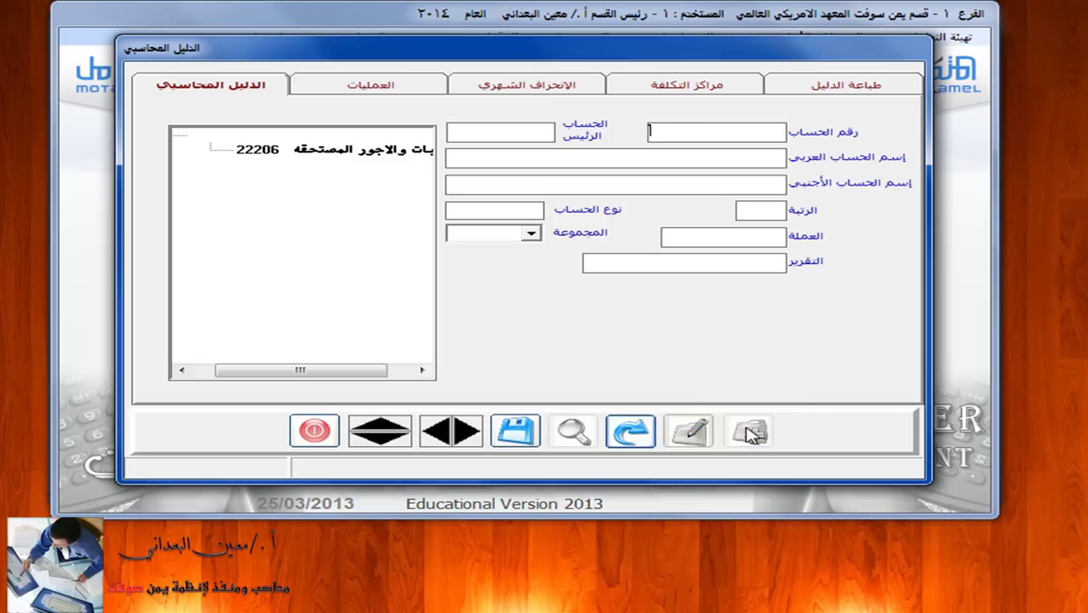
{"action": "type", "text": "2220600"}
{"action": "key", "text": "Return"}
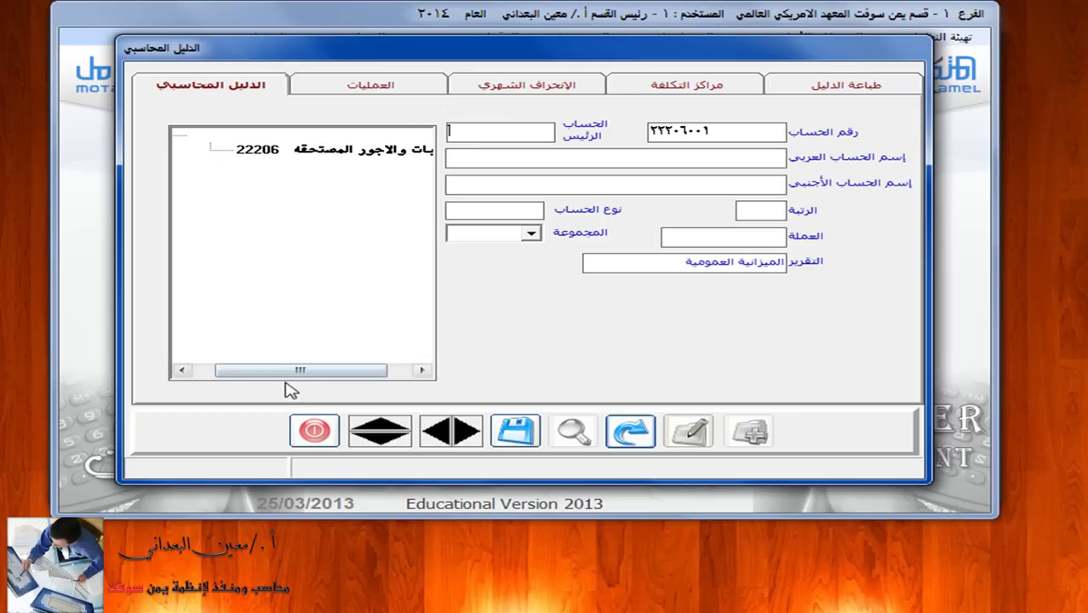
{"action": "mouse_move", "coordinate": [313, 369]}
{"action": "left_mouse_down"}
{"action": "mouse_move", "coordinate": [347, 376]}
{"action": "mouse_move", "coordinate": [295, 371]}
{"action": "left_mouse_up"}
{"action": "type", "text": "22206"}
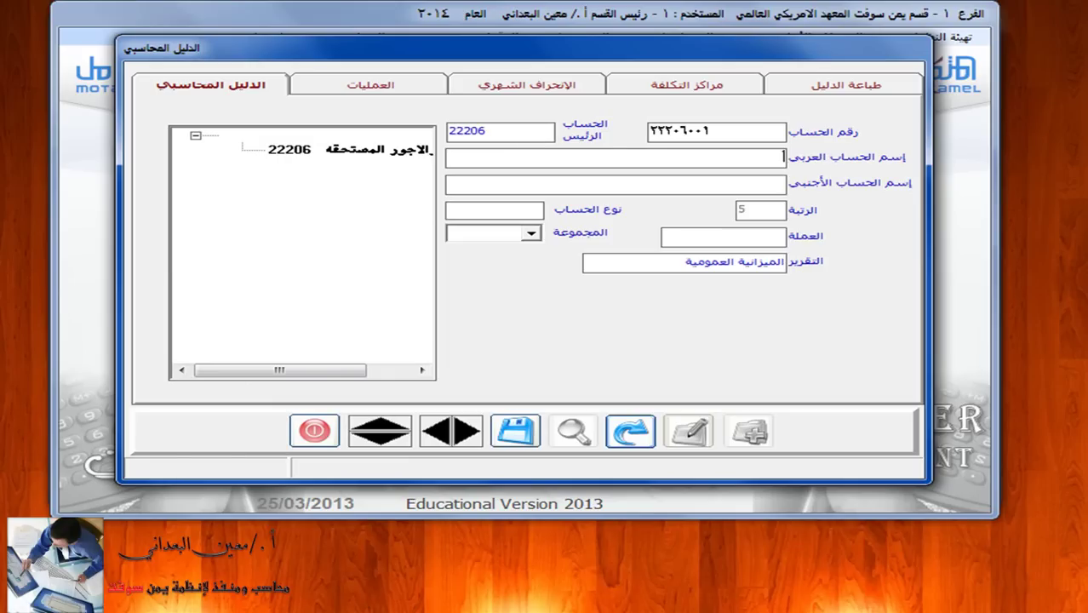
{"action": "type", "text": "ني ـالم"}
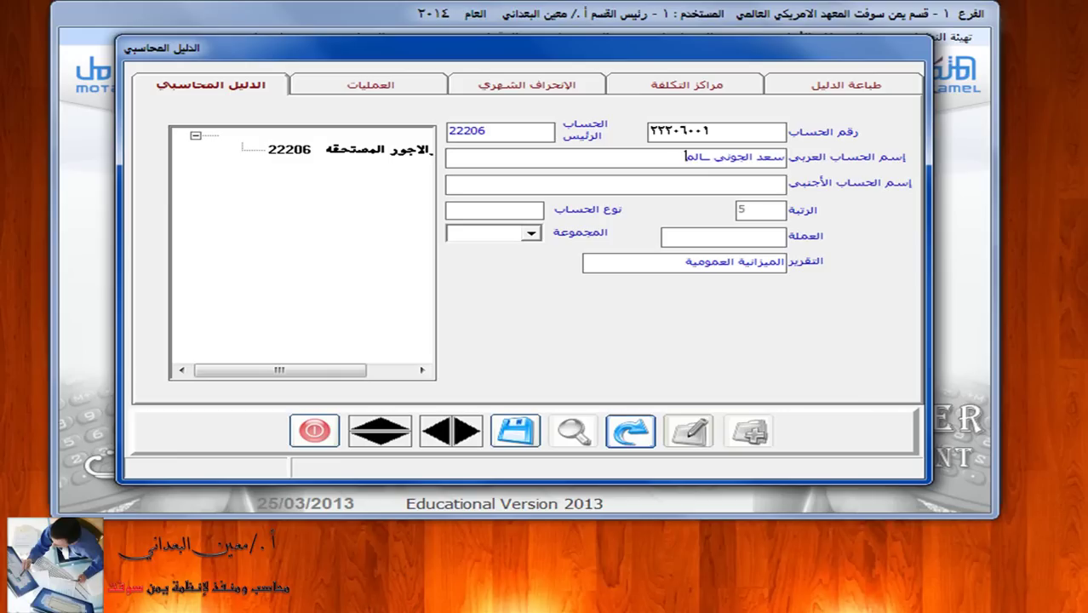
{"action": "type", "text": "دير المالى"}
- Set 22206001 to type 2 with currency ري, save, and re-list the 222 tree
{"action": "left_click", "coordinate": [461, 212]}
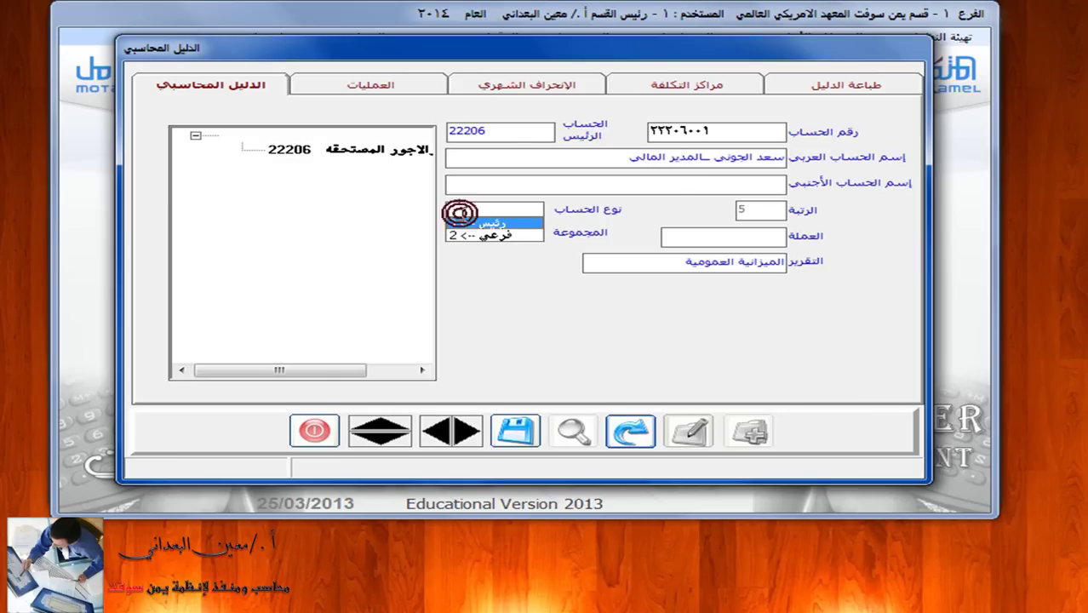
{"action": "left_click", "coordinate": [477, 235]}
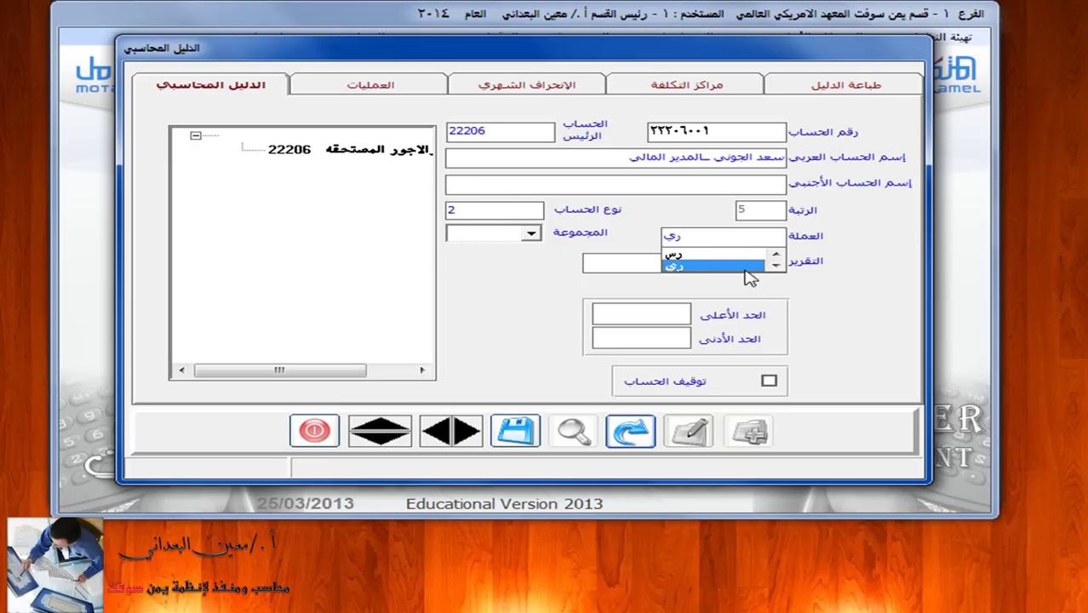
{"action": "left_click", "coordinate": [738, 274]}
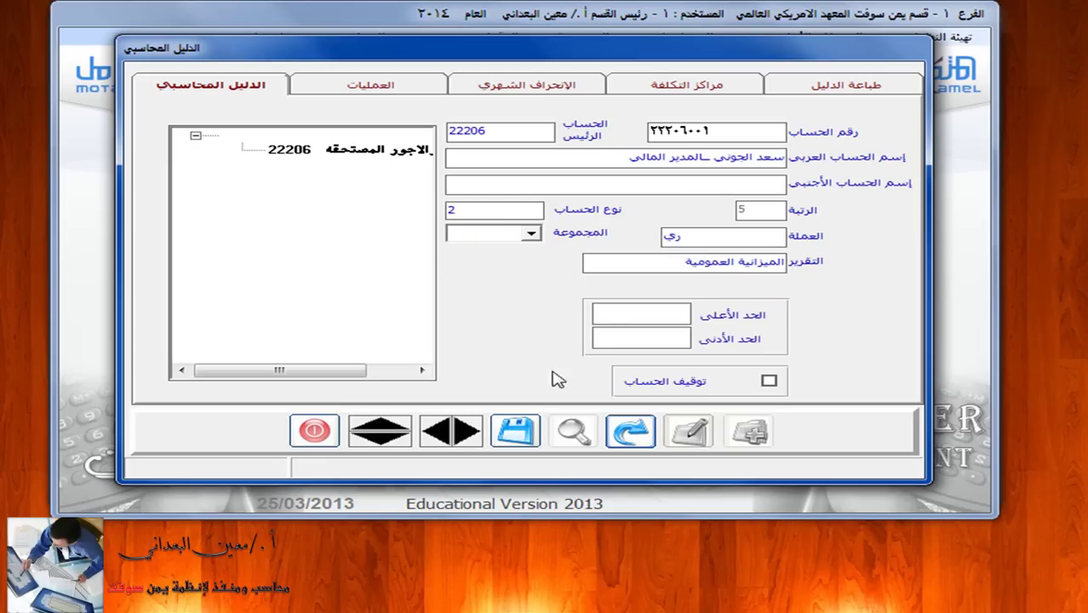
{"action": "left_click", "coordinate": [513, 433]}
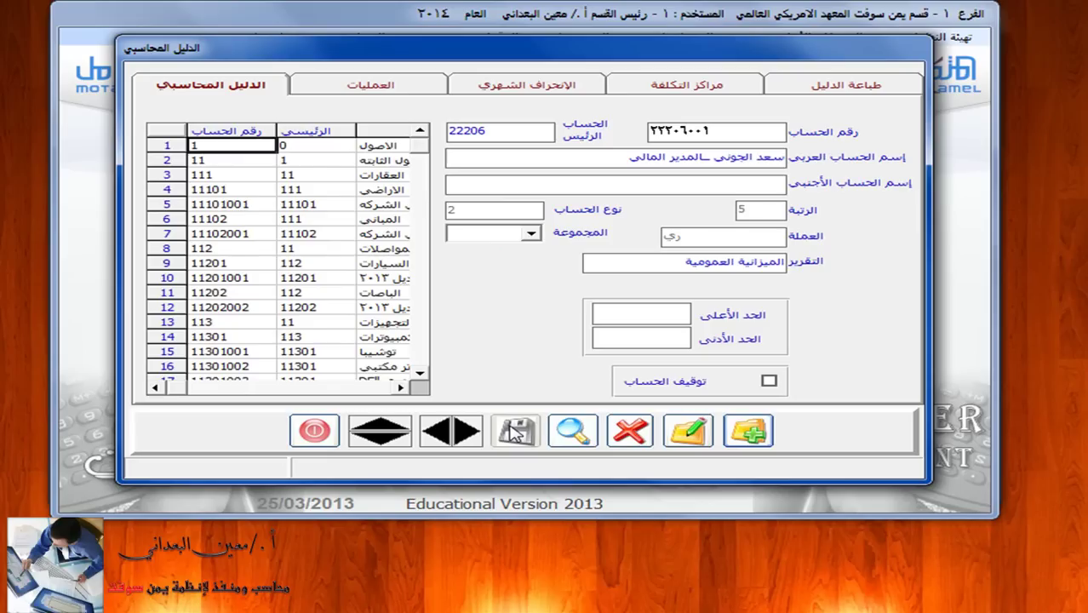
{"action": "left_click", "coordinate": [572, 433]}
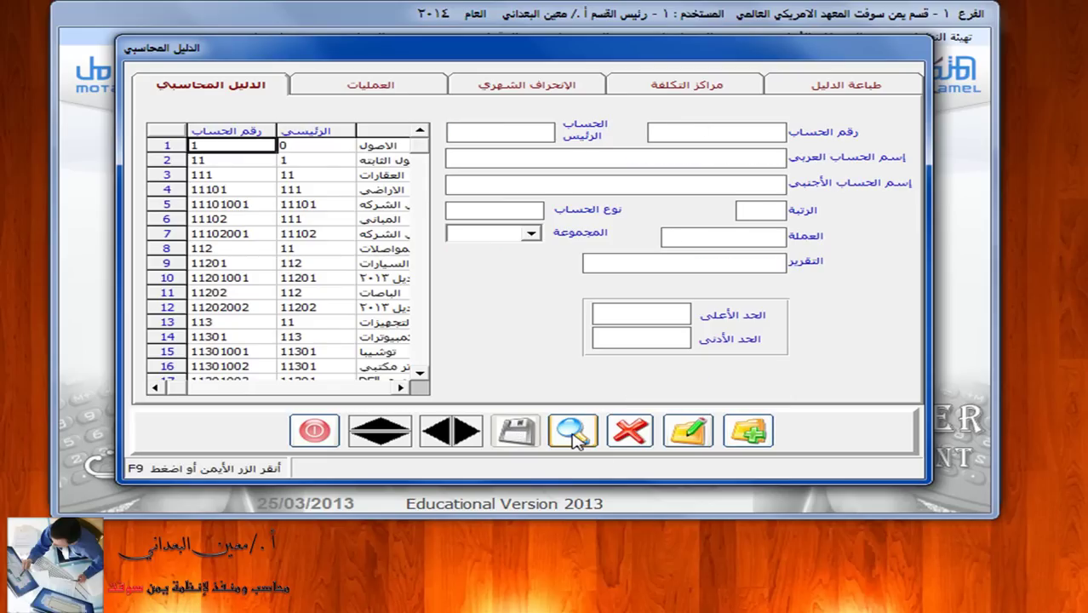
{"action": "type", "text": "٢٢٢٠٦"}
{"action": "left_click", "coordinate": [576, 439]}
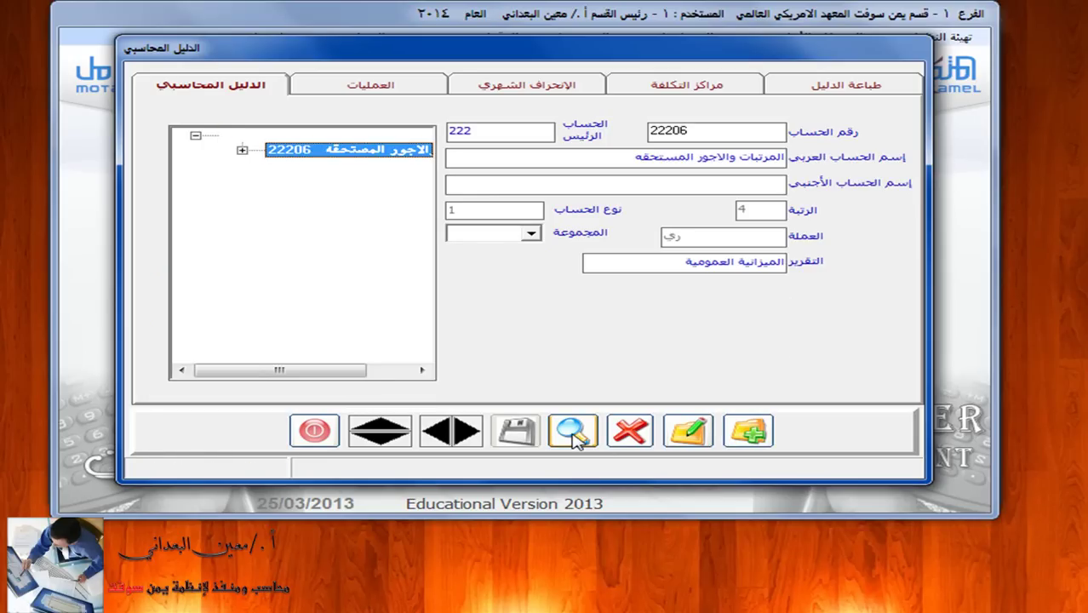
{"action": "mouse_move", "coordinate": [311, 369]}
{"action": "left_mouse_down"}
{"action": "mouse_move", "coordinate": [413, 360]}
{"action": "mouse_move", "coordinate": [294, 375]}
{"action": "mouse_move", "coordinate": [311, 366]}
{"action": "left_mouse_up"}
- Add account 22206002 under parent 22206, named for the head of accounts
{"action": "left_click", "coordinate": [415, 151]}
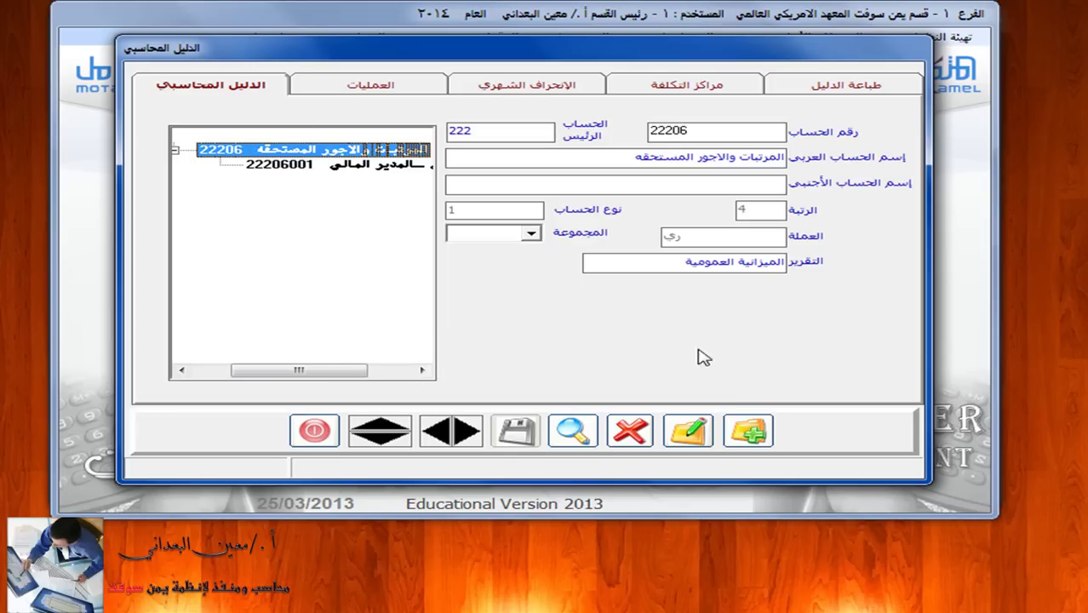
{"action": "left_click", "coordinate": [751, 432]}
{"action": "type", "text": "222"}
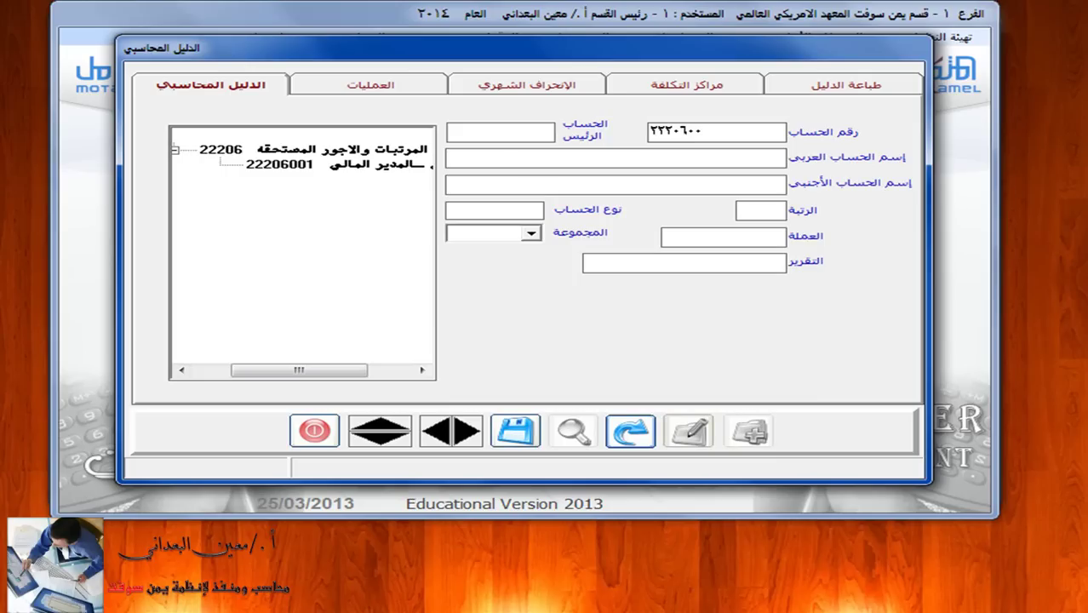
{"action": "key", "text": "Return"}
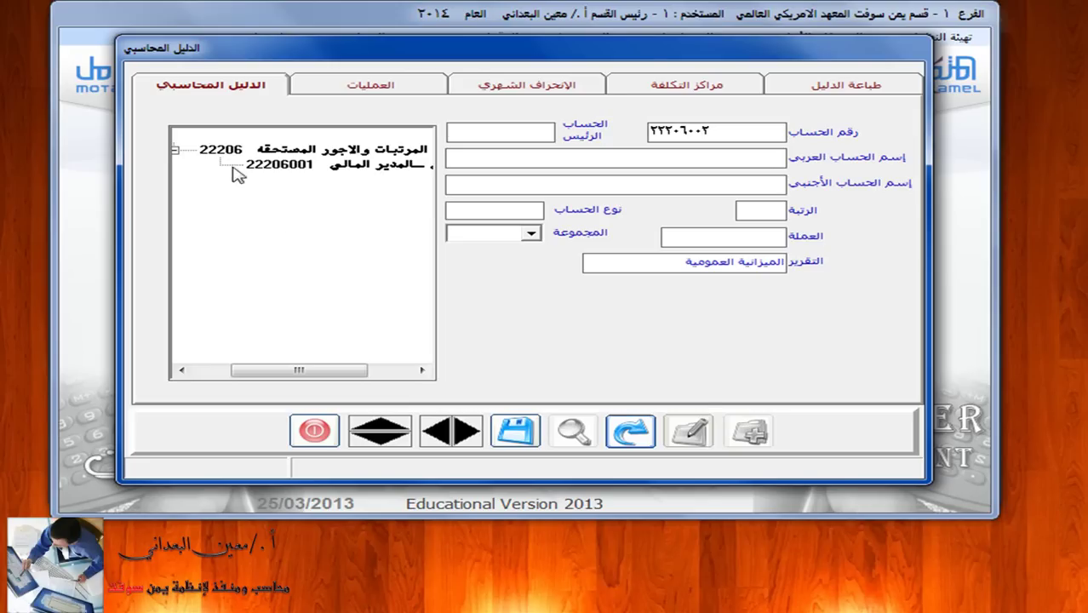
{"action": "type", "text": "22206"}
{"action": "left_click", "coordinate": [617, 157]}
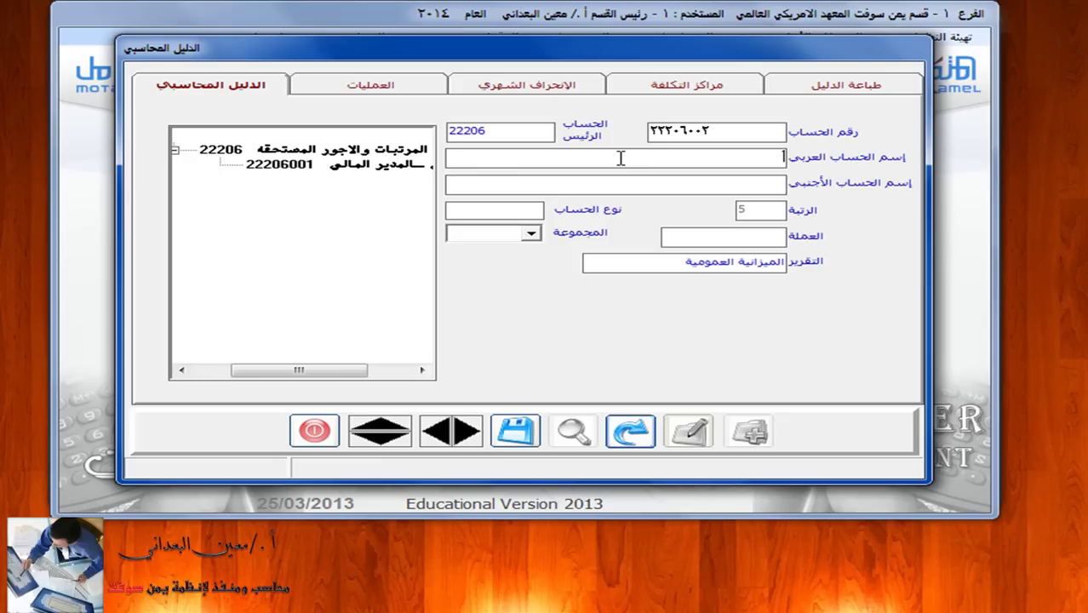
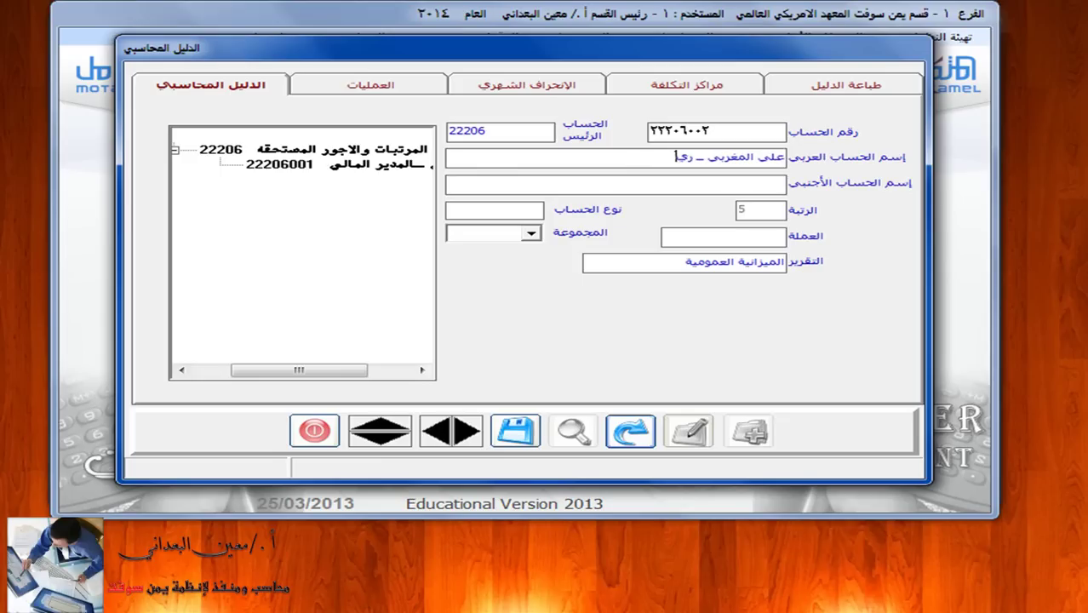
{"action": "type", "text": "يس الحساب"}
{"action": "key", "text": "BackSpace"}
{"action": "key", "text": "BackSpace"}
{"action": "type", "text": "ات"}
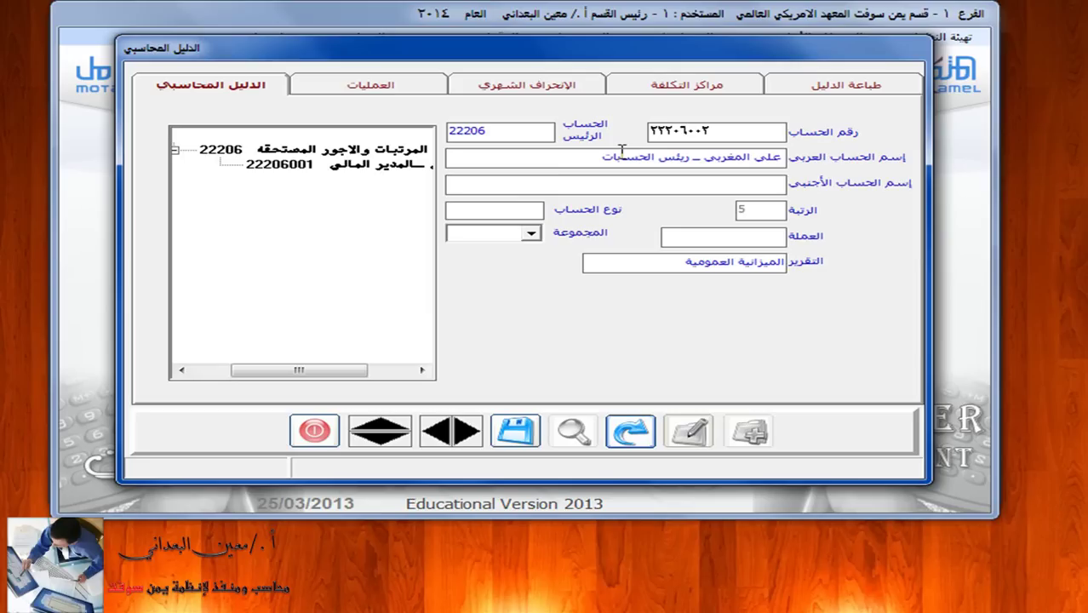
- Set 22206002 to type 2, save it, and view it in the 222 tree
{"action": "left_click", "coordinate": [512, 207]}
{"action": "left_click", "coordinate": [487, 235]}
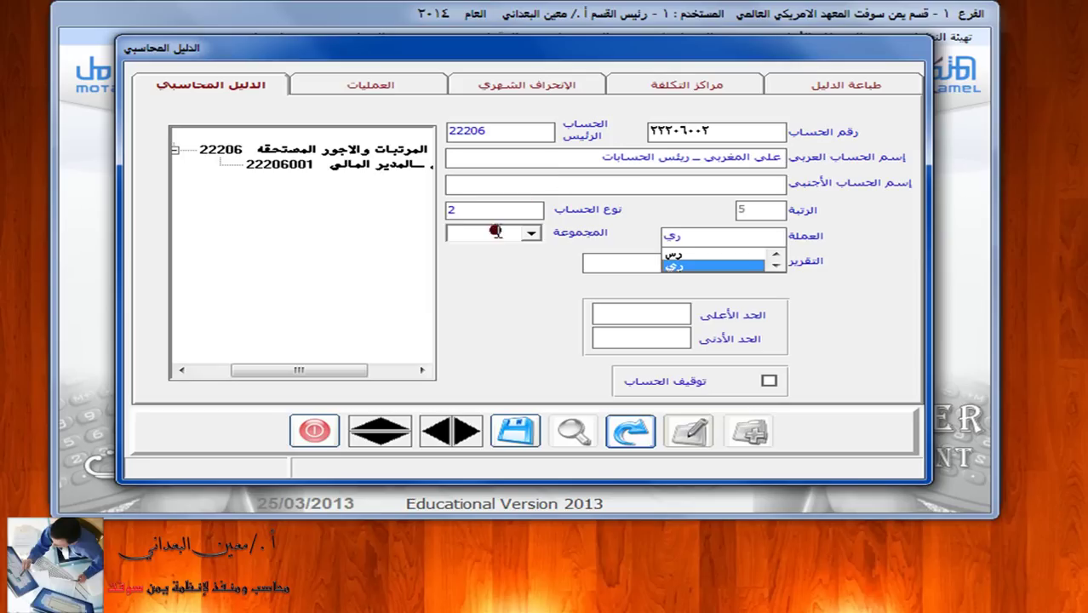
{"action": "left_click", "coordinate": [516, 431]}
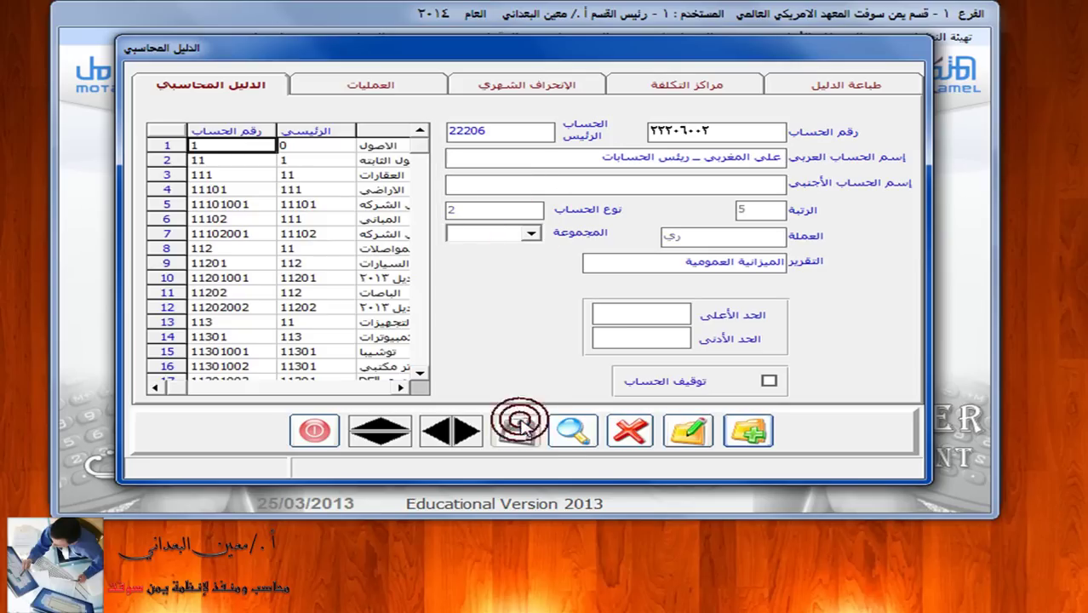
{"action": "left_click", "coordinate": [572, 432]}
{"action": "type", "text": "222"}
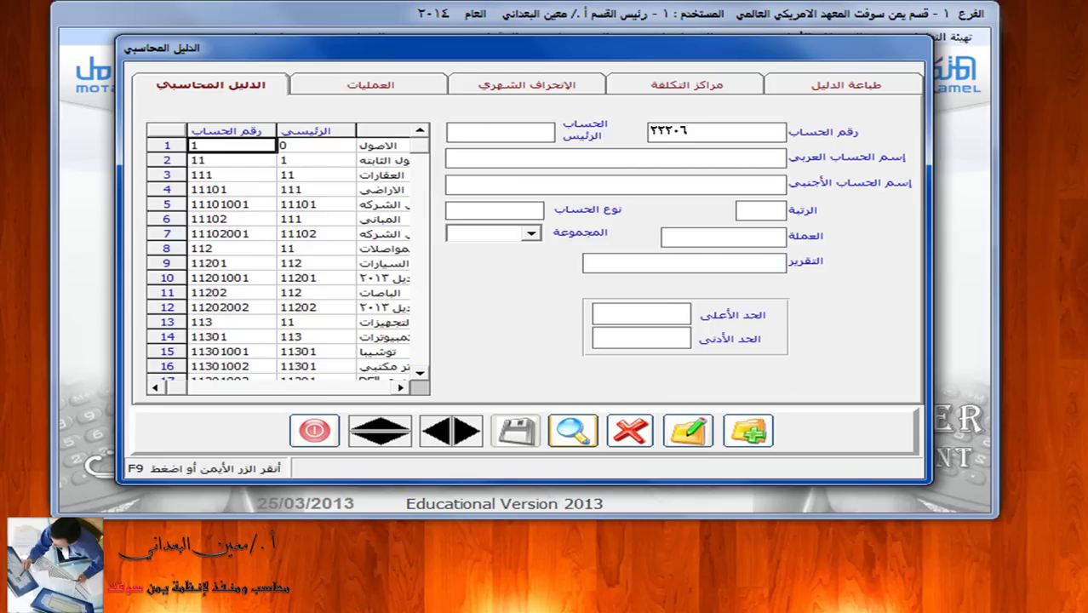
{"action": "left_click", "coordinate": [572, 434]}
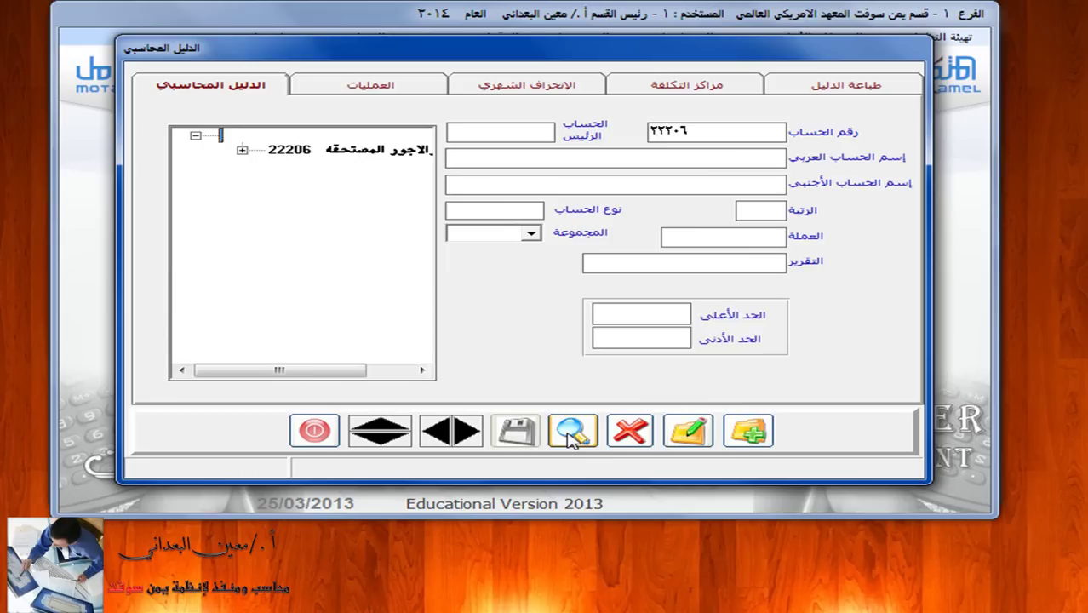
{"action": "left_click_drag", "start_coordinate": [311, 369], "coordinate": [358, 369]}
{"action": "left_click_drag", "start_coordinate": [320, 187], "coordinate": [362, 195]}
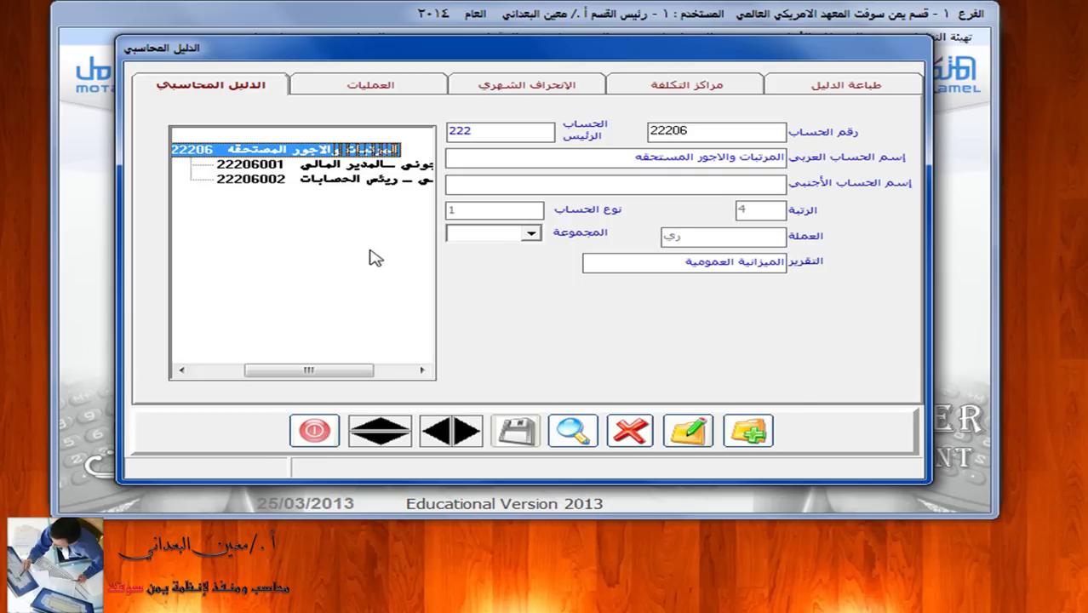
{"action": "left_click", "coordinate": [749, 430]}
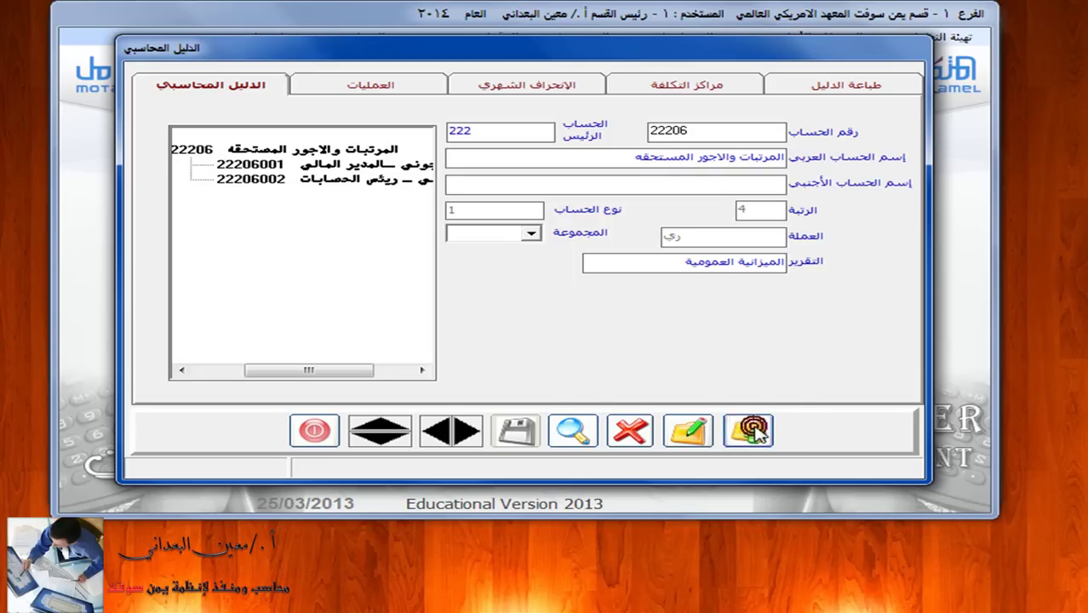
- Enter account 22206003 under parent 22206, named for the accountant
{"action": "type", "text": "222"}
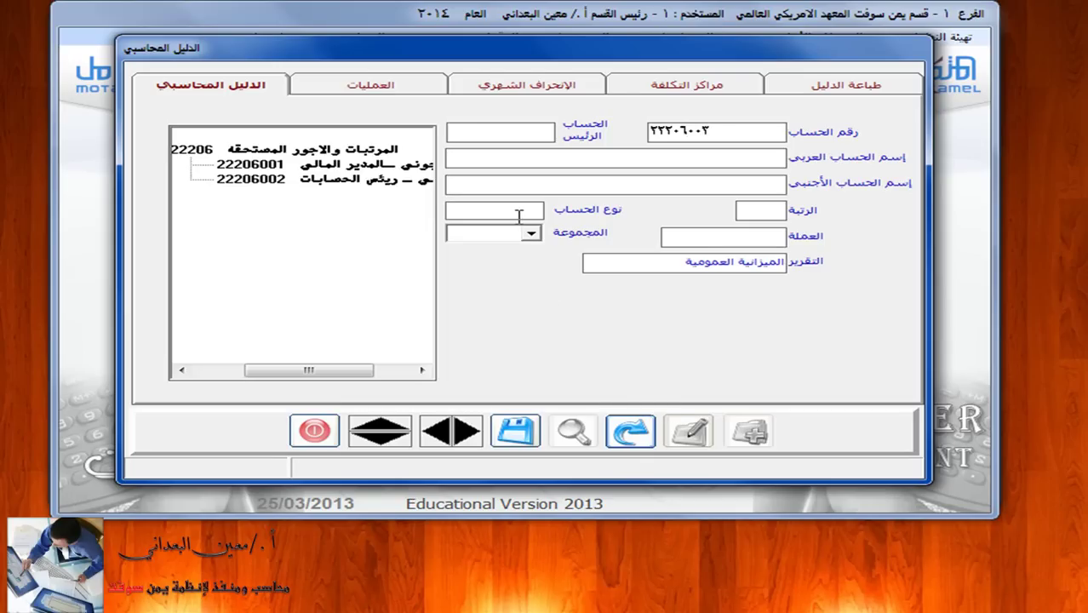
{"action": "left_click_drag", "start_coordinate": [359, 369], "coordinate": [304, 335]}
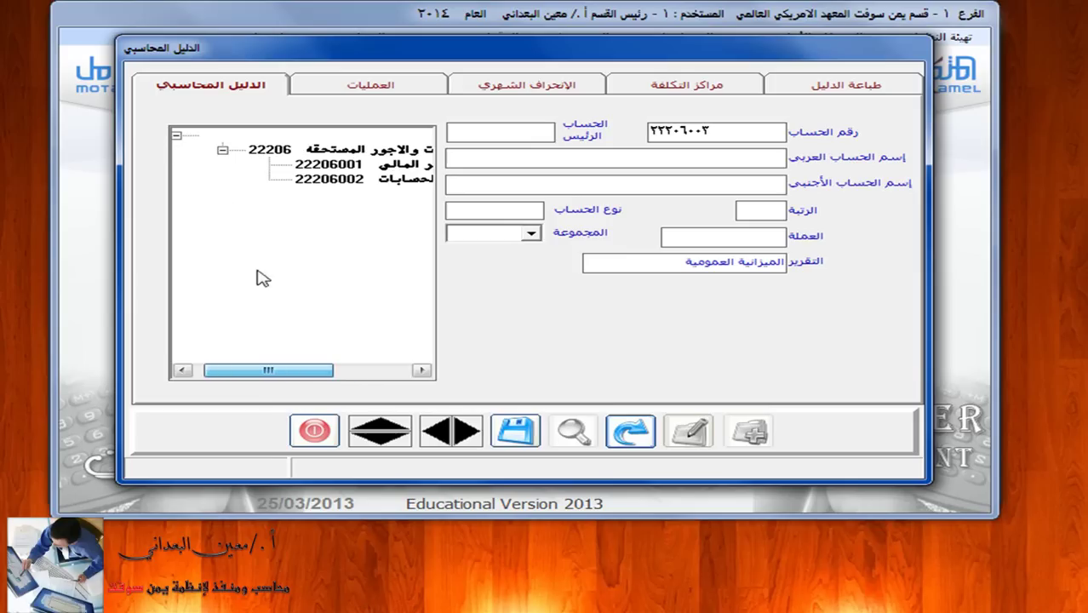
{"action": "type", "text": "22206"}
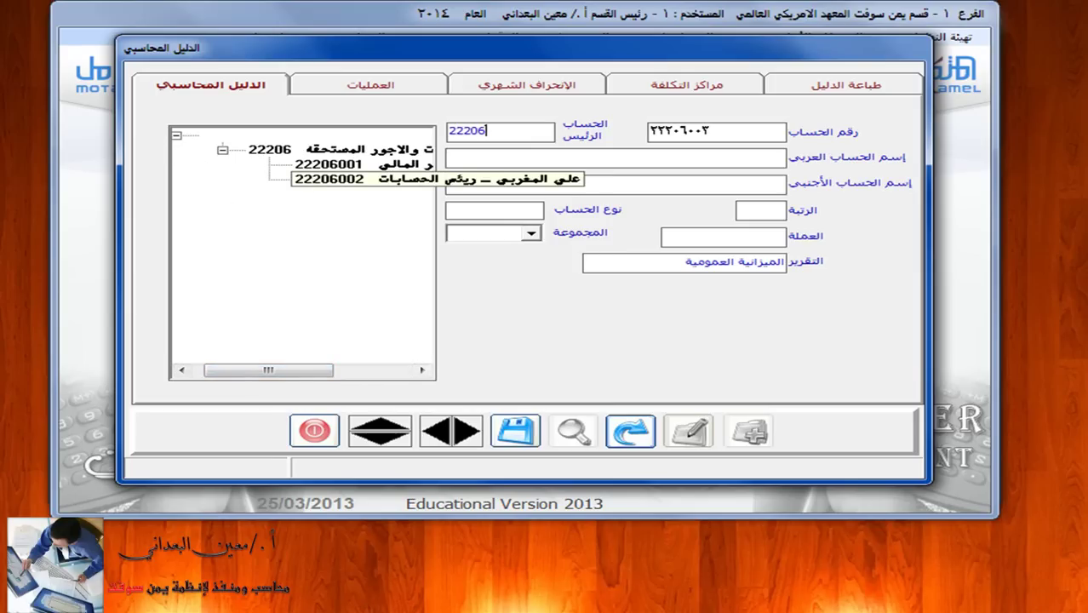
{"action": "key", "text": "Return"}
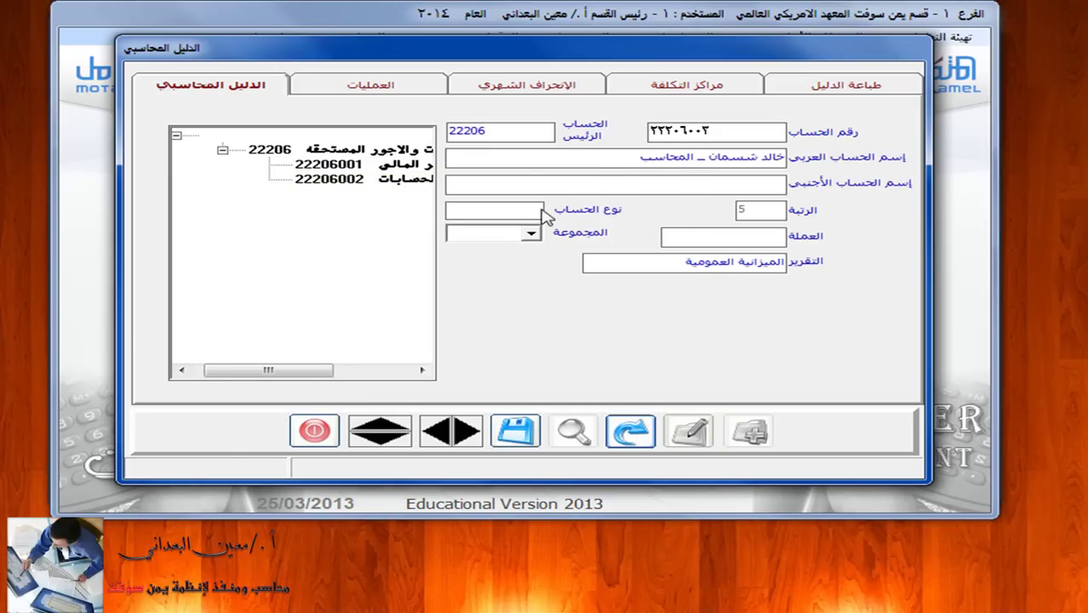
- Set 22206003 to type 2 with currency ري, save, and view the 22206 sub-account tree
{"action": "left_click", "coordinate": [493, 213]}
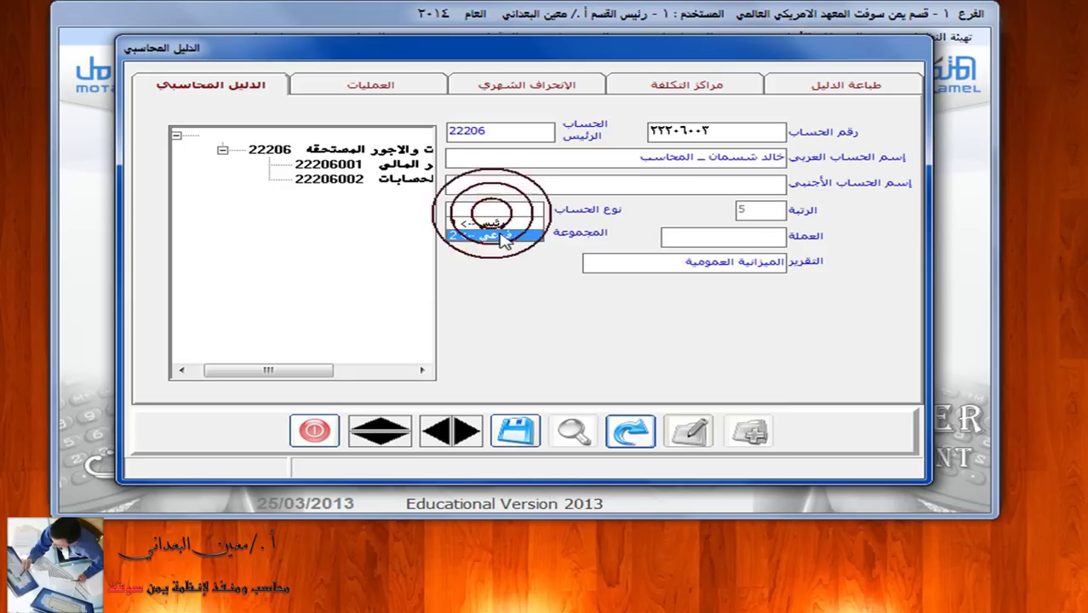
{"action": "left_click", "coordinate": [499, 233]}
{"action": "left_click", "coordinate": [692, 267]}
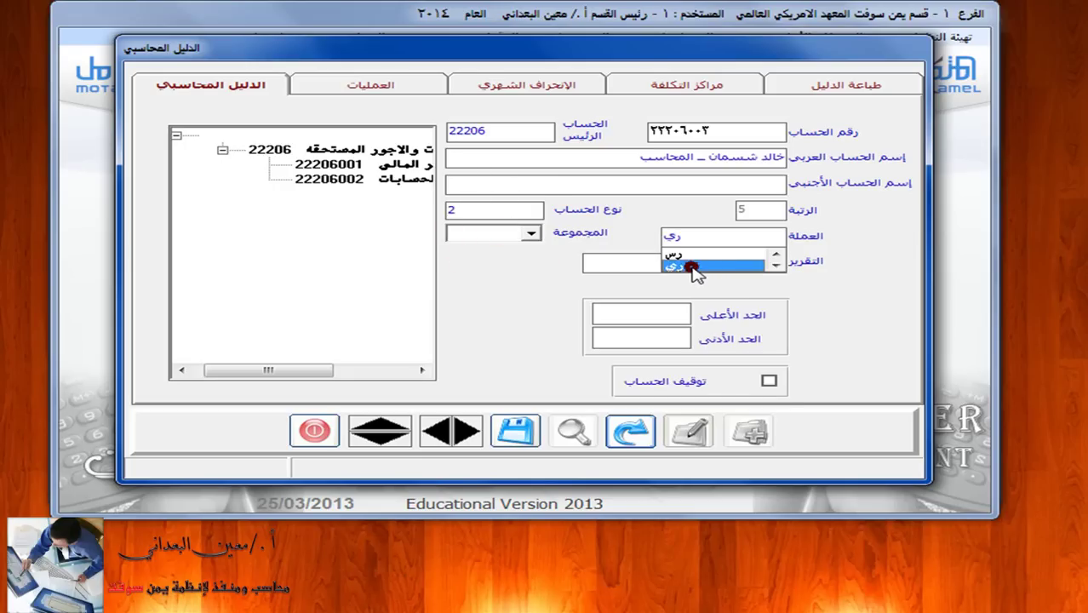
{"action": "left_click", "coordinate": [516, 432]}
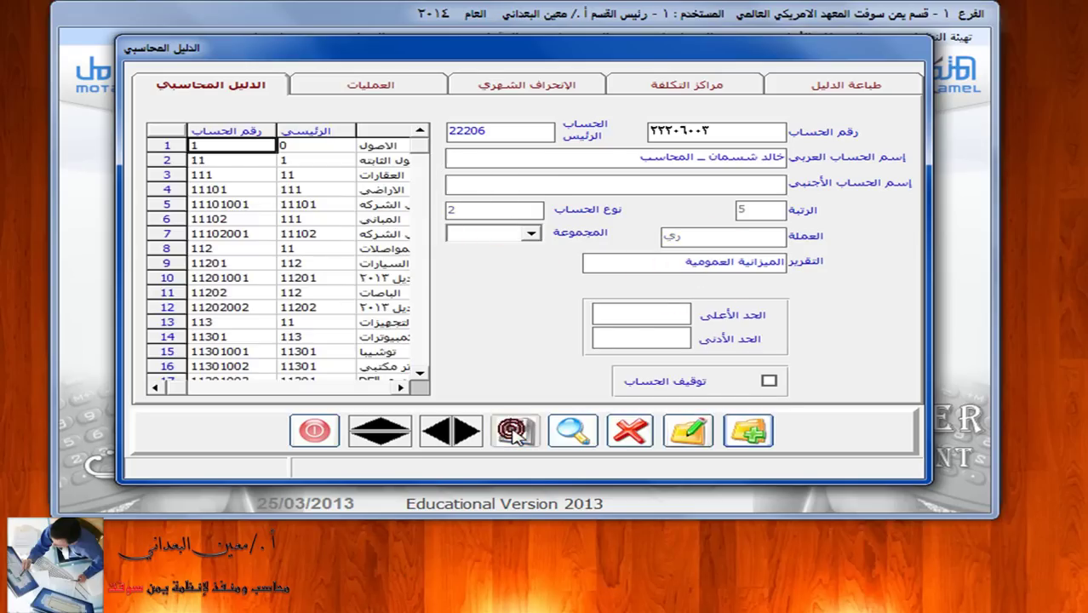
{"action": "left_click", "coordinate": [572, 433]}
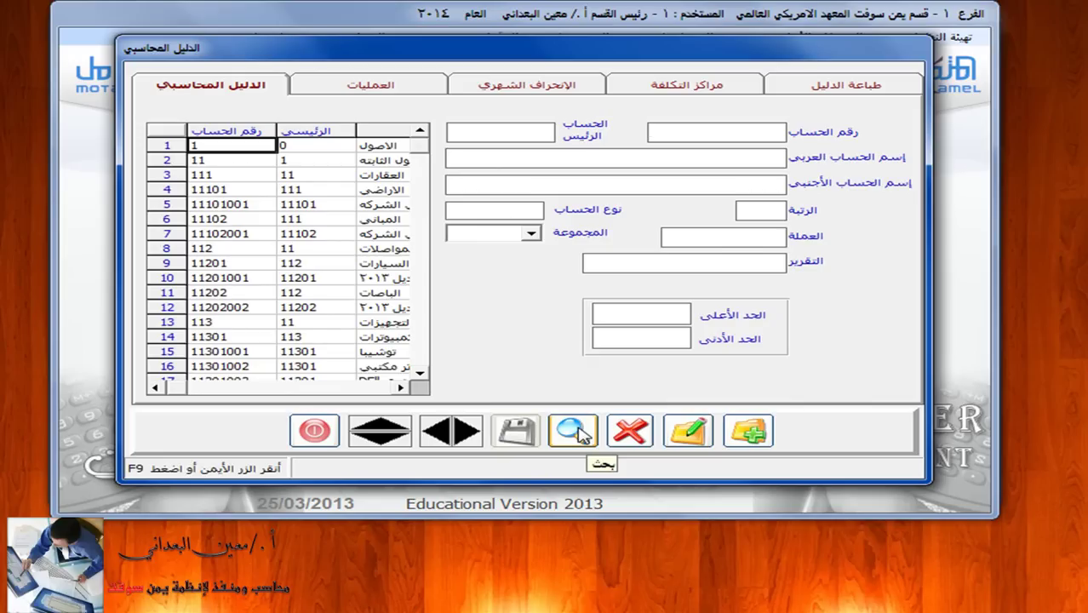
{"action": "type", "text": "٢٢٢٠٦"}
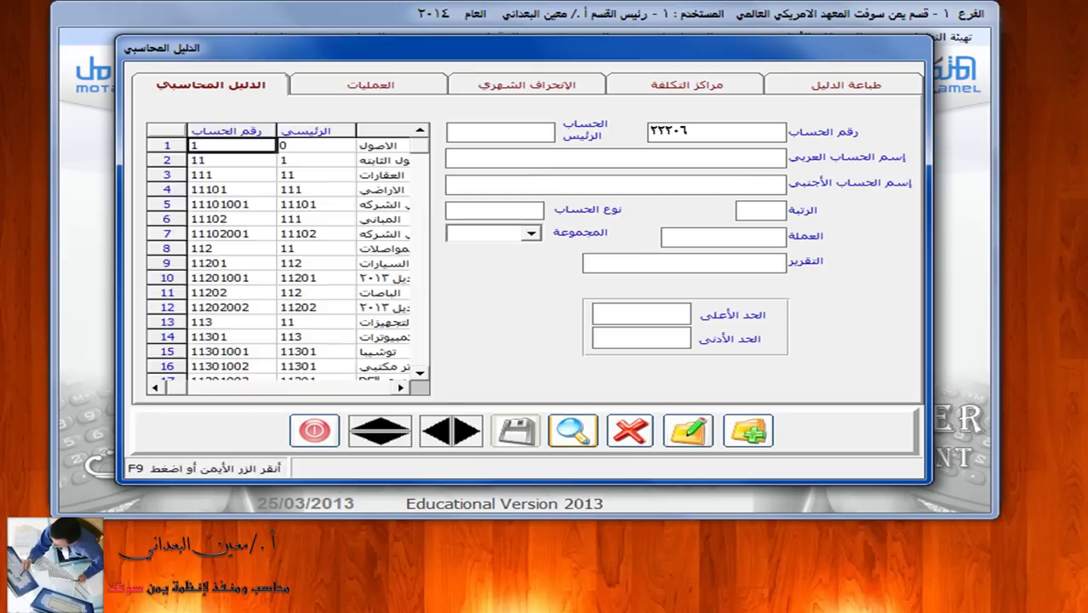
{"action": "key", "text": "Return"}
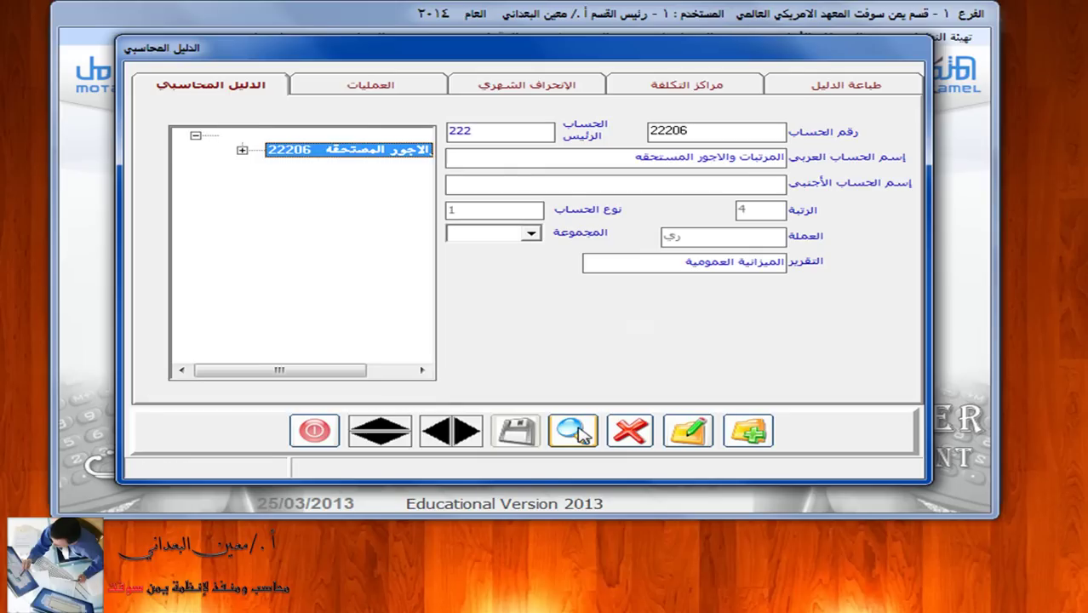
{"action": "left_click_drag", "start_coordinate": [243, 370], "coordinate": [308, 385]}
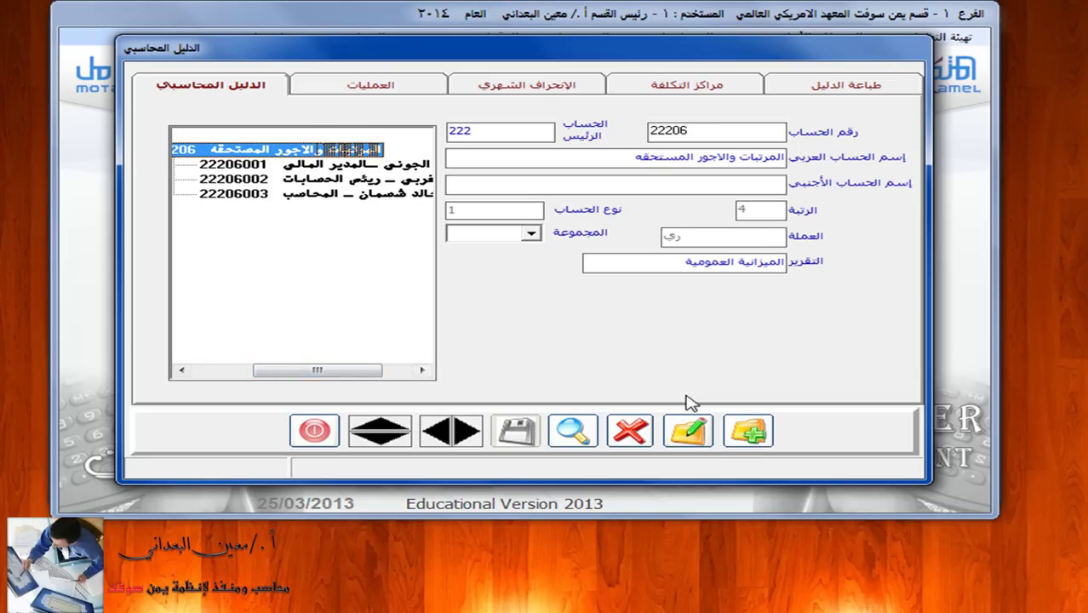
{"action": "key", "text": "Escape"}
- Look up 22206 to confirm its five employee sub-accounts, then exit the chart of accounts
{"action": "left_click", "coordinate": [576, 430]}
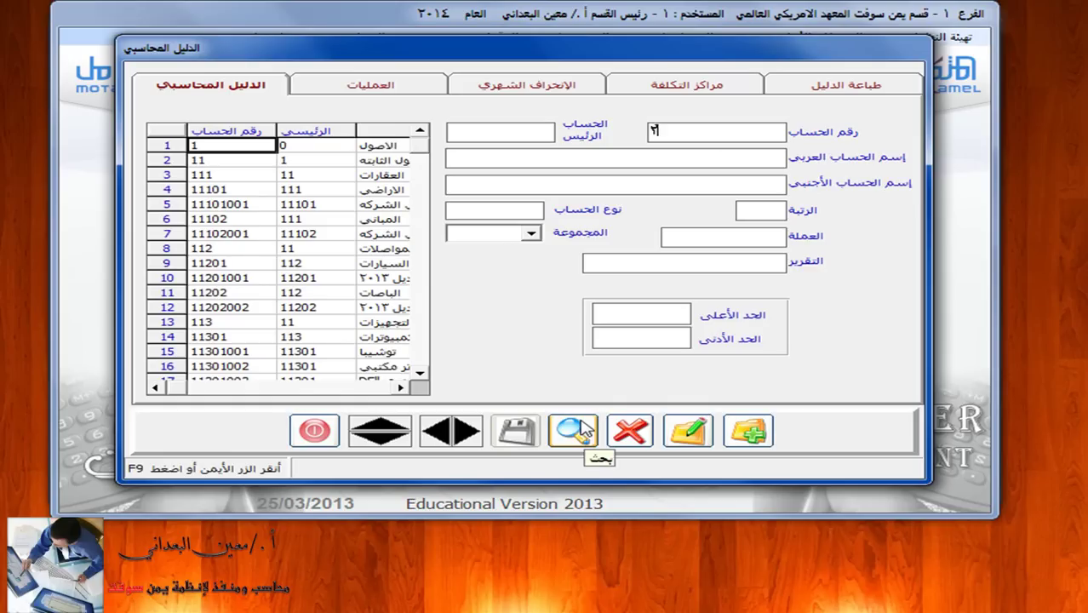
{"action": "type", "text": "22206"}
{"action": "left_click", "coordinate": [584, 430]}
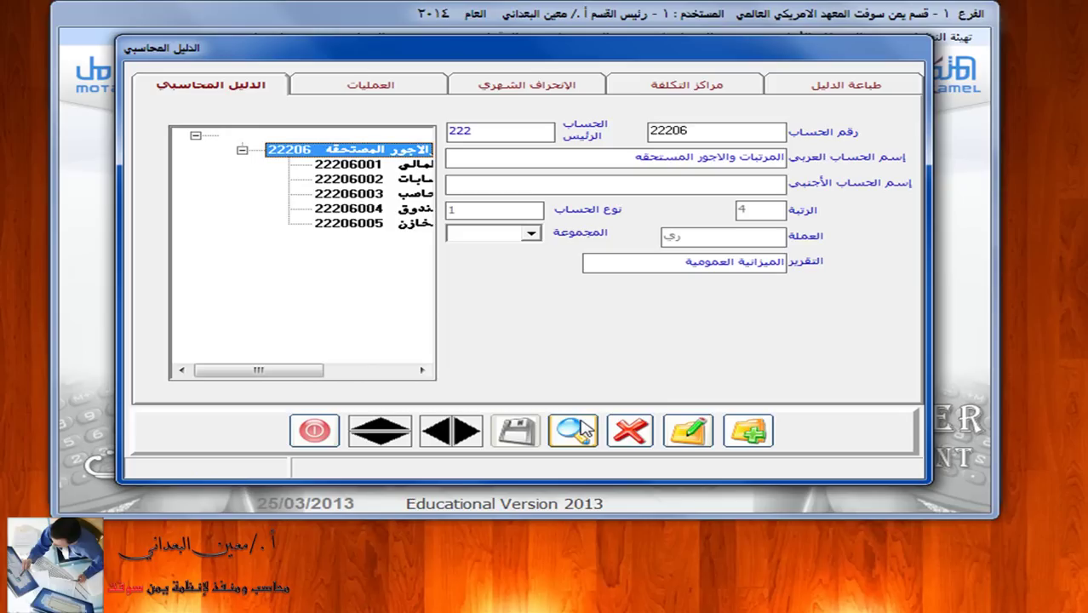
{"action": "left_click_drag", "start_coordinate": [269, 371], "coordinate": [315, 375]}
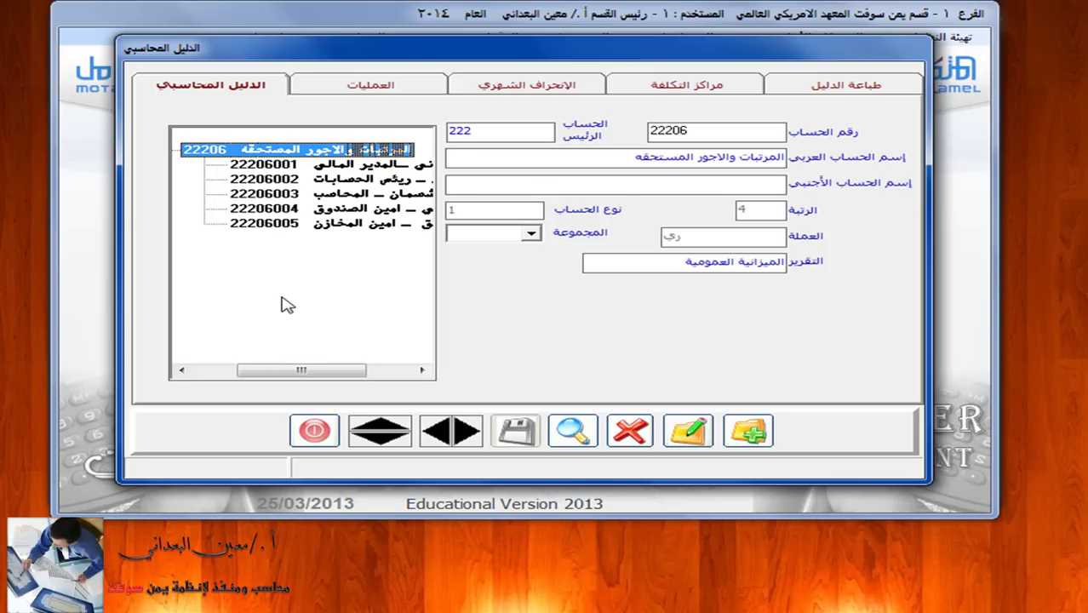
{"action": "left_click", "coordinate": [314, 431]}
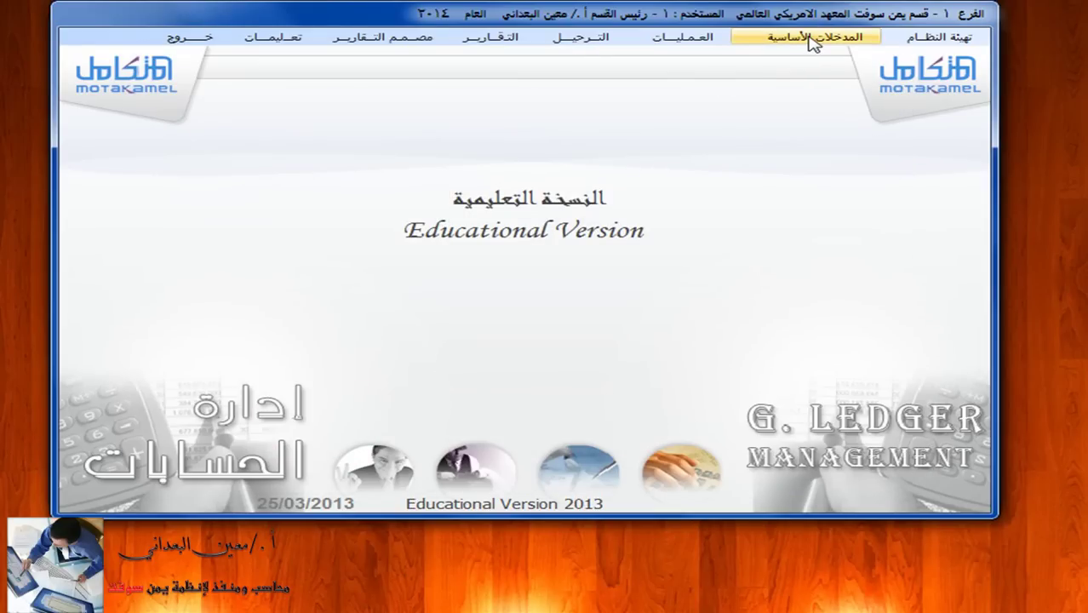
- Start a new journal entry dated 01/09/14 with document number 5 and amount 540000.00
{"action": "left_click", "coordinate": [707, 39]}
{"action": "left_click", "coordinate": [706, 57]}
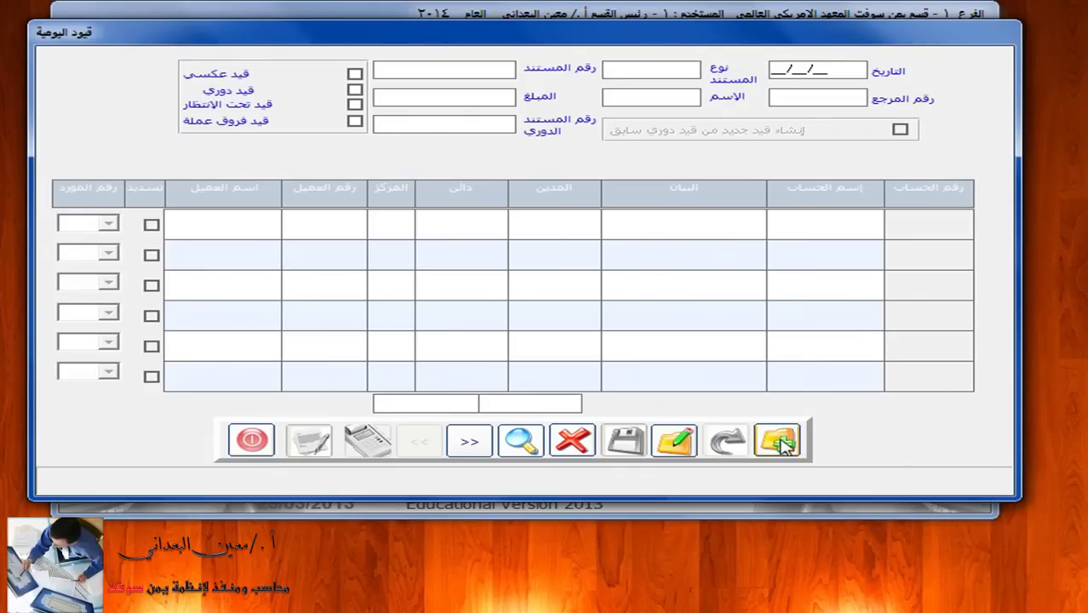
{"action": "left_click", "coordinate": [777, 440]}
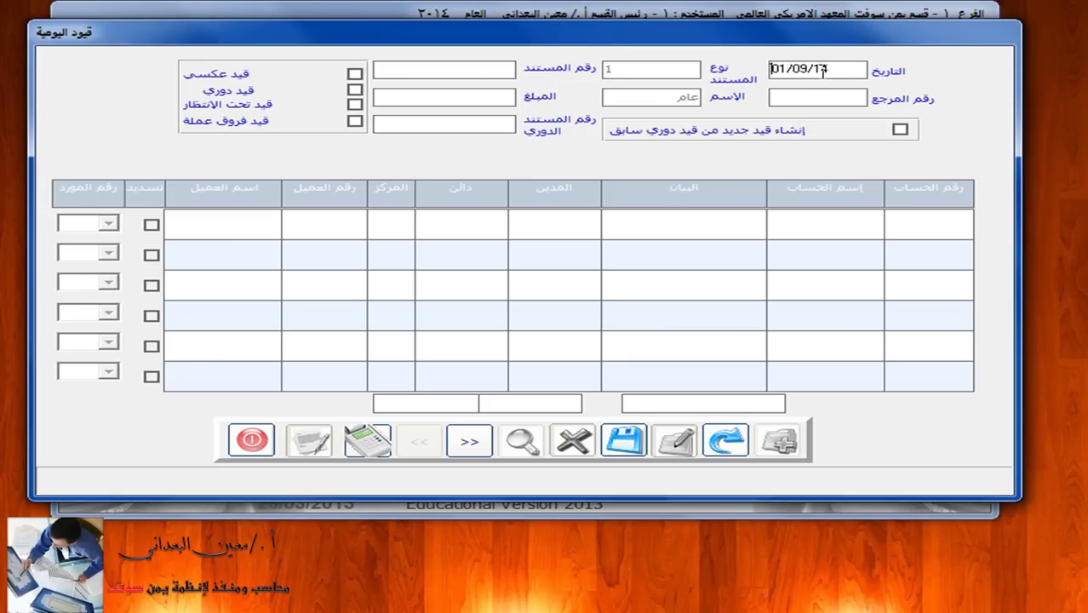
{"action": "left_click", "coordinate": [509, 67]}
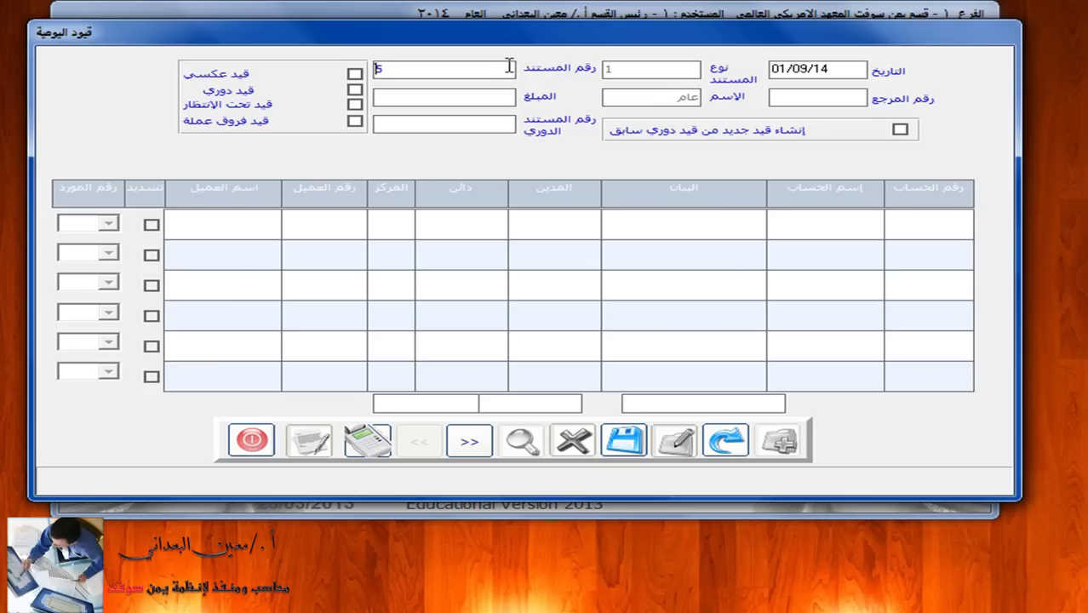
{"action": "left_click", "coordinate": [483, 100]}
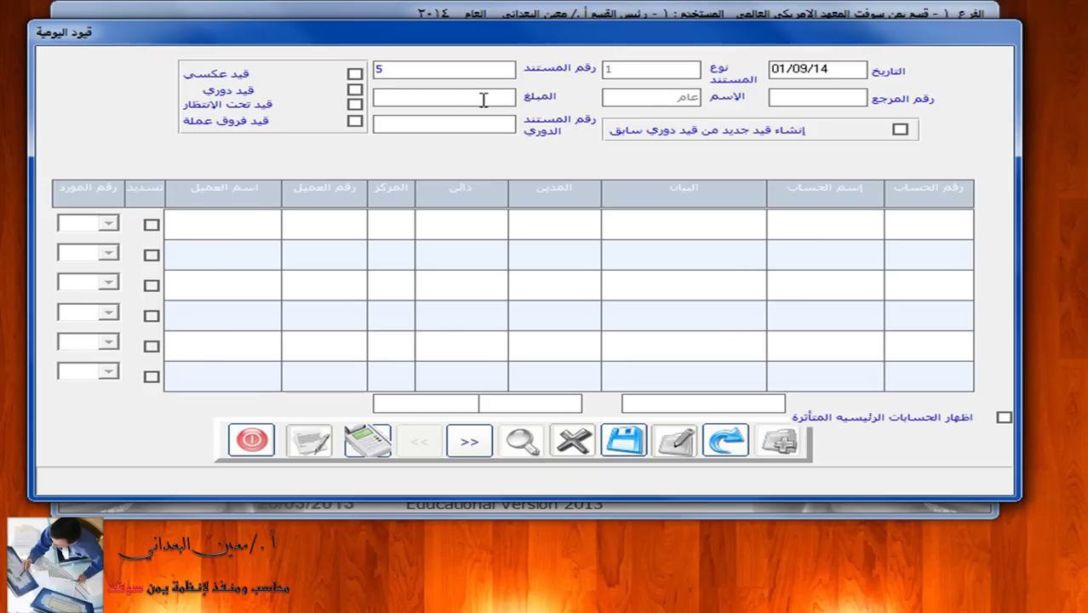
{"action": "type", "text": "540000"}
{"action": "key", "text": "Tab"}
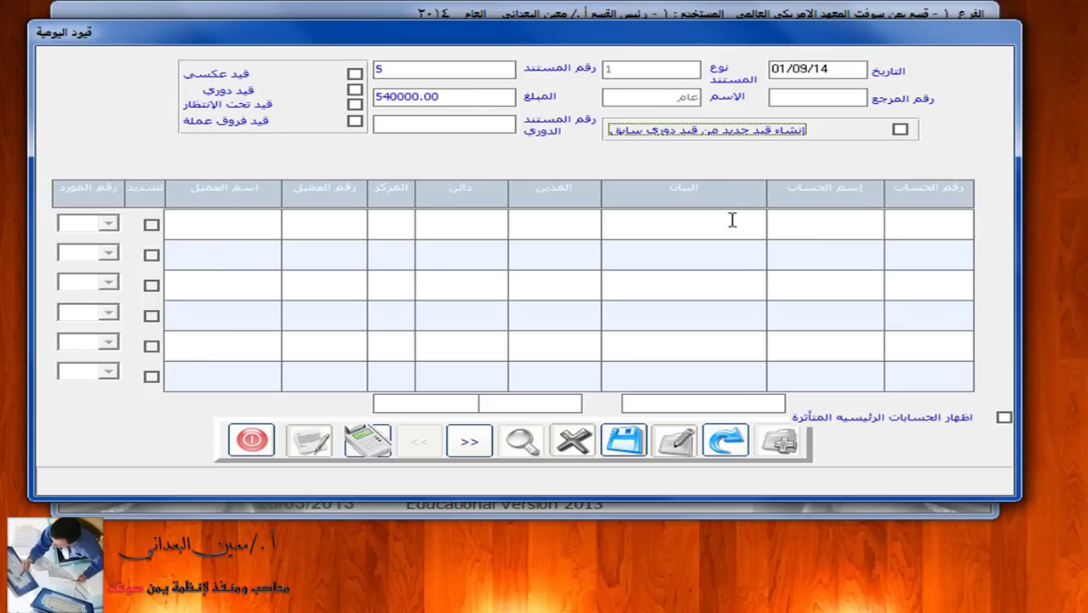
{"action": "left_click", "coordinate": [868, 230]}
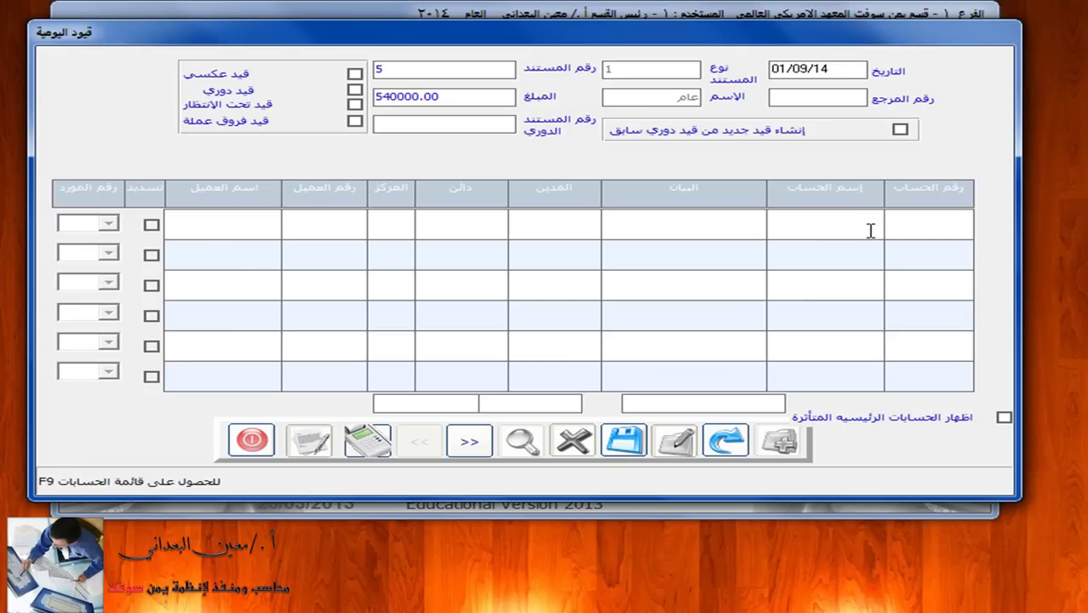
- Debit salaries and wages account 31201001 540000.00 on line one, with a salary-entry description
{"action": "left_click", "coordinate": [870, 229]}
{"action": "type", "text": "الاجور*"}
{"action": "key", "text": "Return"}
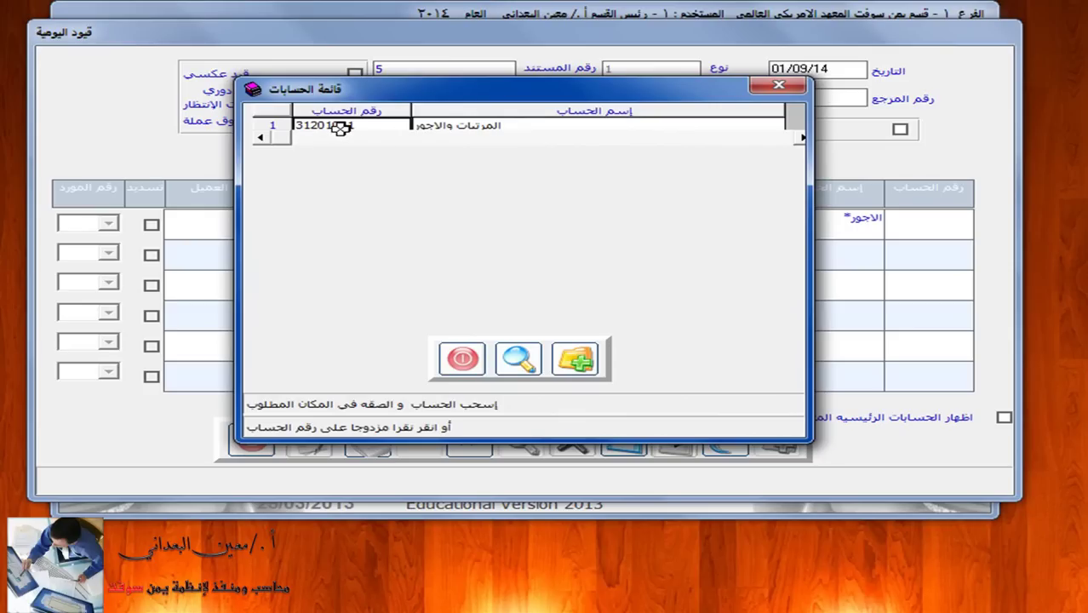
{"action": "double_click", "coordinate": [341, 127]}
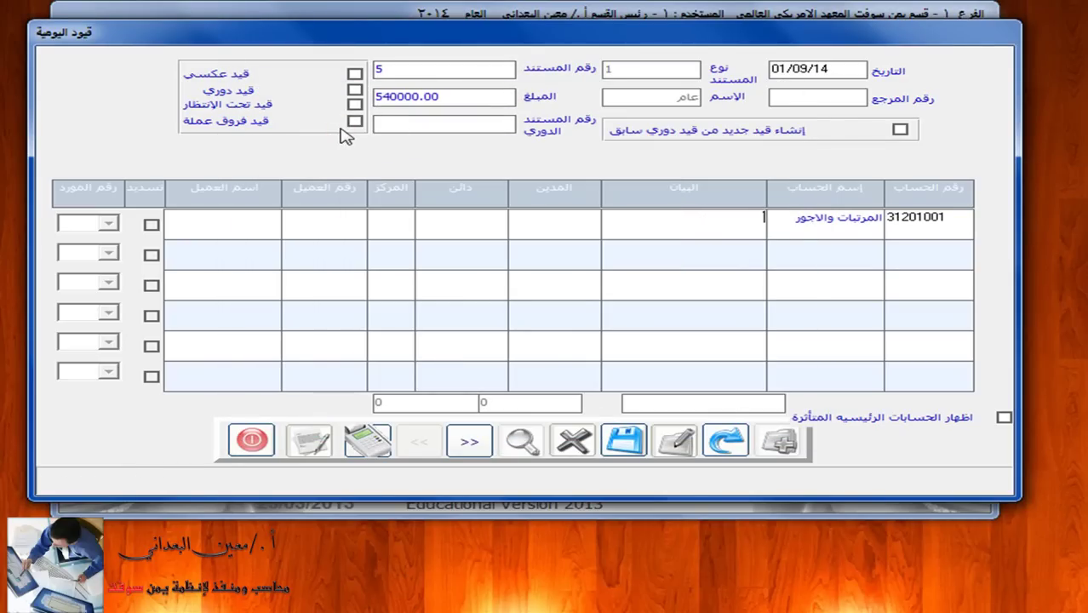
{"action": "type", "text": "اثبات أ"}
{"action": "type", "text": "لراتب المستحق للموظفين فى شهر سبتمبر"}
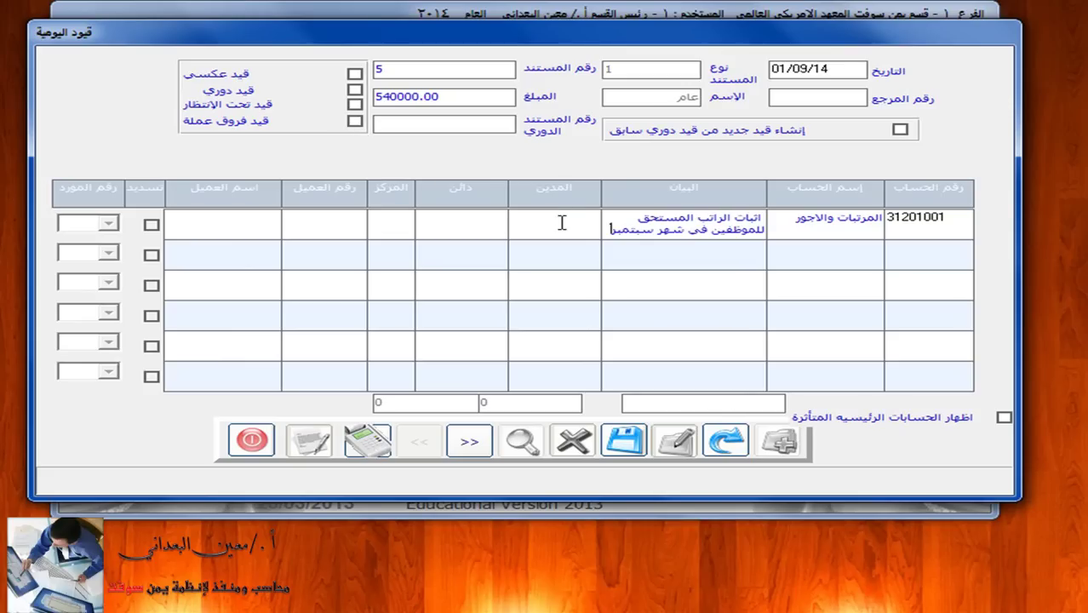
{"action": "left_click", "coordinate": [562, 223]}
{"action": "type", "text": "540000"}
{"action": "left_click", "coordinate": [850, 268]}
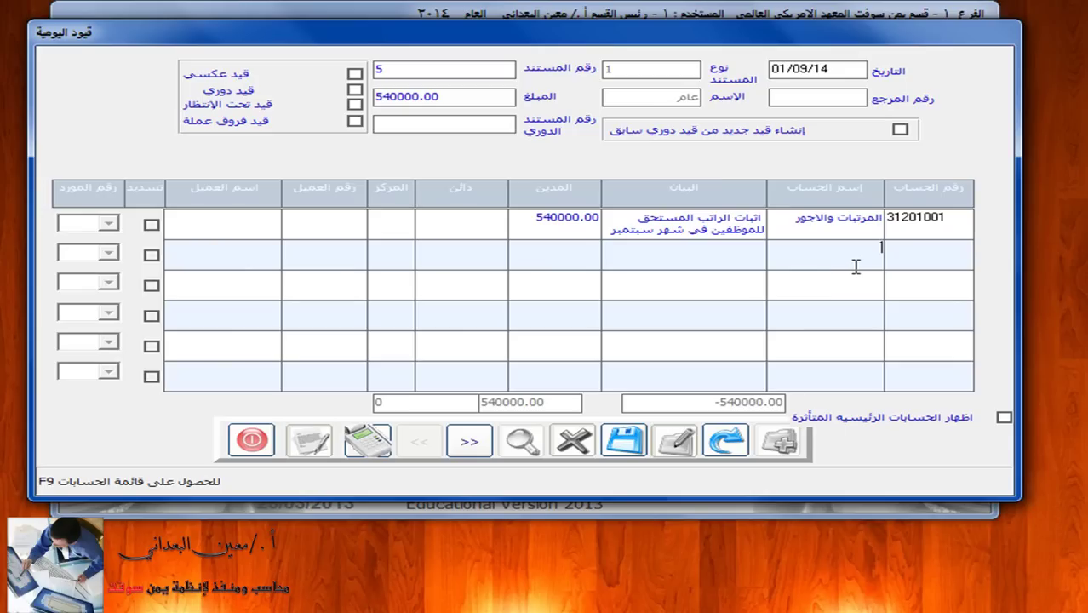
{"action": "type", "text": "سعد*"}
- Credit the financial manager's account 22206001 200000.00 on line two as September salary due
{"action": "key", "text": "Return"}
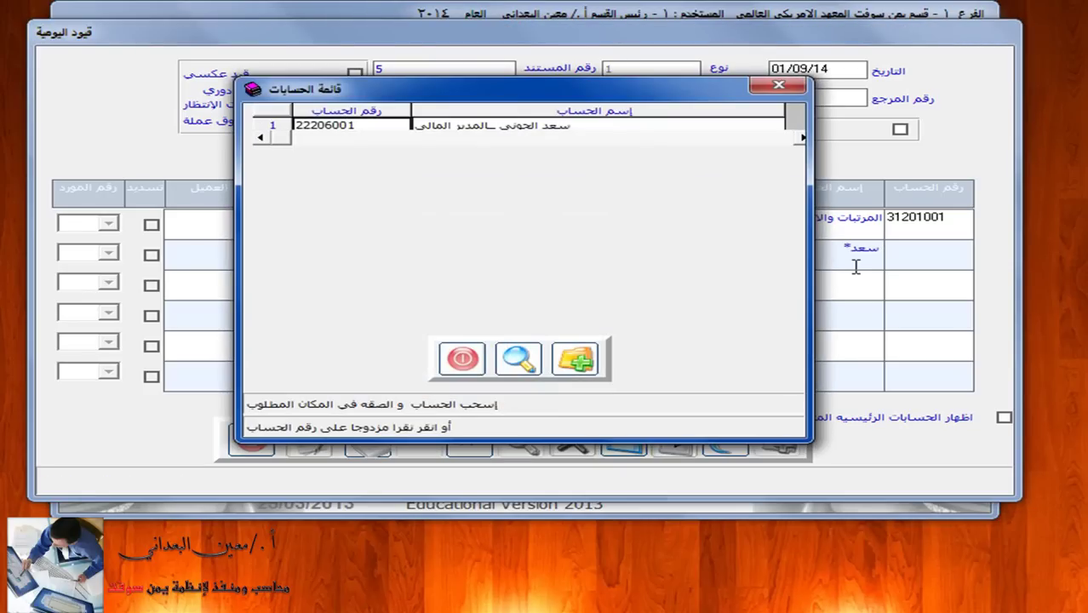
{"action": "double_click", "coordinate": [474, 127]}
{"action": "type", "text": "لكم أ"}
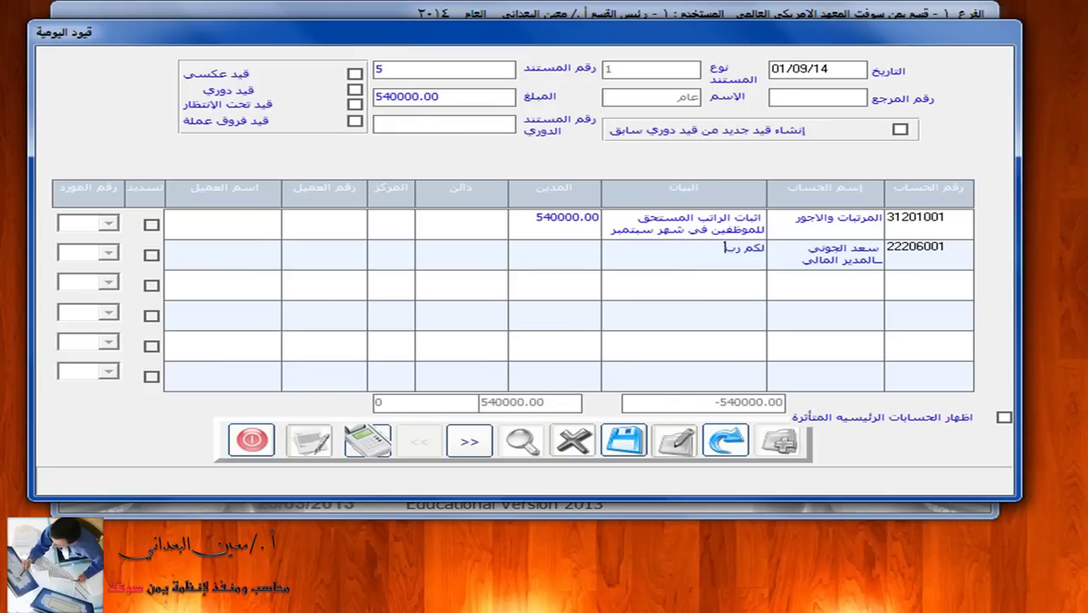
{"action": "type", "text": "اتب مستحق شهر سبتمبر"}
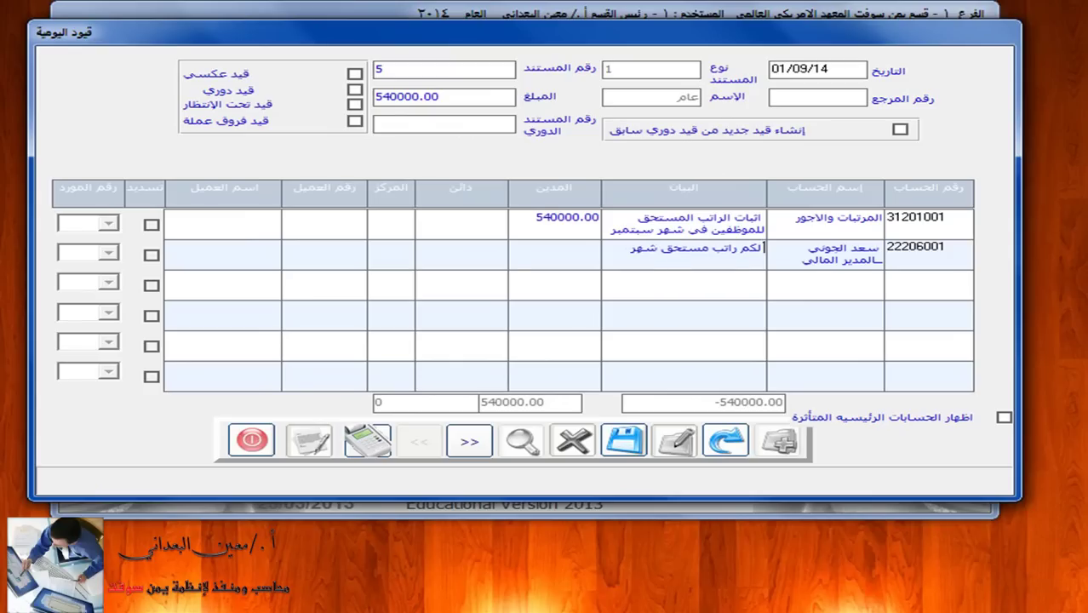
{"action": "key", "text": "Tab"}
{"action": "type", "text": "200000"}
{"action": "key", "text": "Tab"}
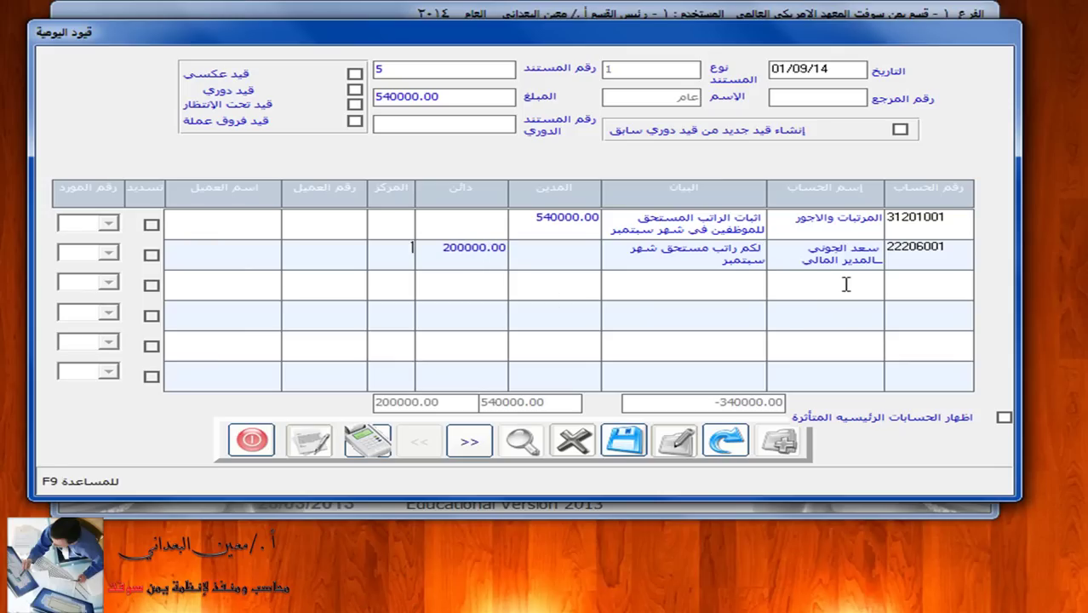
{"action": "key", "text": "Return"}
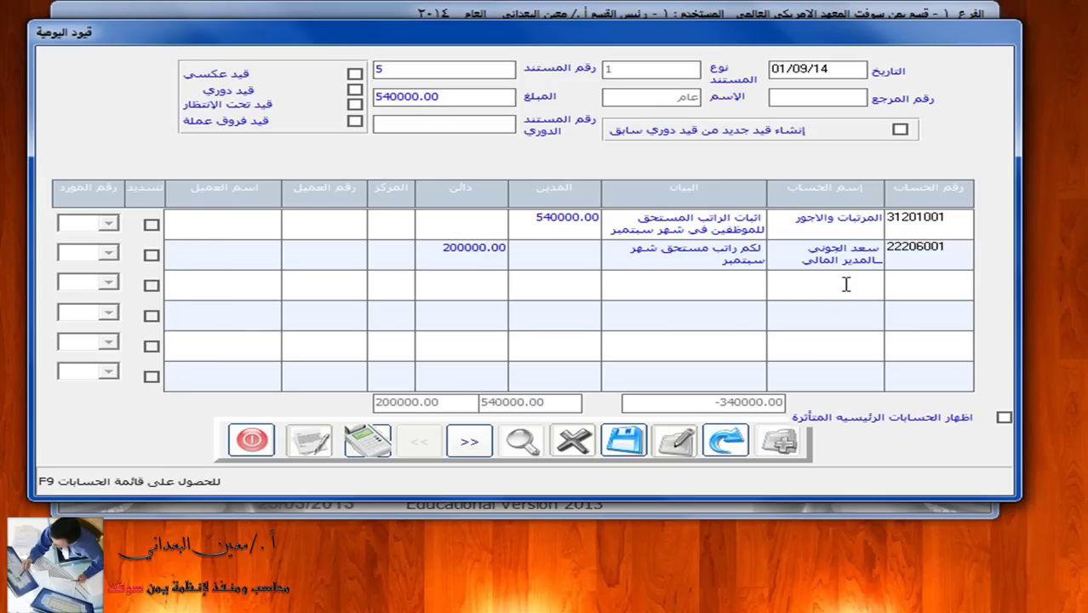
- Enter account 22206002 on line three
{"action": "left_click", "coordinate": [917, 284]}
{"action": "type", "text": "22206"}
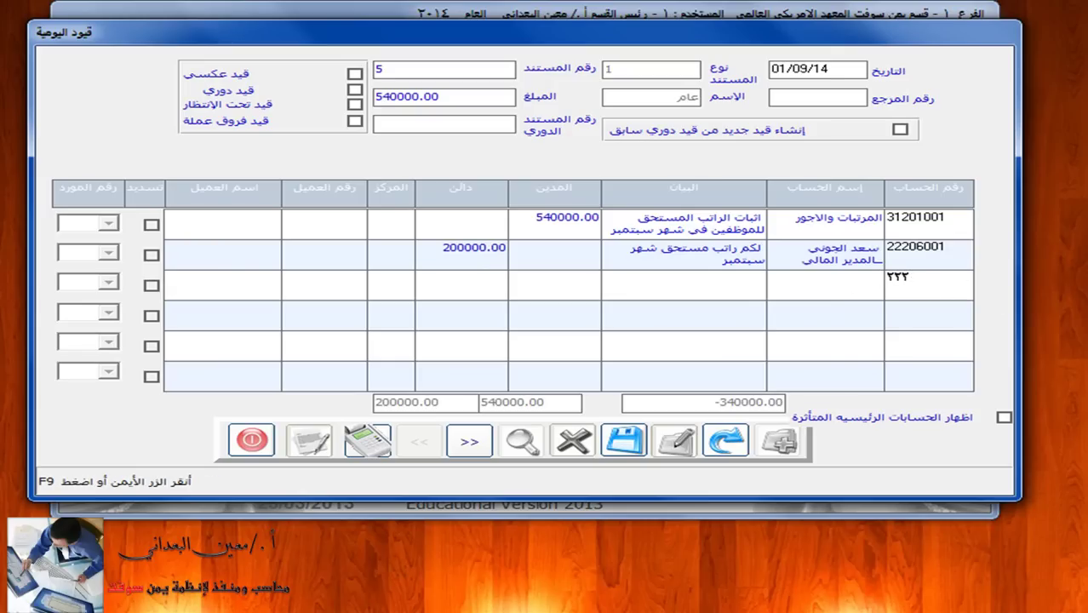
{"action": "type", "text": "002"}
{"action": "key", "text": "Return"}
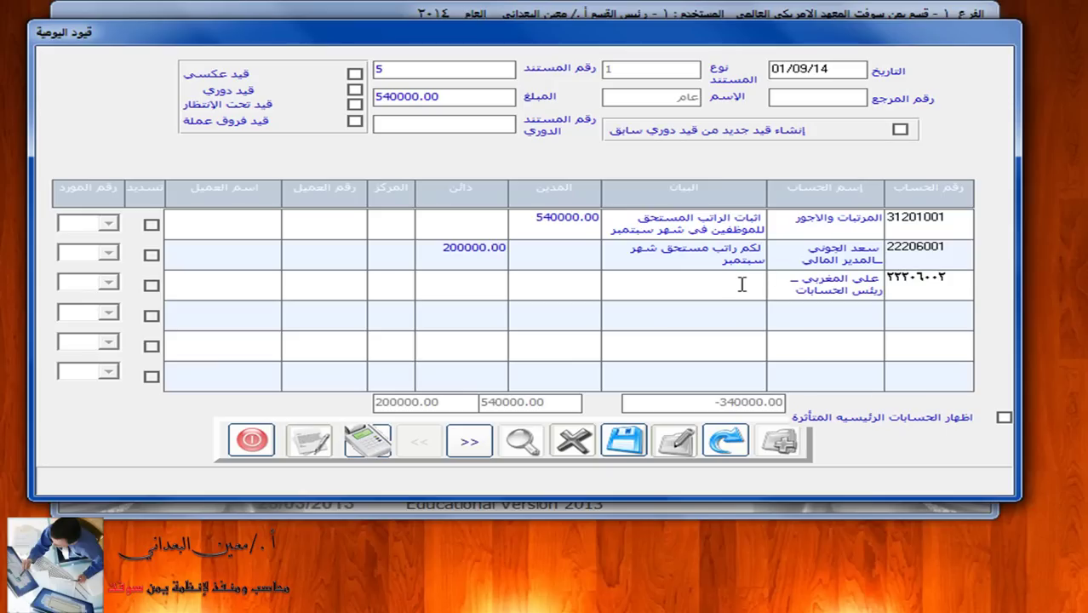
- Copy line two's September salary description into line three and credit it 175000.00
{"action": "right_click", "coordinate": [680, 259]}
{"action": "left_click", "coordinate": [661, 249]}
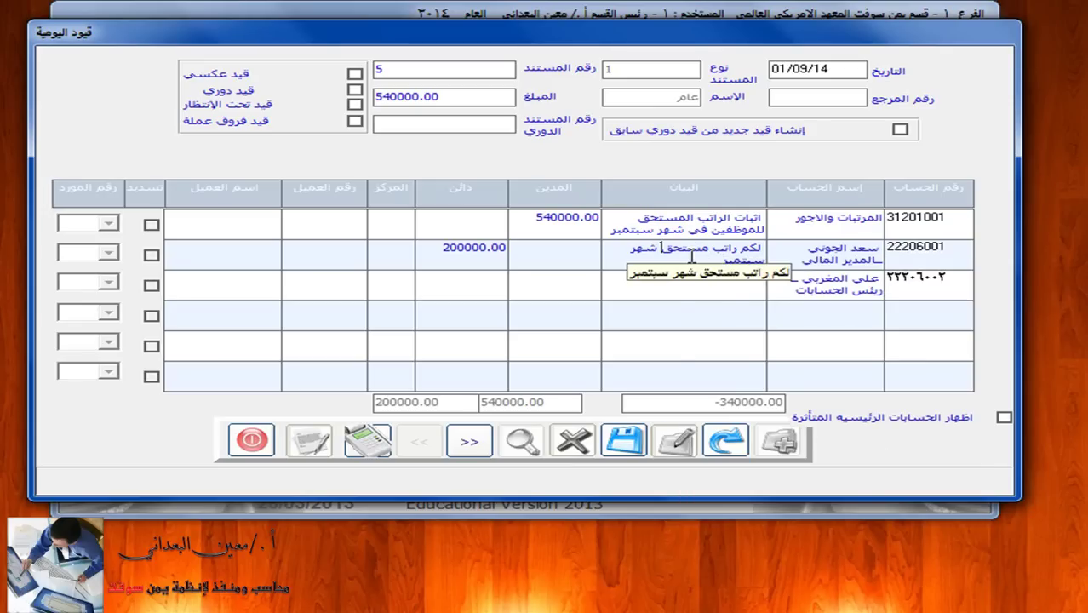
{"action": "right_click", "coordinate": [693, 260]}
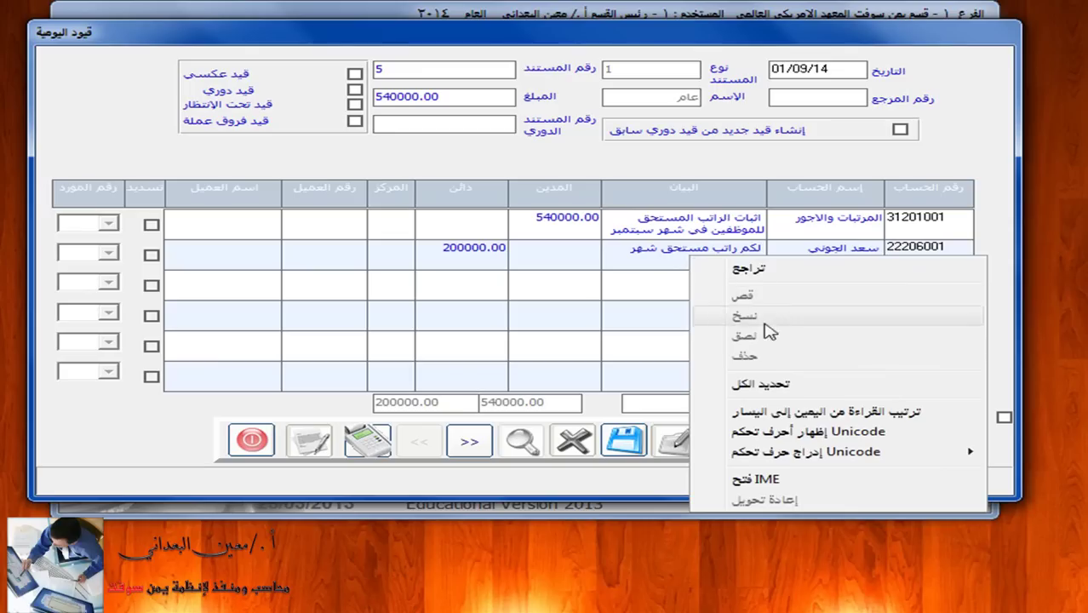
{"action": "left_click", "coordinate": [783, 385]}
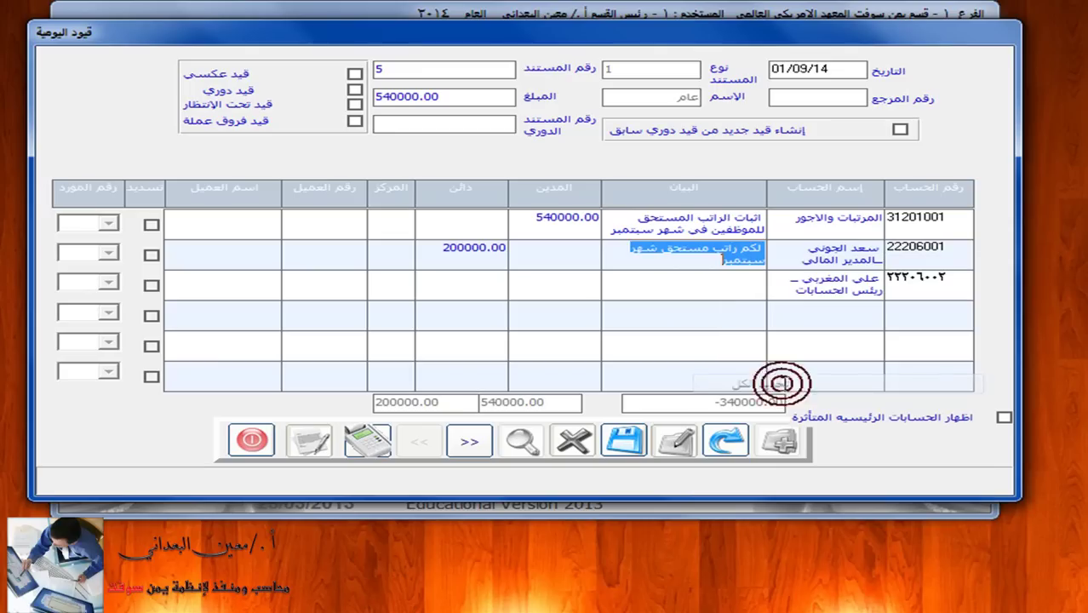
{"action": "right_click", "coordinate": [715, 261]}
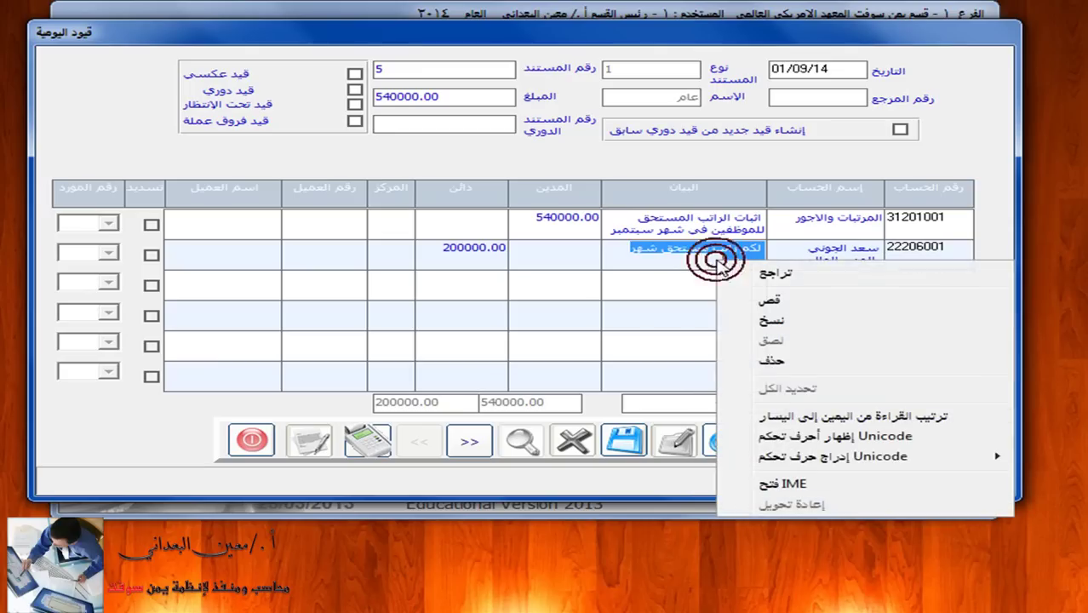
{"action": "left_click", "coordinate": [792, 322]}
{"action": "left_click", "coordinate": [733, 286]}
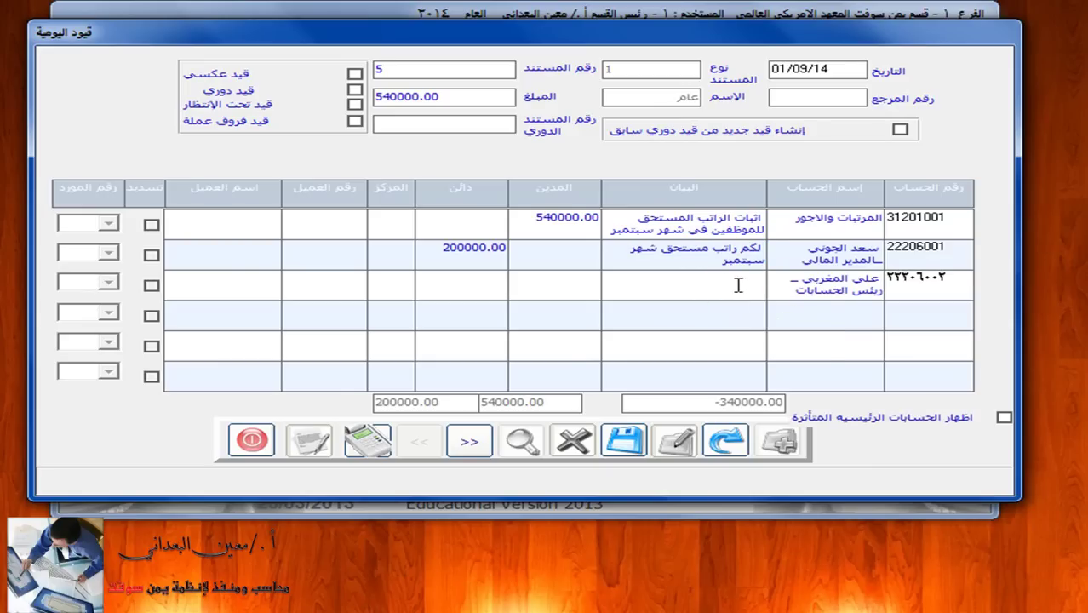
{"action": "right_click", "coordinate": [724, 286]}
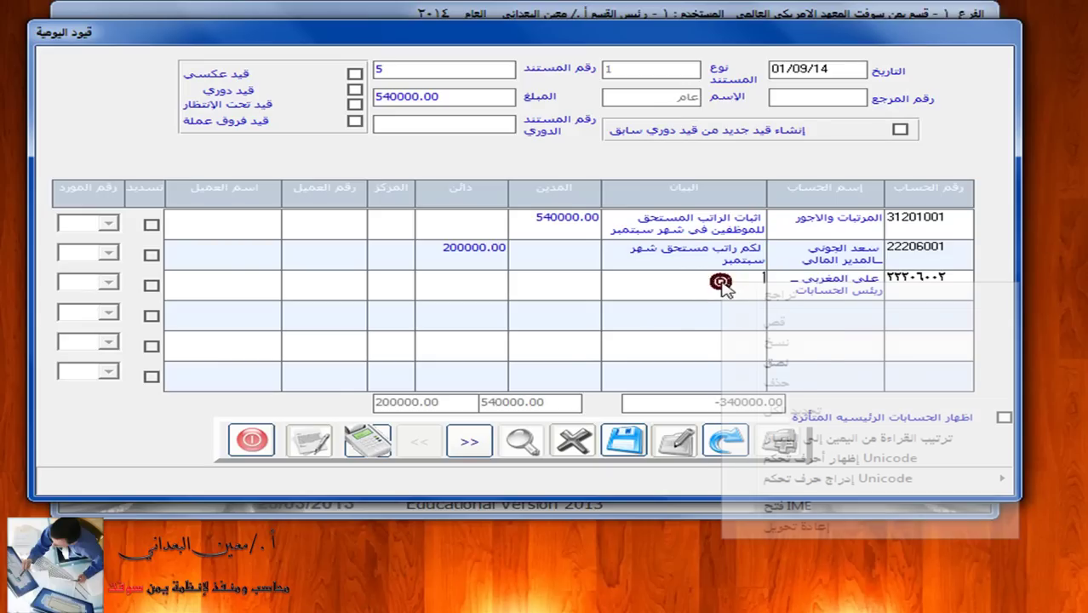
{"action": "left_click", "coordinate": [784, 357]}
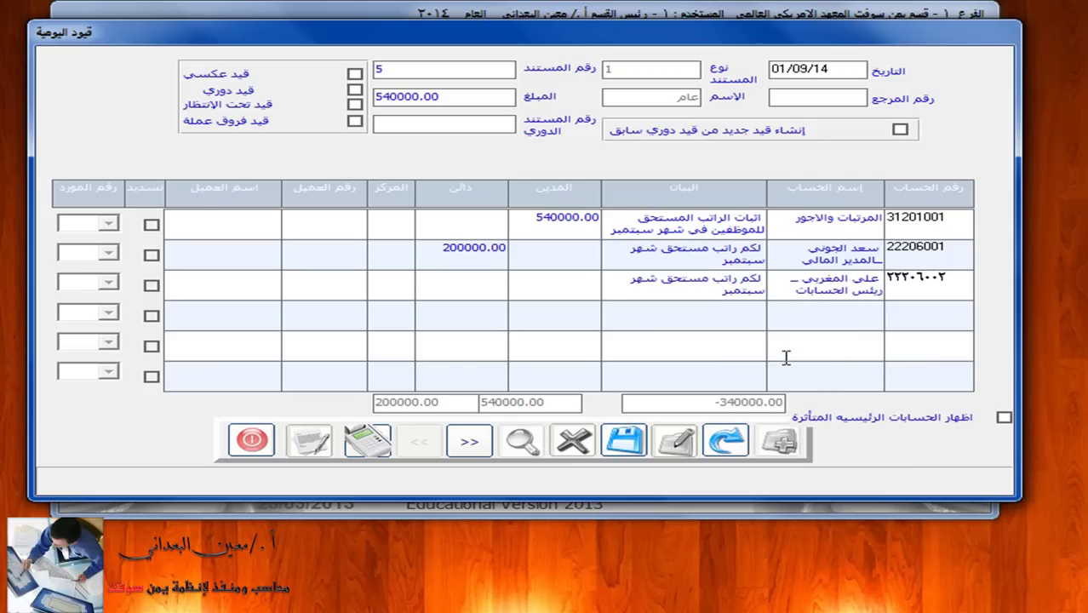
{"action": "key", "text": "Tab"}
{"action": "type", "text": "175000"}
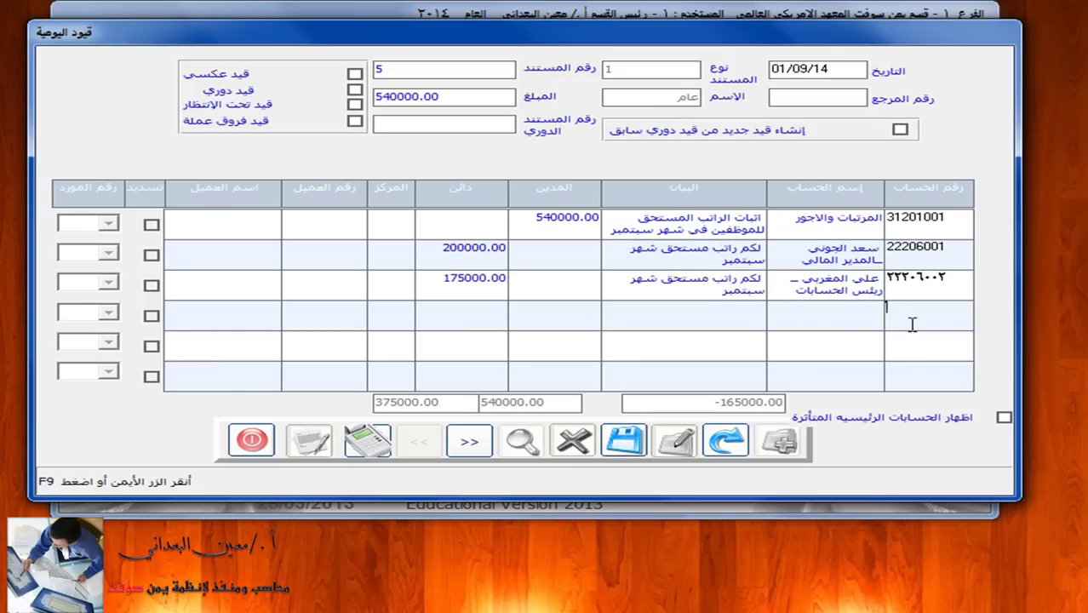
{"action": "type", "text": "٢٢٢٠٦"}
- Credit the accountant's account 22206003 100000.00 on line four with the pasted salary description
{"action": "key", "text": "F9"}
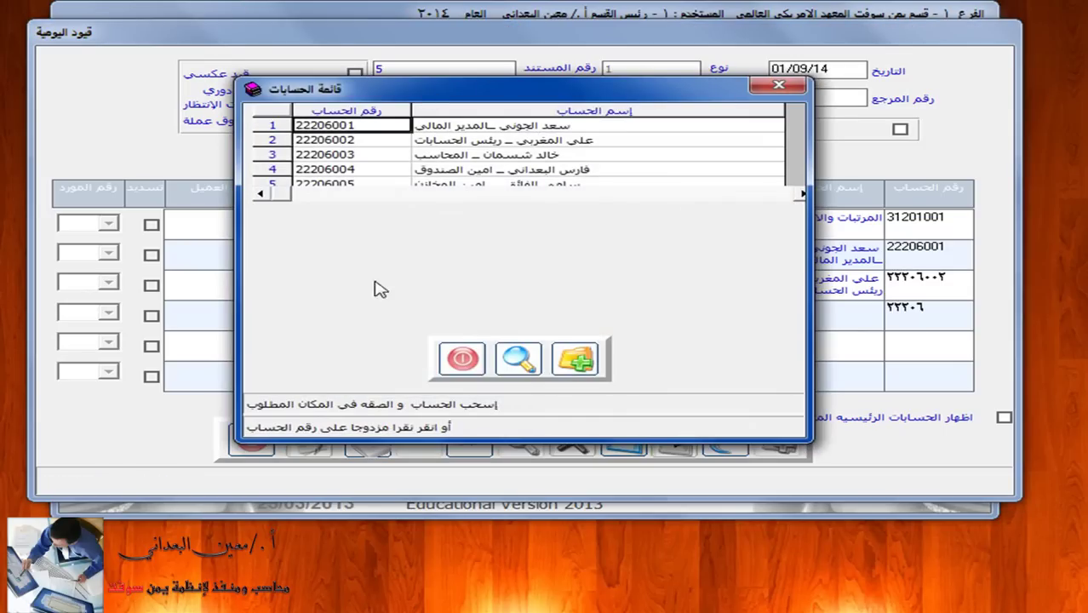
{"action": "left_click_drag", "start_coordinate": [403, 129], "coordinate": [451, 153]}
{"action": "double_click", "coordinate": [451, 154]}
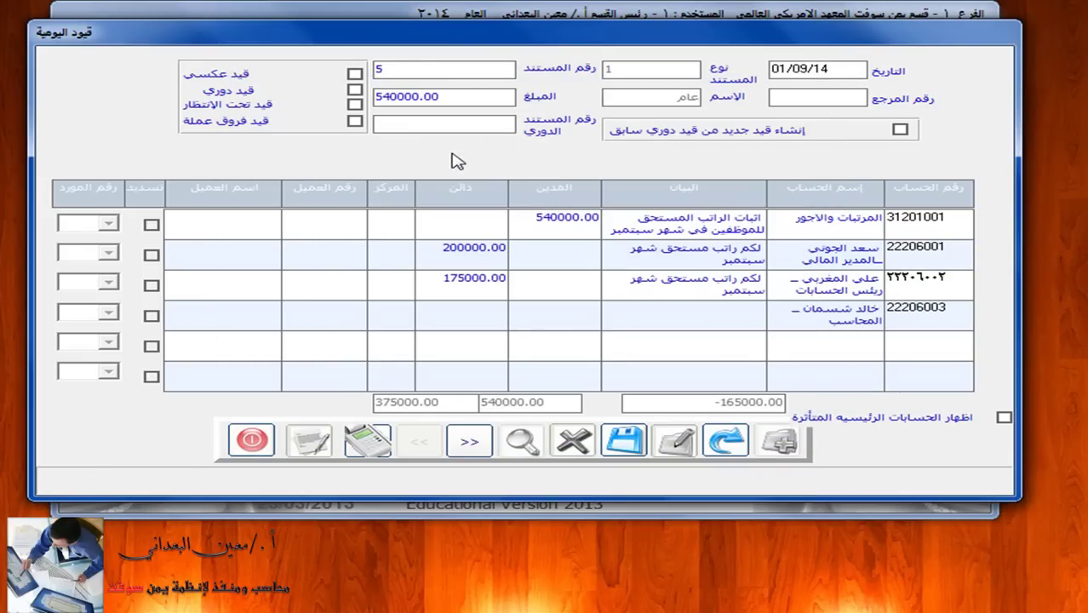
{"action": "right_click", "coordinate": [689, 312]}
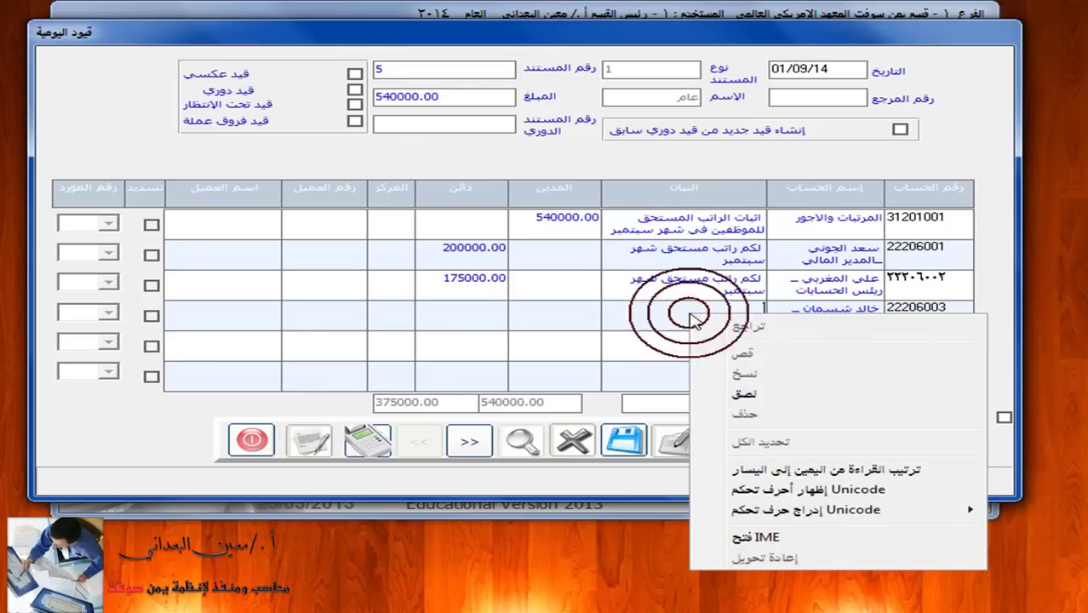
{"action": "left_click", "coordinate": [747, 394]}
{"action": "left_click", "coordinate": [442, 310]}
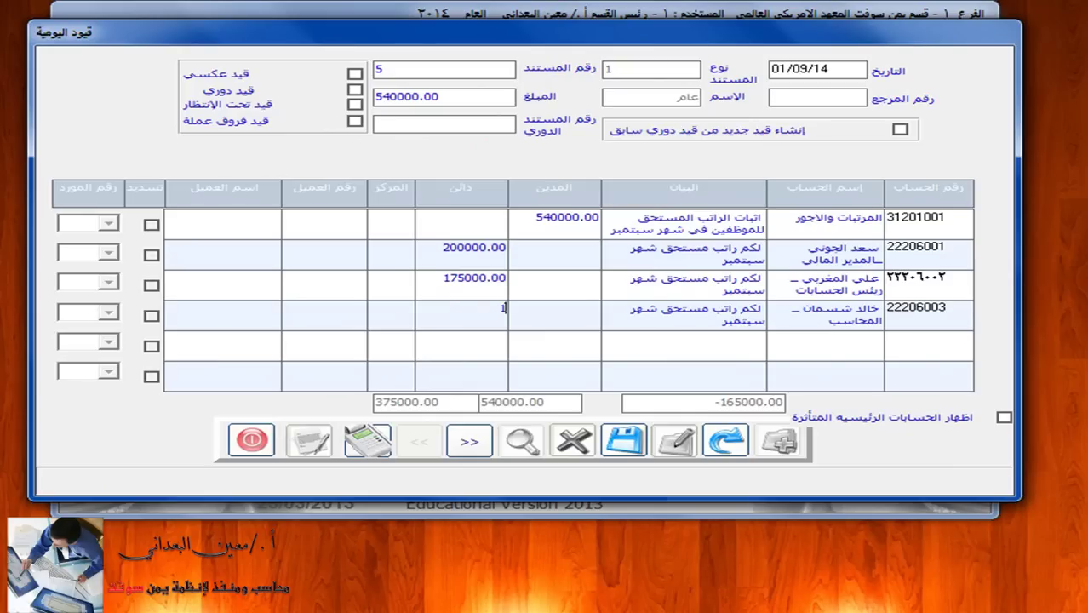
{"action": "type", "text": "100000"}
{"action": "key", "text": "Return"}
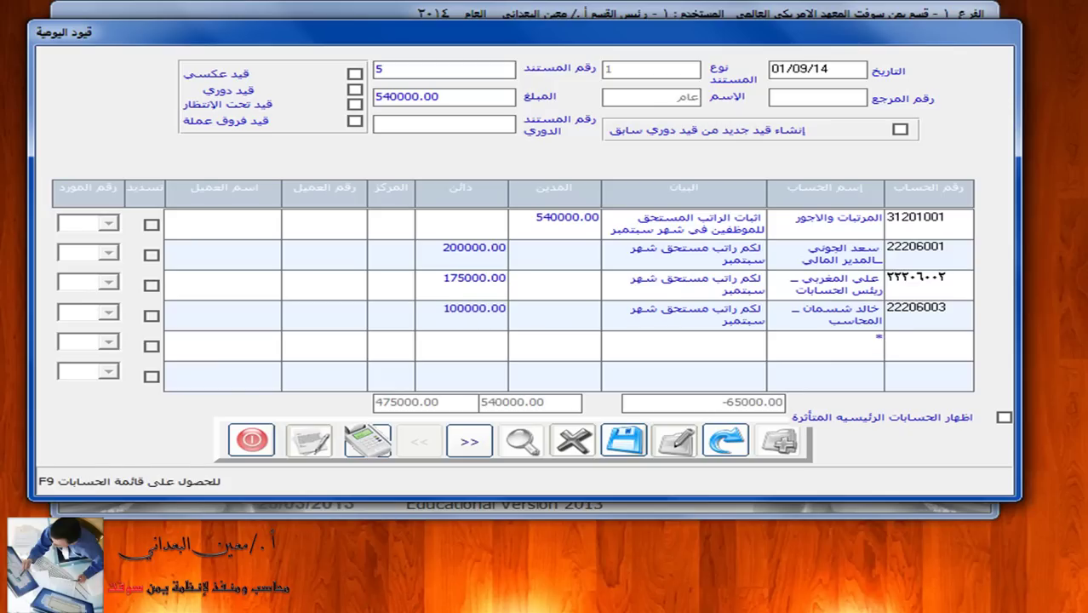
{"action": "type", "text": "فارس"}
{"action": "type", "text": "*"}
- Credit cashier account 22206004 85000.00 on line five with the pasted salary description
{"action": "key", "text": "Return"}
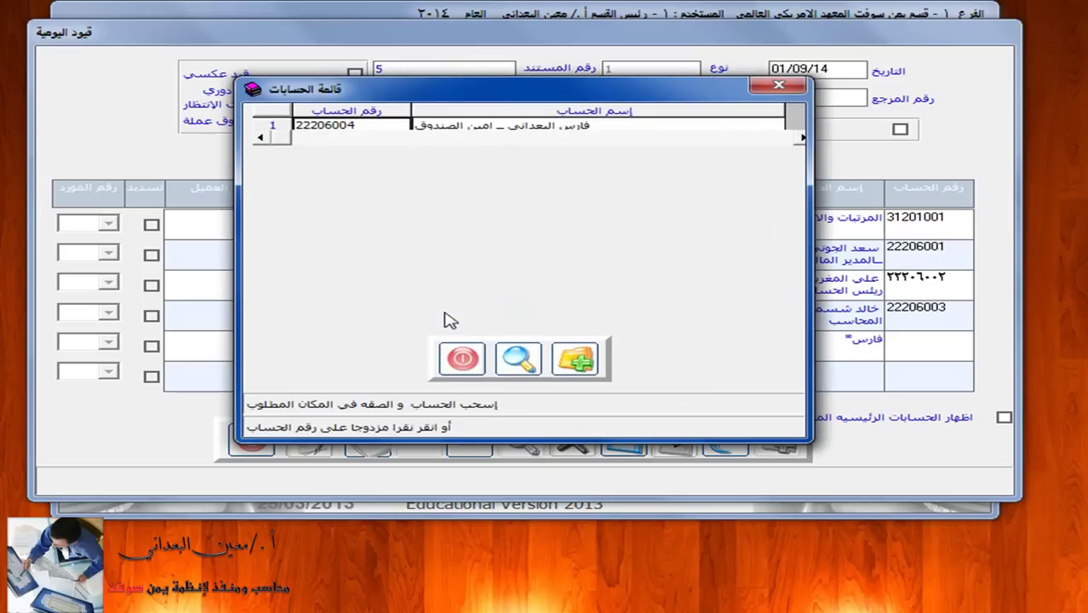
{"action": "double_click", "coordinate": [522, 125]}
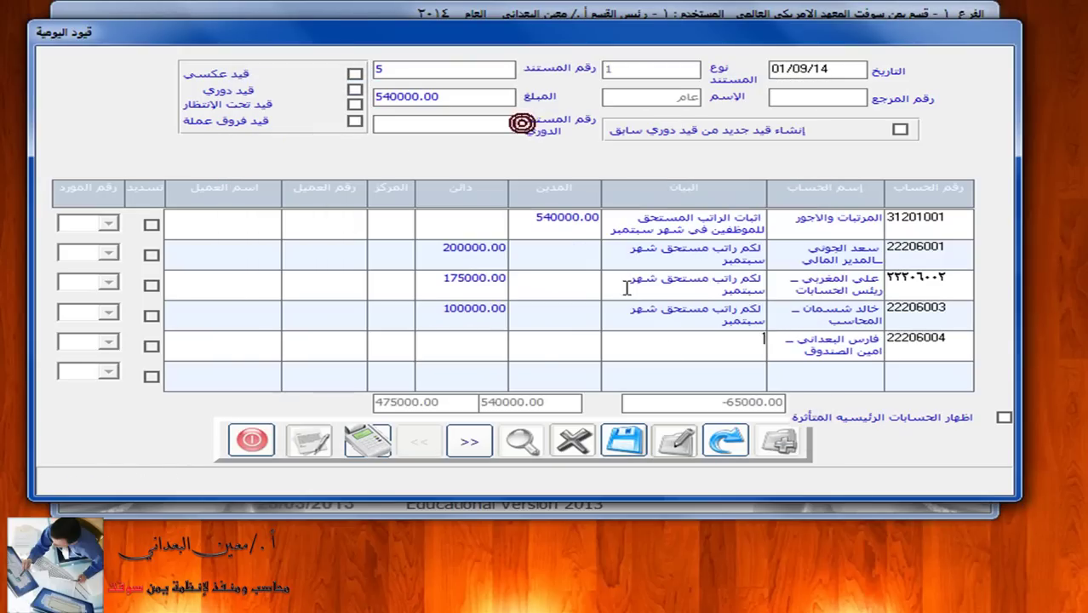
{"action": "right_click", "coordinate": [700, 345]}
{"action": "key", "text": "Escape"}
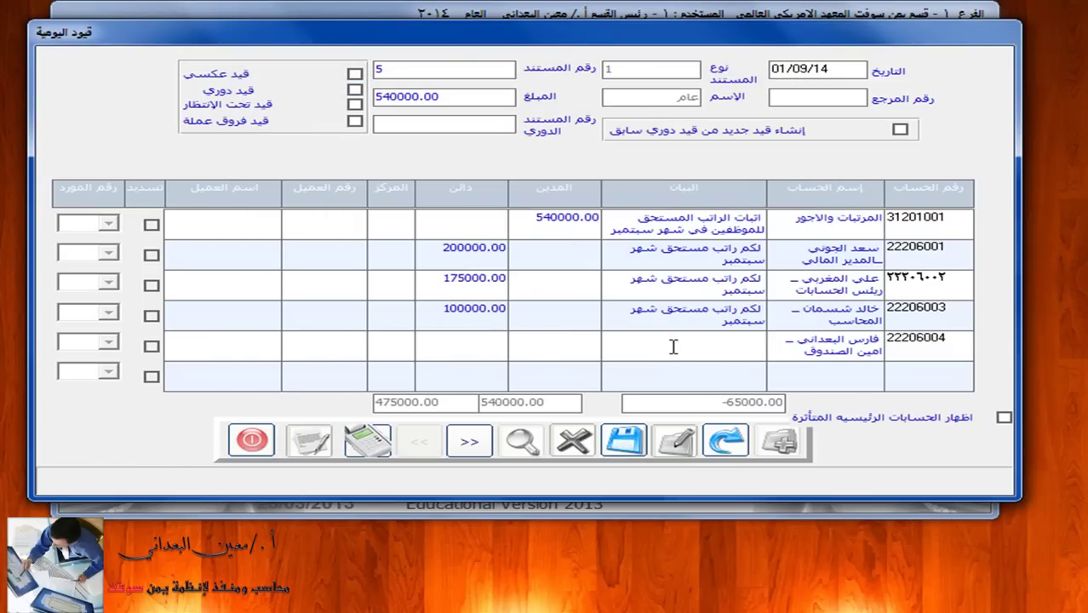
{"action": "right_click", "coordinate": [663, 334]}
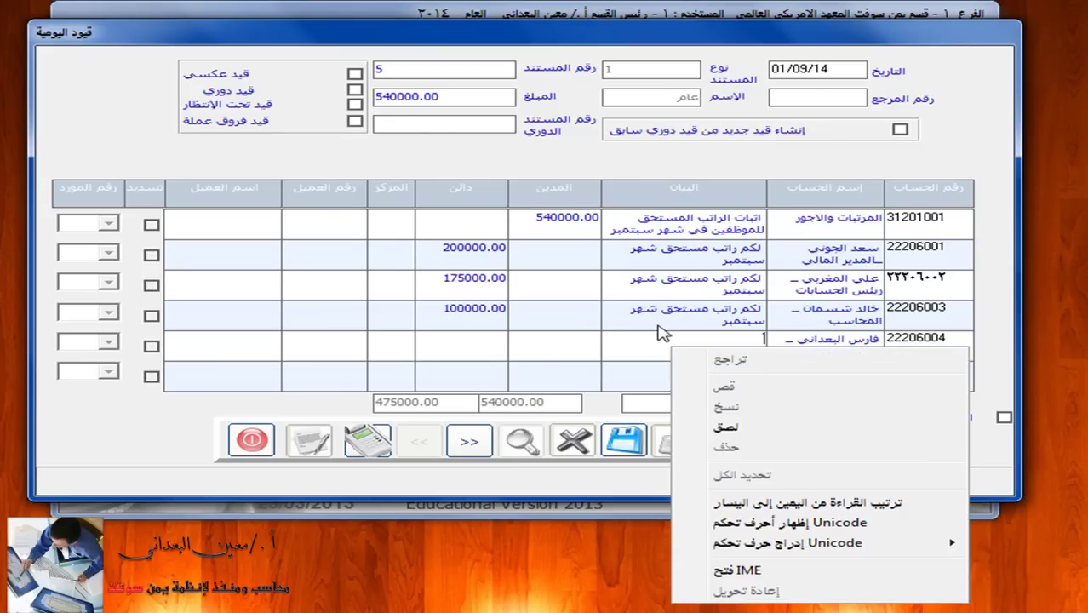
{"action": "left_click", "coordinate": [727, 426]}
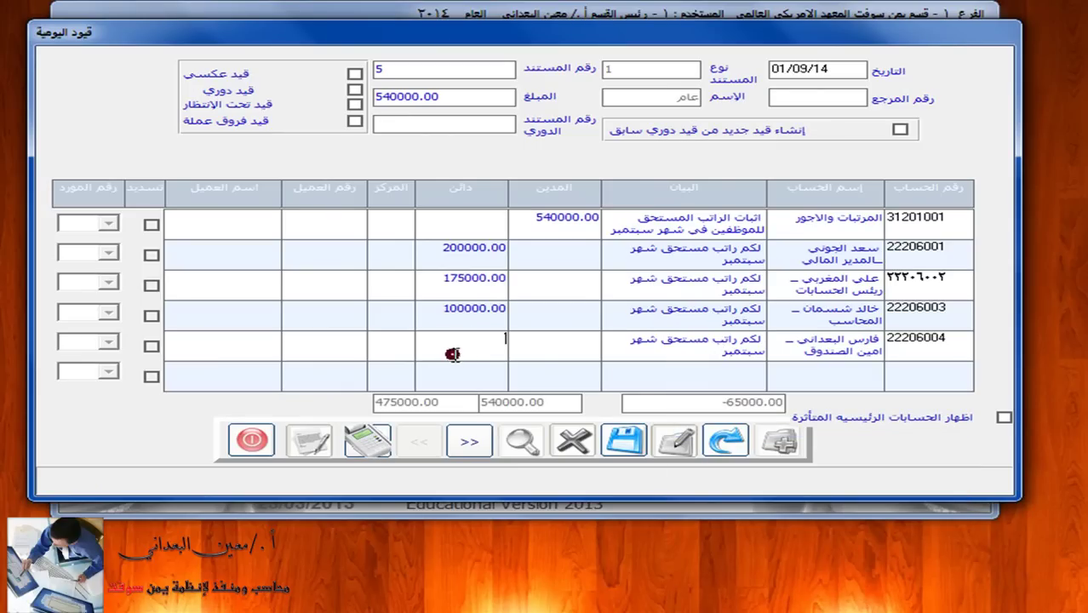
{"action": "type", "text": "85000"}
{"action": "left_click", "coordinate": [412, 338]}
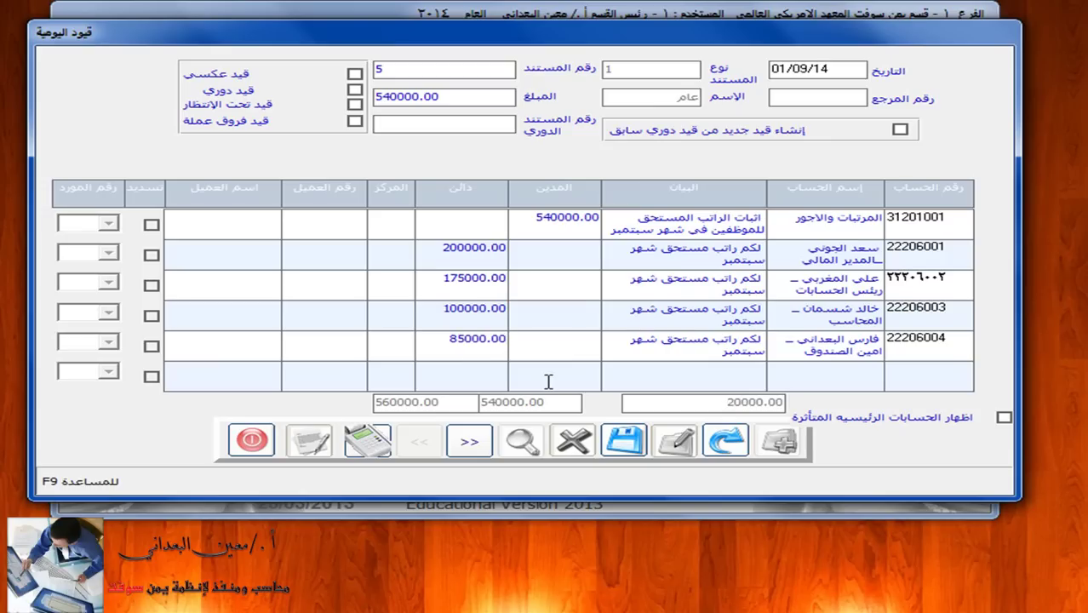
{"action": "key", "text": "Return"}
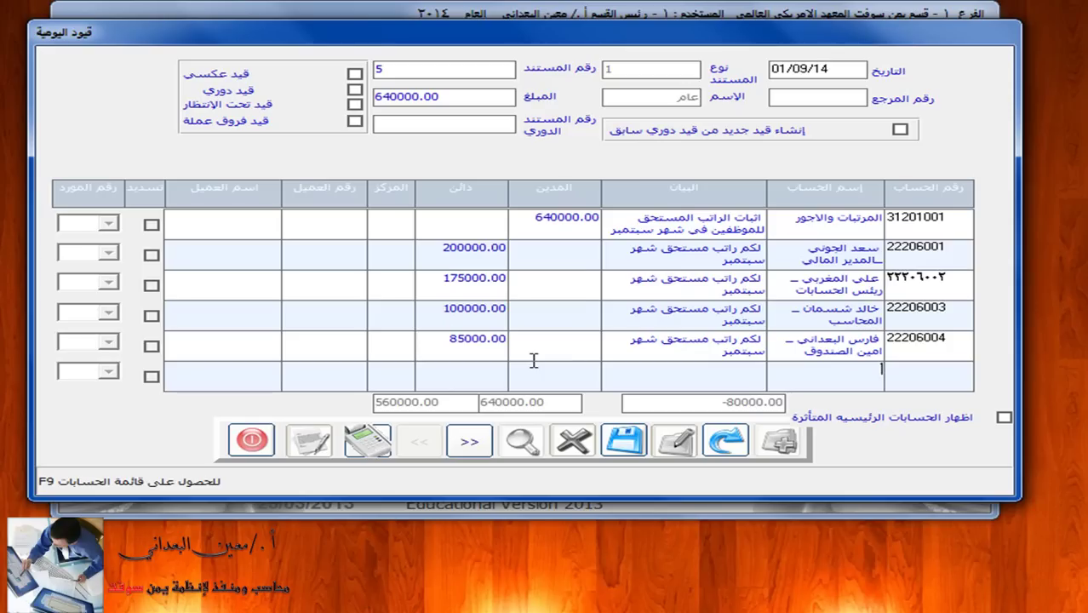
- Put storekeeper account 22206005 on line six with description 'لكم راتب مستحق شهر سبتمبر'
{"action": "type", "text": "سامى*"}
{"action": "key", "text": "F9"}
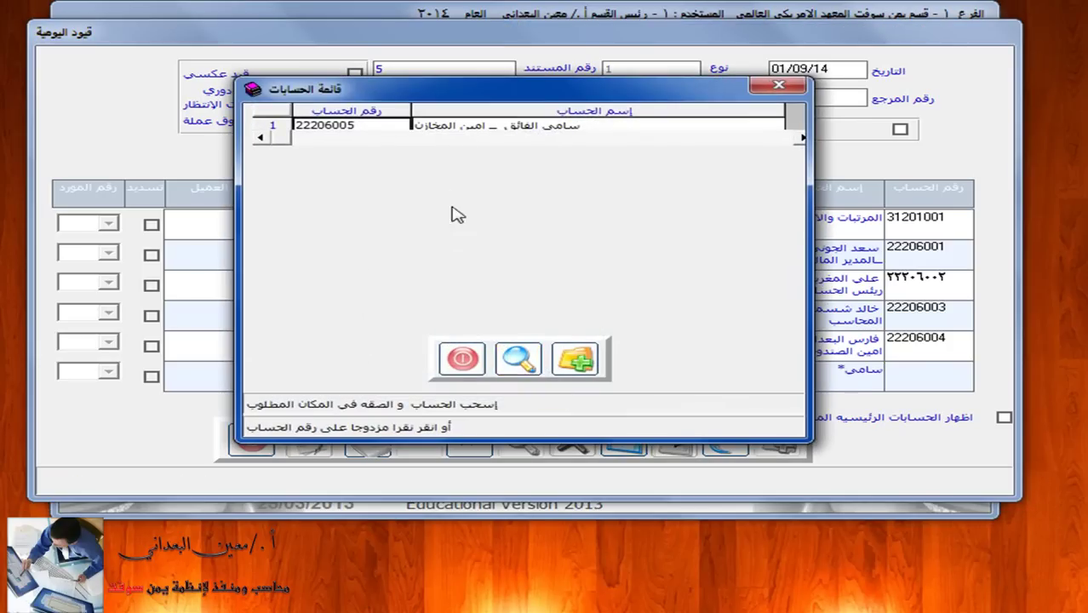
{"action": "double_click", "coordinate": [484, 126]}
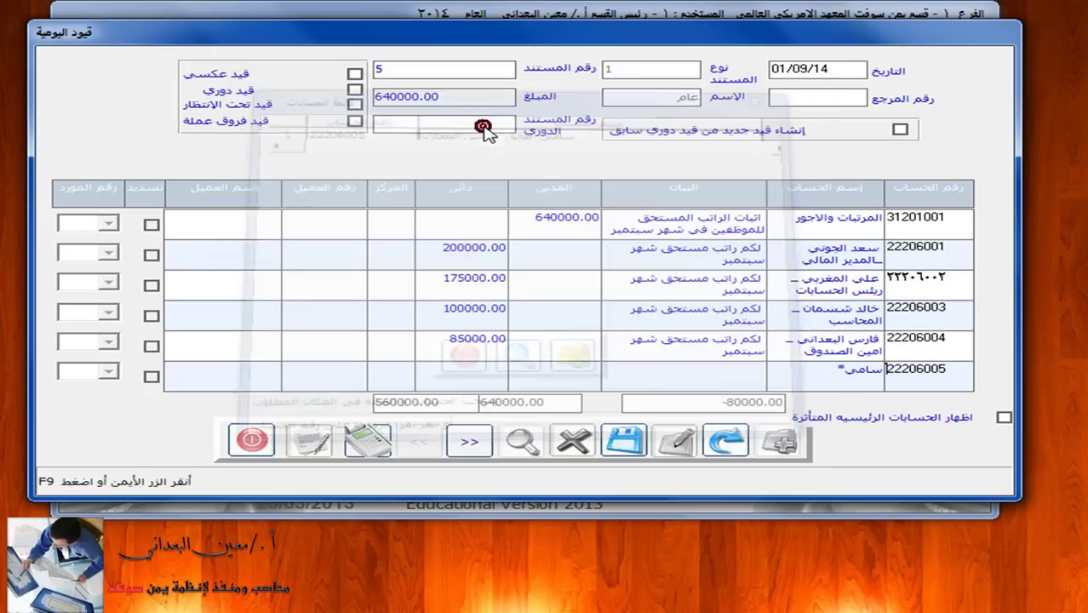
{"action": "left_click", "coordinate": [685, 375]}
{"action": "type", "text": "لكم را"}
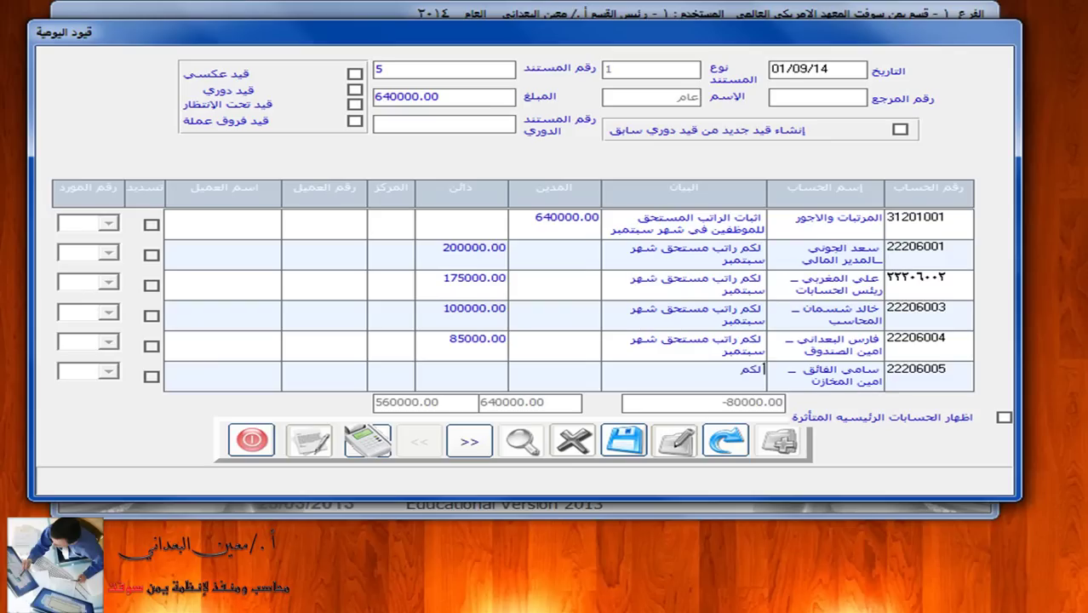
{"action": "type", "text": "تب ش"}
{"action": "key", "text": "BackSpace"}
{"action": "type", "text": "مستحق"}
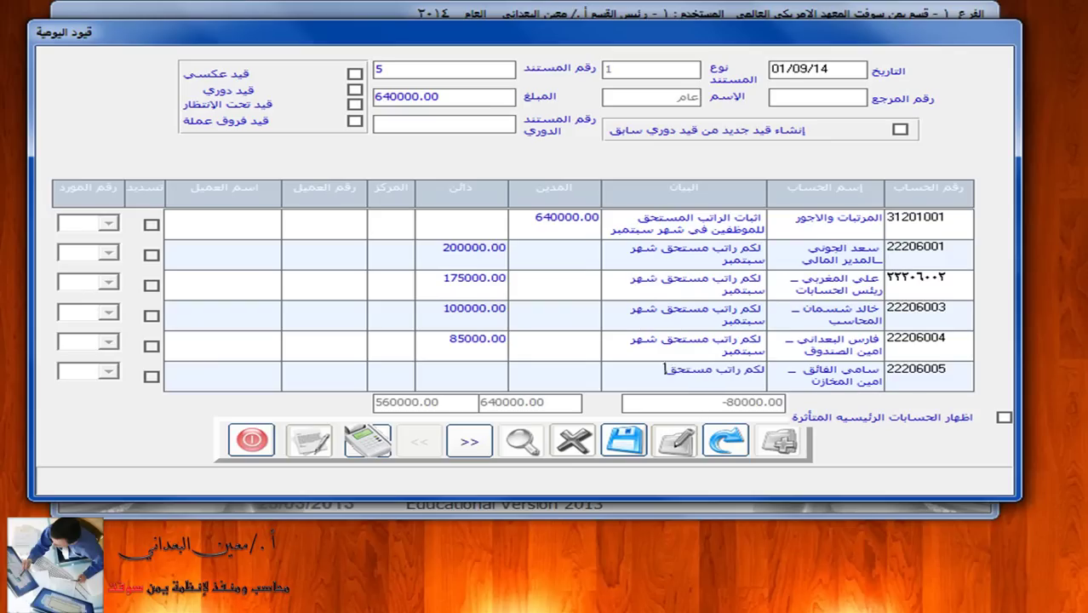
{"action": "type", "text": " شهر سبتمبر"}
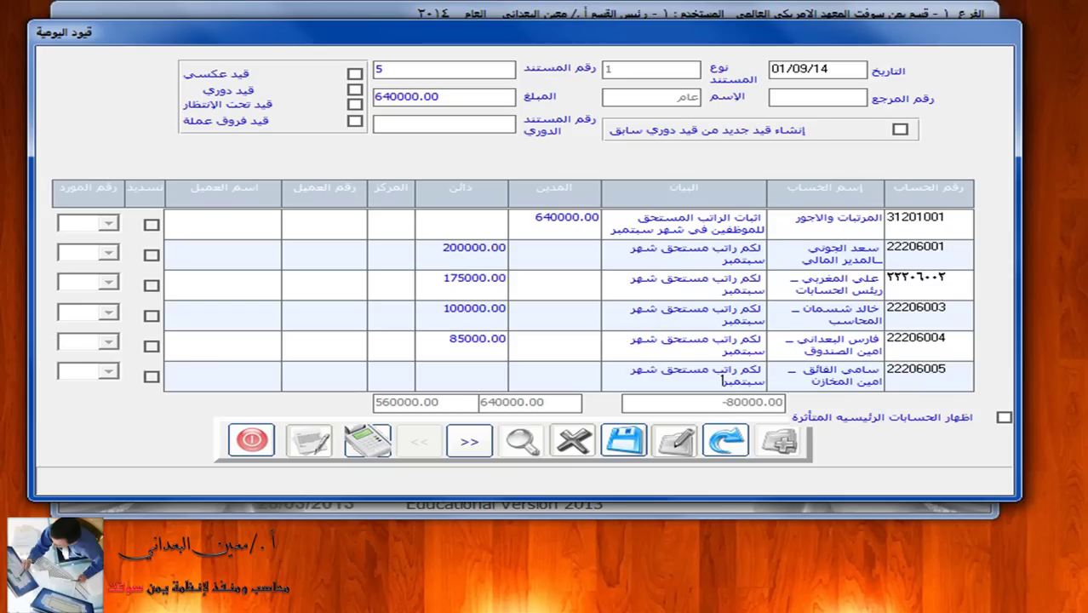
- Correct line six's credit to 80000.00 so debits and credits balance at 640000.00
{"action": "key", "text": "Caps_Lock"}
{"action": "left_click", "coordinate": [427, 379]}
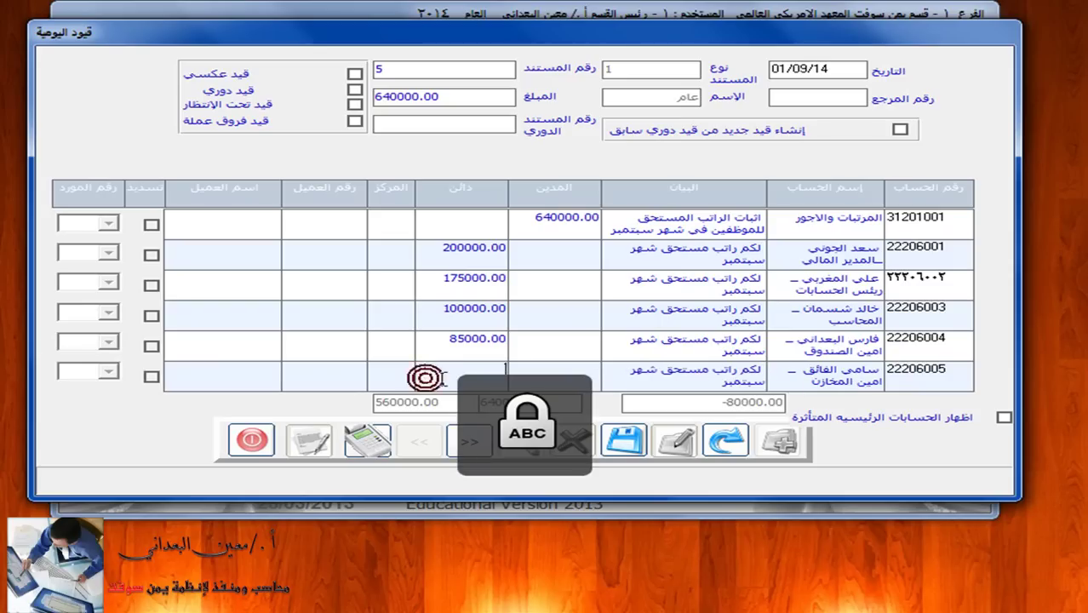
{"action": "key", "text": "Caps_Lock"}
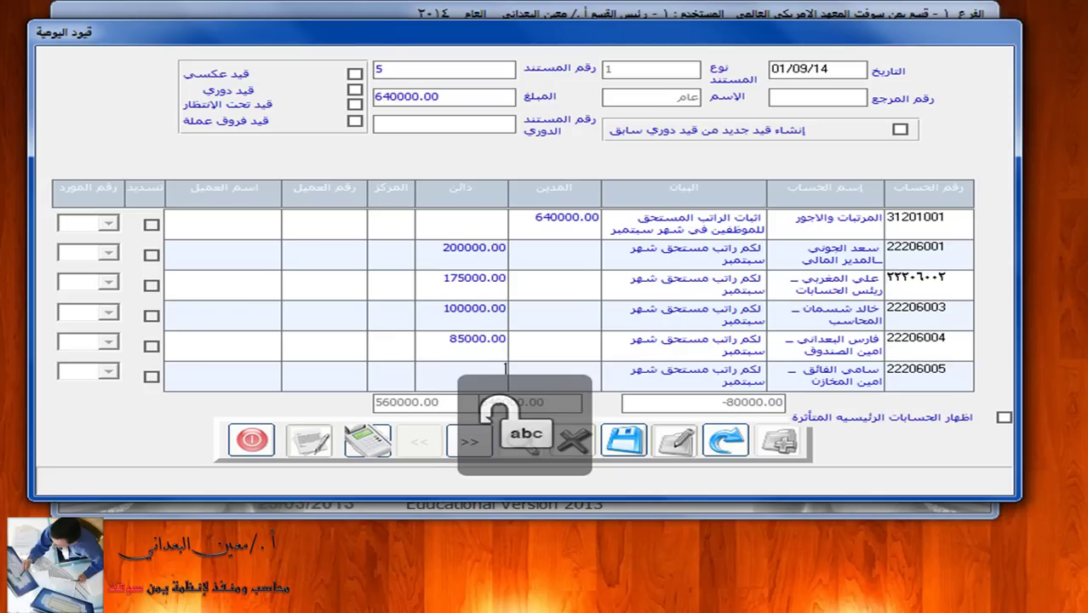
{"action": "type", "text": "800000"}
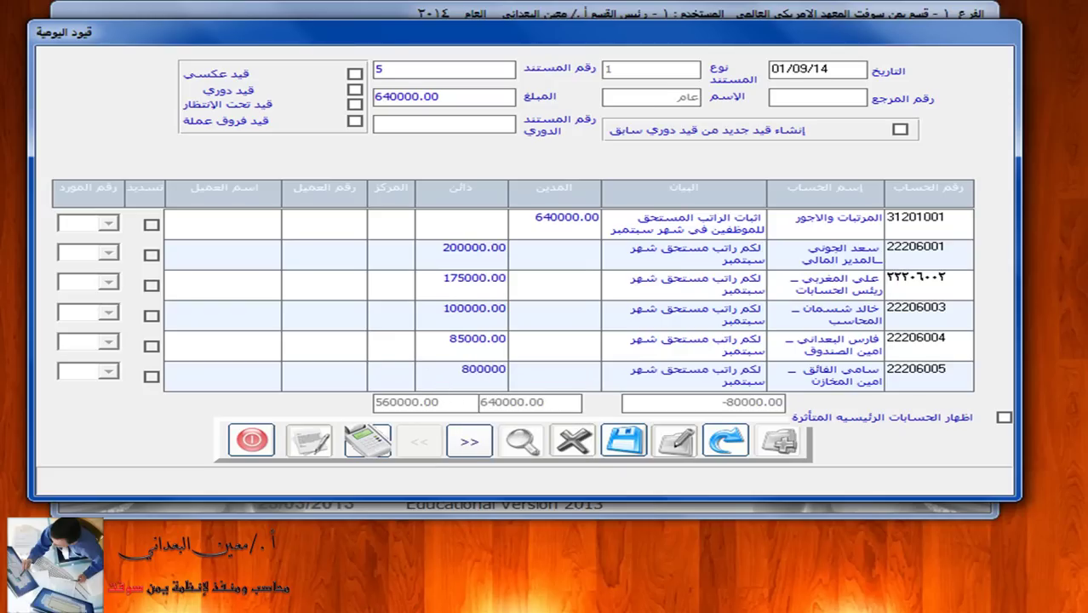
{"action": "key", "text": "Tab"}
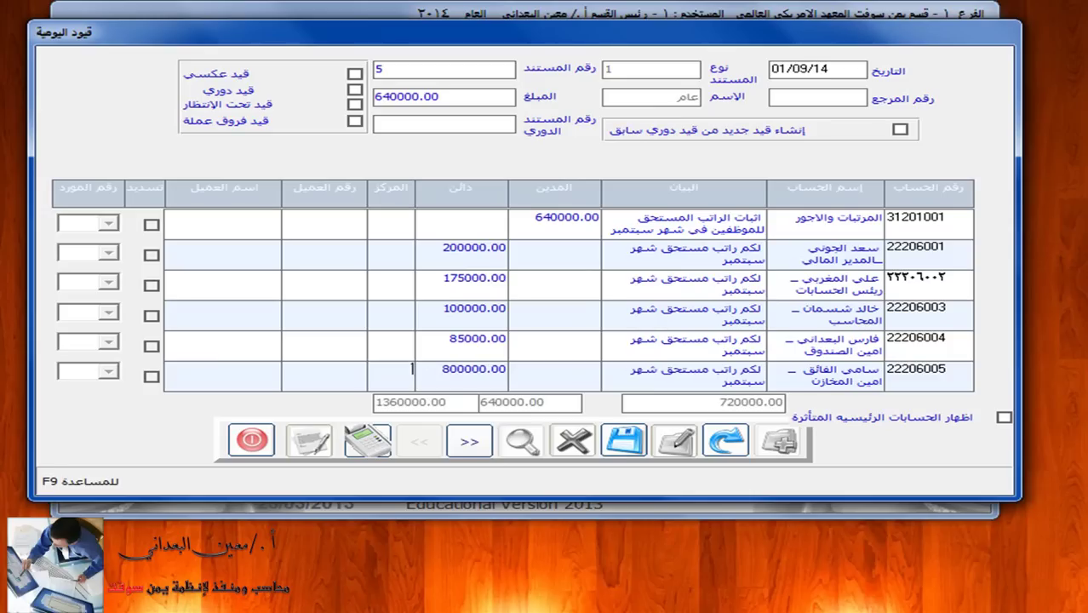
{"action": "left_click", "coordinate": [473, 367]}
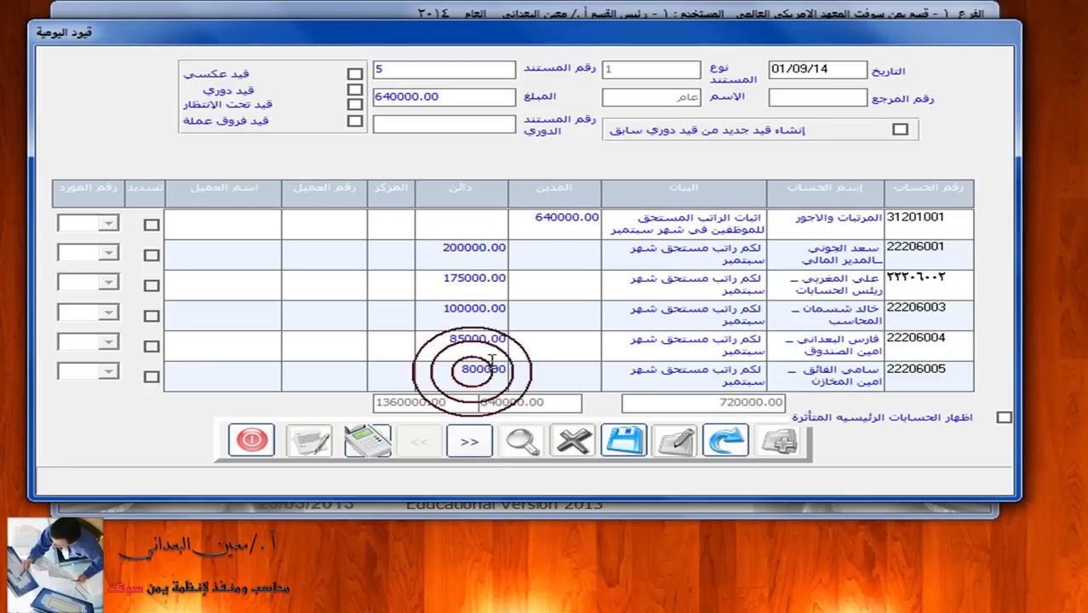
{"action": "key", "text": "BackSpace"}
{"action": "key", "text": "Tab"}
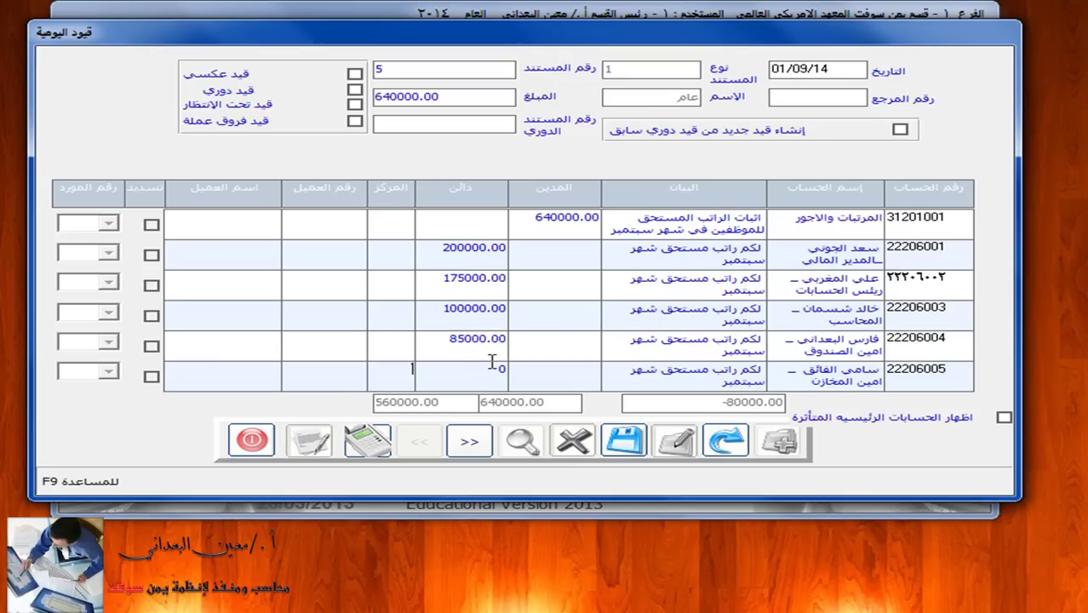
{"action": "left_click", "coordinate": [482, 372]}
{"action": "type", "text": "80000"}
{"action": "key", "text": "Tab"}
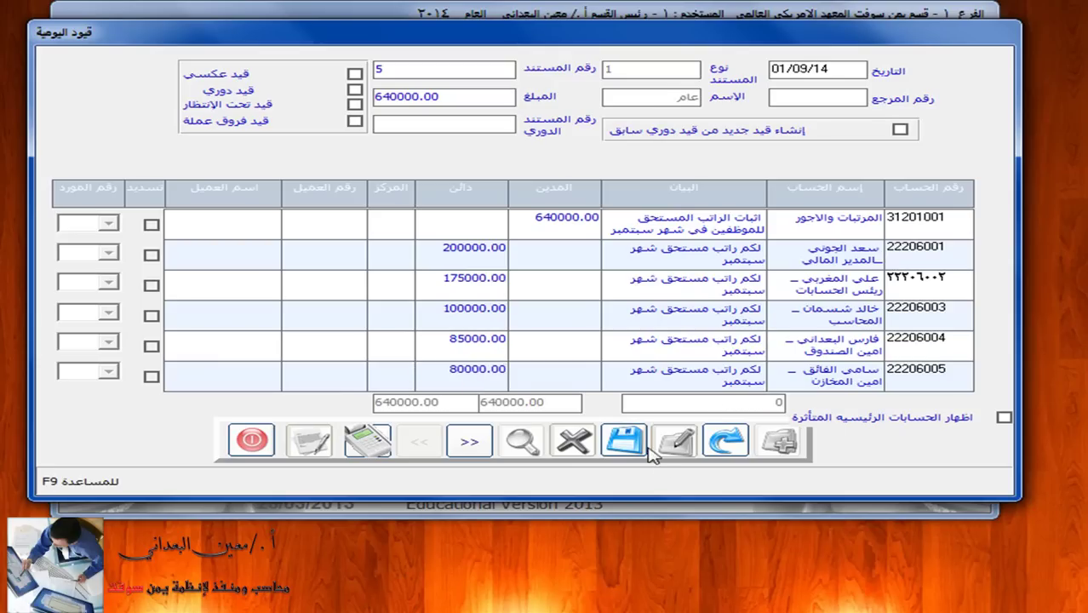
- Save the balanced 640000.00 salaries voucher and preview its report instead of printing directly
{"action": "left_click", "coordinate": [624, 441]}
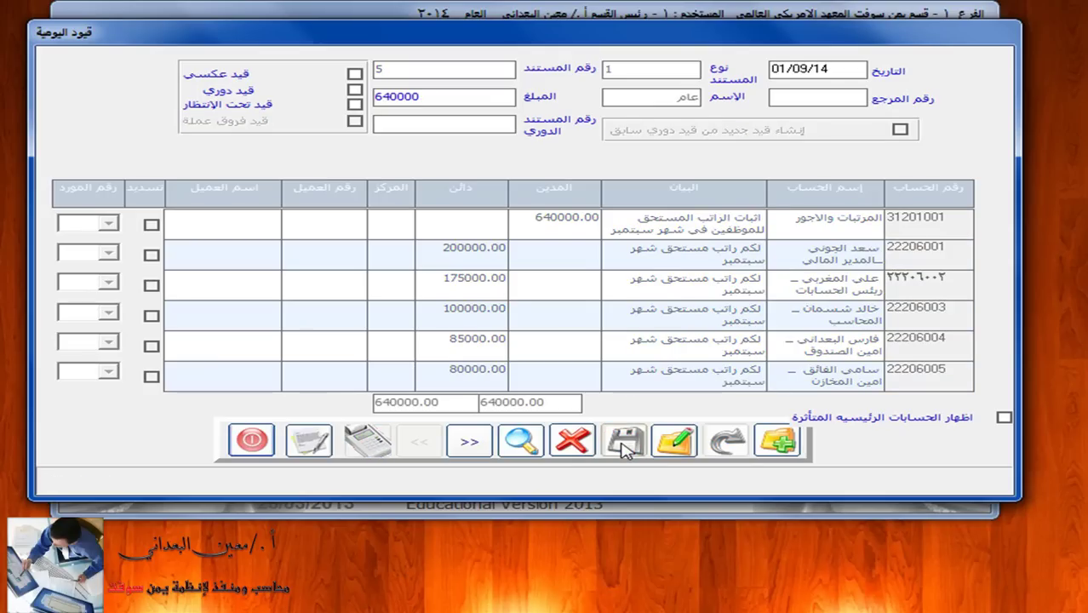
{"action": "left_click", "coordinate": [295, 440]}
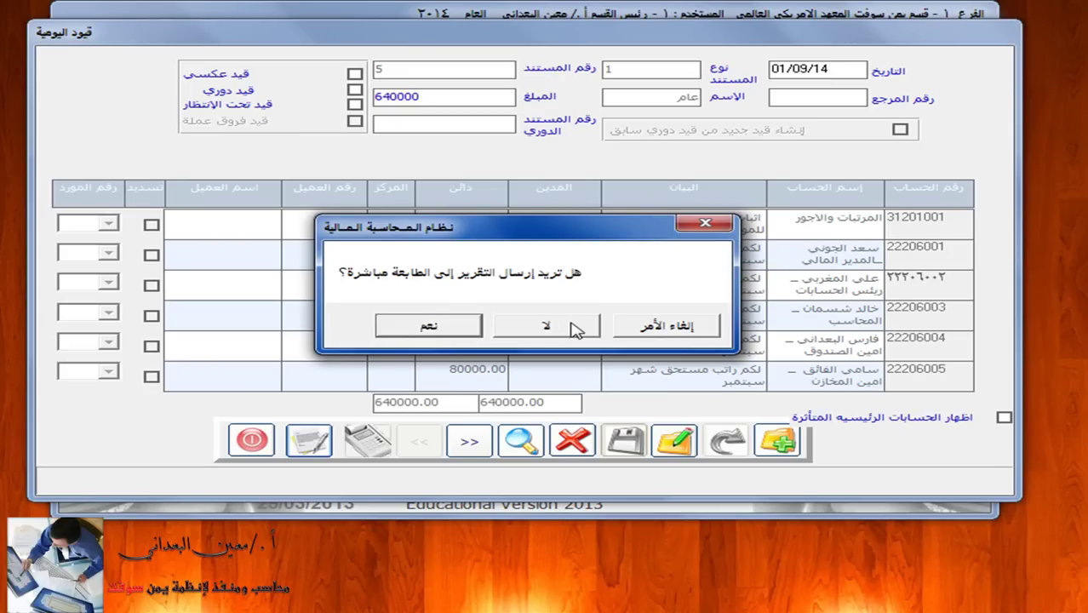
{"action": "left_click", "coordinate": [570, 329]}
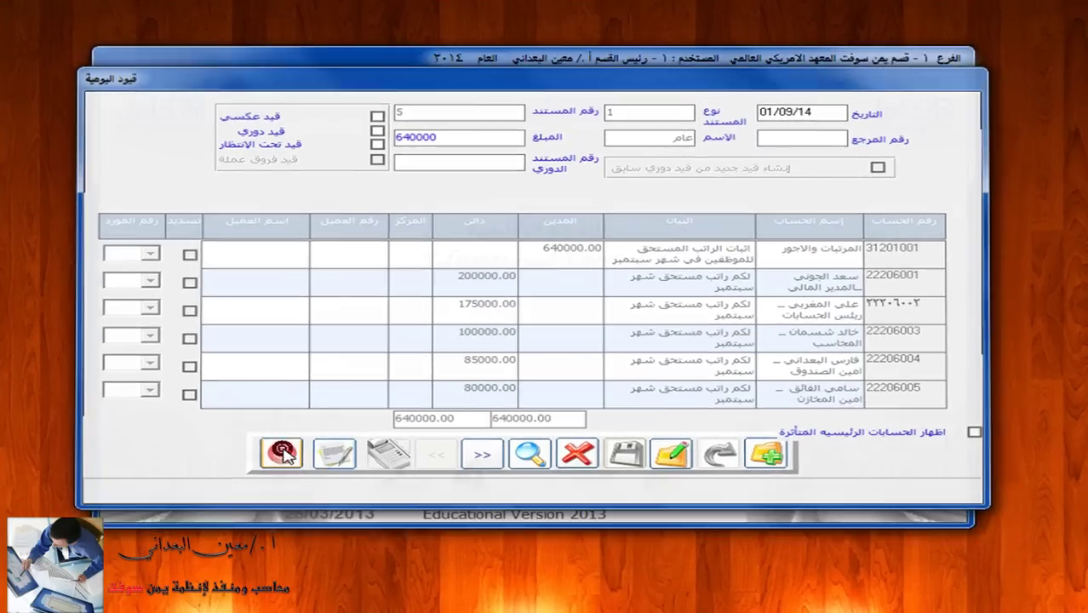
- Post journal voucher 5 dated 01/09/2014 to the ledger as a single voucher
{"action": "left_click", "coordinate": [284, 453]}
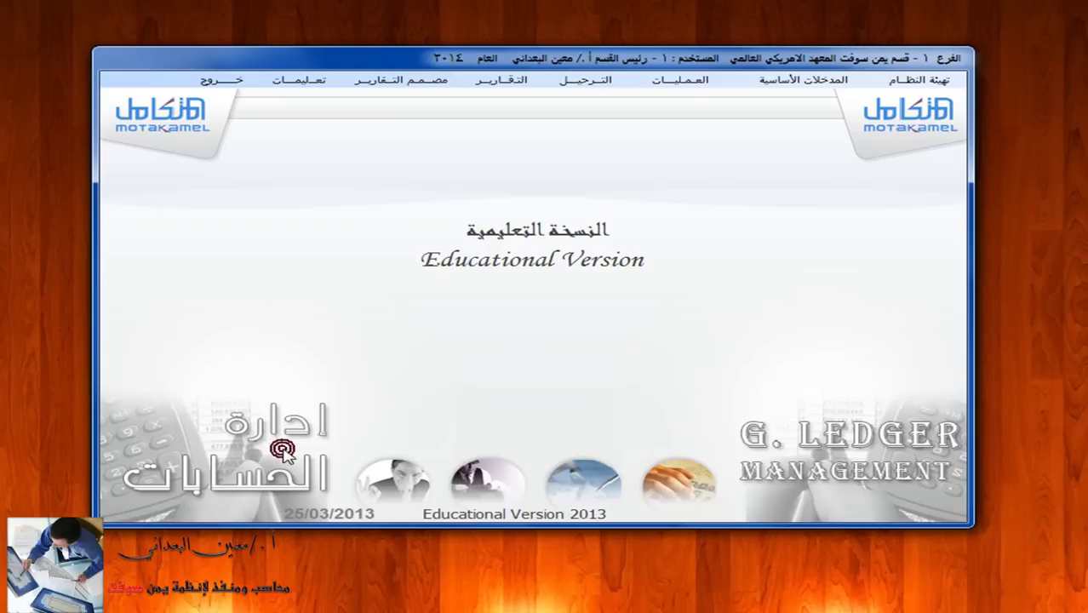
{"action": "left_click", "coordinate": [584, 81]}
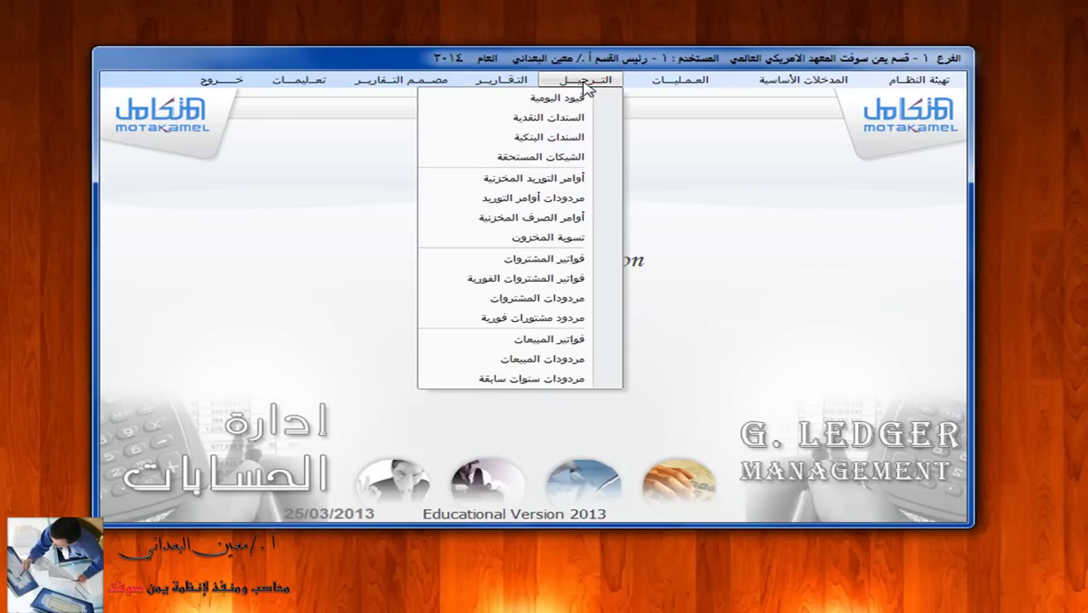
{"action": "left_click", "coordinate": [606, 101]}
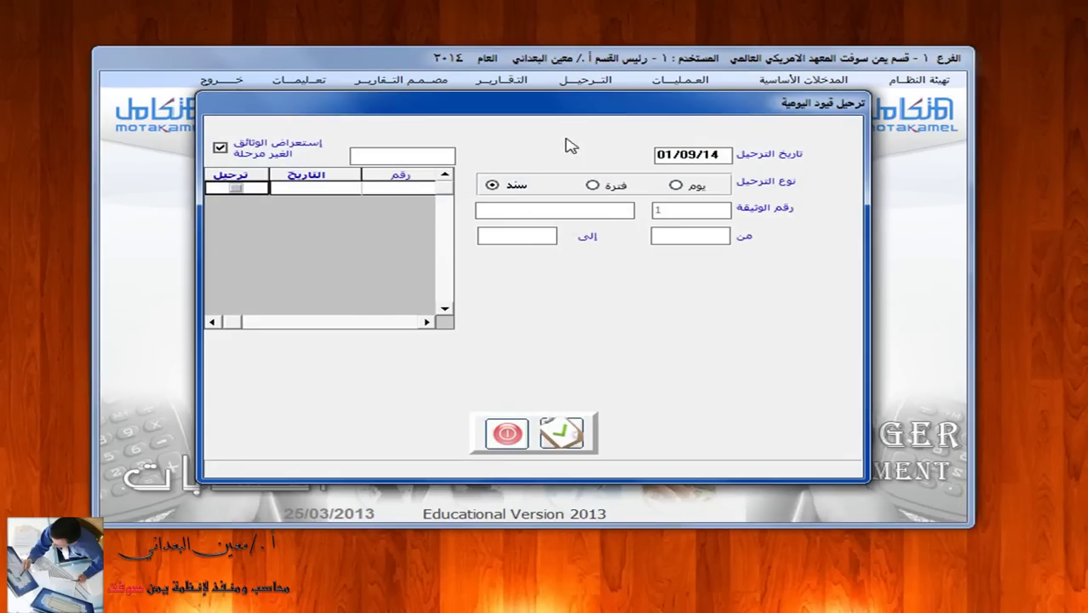
{"action": "left_click", "coordinate": [511, 188]}
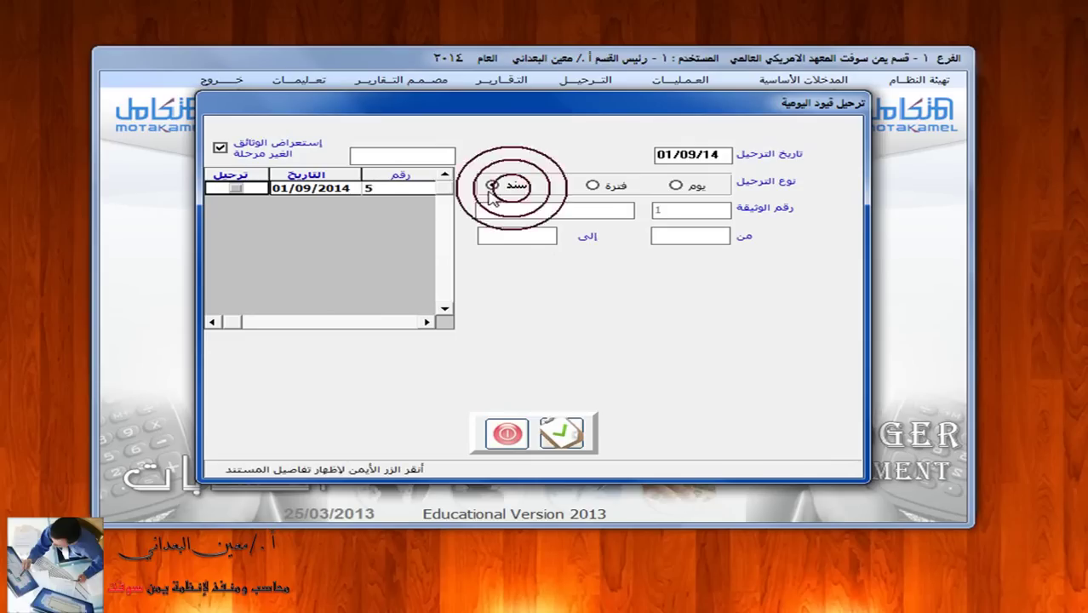
{"action": "left_click", "coordinate": [235, 188]}
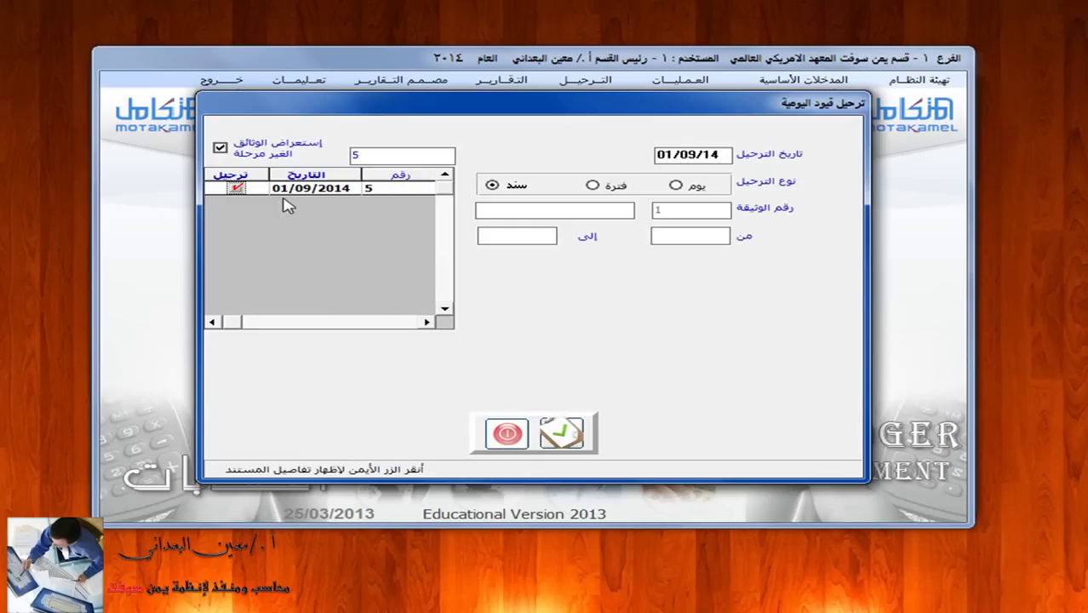
{"action": "right_click", "coordinate": [315, 188]}
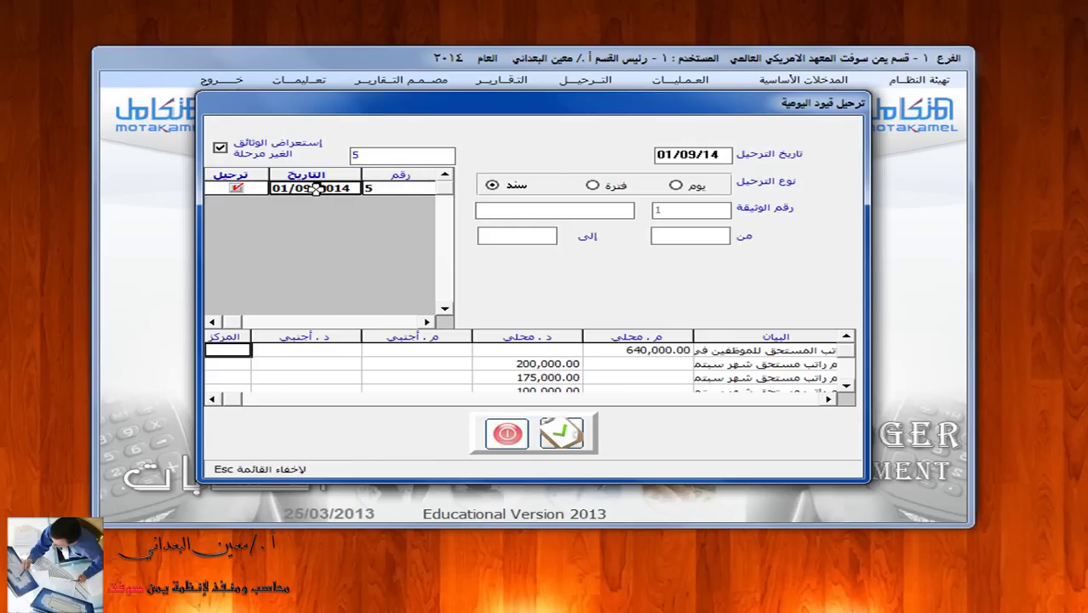
{"action": "left_click", "coordinate": [569, 432]}
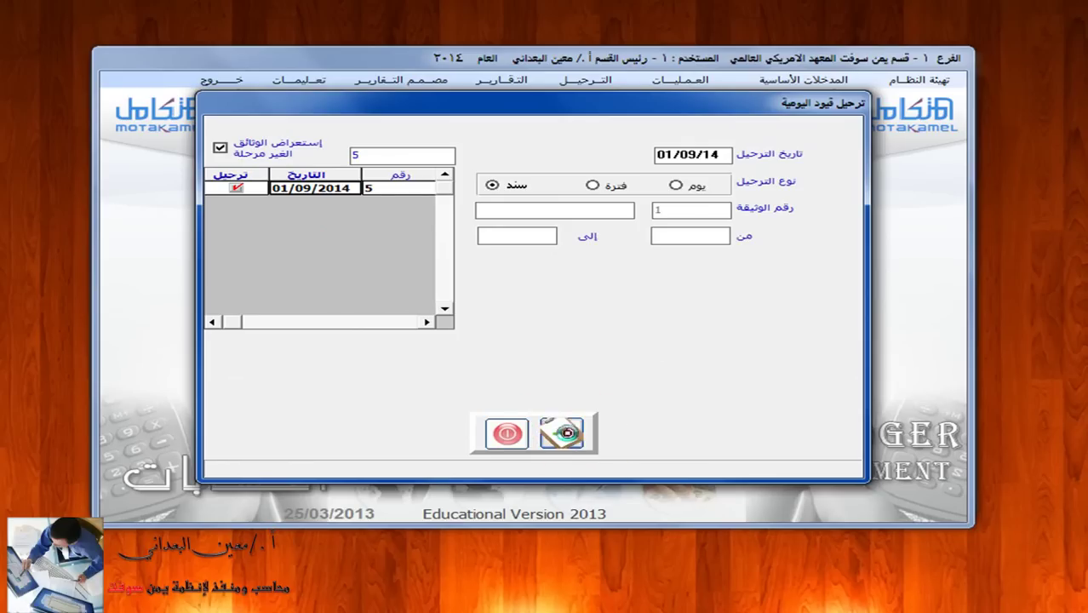
{"action": "left_click", "coordinate": [509, 435]}
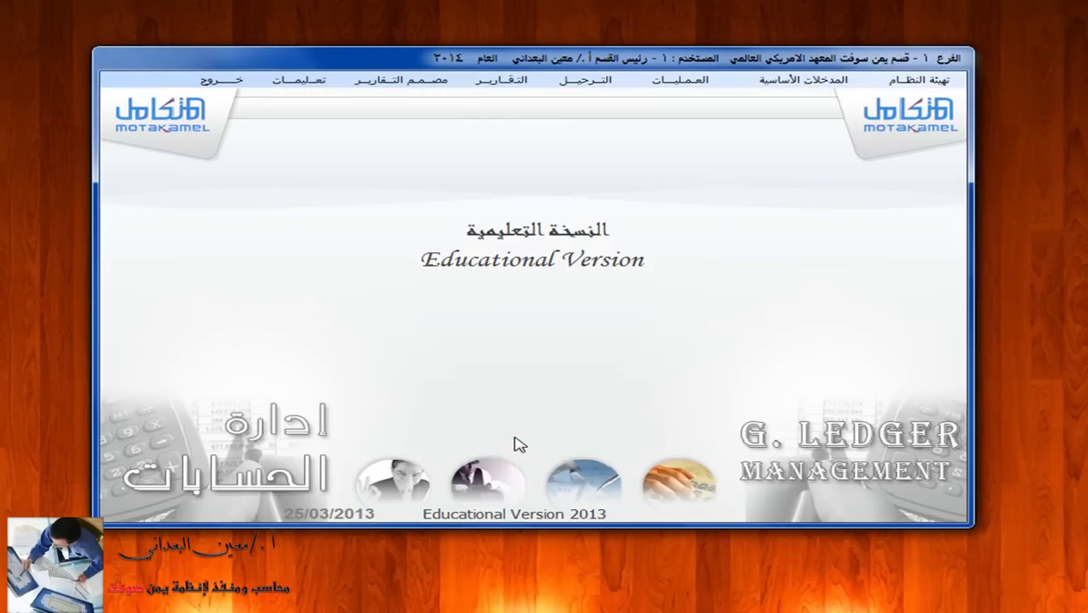
{"action": "left_click", "coordinate": [525, 81]}
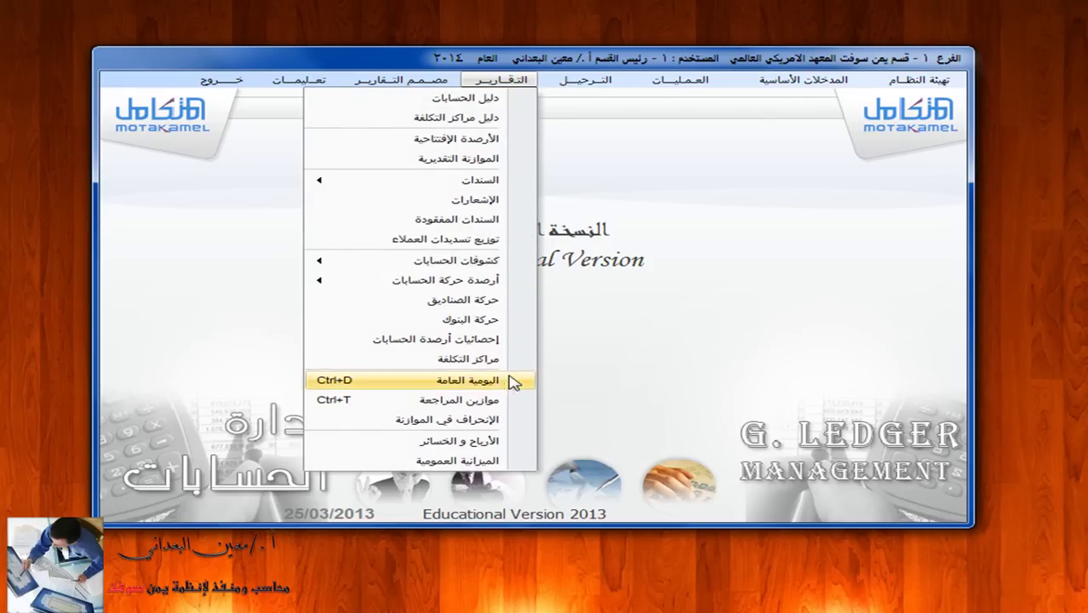
- Preview the sub-account statement for 22206001, showing voucher 5's 200,000.00 credit
{"action": "left_click", "coordinate": [374, 273]}
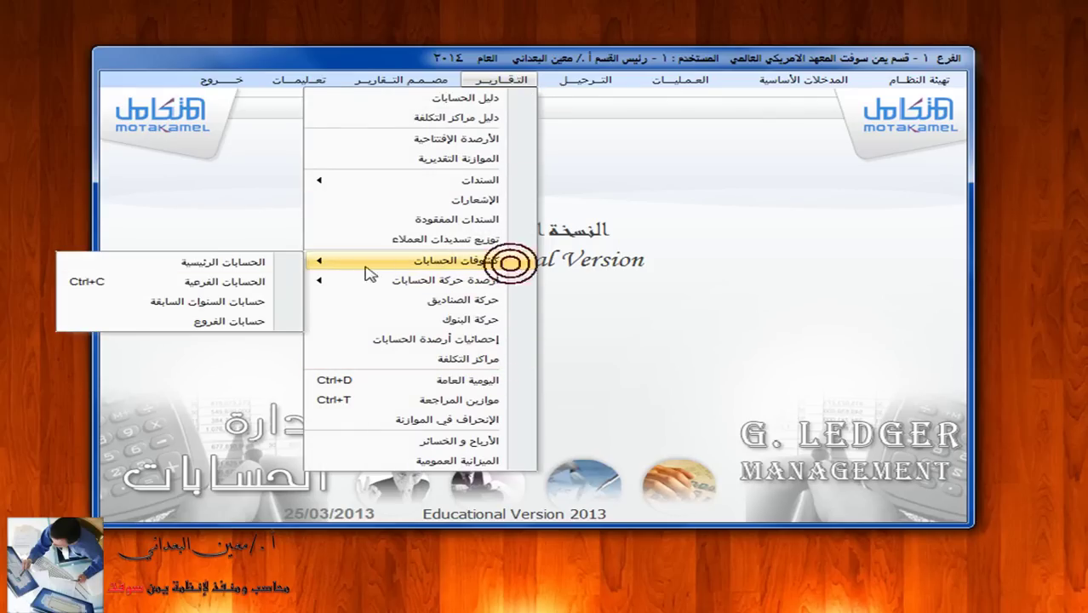
{"action": "left_click", "coordinate": [274, 282]}
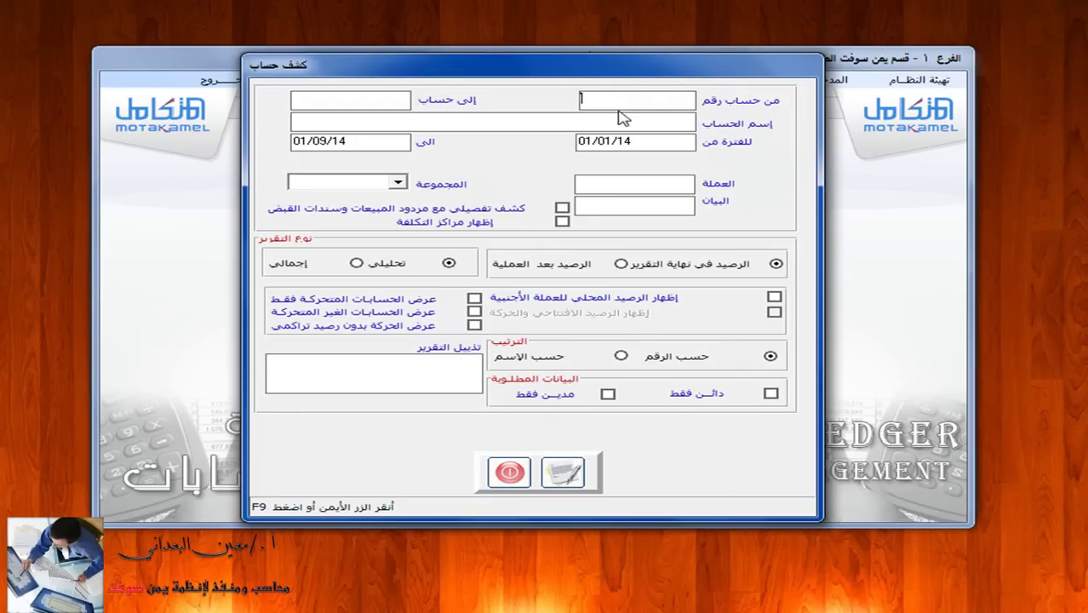
{"action": "left_click", "coordinate": [630, 125]}
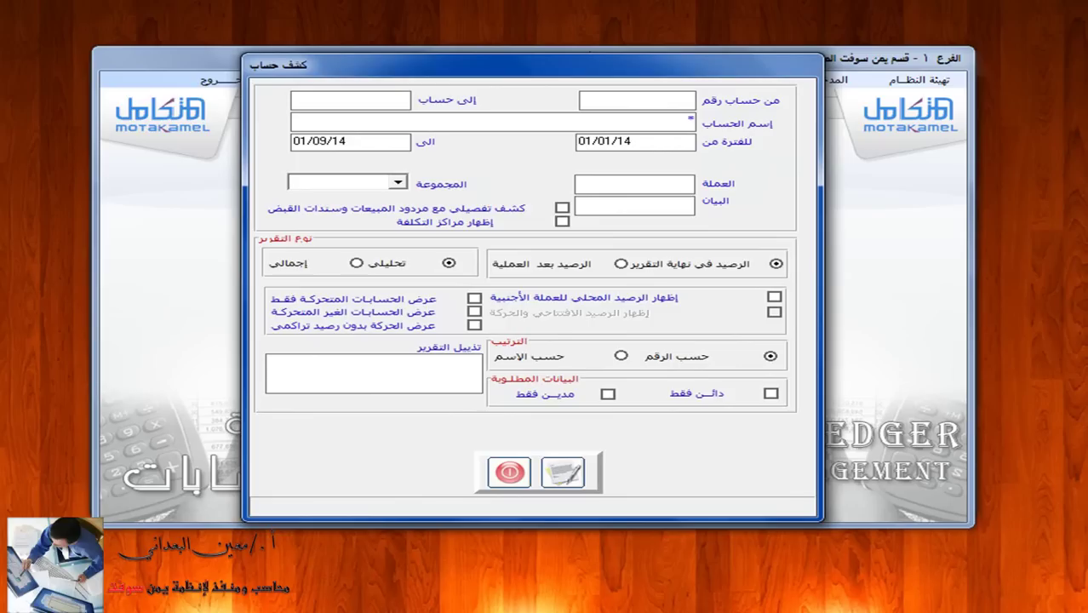
{"action": "type", "text": "سعد*"}
{"action": "key", "text": "Return"}
{"action": "double_click", "coordinate": [600, 162]}
{"action": "left_click", "coordinate": [563, 471]}
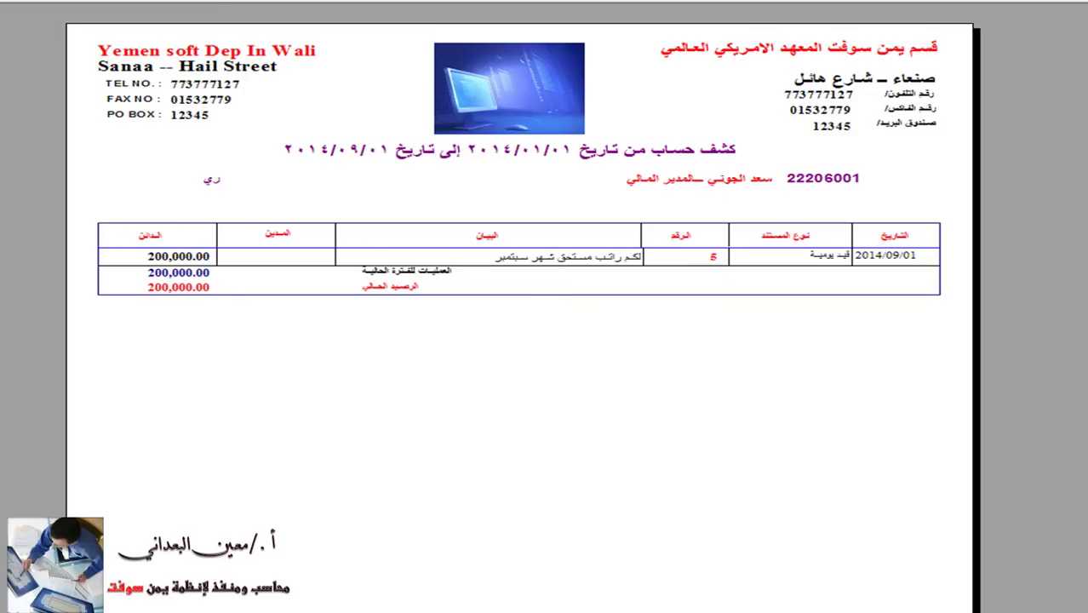
{"action": "key", "text": "Escape"}
- Clear the account fields and set the statement range from account 22206001 (via F9 list) to 22206005
{"action": "left_click", "coordinate": [678, 97]}
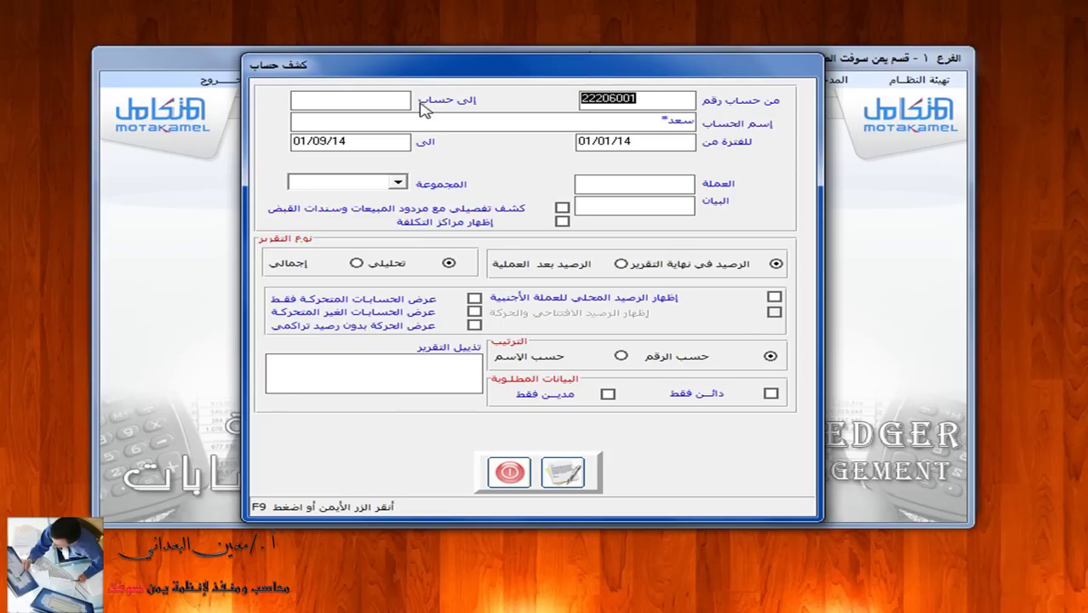
{"action": "key", "text": "BackSpace"}
{"action": "left_click_drag", "start_coordinate": [635, 123], "coordinate": [715, 124]}
{"action": "key", "text": "BackSpace"}
{"action": "left_click", "coordinate": [610, 101]}
{"action": "type", "text": "222"}
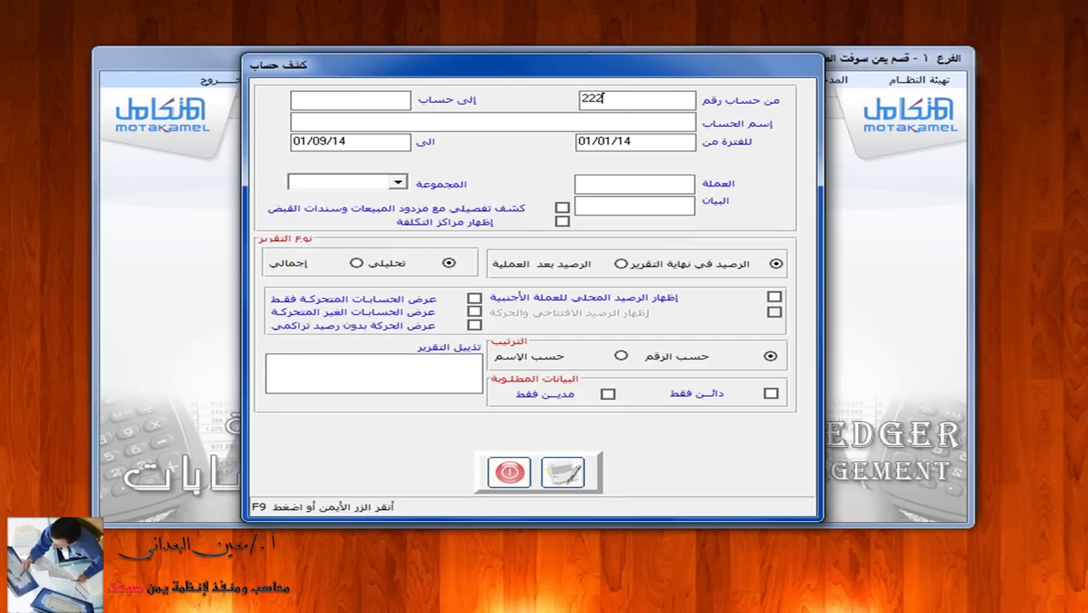
{"action": "key", "text": "F9"}
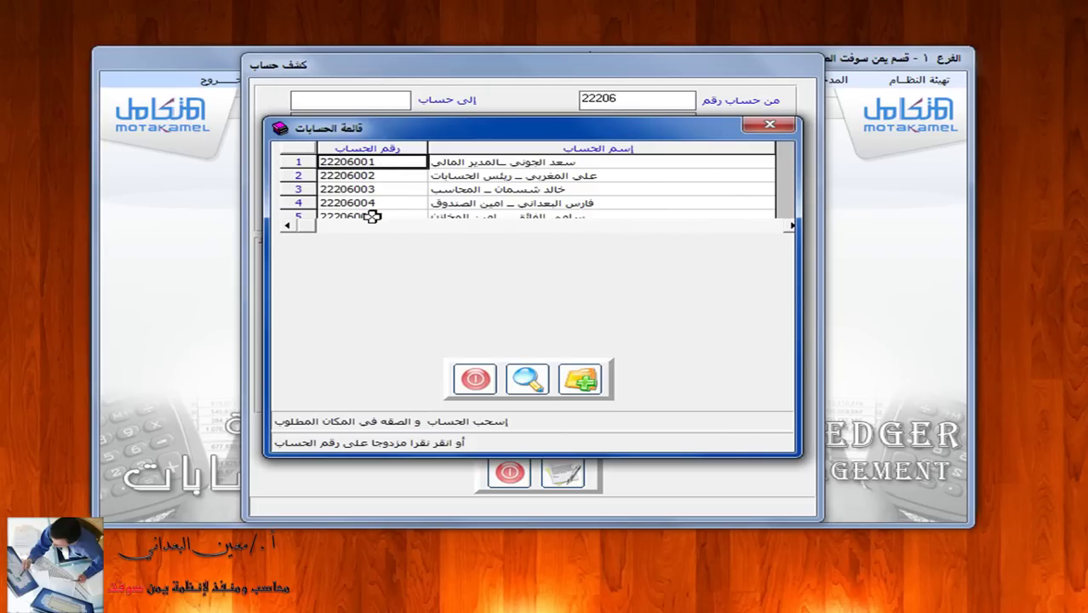
{"action": "double_click", "coordinate": [406, 163]}
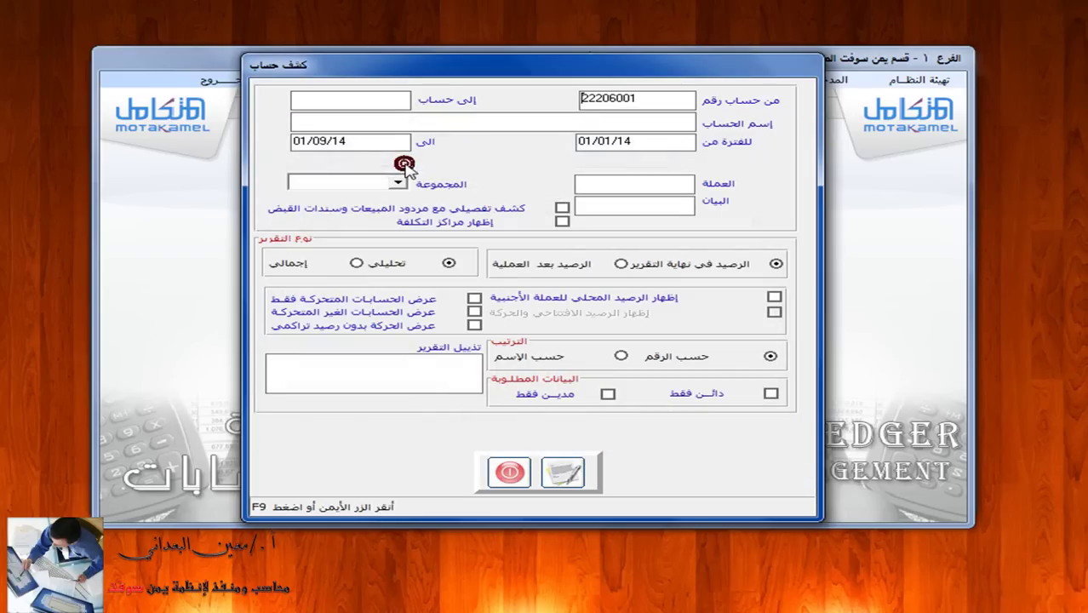
{"action": "type", "text": "222"}
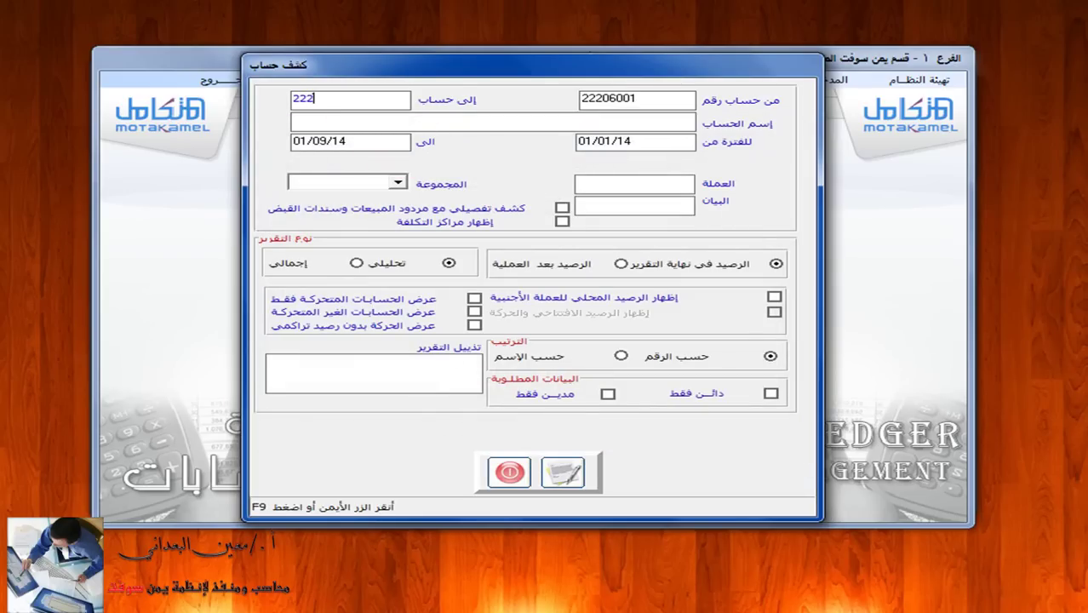
{"action": "type", "text": "06005"}
- Preview the statements and page through the credits of 175,000, 100,000 and 80,000
{"action": "left_click", "coordinate": [566, 471]}
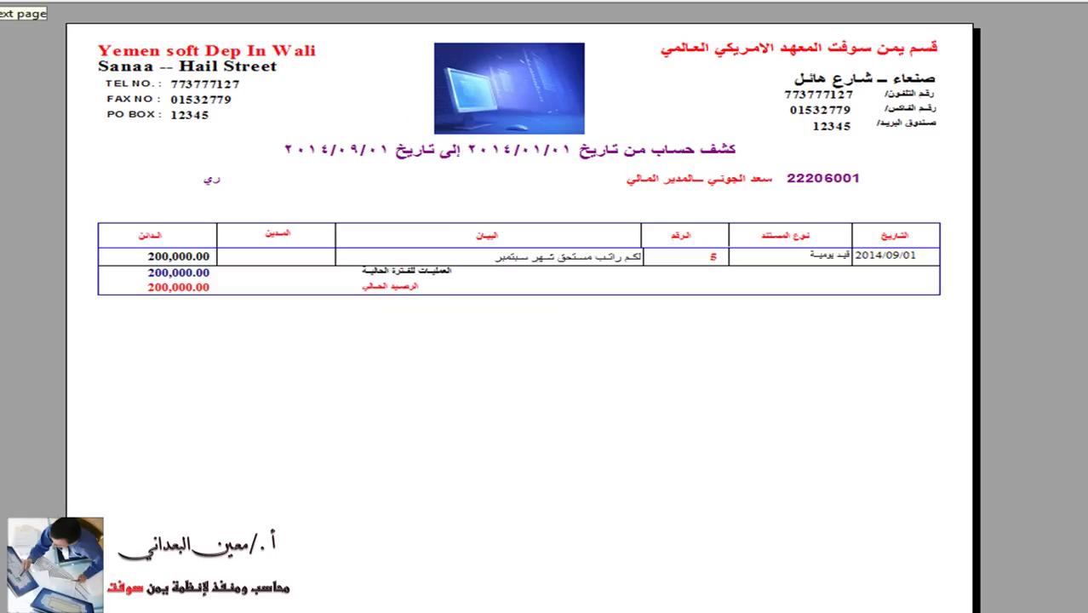
{"action": "key", "text": "Page_Down"}
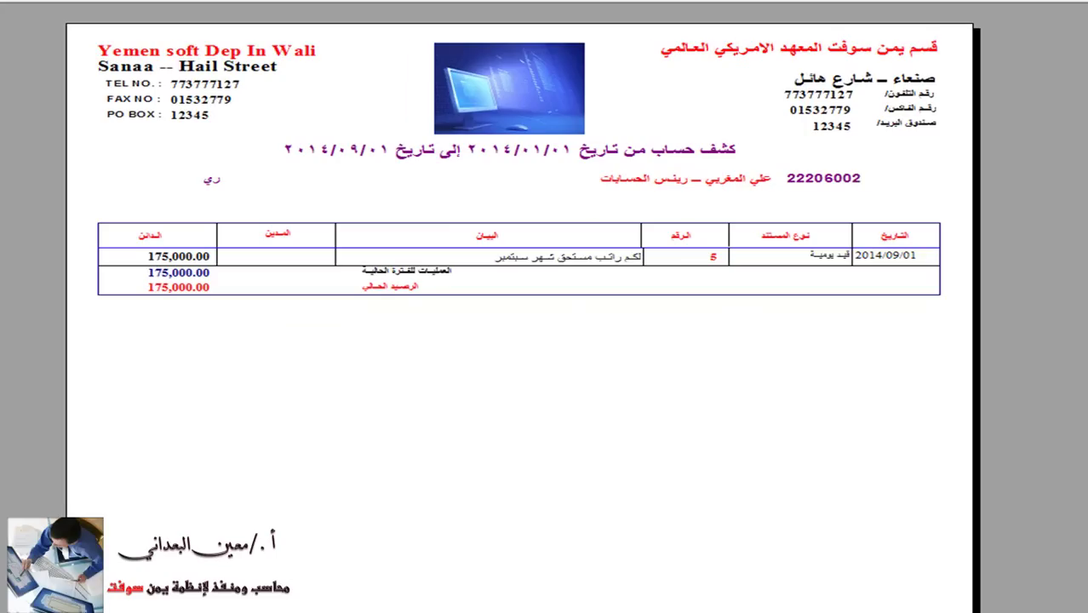
{"action": "key", "text": "Page_Down"}
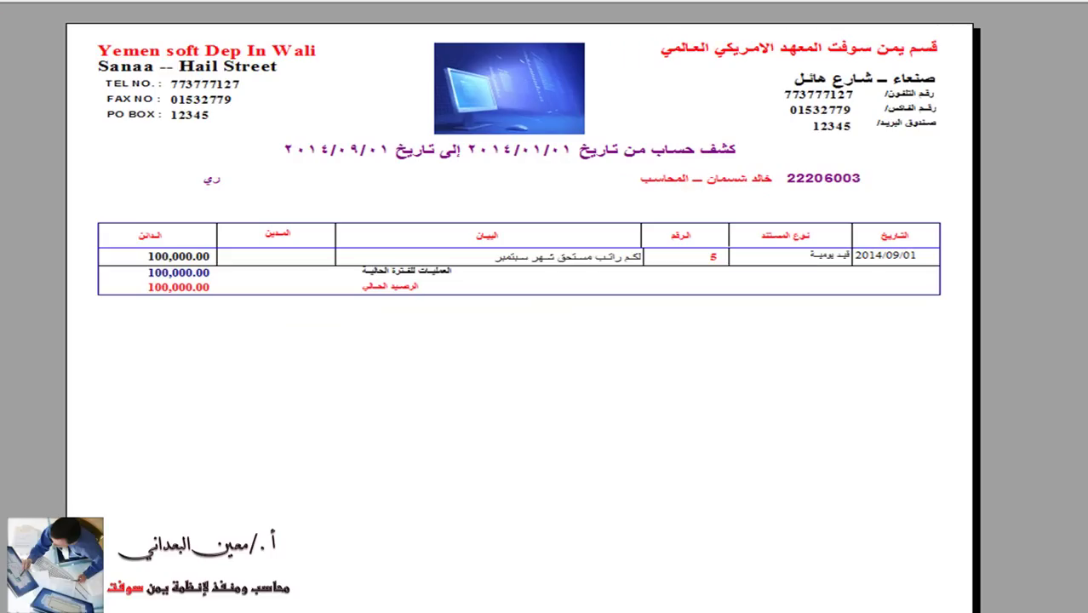
{"action": "key", "text": "Page_Down"}
{"action": "key", "text": "Page_Down"}
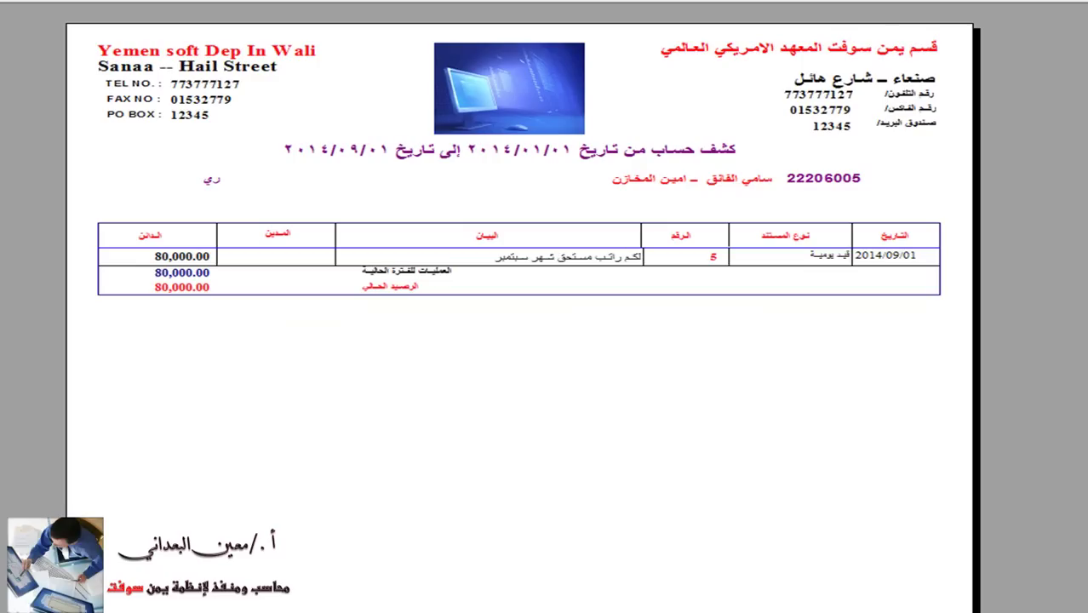
{"action": "key", "text": "Escape"}
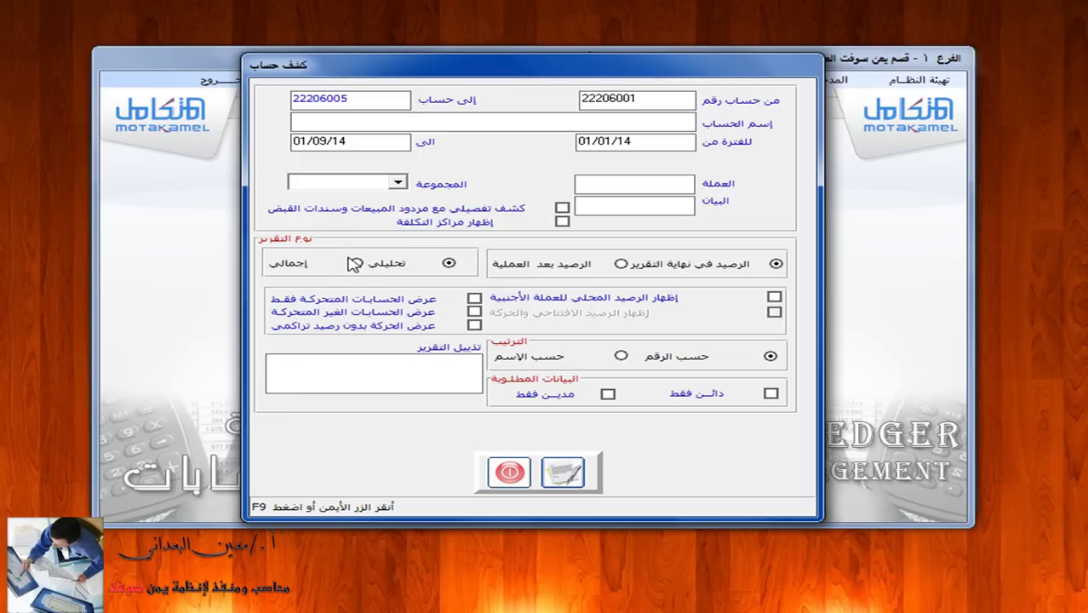
- Switch the statement to the analytical (تحليلي) report type, then close the account statement window
{"action": "left_click", "coordinate": [356, 263]}
{"action": "left_click", "coordinate": [568, 461]}
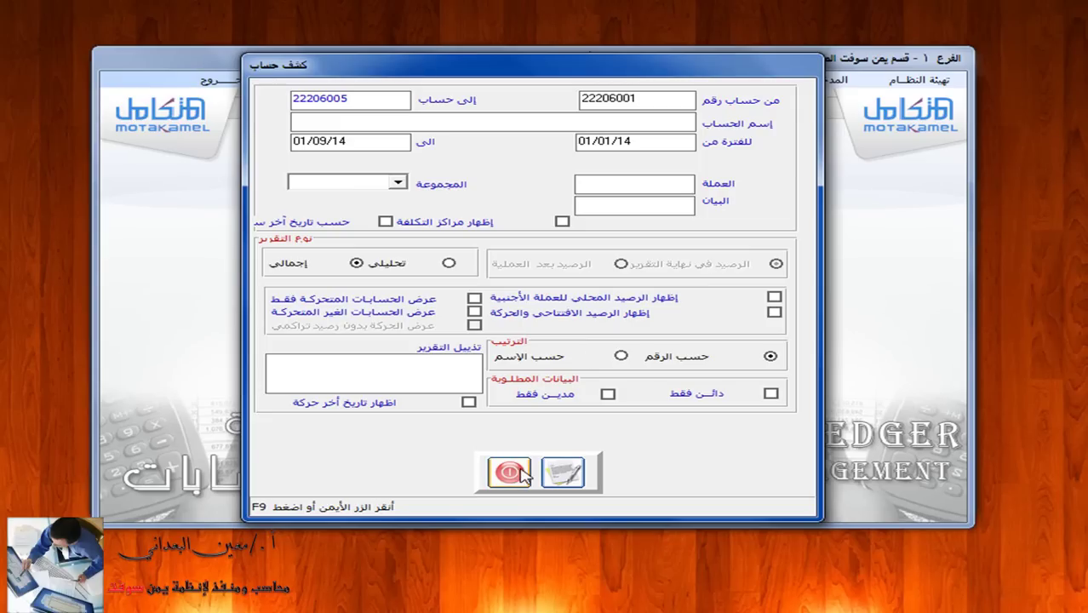
{"action": "left_click", "coordinate": [515, 473]}
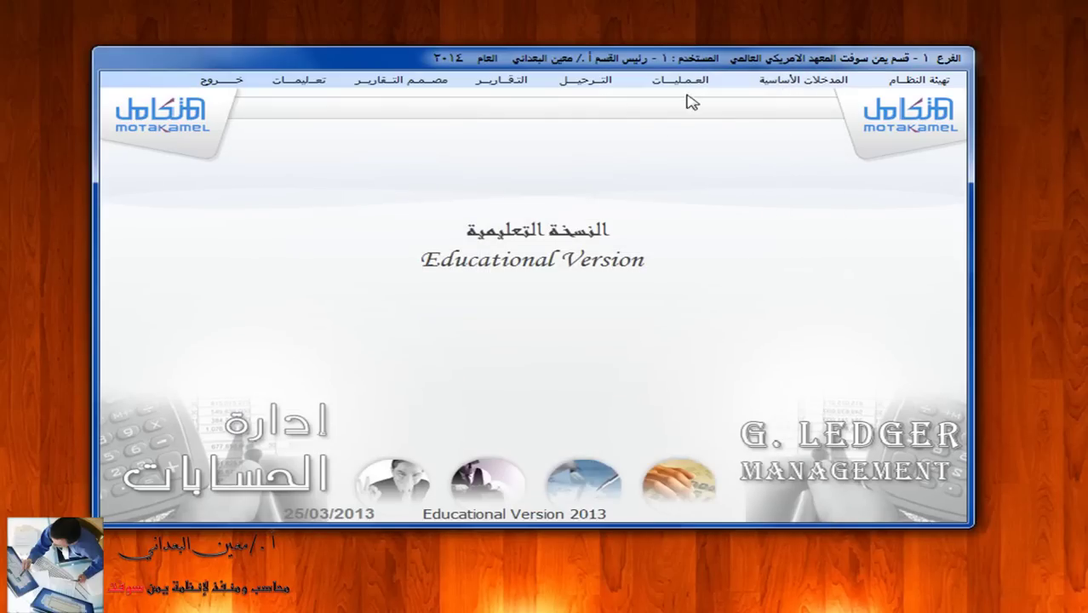
- Return to the General Ledger module and open its العمليات operations menu
{"action": "left_click", "coordinate": [691, 83]}
{"action": "left_click", "coordinate": [686, 100]}
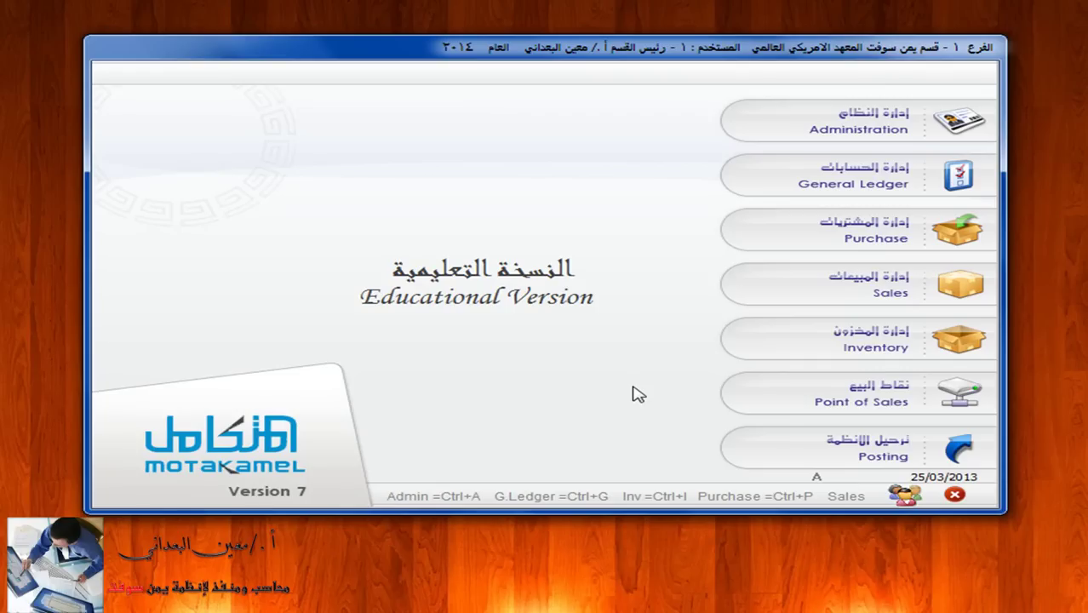
{"action": "left_click", "coordinate": [957, 176]}
{"action": "left_click", "coordinate": [690, 63]}
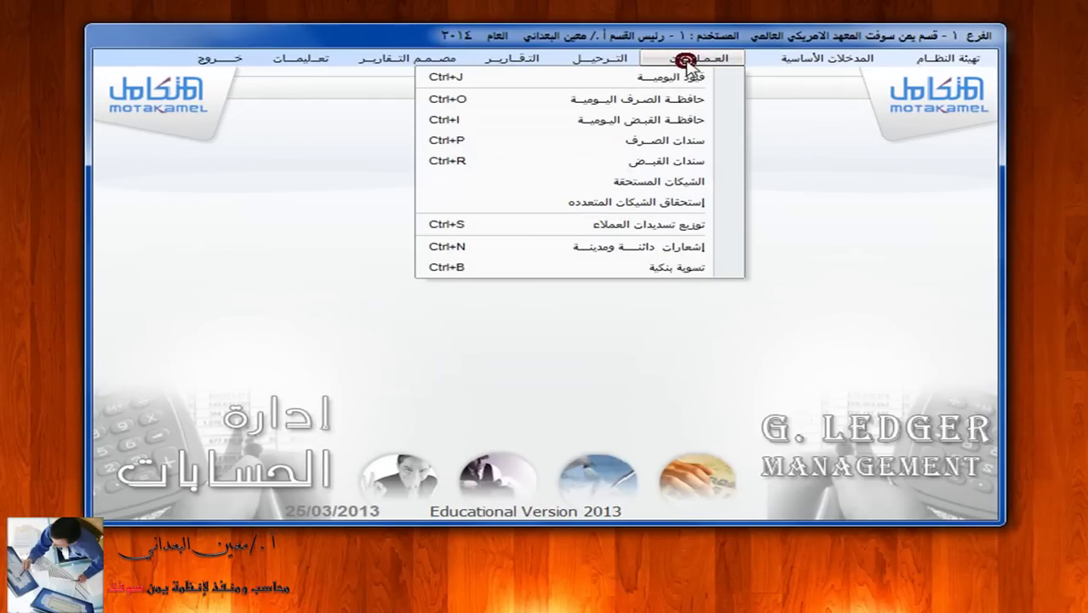
- Open قيود اليومية in search mode and bring up the طريقة البحث voucher search options
{"action": "left_click", "coordinate": [691, 76]}
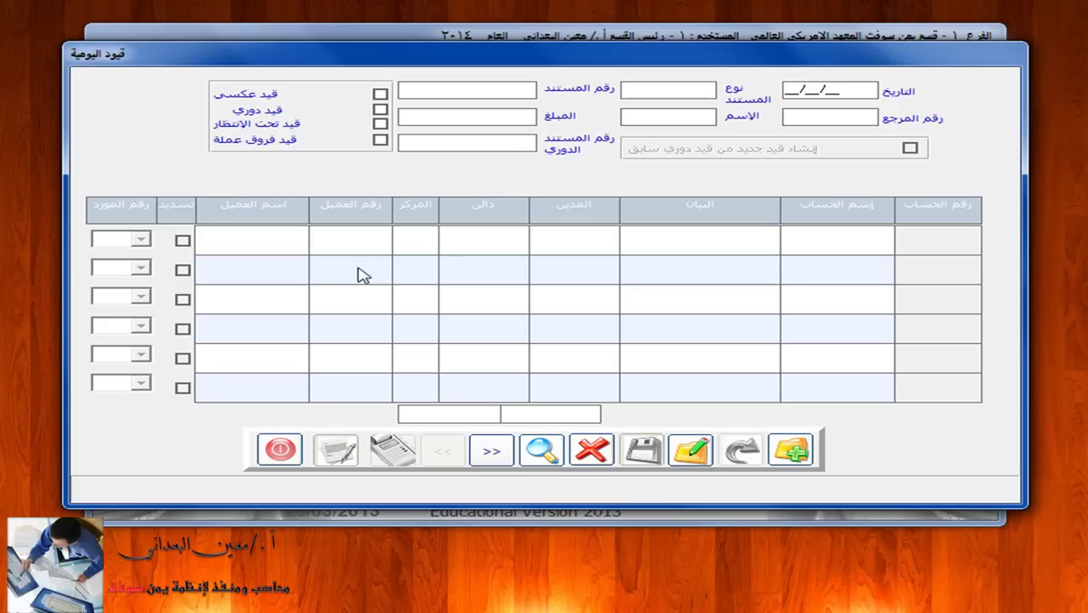
{"action": "left_click", "coordinate": [542, 451]}
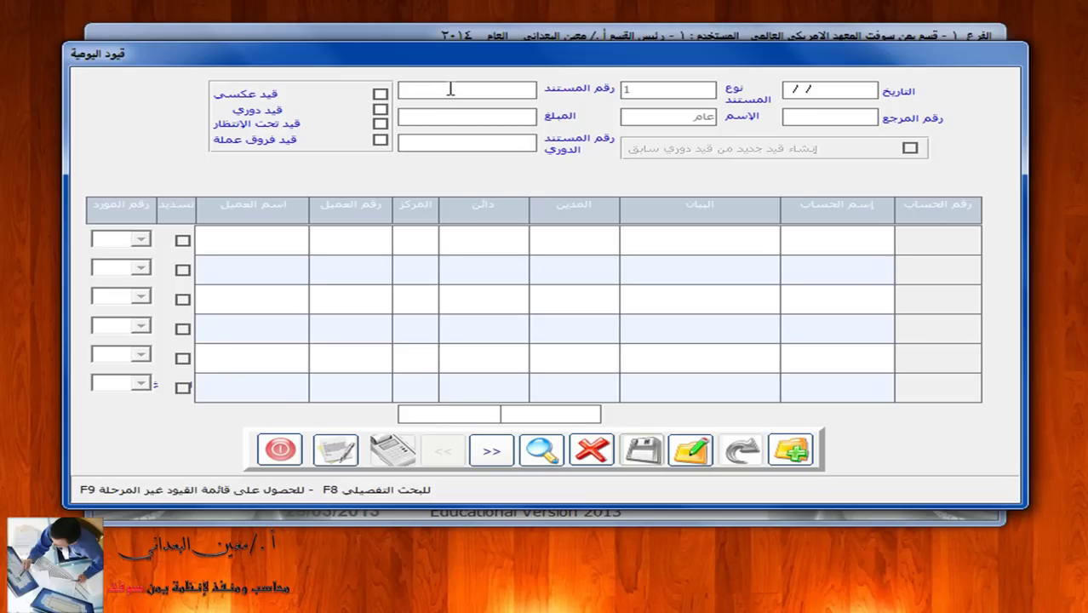
{"action": "left_click", "coordinate": [453, 89]}
{"action": "key", "text": "F8"}
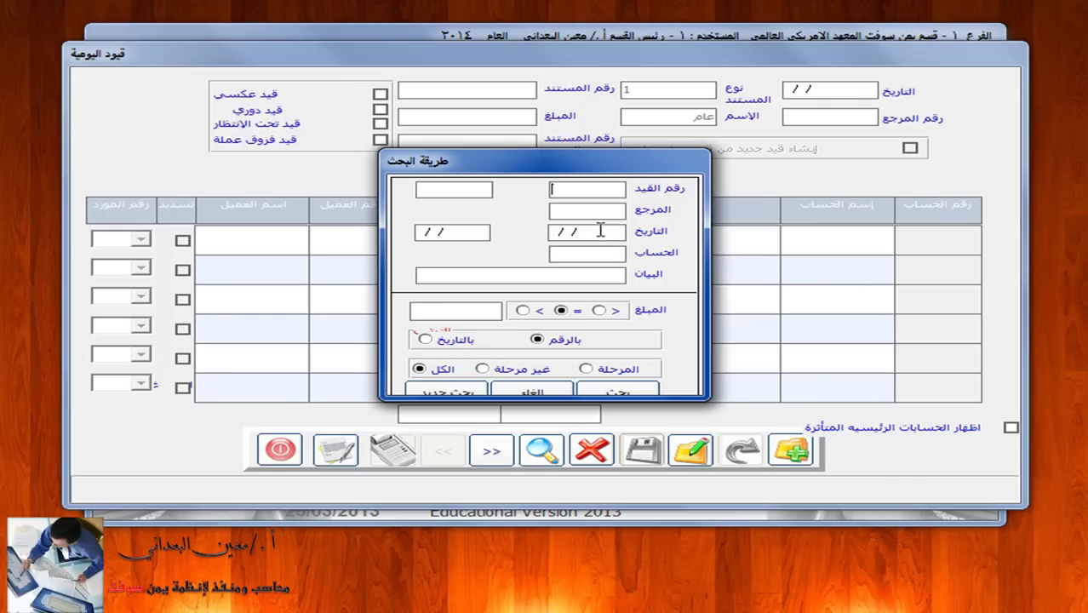
- Search for posted (المرحلة) journal entries only
{"action": "left_click", "coordinate": [566, 226]}
{"action": "left_click", "coordinate": [589, 251]}
{"action": "left_click", "coordinate": [587, 370]}
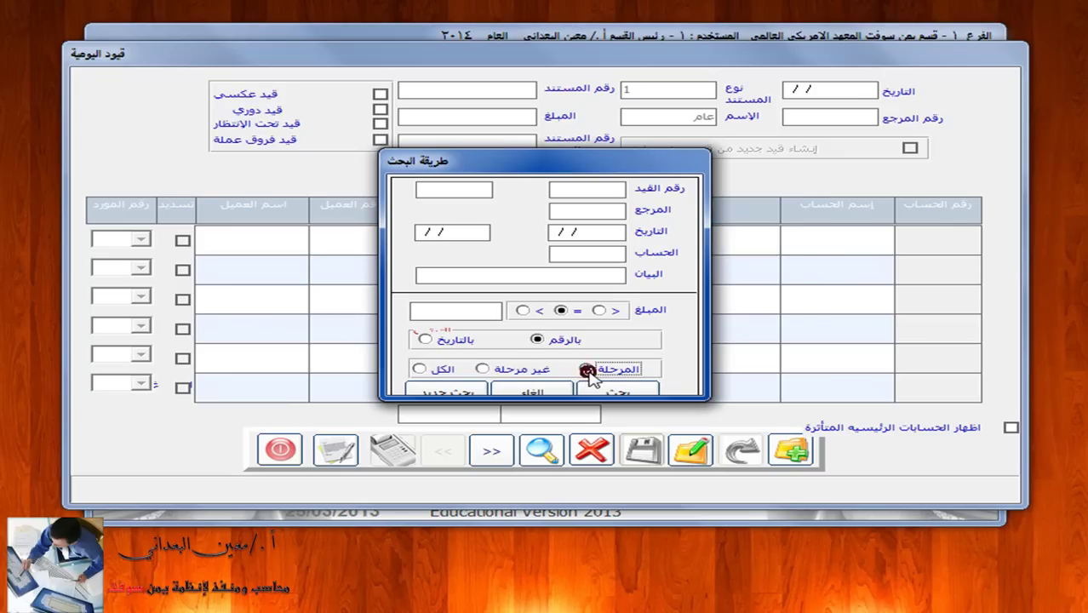
{"action": "left_click", "coordinate": [622, 390]}
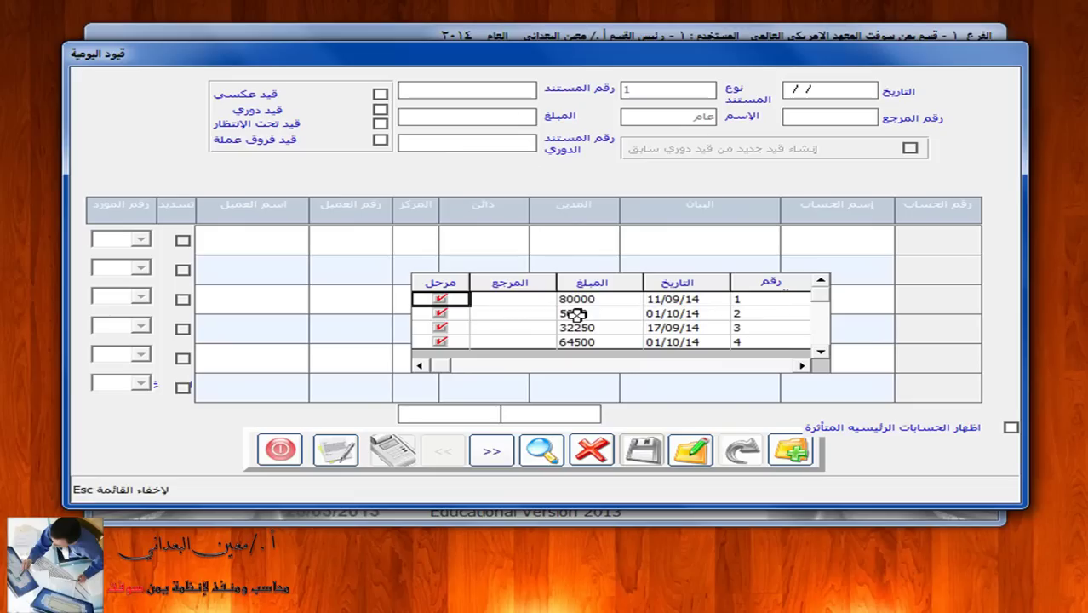
- Load the posted 80,000 entry, get the cannot-edit warning on editing, and clear the form
{"action": "left_click", "coordinate": [596, 300]}
{"action": "left_click", "coordinate": [596, 300]}
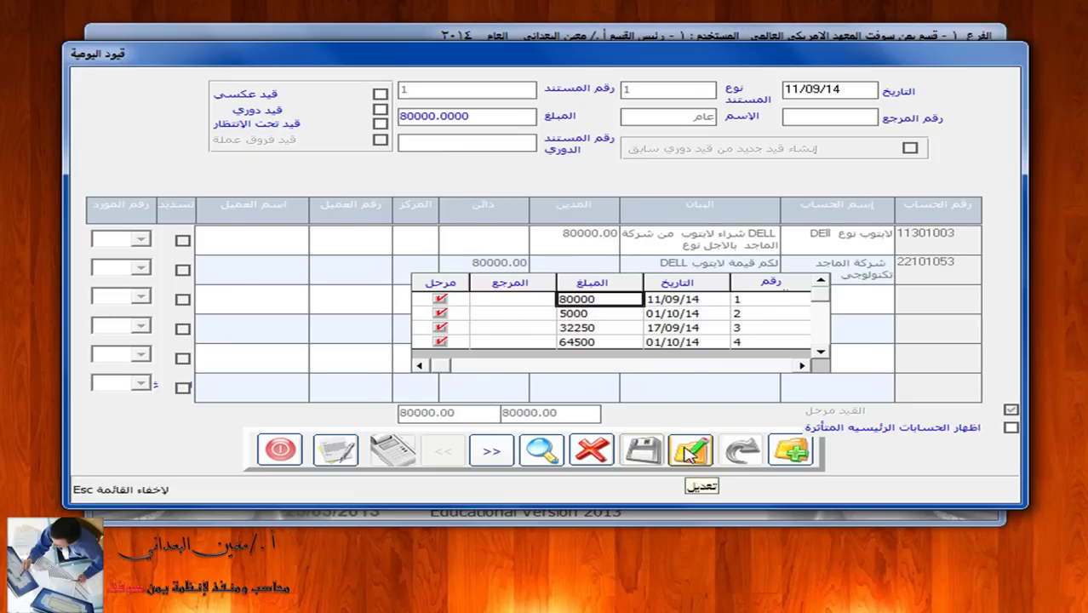
{"action": "left_click", "coordinate": [690, 452]}
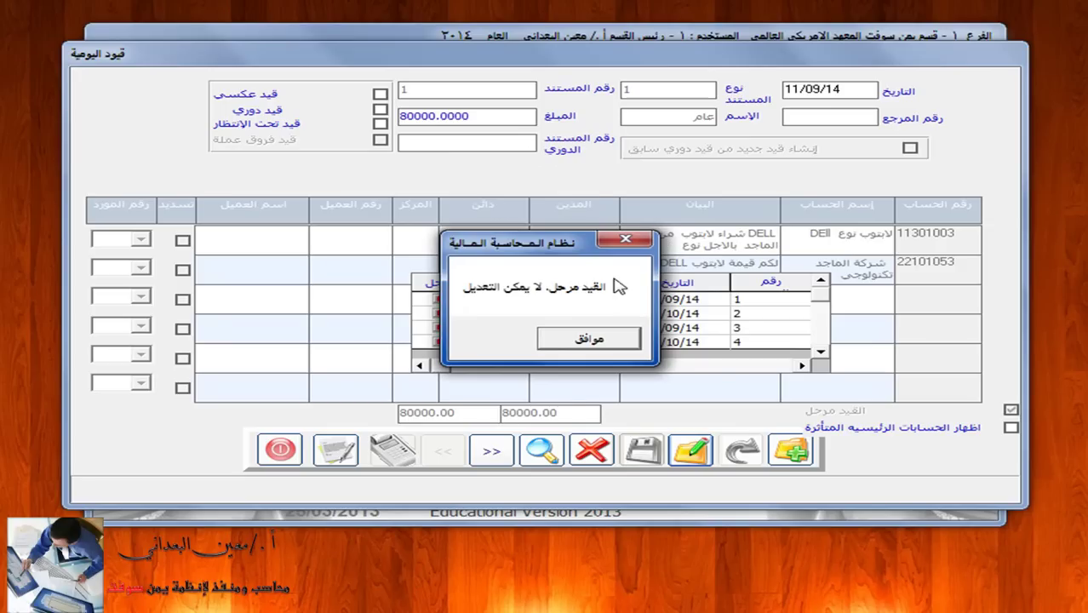
{"action": "left_click", "coordinate": [590, 336]}
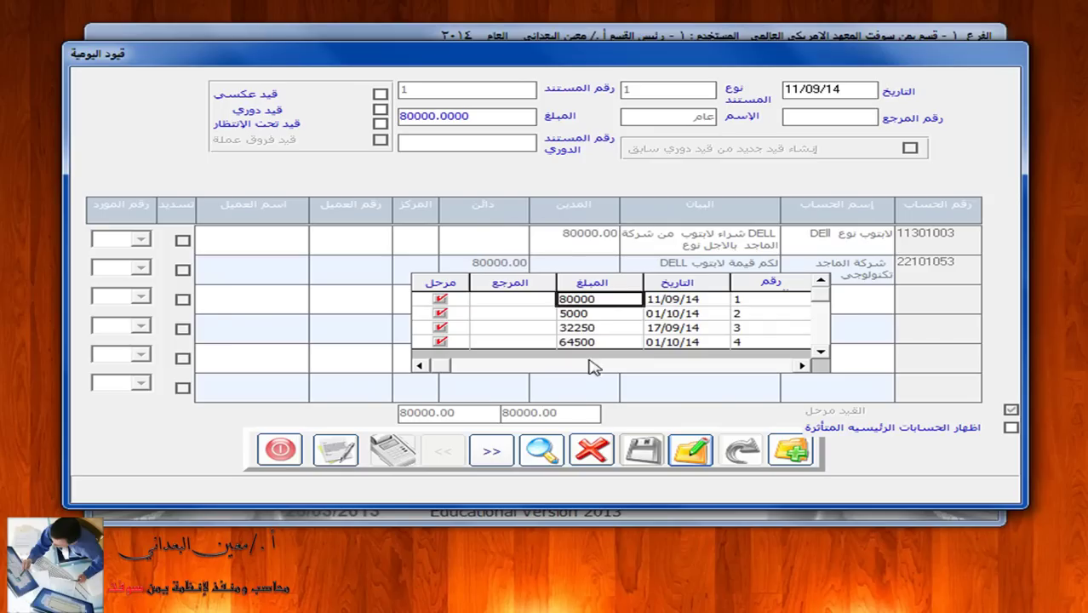
{"action": "left_click", "coordinate": [542, 449]}
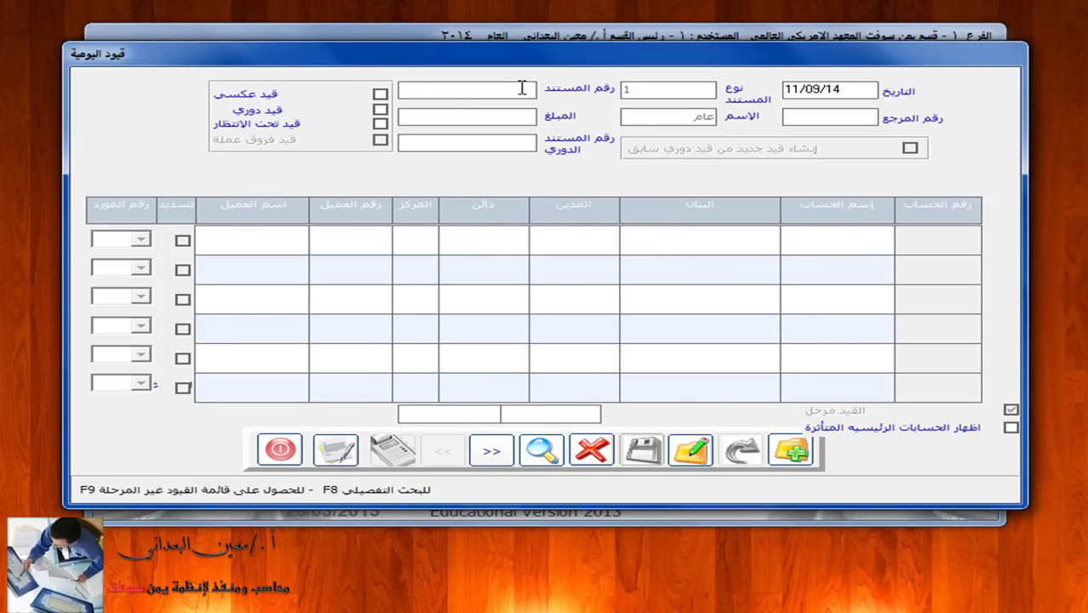
- Search unposted (غير مرحلة) entries and load voucher 5 for 60,000
{"action": "key", "text": "F8"}
{"action": "left_click", "coordinate": [515, 369]}
{"action": "left_click", "coordinate": [600, 389]}
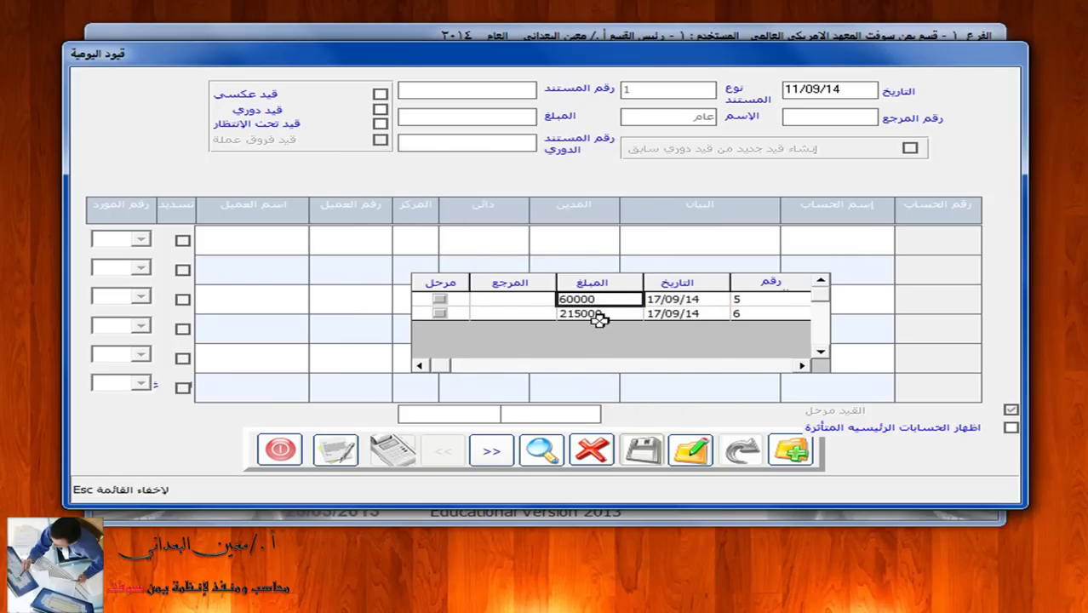
{"action": "double_click", "coordinate": [603, 298]}
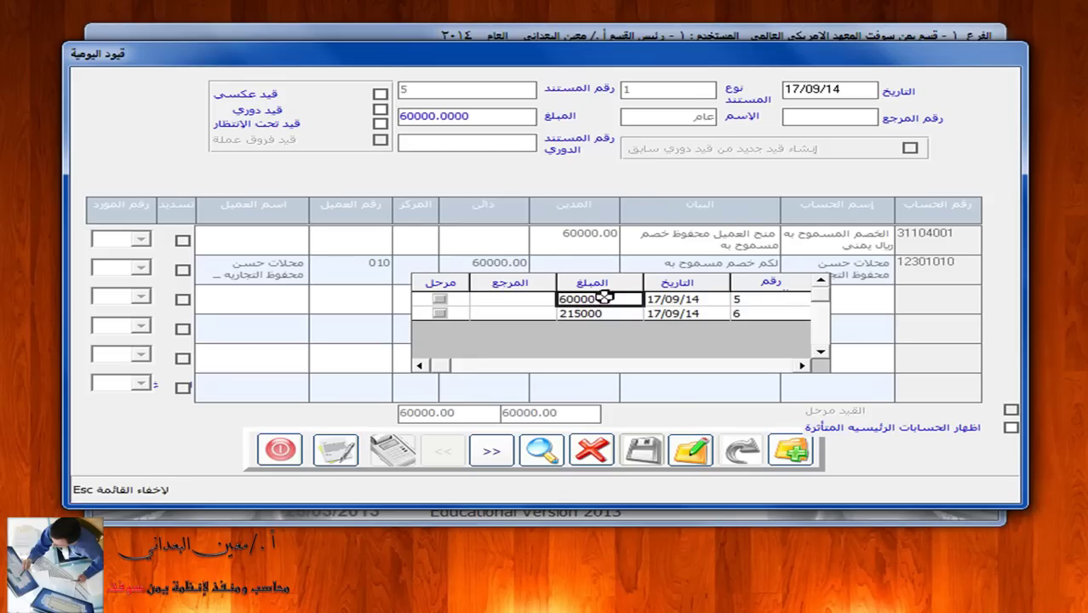
- Edit voucher 5's first-line description and debit amount, then undo the changes, confirming with نعم
{"action": "left_click", "coordinate": [690, 449]}
{"action": "left_click", "coordinate": [681, 239]}
{"action": "type", "text": "hdfh"}
{"action": "left_click", "coordinate": [534, 230]}
{"action": "double_click", "coordinate": [554, 230]}
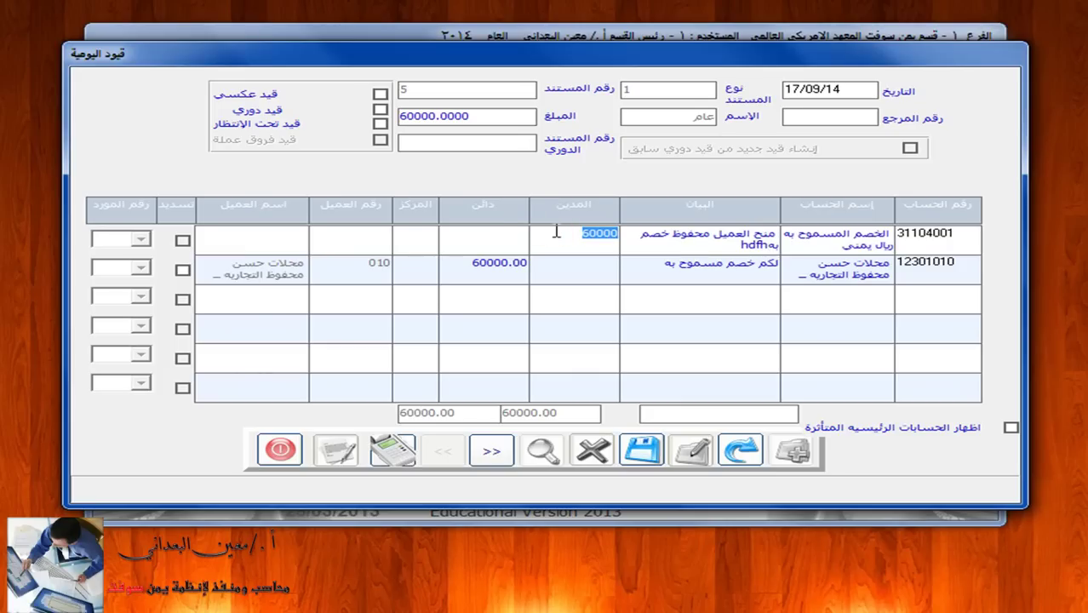
{"action": "left_click", "coordinate": [737, 451]}
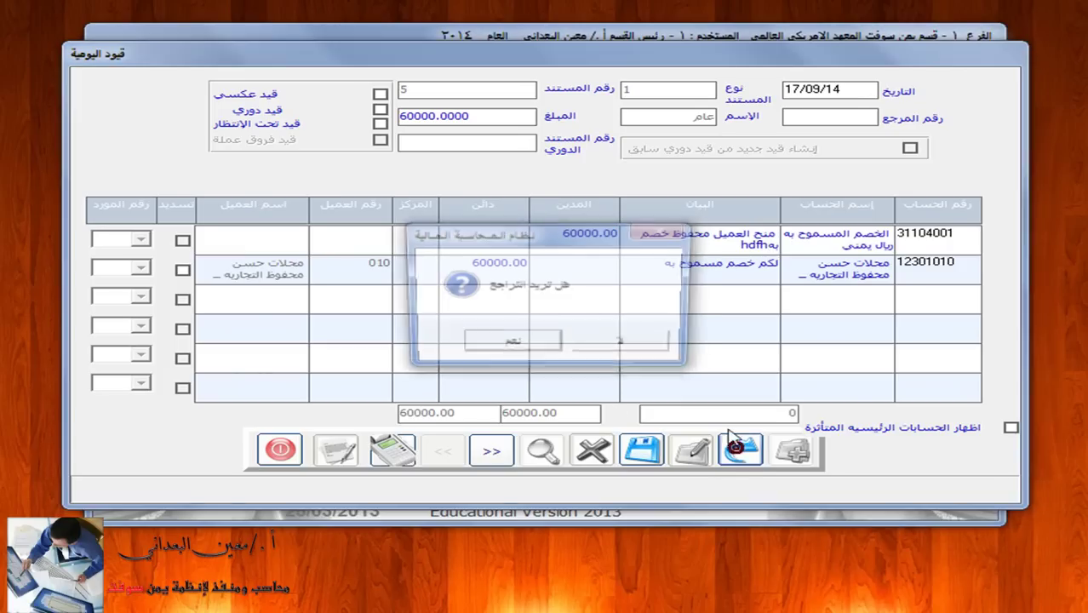
{"action": "left_click", "coordinate": [509, 345]}
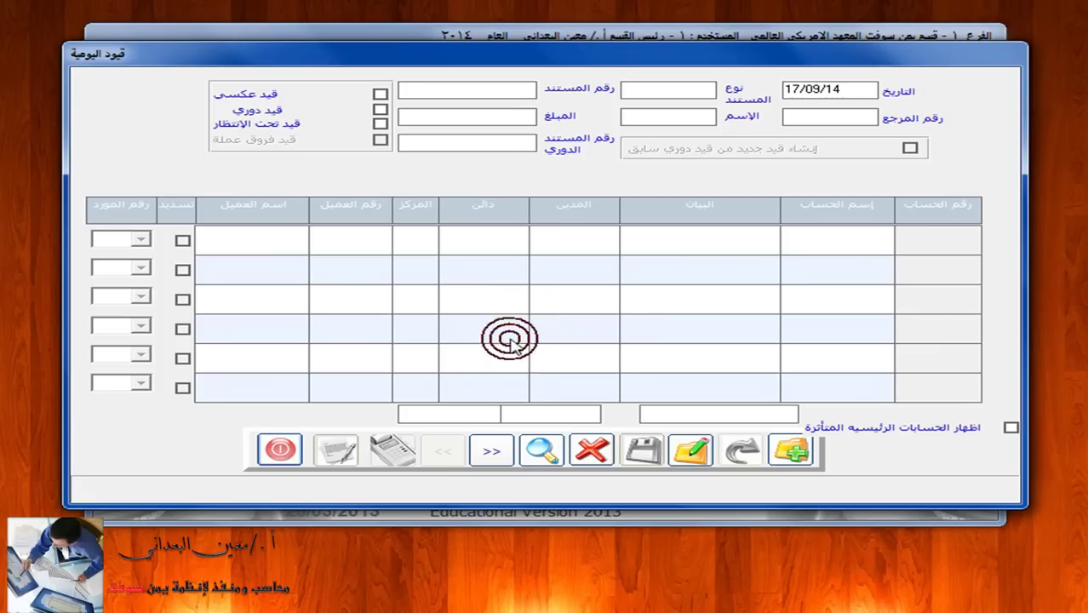
- List all journal entries, review their مرحل posted status, and close the Journal Entries form
{"action": "left_click", "coordinate": [545, 450]}
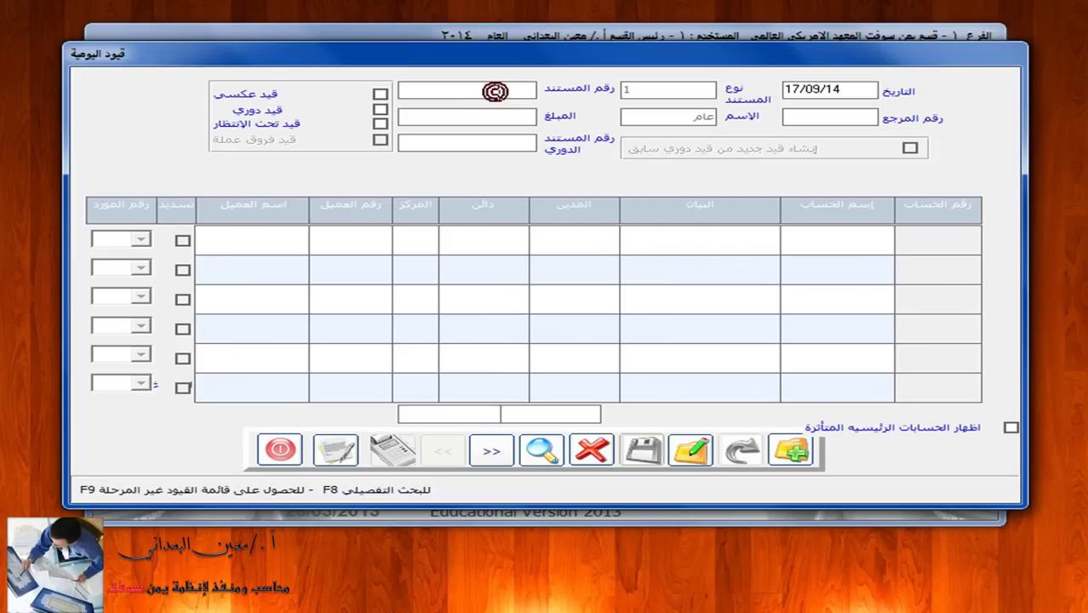
{"action": "key", "text": "F8"}
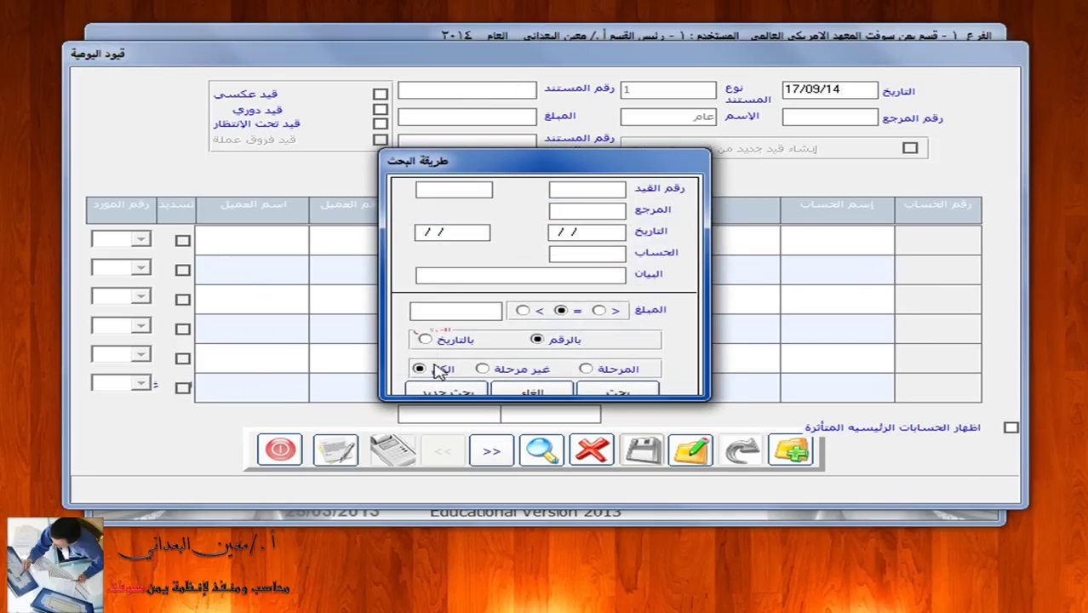
{"action": "left_click", "coordinate": [611, 392]}
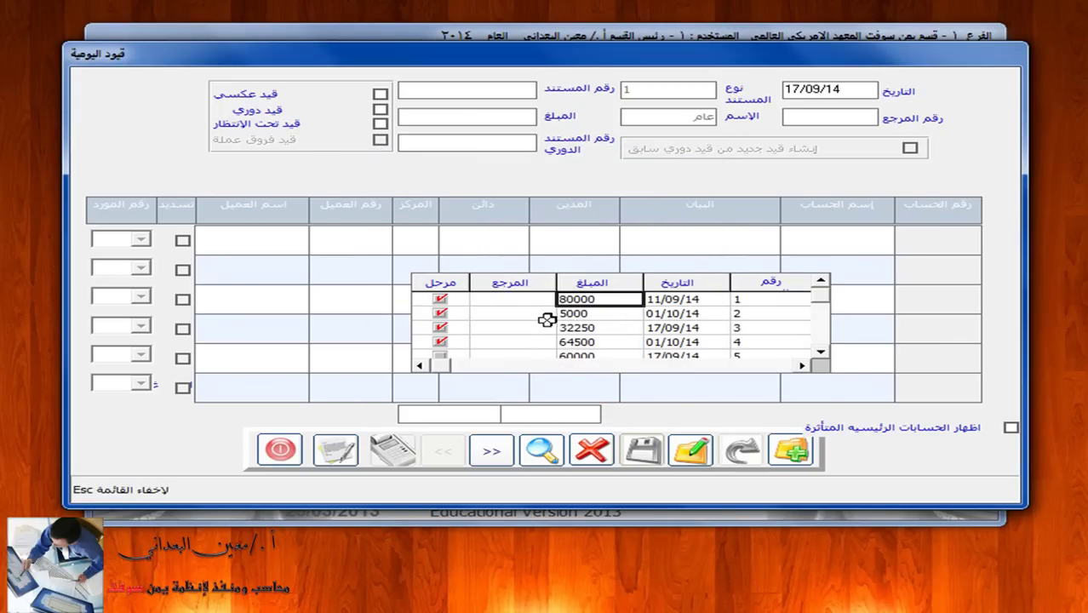
{"action": "scroll", "coordinate": [554, 315], "scroll_direction": "down", "scroll_amount": 1}
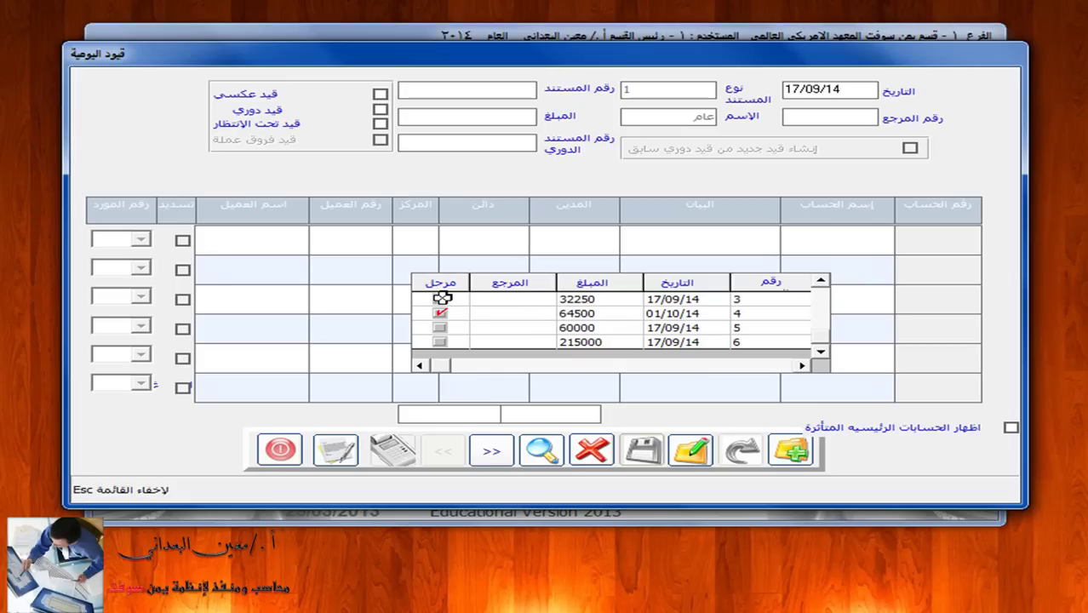
{"action": "scroll", "coordinate": [486, 336], "scroll_direction": "up", "scroll_amount": 1}
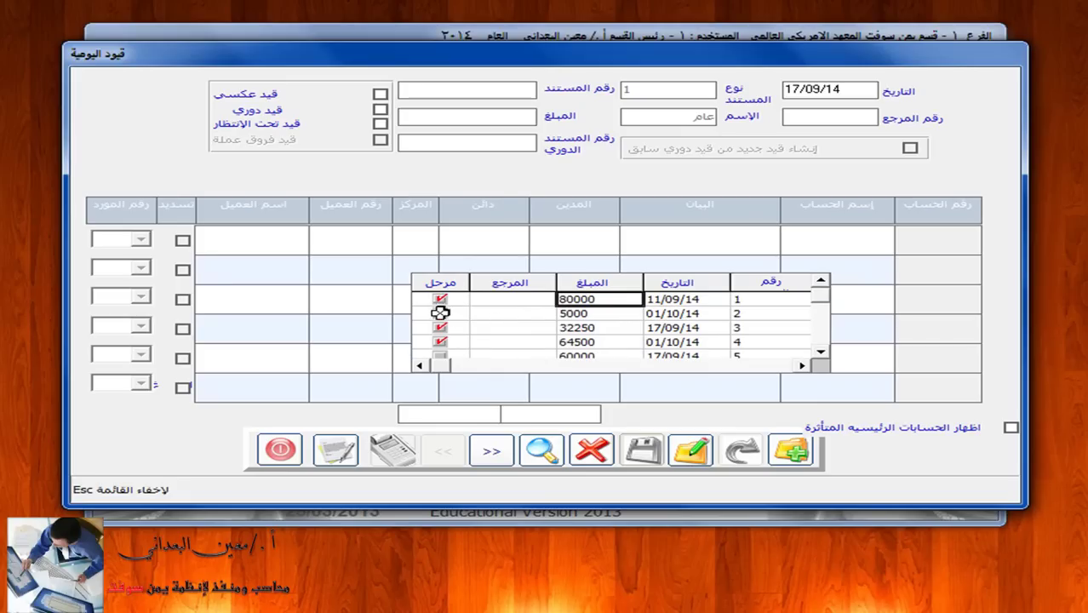
{"action": "scroll", "coordinate": [496, 326], "scroll_direction": "down", "scroll_amount": 1}
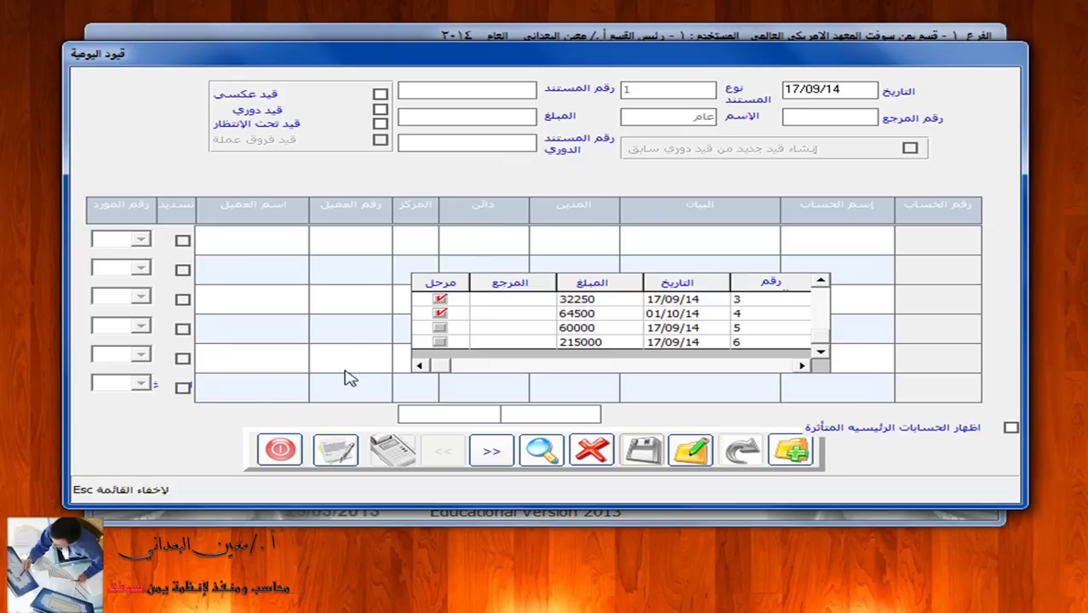
{"action": "left_click", "coordinate": [281, 448]}
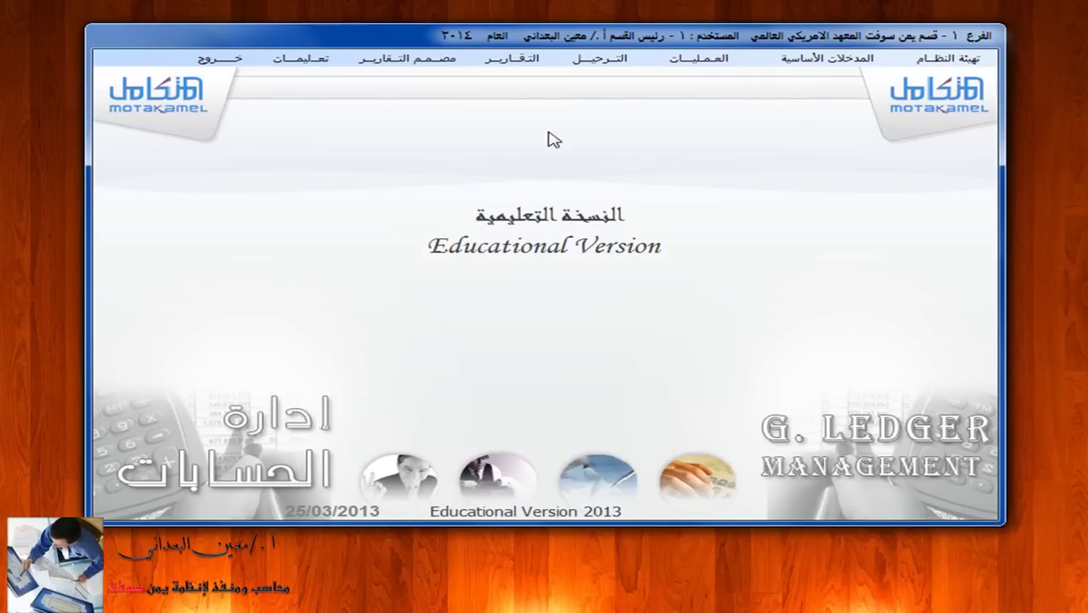